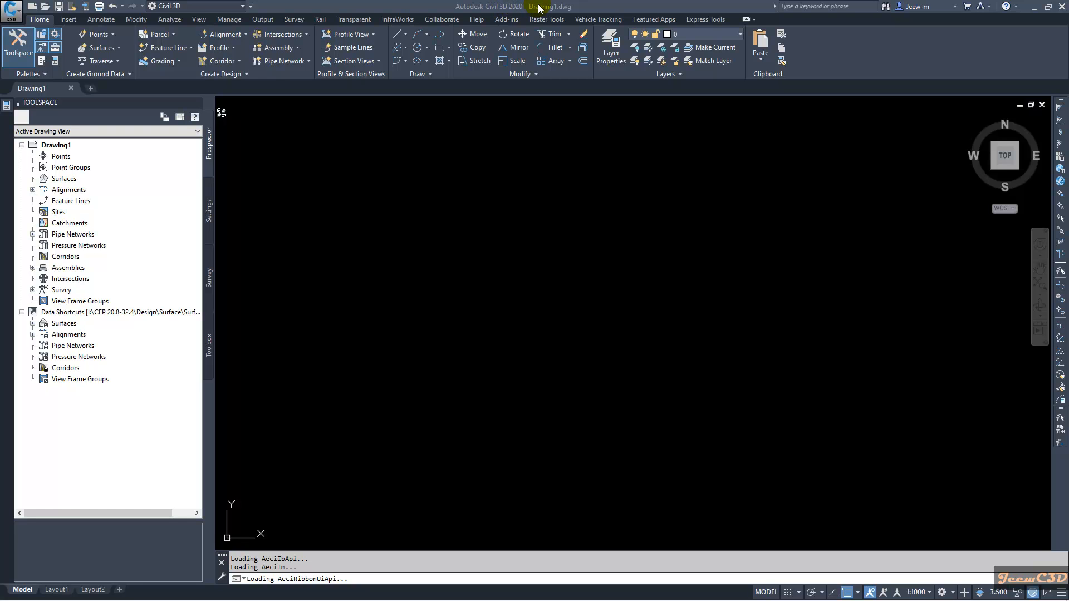
Step: Create a new drawing from the _Autodesk Civil 3D (Metric) NCS.dwt template
{"action": "left_click", "coordinate": [593, 7]}
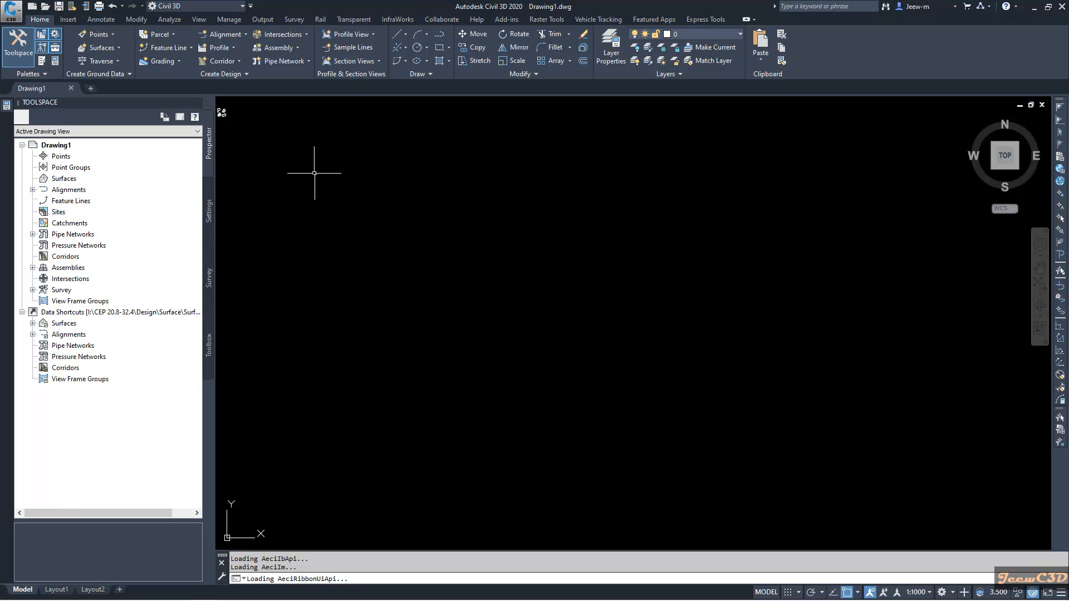
{"action": "left_click", "coordinate": [11, 14]}
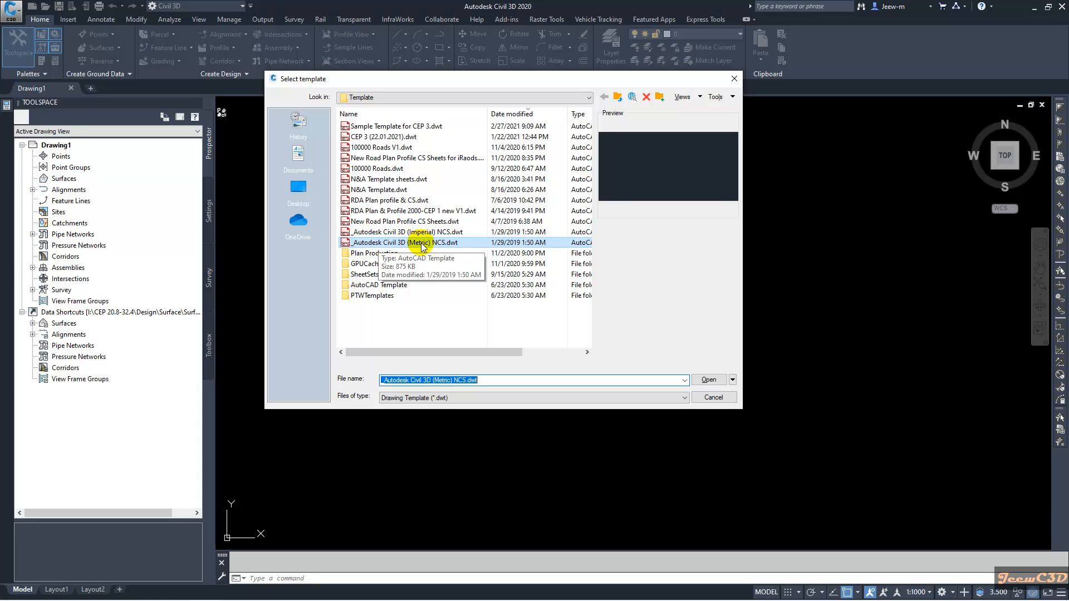
{"action": "left_click", "coordinate": [709, 379]}
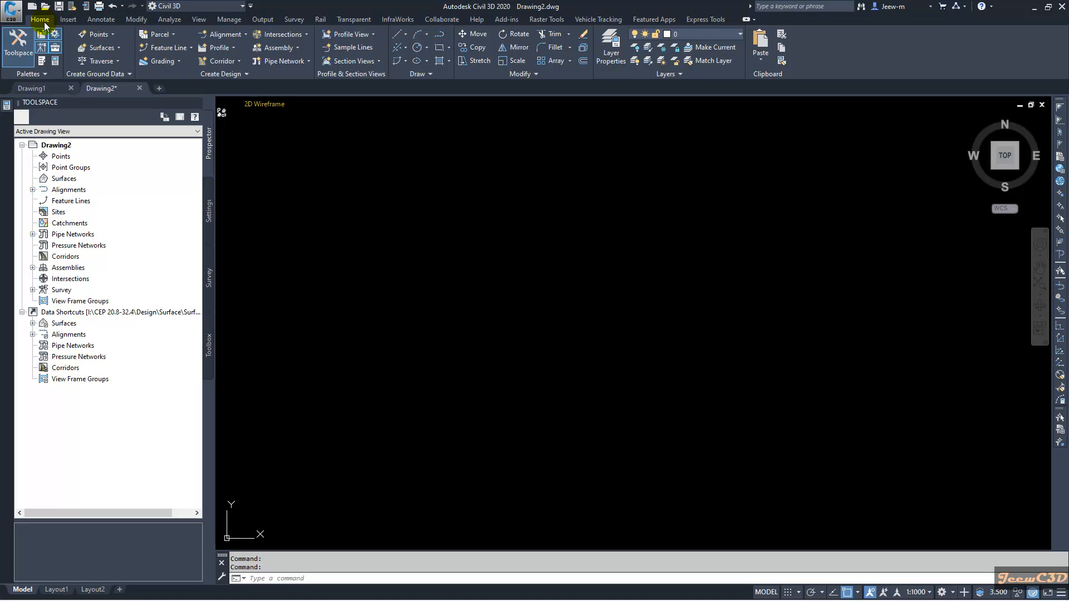
Step: Start a point import with the point creation tools and add Existing Ground Points - PENZD.txt from the Civil Tutorials folder as source file
{"action": "left_click", "coordinate": [103, 34]}
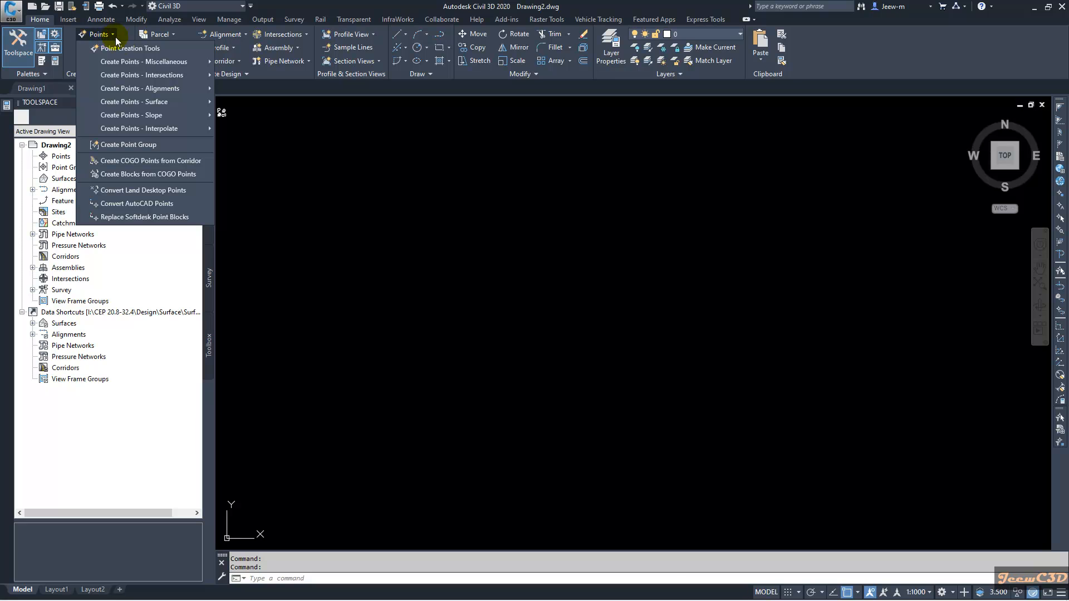
{"action": "left_click", "coordinate": [146, 49]}
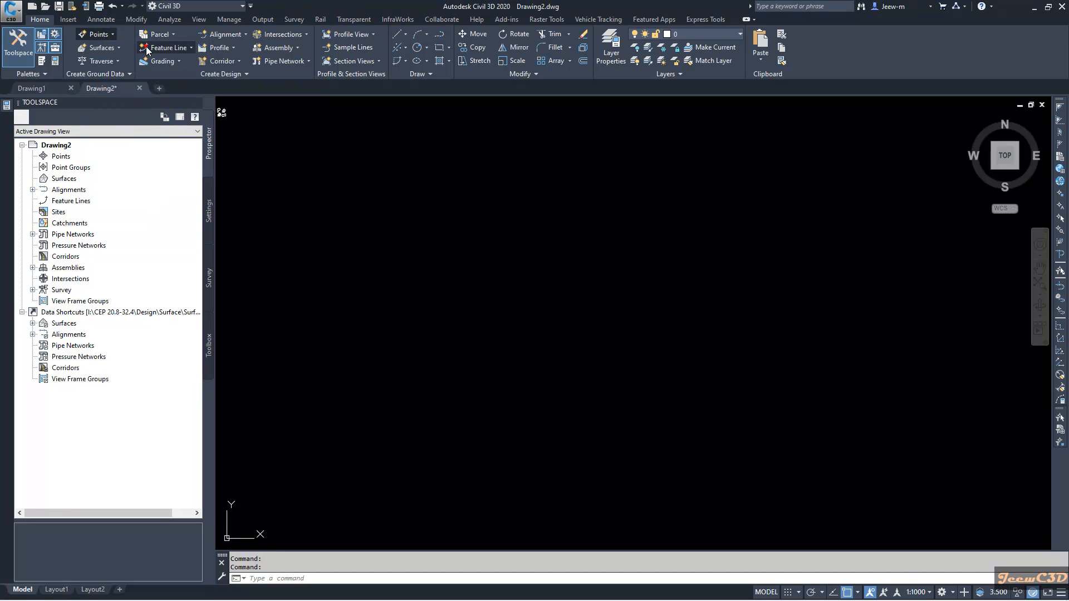
{"action": "left_click", "coordinate": [536, 88]}
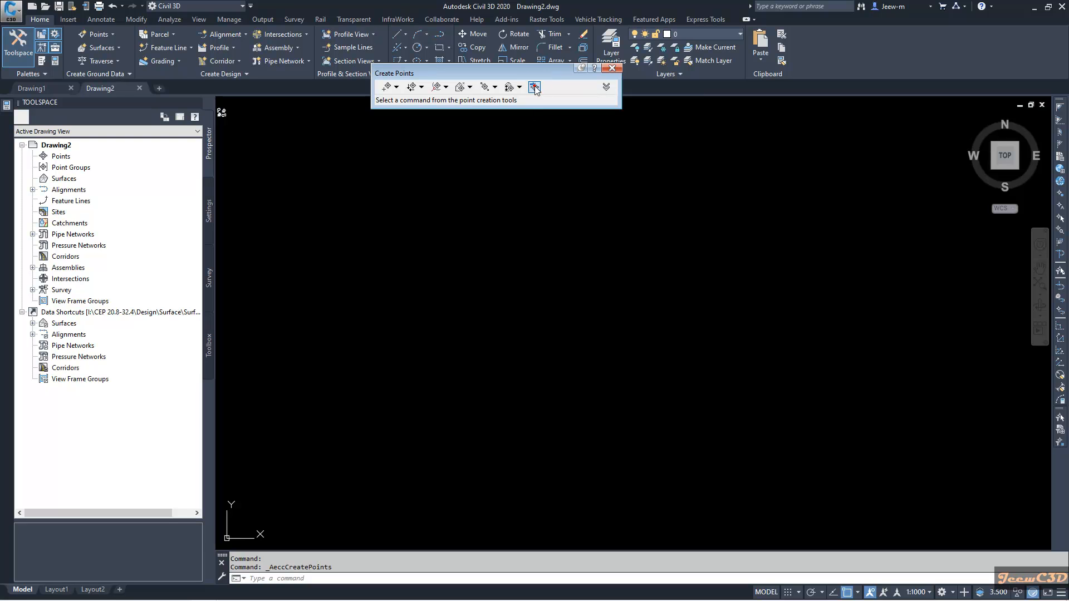
{"action": "left_click", "coordinate": [534, 87]}
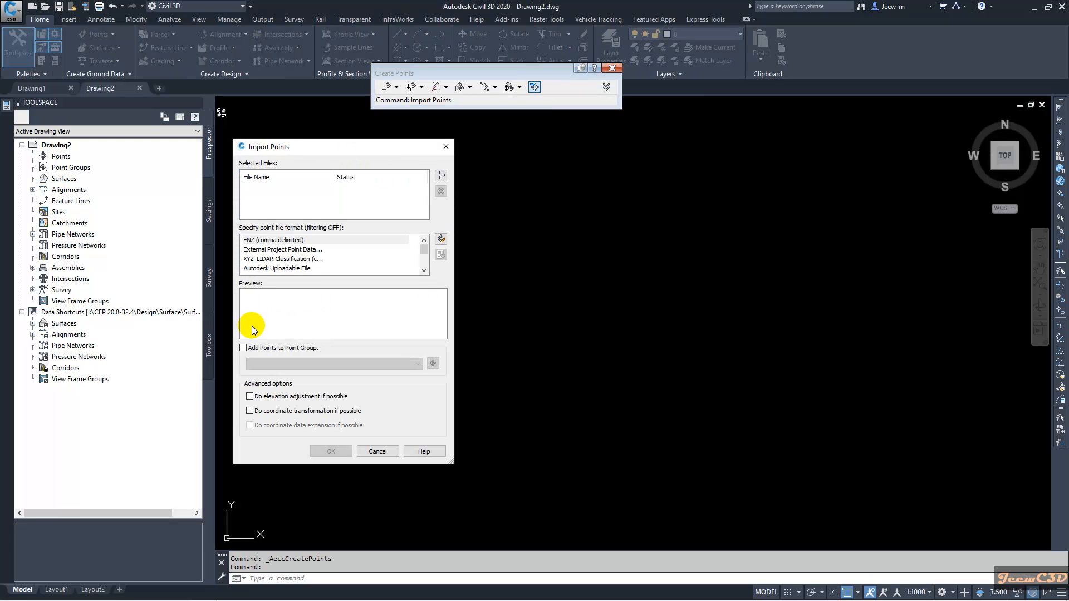
{"action": "left_click_drag", "start_coordinate": [306, 147], "coordinate": [334, 144]}
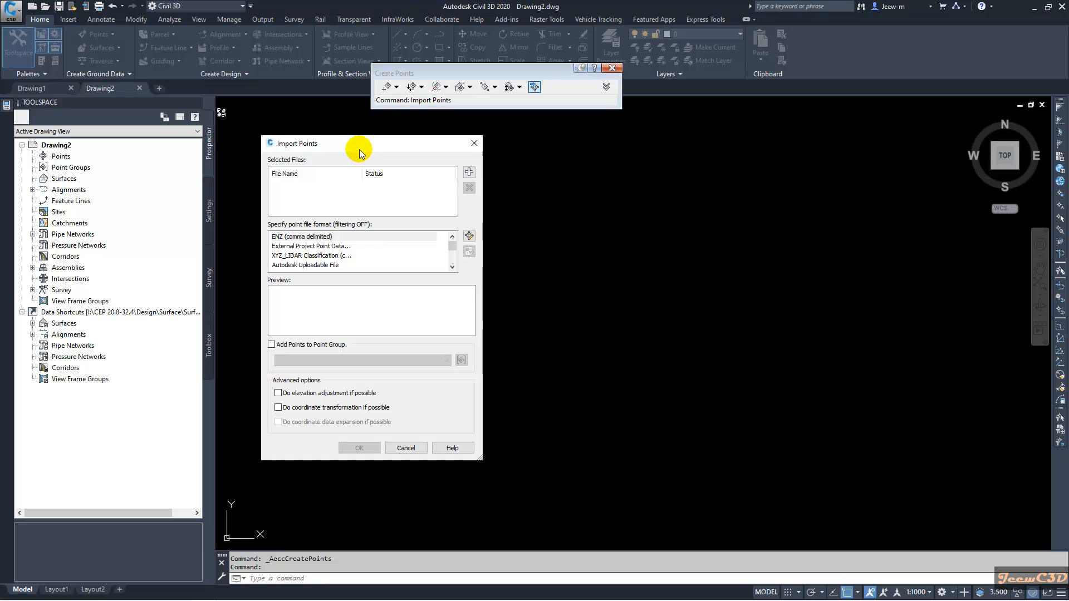
{"action": "left_click", "coordinate": [469, 174]}
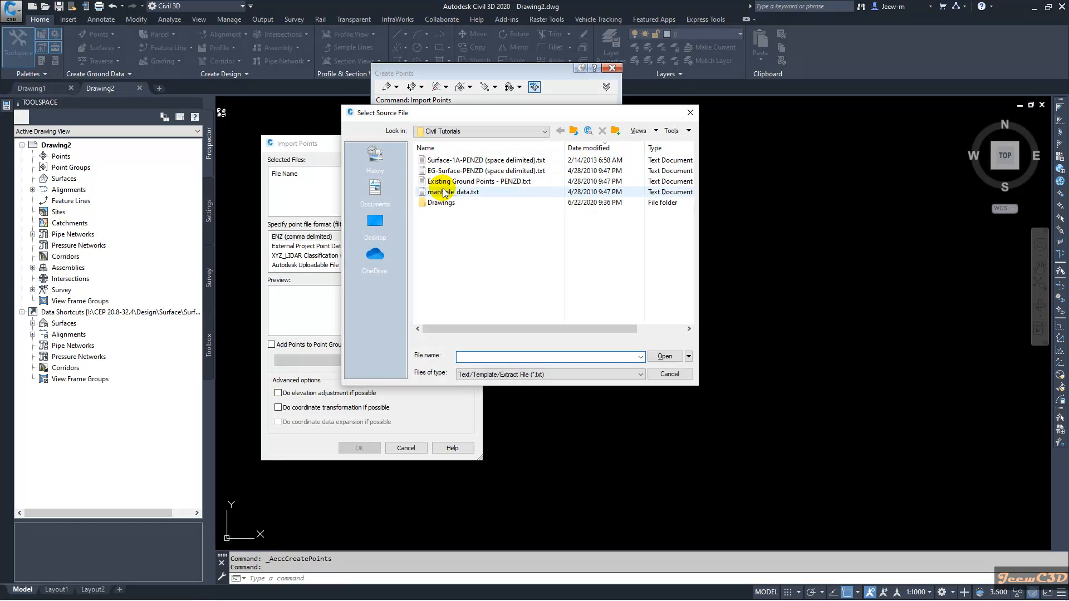
{"action": "left_click", "coordinate": [527, 134]}
{"action": "scroll", "coordinate": [520, 148], "scroll_direction": "up", "scroll_amount": 2}
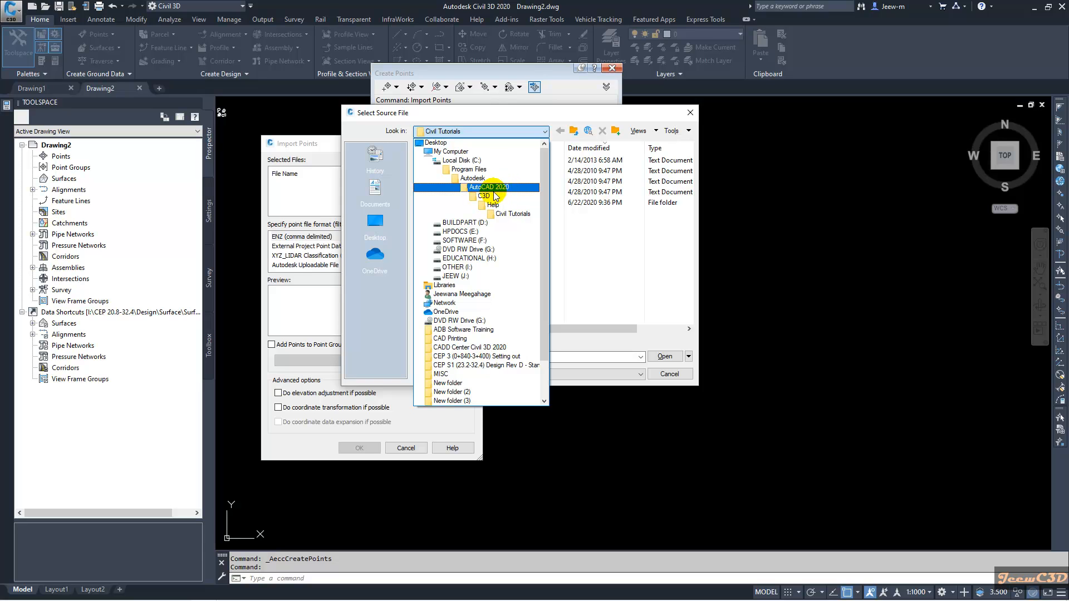
{"action": "left_click", "coordinate": [513, 214]}
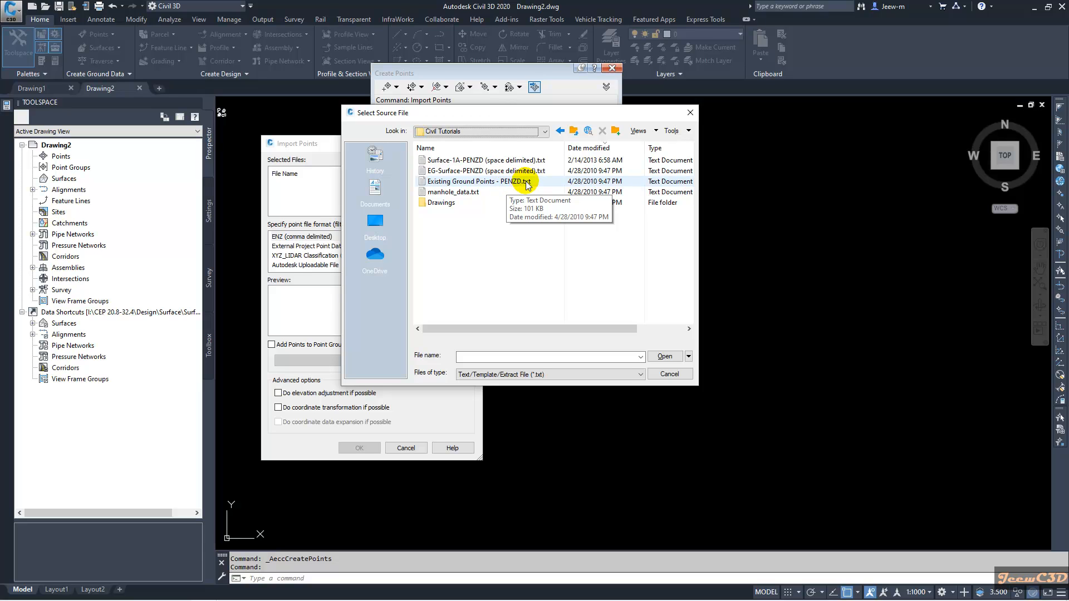
{"action": "left_click", "coordinate": [509, 183]}
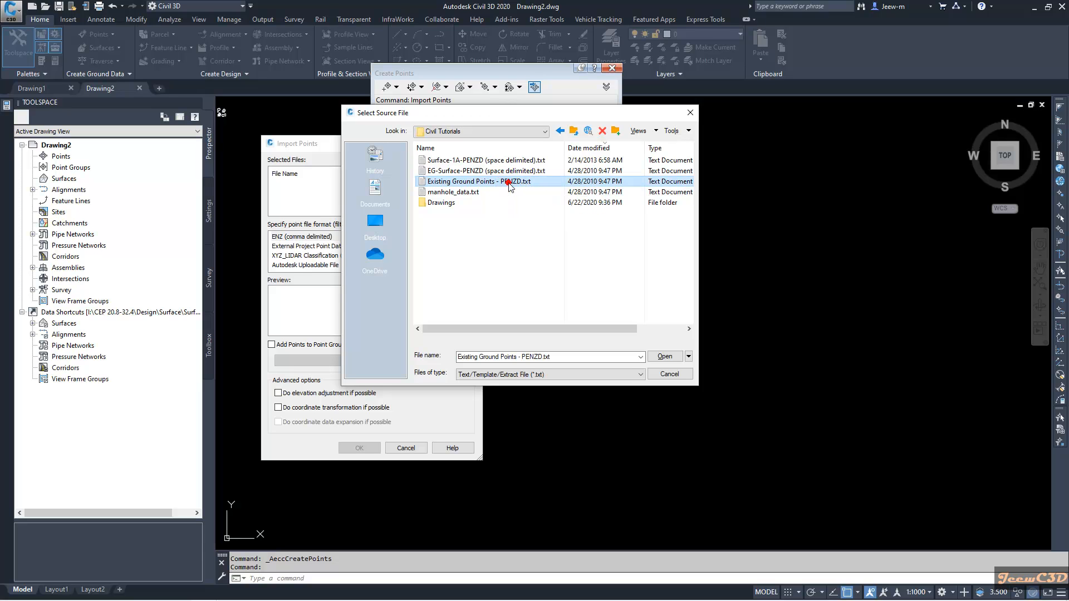
{"action": "left_click", "coordinate": [666, 356]}
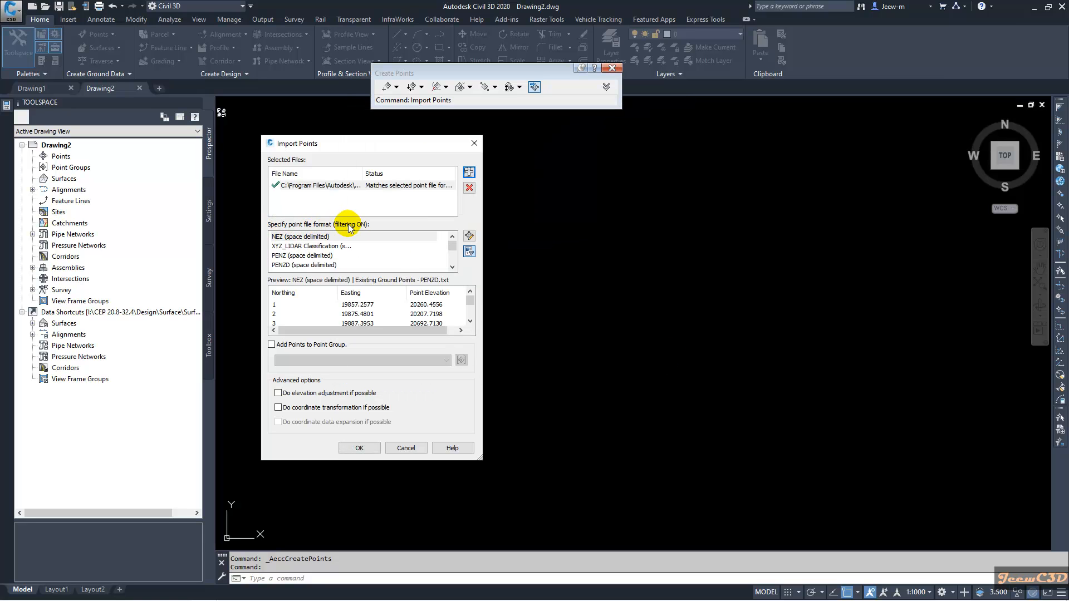
Step: Import the points in PENZD (space delimited) format into a new point group named EG Surface Points
{"action": "left_click", "coordinate": [299, 265]}
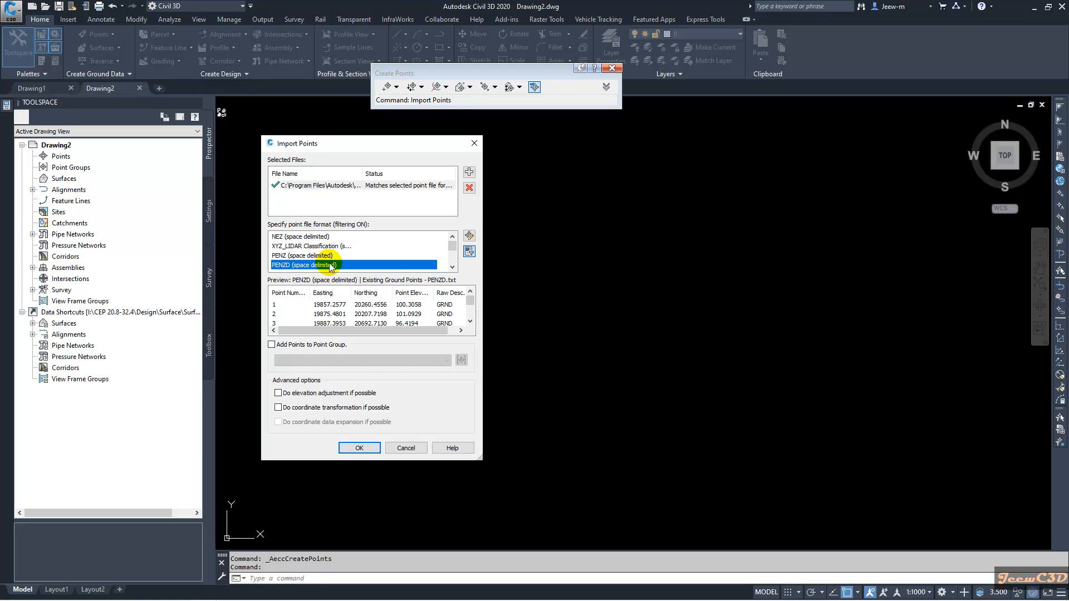
{"action": "left_click", "coordinate": [272, 346]}
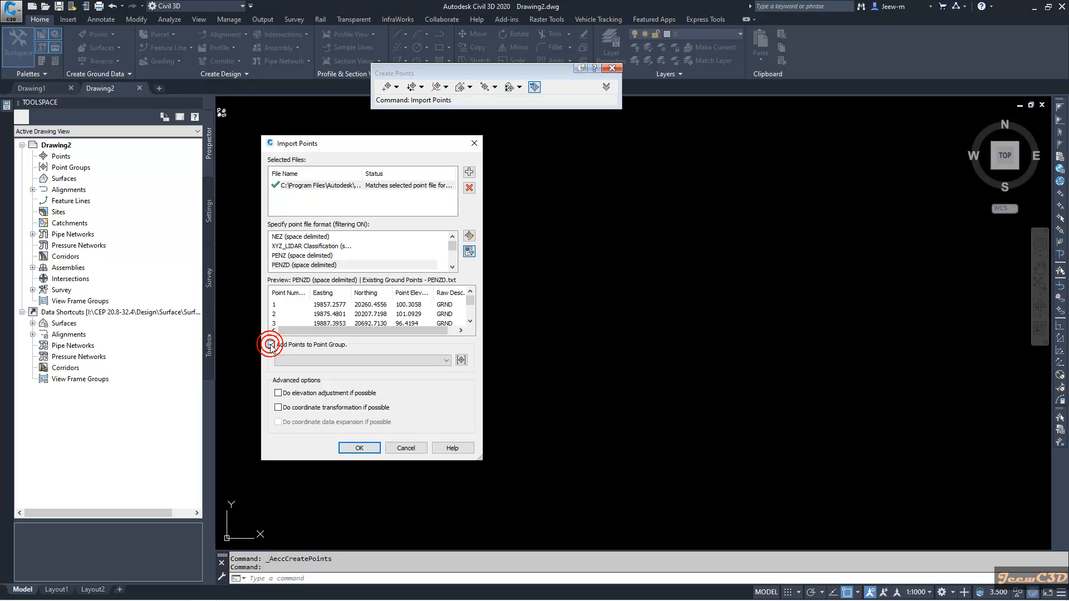
{"action": "left_click", "coordinate": [461, 360]}
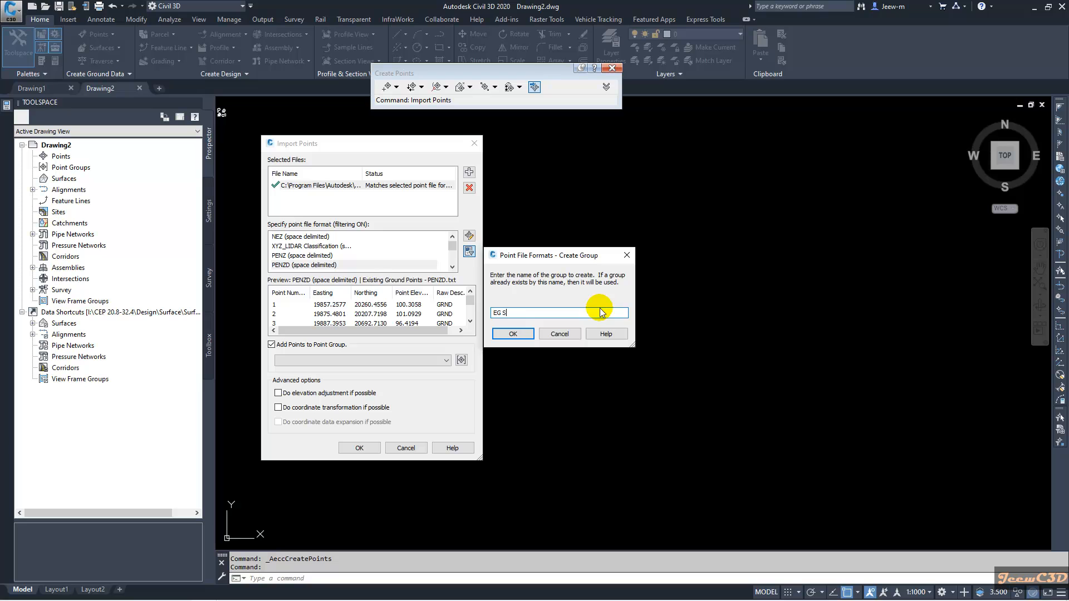
{"action": "type", "text": "EG Surface Points"}
{"action": "left_click", "coordinate": [515, 334]}
{"action": "left_click", "coordinate": [357, 448]}
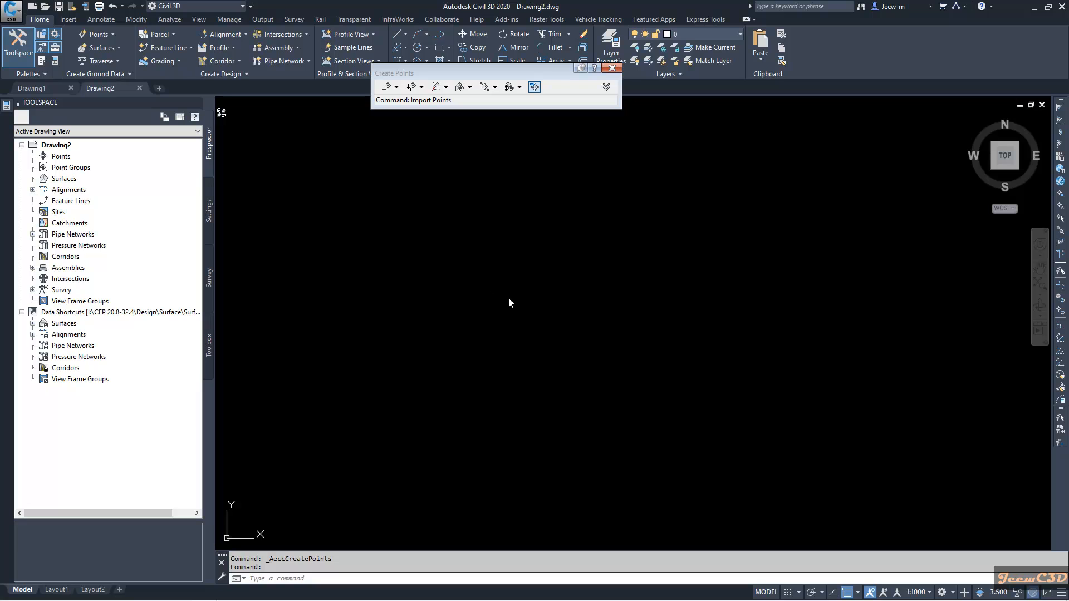
Step: Zoom the drawing to its extents to show all the imported points
{"action": "left_click", "coordinate": [495, 306]}
{"action": "left_click", "coordinate": [495, 305]}
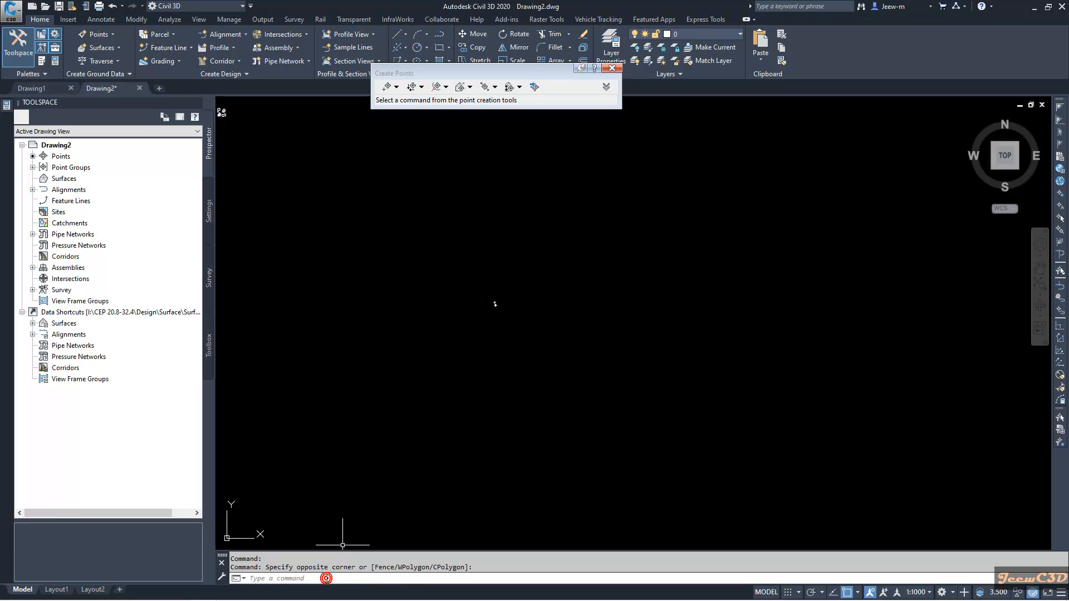
{"action": "left_click", "coordinate": [326, 577]}
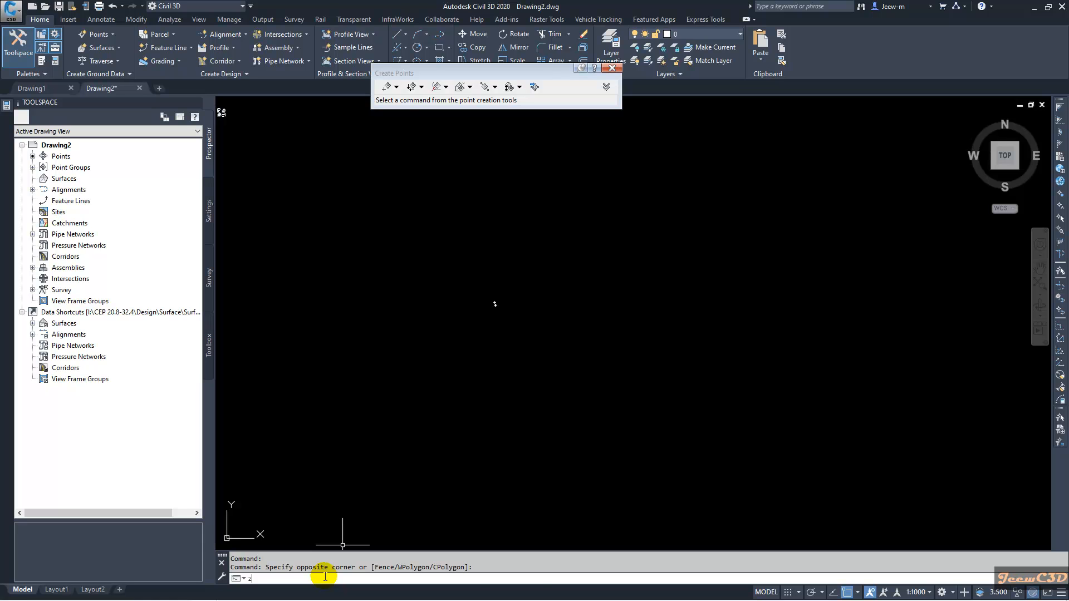
{"action": "type", "text": "z"}
{"action": "key", "text": "Return"}
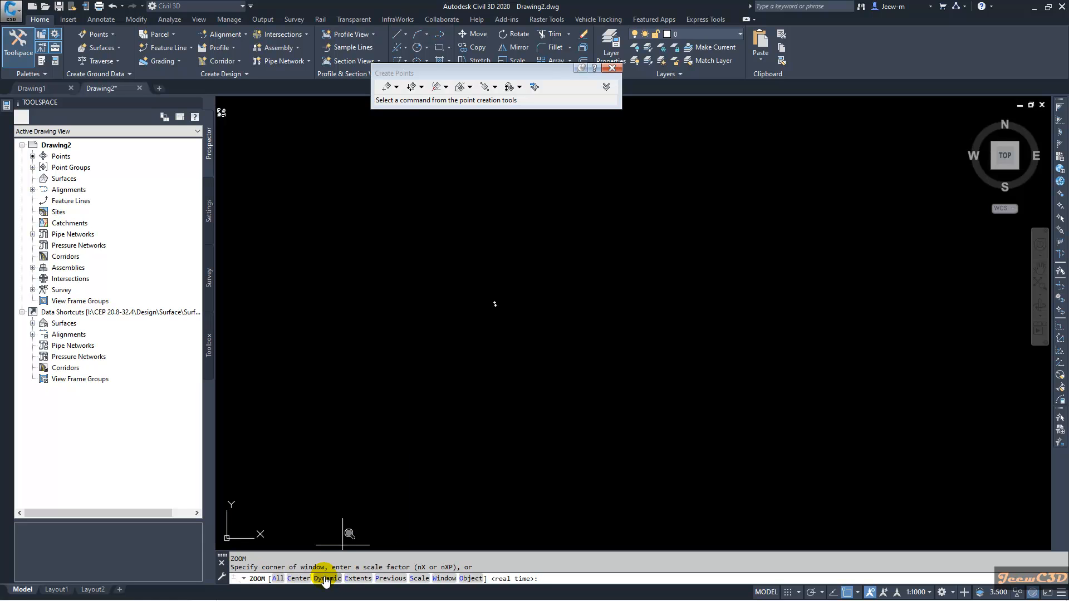
{"action": "left_click", "coordinate": [357, 579]}
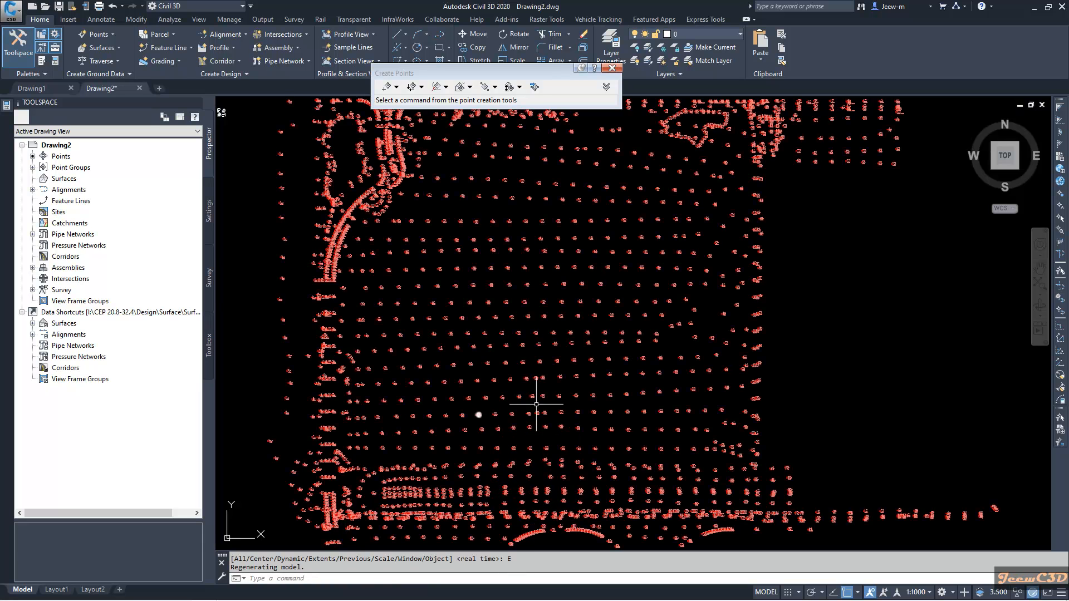
Step: Examine the point numbers, elevations and descriptions of the imported ground points across the site
{"action": "scroll", "coordinate": [539, 411], "scroll_direction": "down", "scroll_amount": 2}
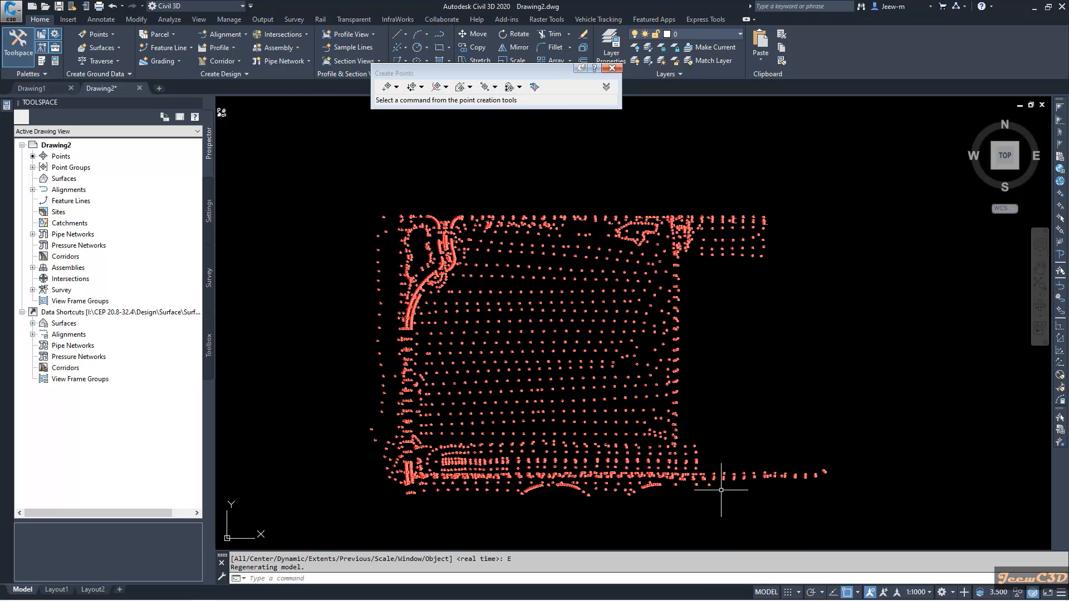
{"action": "scroll", "coordinate": [692, 503], "scroll_direction": "up", "scroll_amount": 10}
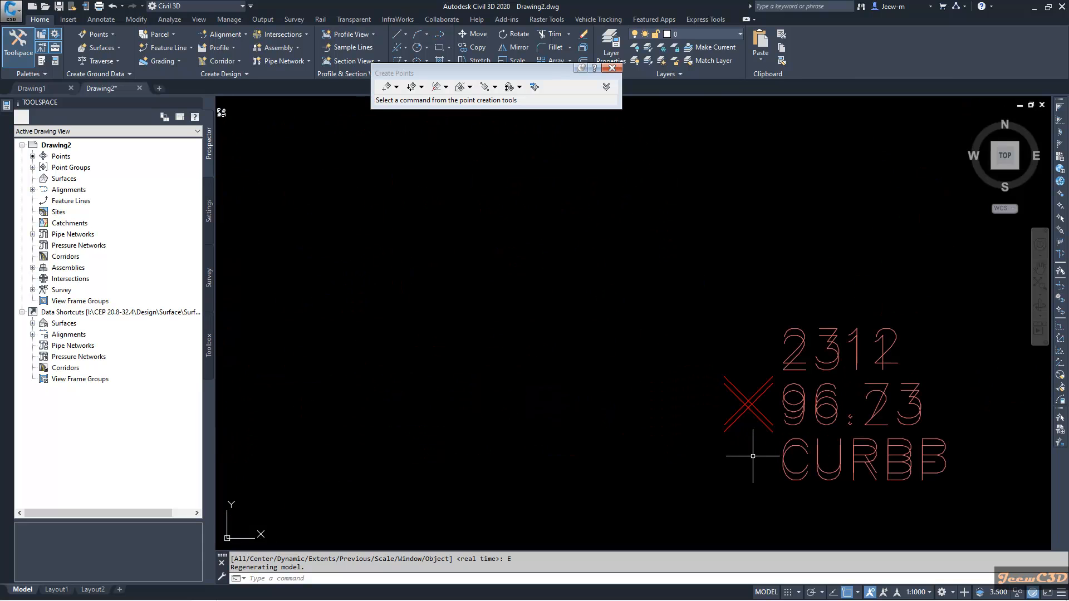
{"action": "scroll", "coordinate": [746, 441], "scroll_direction": "down", "scroll_amount": 6}
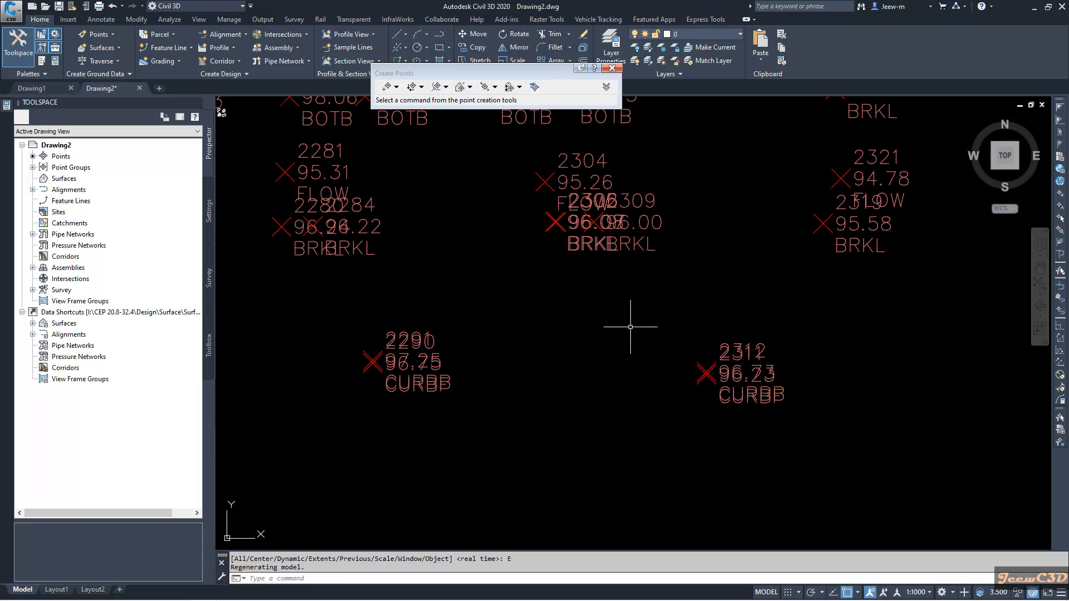
{"action": "scroll", "coordinate": [686, 409], "scroll_direction": "down", "scroll_amount": 3}
{"action": "scroll", "coordinate": [616, 324], "scroll_direction": "up", "scroll_amount": 6}
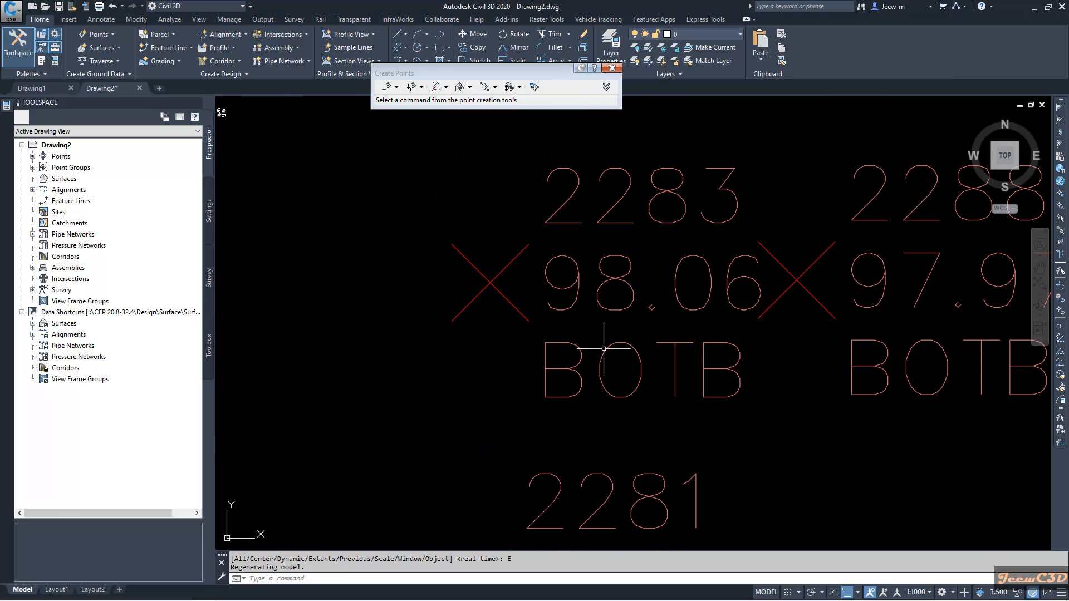
{"action": "scroll", "coordinate": [616, 325], "scroll_direction": "down", "scroll_amount": 5}
{"action": "scroll", "coordinate": [544, 256], "scroll_direction": "up", "scroll_amount": 8}
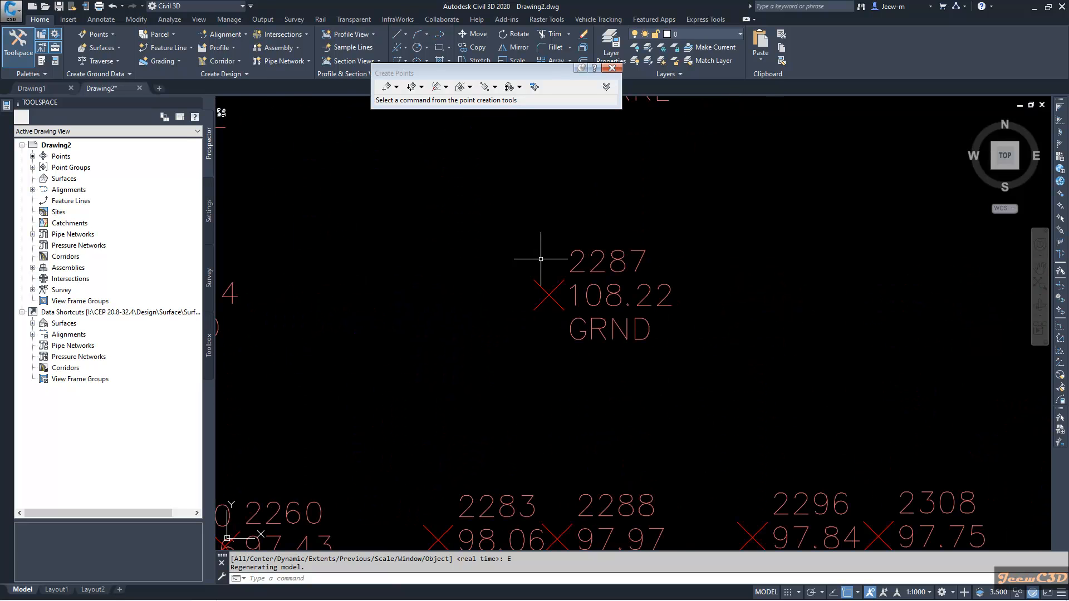
{"action": "scroll", "coordinate": [713, 330], "scroll_direction": "down", "scroll_amount": 3}
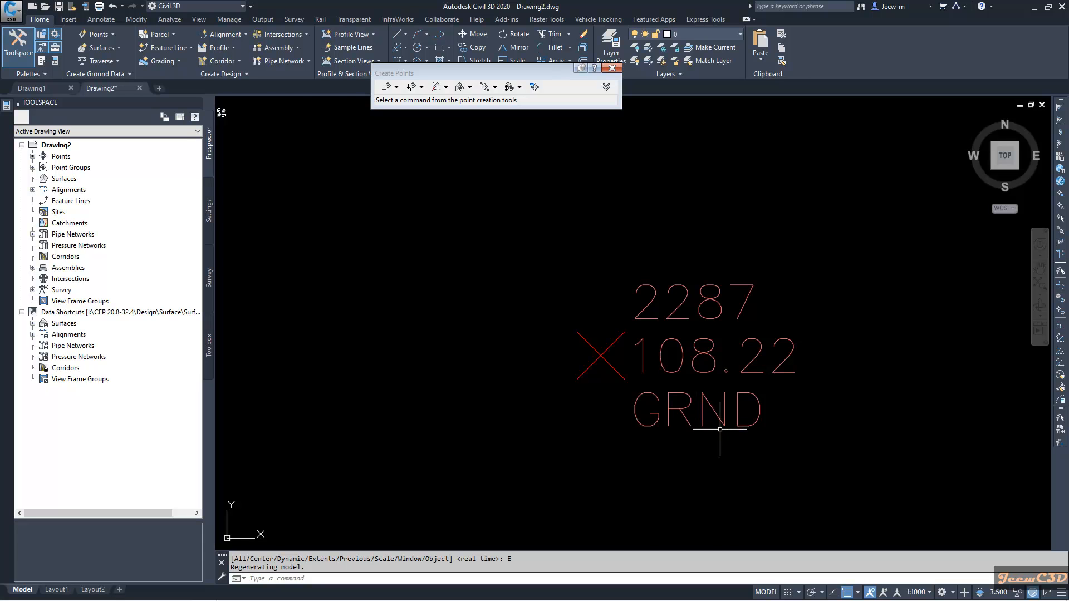
{"action": "scroll", "coordinate": [719, 429], "scroll_direction": "down", "scroll_amount": 3}
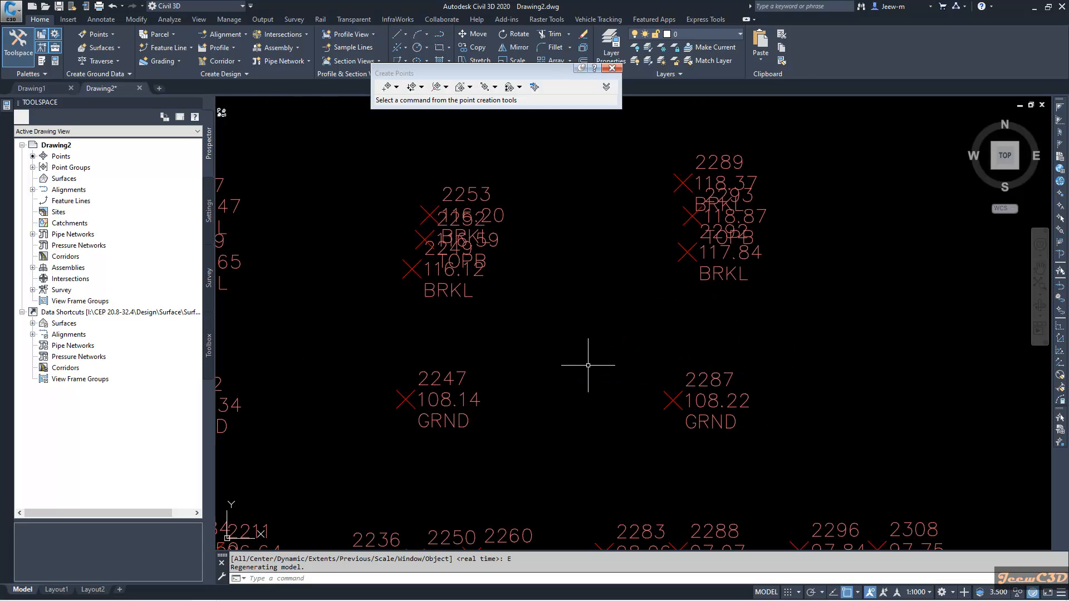
{"action": "middle_click_drag", "start_coordinate": [587, 365], "coordinate": [692, 358]}
{"action": "scroll", "coordinate": [692, 358], "scroll_direction": "down", "scroll_amount": 2}
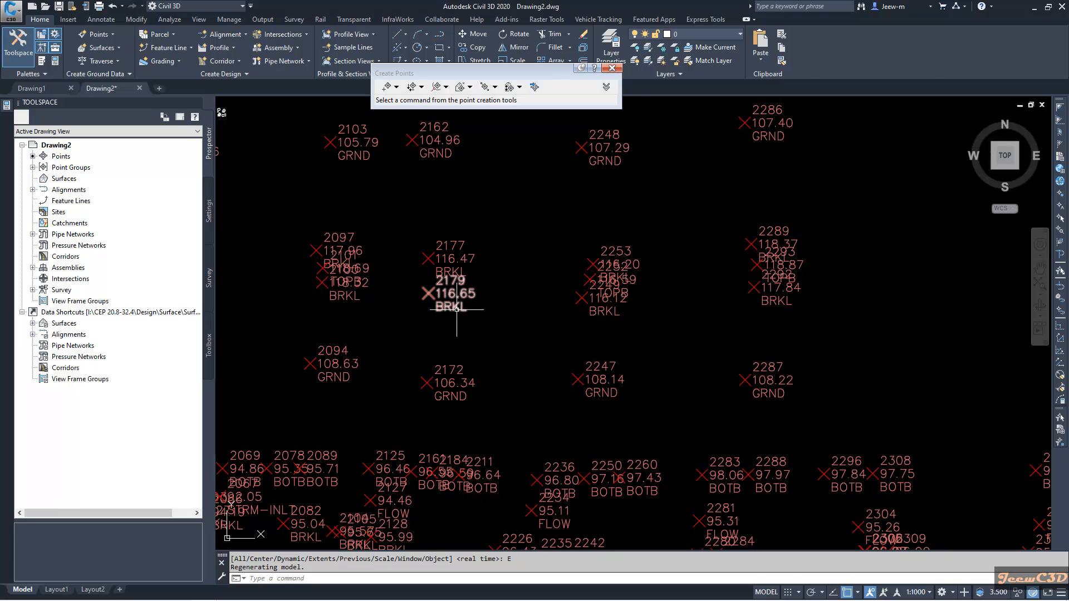
{"action": "scroll", "coordinate": [445, 270], "scroll_direction": "up", "scroll_amount": 4}
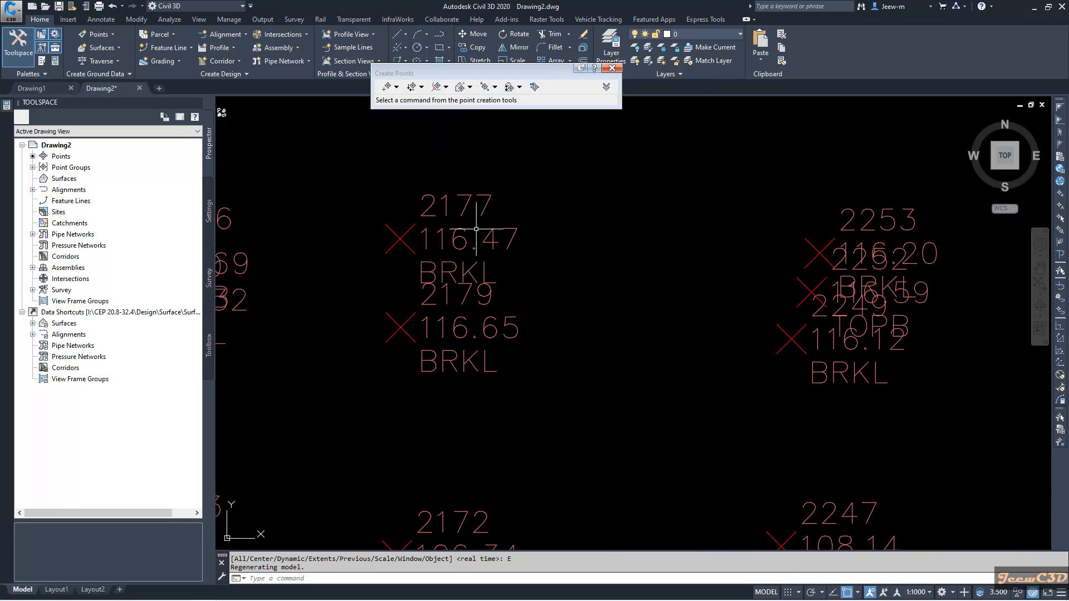
{"action": "scroll", "coordinate": [556, 334], "scroll_direction": "down", "scroll_amount": 6}
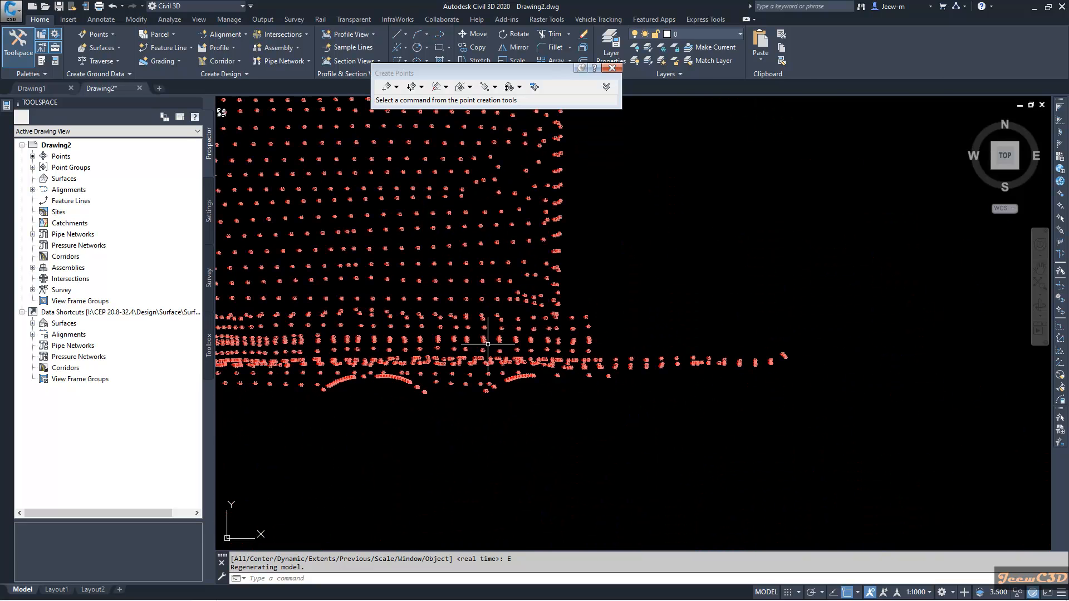
{"action": "scroll", "coordinate": [317, 223], "scroll_direction": "up", "scroll_amount": 4}
{"action": "scroll", "coordinate": [376, 286], "scroll_direction": "up", "scroll_amount": 5}
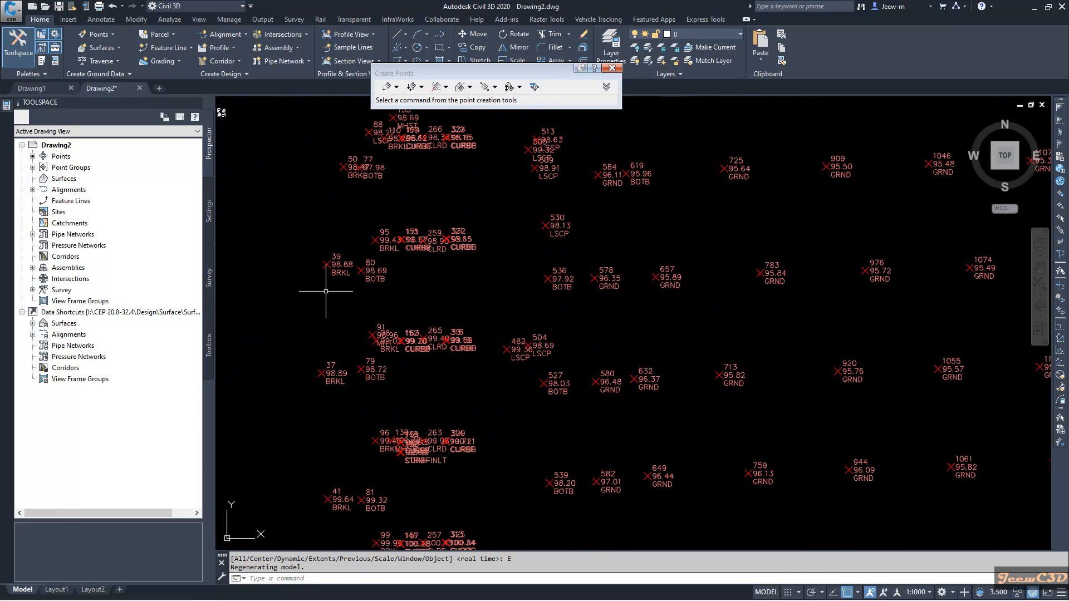
Step: Expand the drawing's Point Groups collection and view its groups, including the commands available for EG Surface Points
{"action": "left_click", "coordinate": [31, 167]}
{"action": "scroll", "coordinate": [455, 259], "scroll_direction": "up", "scroll_amount": 4}
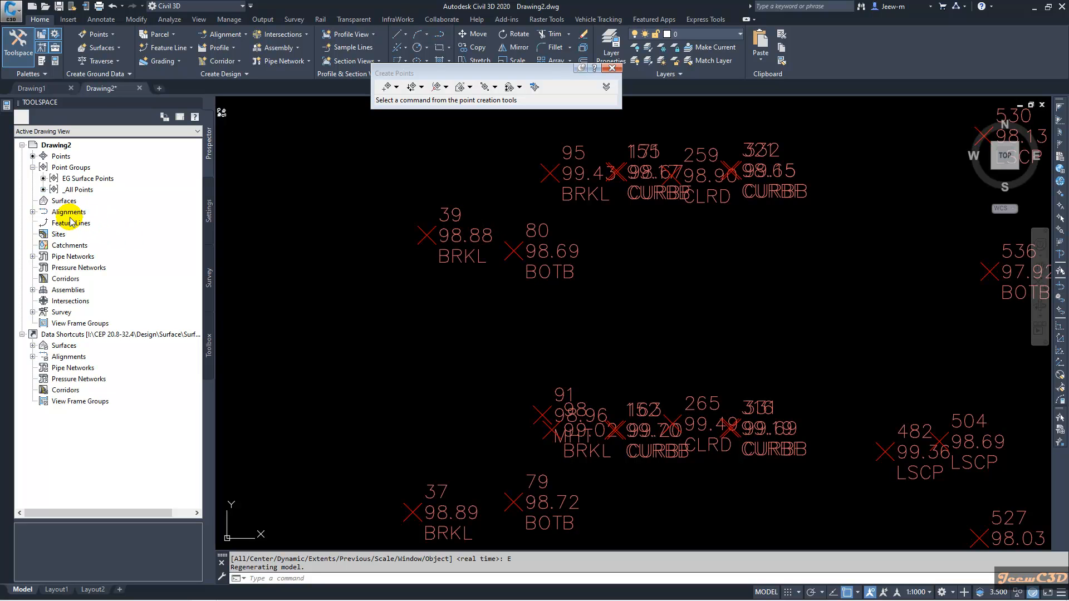
{"action": "right_click", "coordinate": [83, 180]}
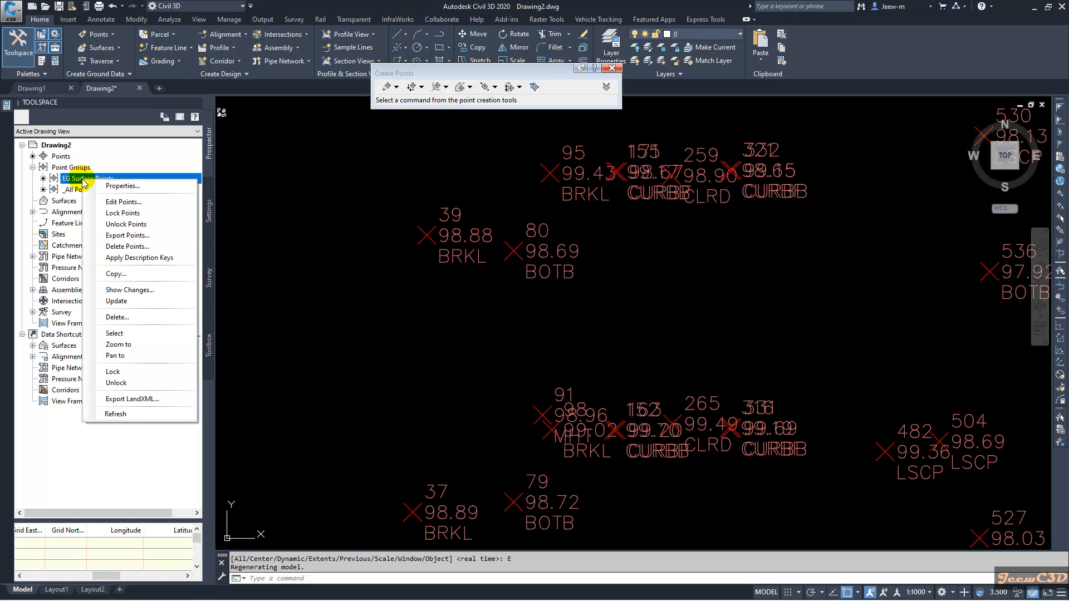
{"action": "left_click", "coordinate": [52, 170]}
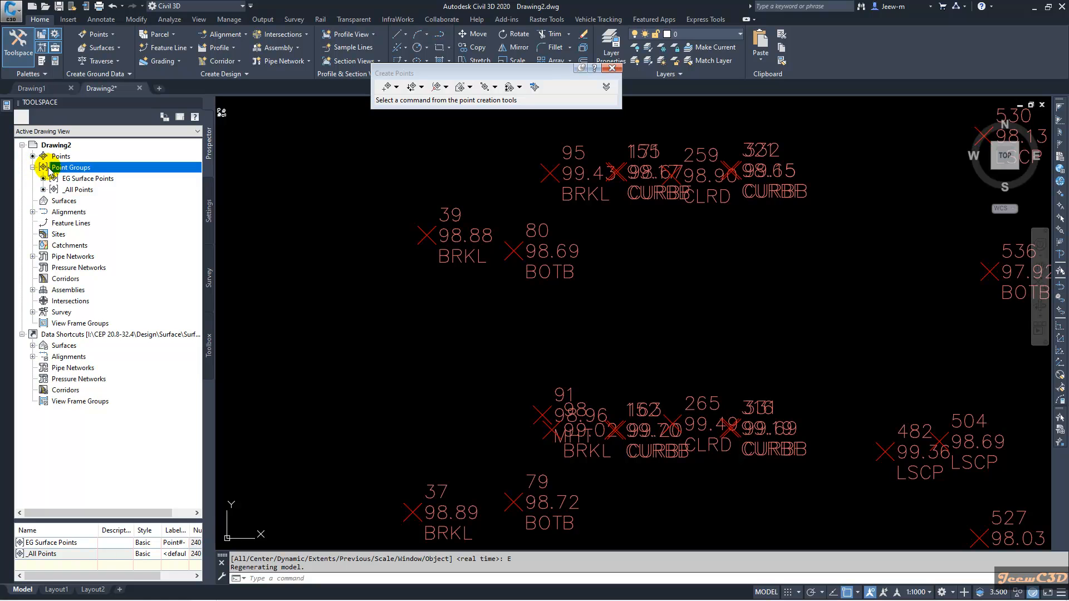
Step: Set the point label style of the EG Surface Points group to <none> and close the Create Points tools
{"action": "left_click", "coordinate": [81, 178]}
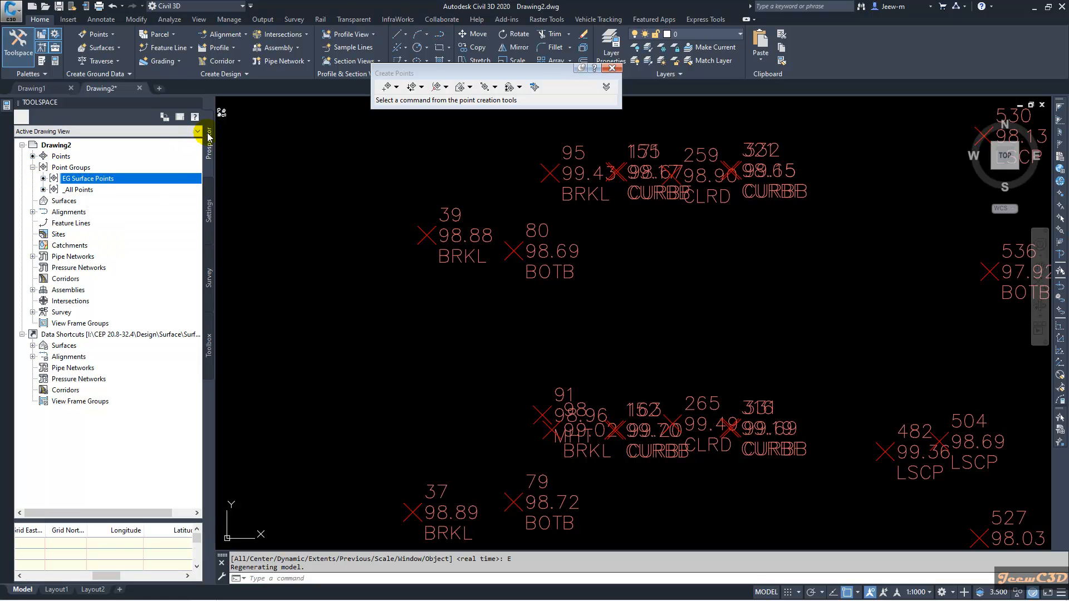
{"action": "right_click", "coordinate": [73, 178]}
{"action": "left_click", "coordinate": [100, 186]}
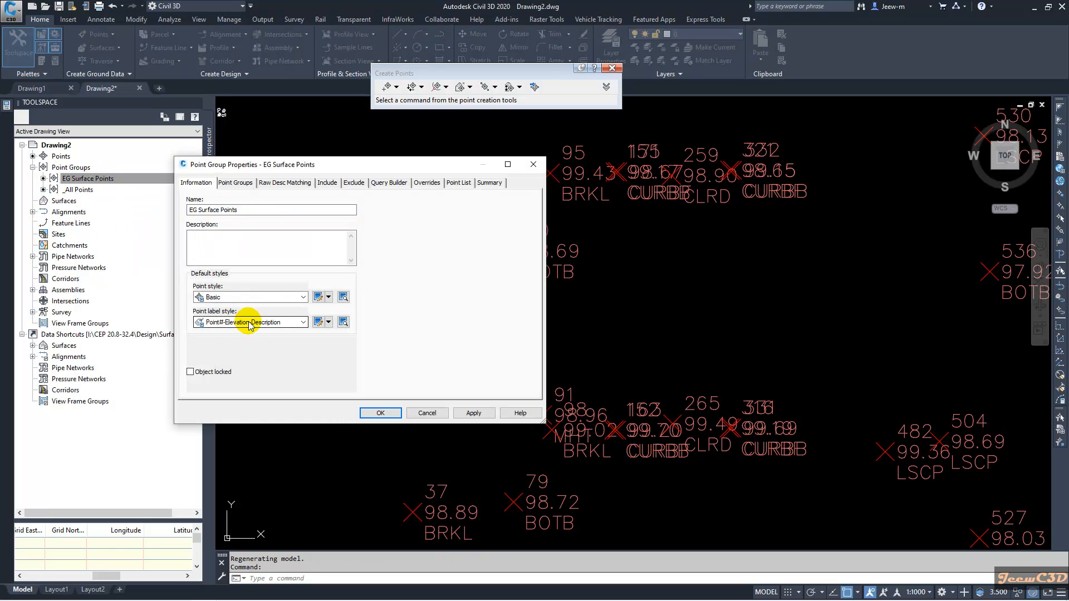
{"action": "left_click", "coordinate": [245, 321]}
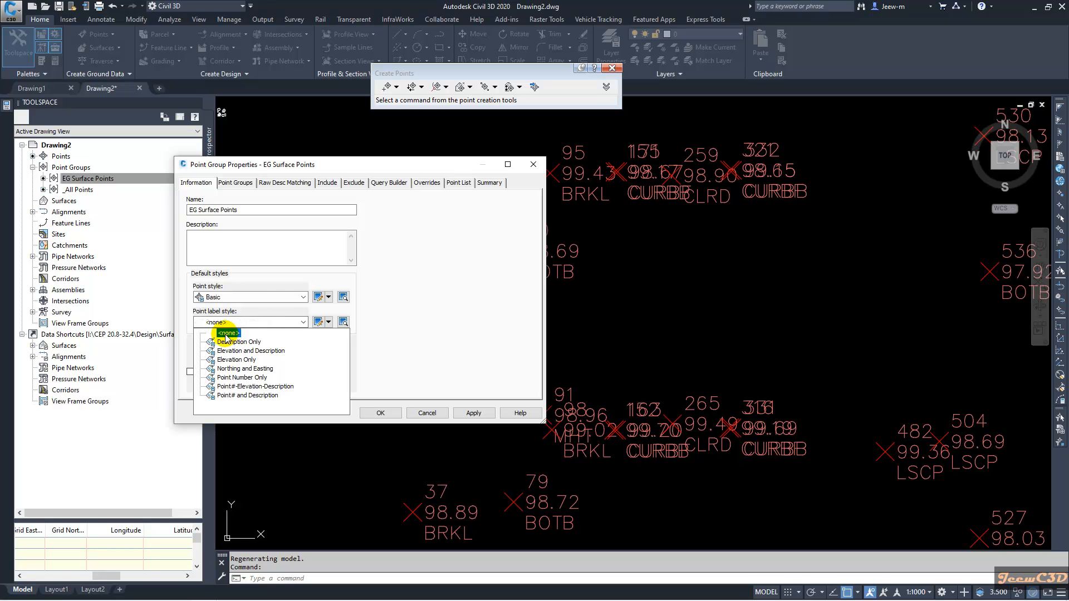
{"action": "left_click", "coordinate": [235, 334]}
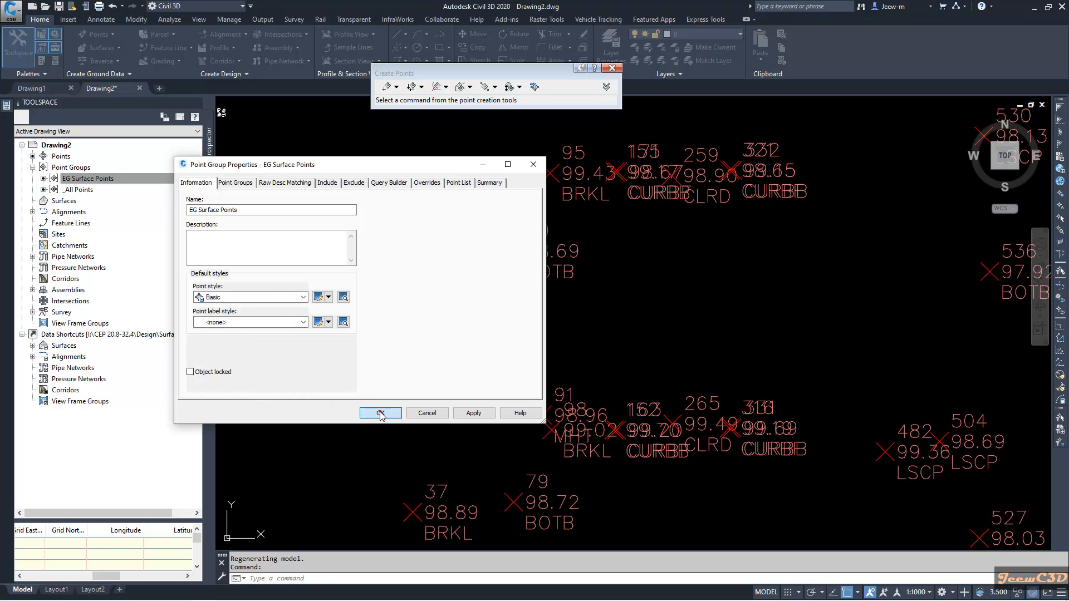
{"action": "left_click", "coordinate": [381, 413]}
{"action": "scroll", "coordinate": [603, 323], "scroll_direction": "down", "scroll_amount": 8}
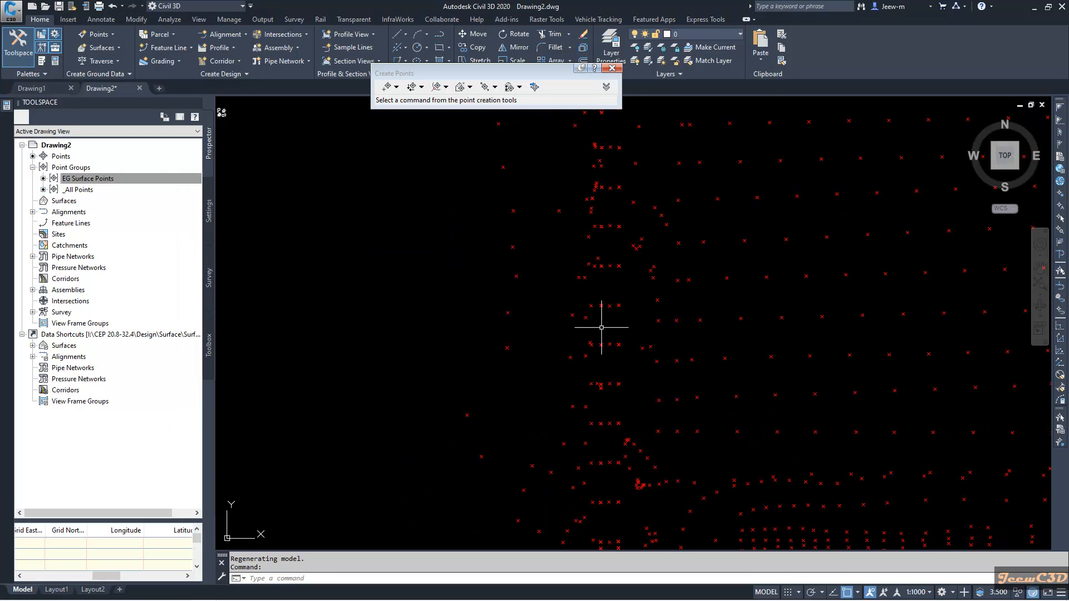
{"action": "middle_click_drag", "start_coordinate": [691, 342], "coordinate": [722, 342]}
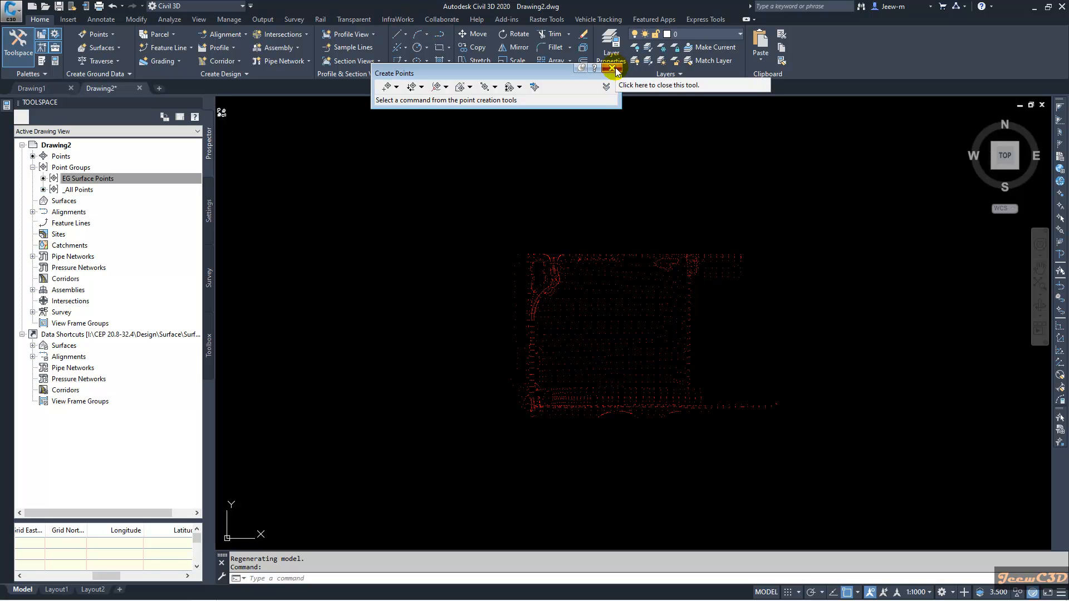
{"action": "left_click", "coordinate": [616, 68]}
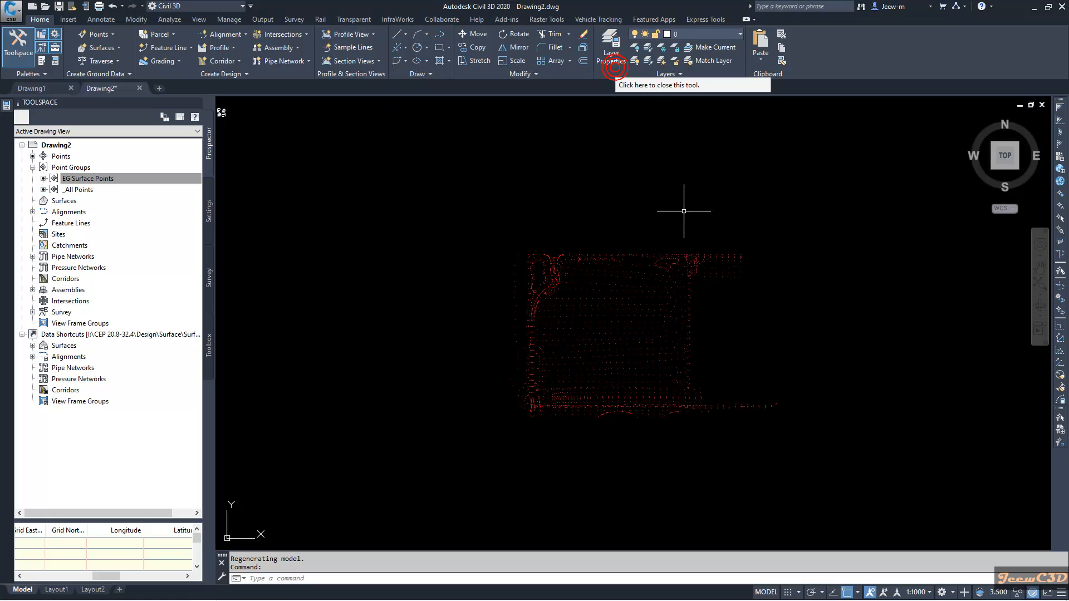
{"action": "middle_click_drag", "start_coordinate": [632, 219], "coordinate": [631, 210]}
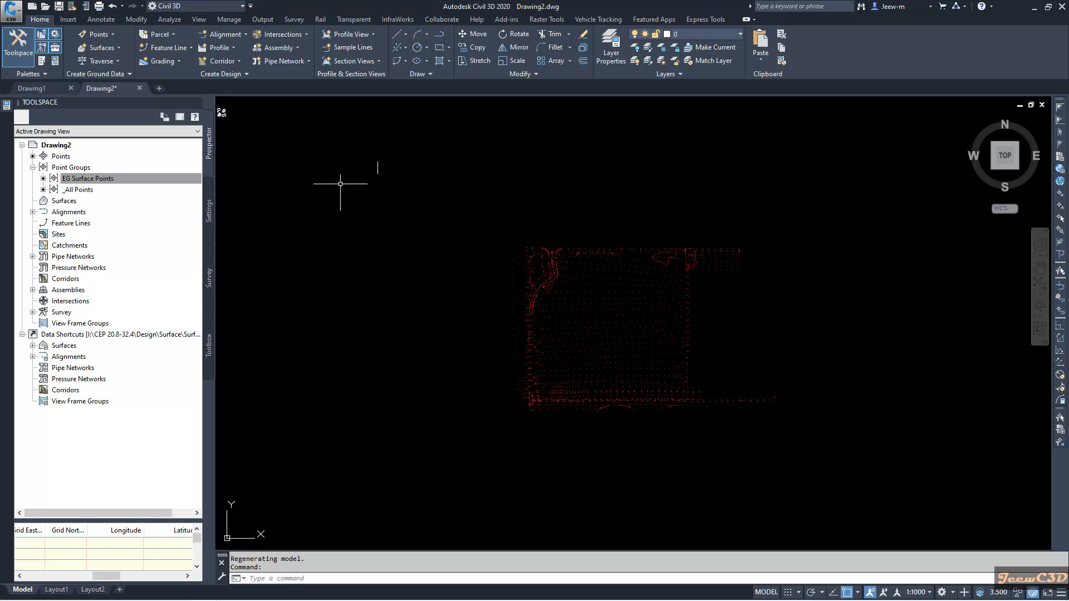
Step: Create a TIN surface named EG with the description Existing Ground
{"action": "left_click", "coordinate": [65, 202]}
{"action": "right_click", "coordinate": [66, 203]}
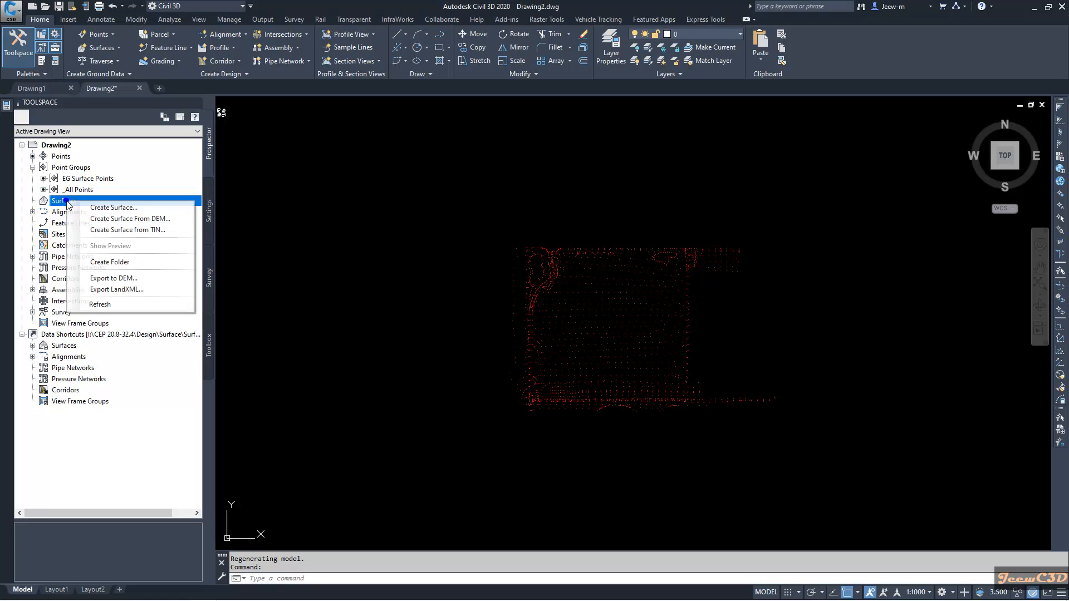
{"action": "left_click", "coordinate": [114, 209]}
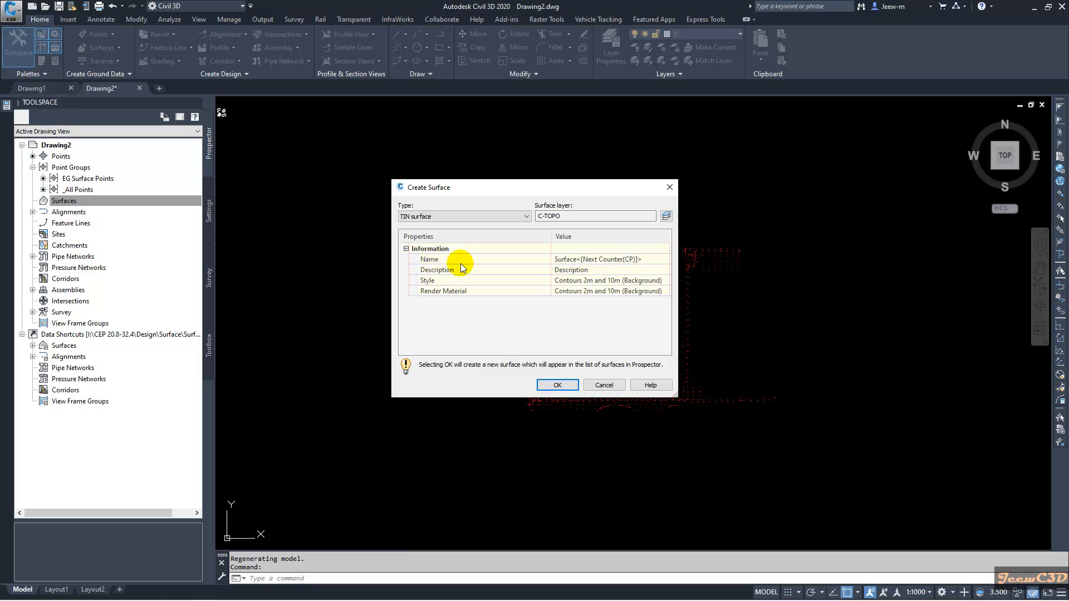
{"action": "left_click", "coordinate": [587, 259]}
{"action": "type", "text": "EG"}
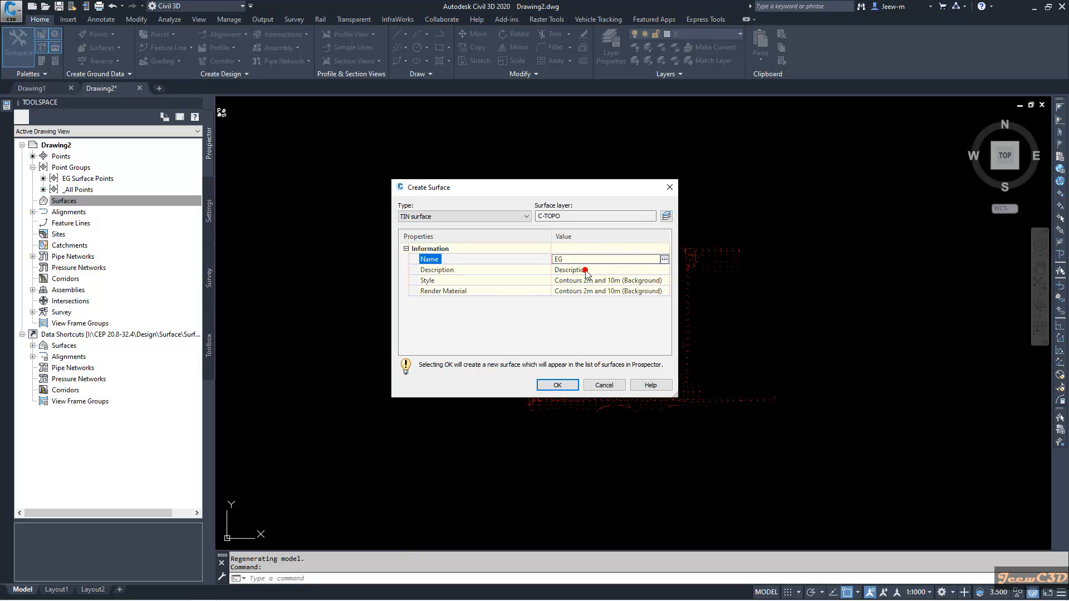
{"action": "left_click", "coordinate": [585, 271]}
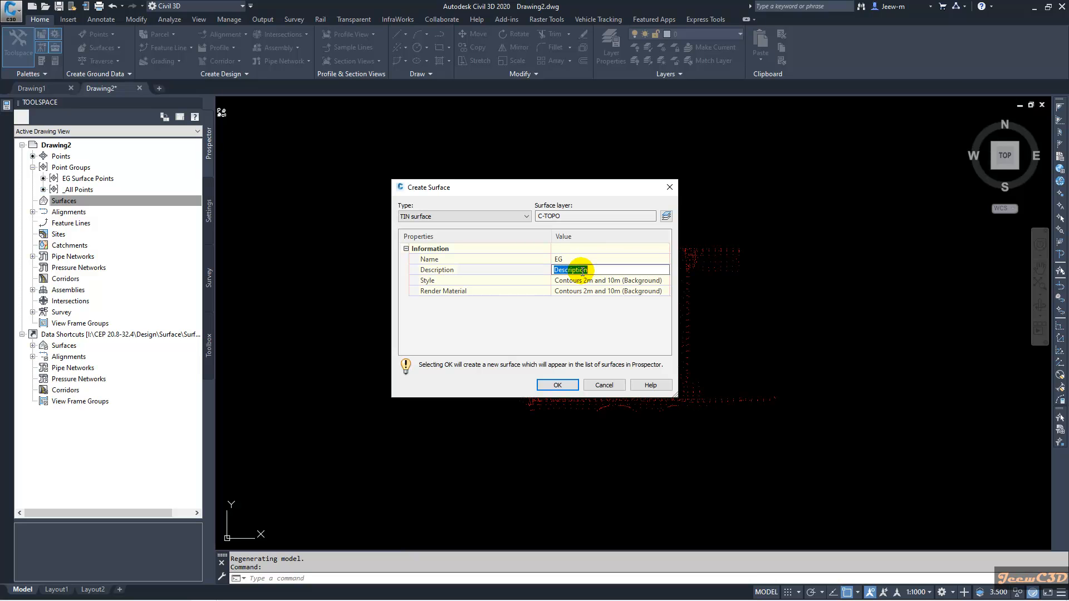
{"action": "type", "text": "Existing Ground"}
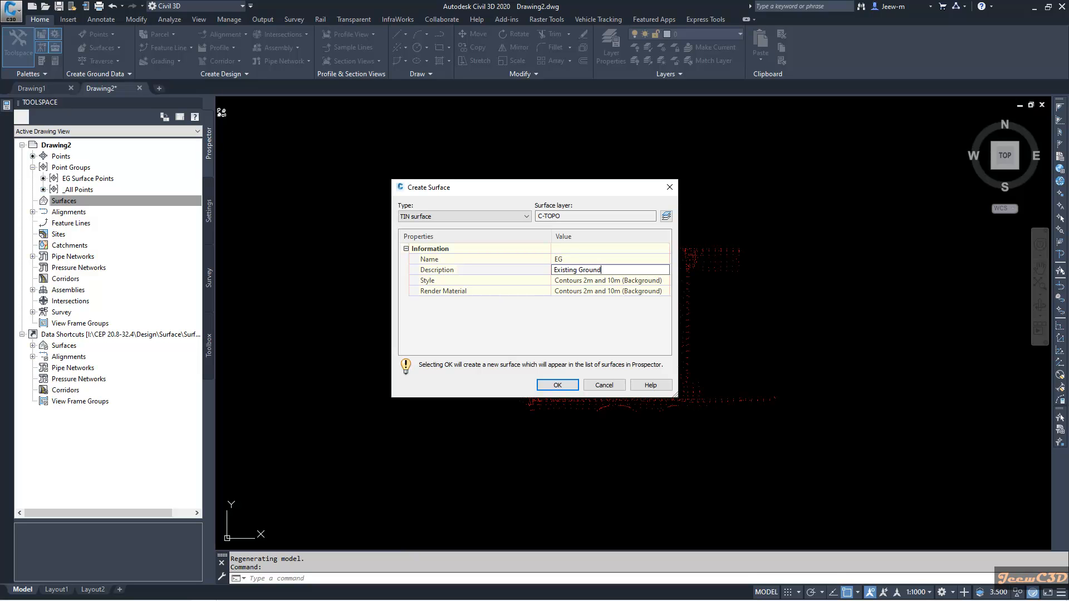
{"action": "key", "text": "Return"}
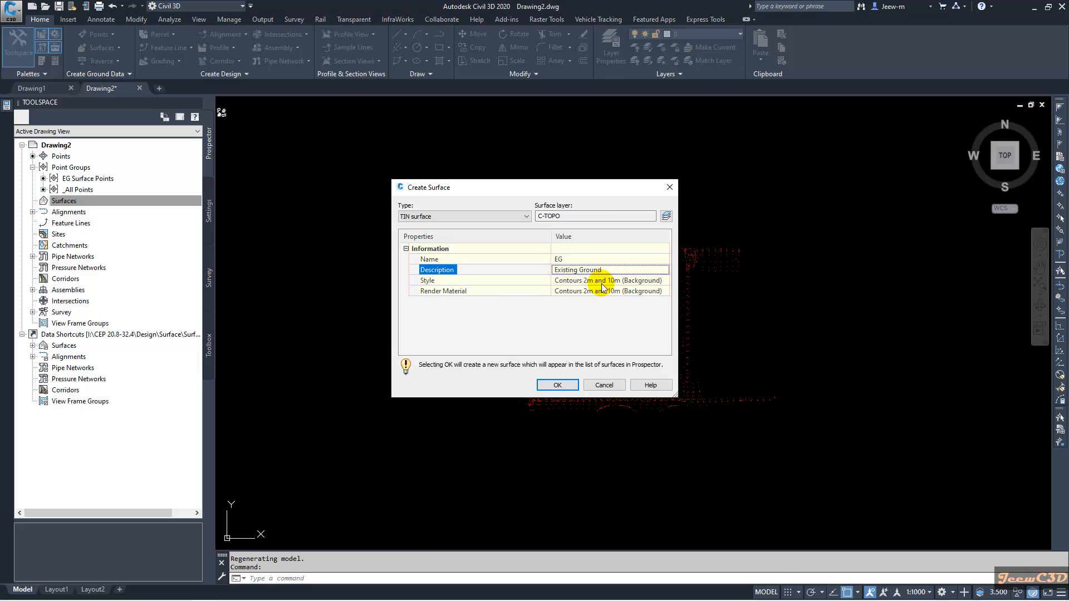
{"action": "left_click", "coordinate": [557, 385]}
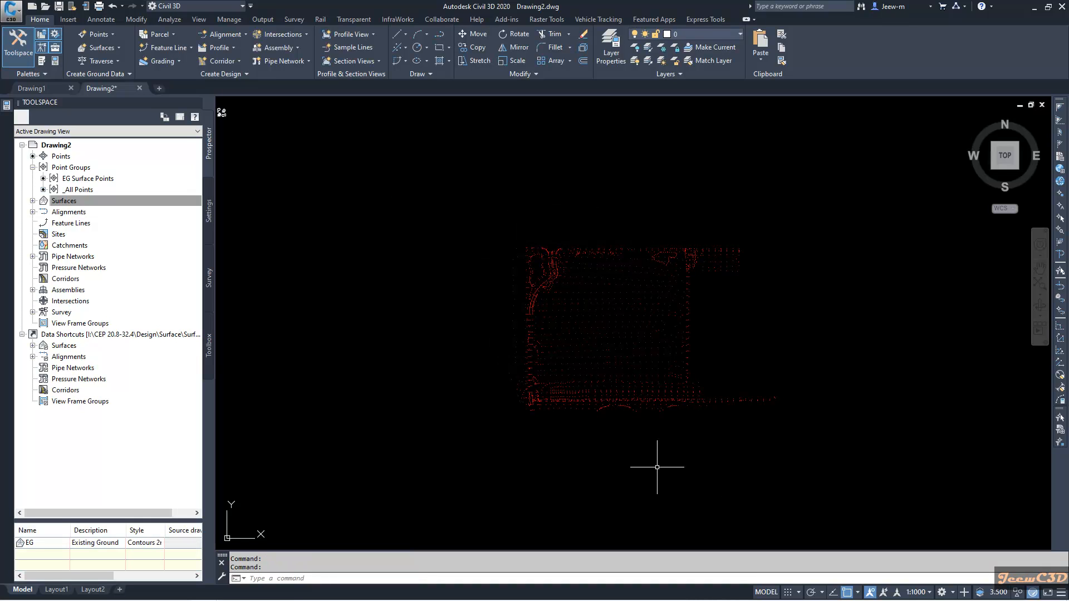
Step: Expand the drawing's Surfaces collection down to the definition items of the EG surface
{"action": "left_click", "coordinate": [139, 201]}
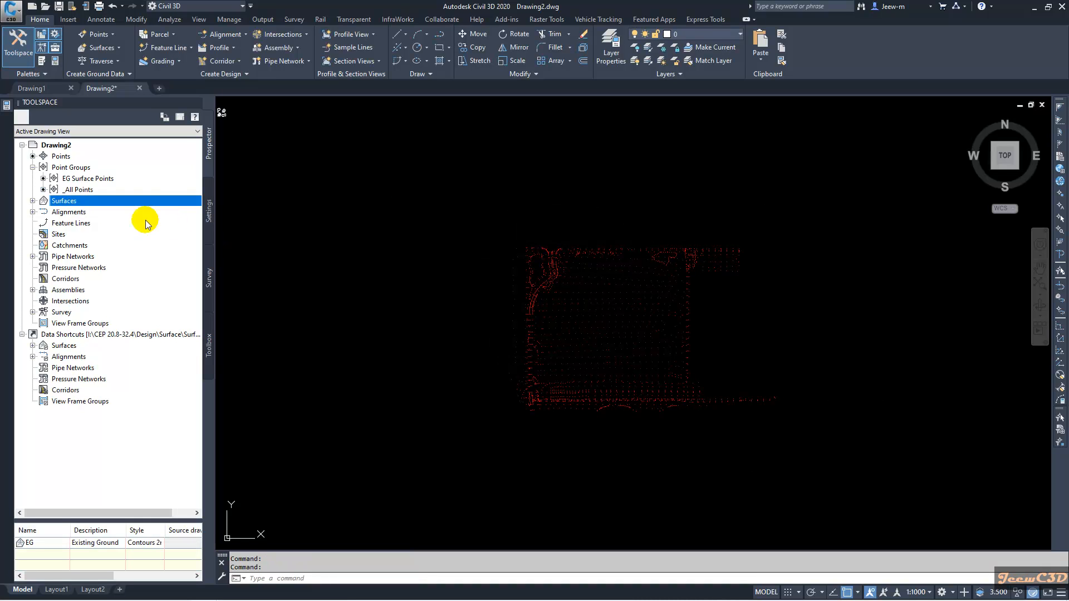
{"action": "left_click", "coordinate": [33, 202]}
{"action": "left_click", "coordinate": [69, 212]}
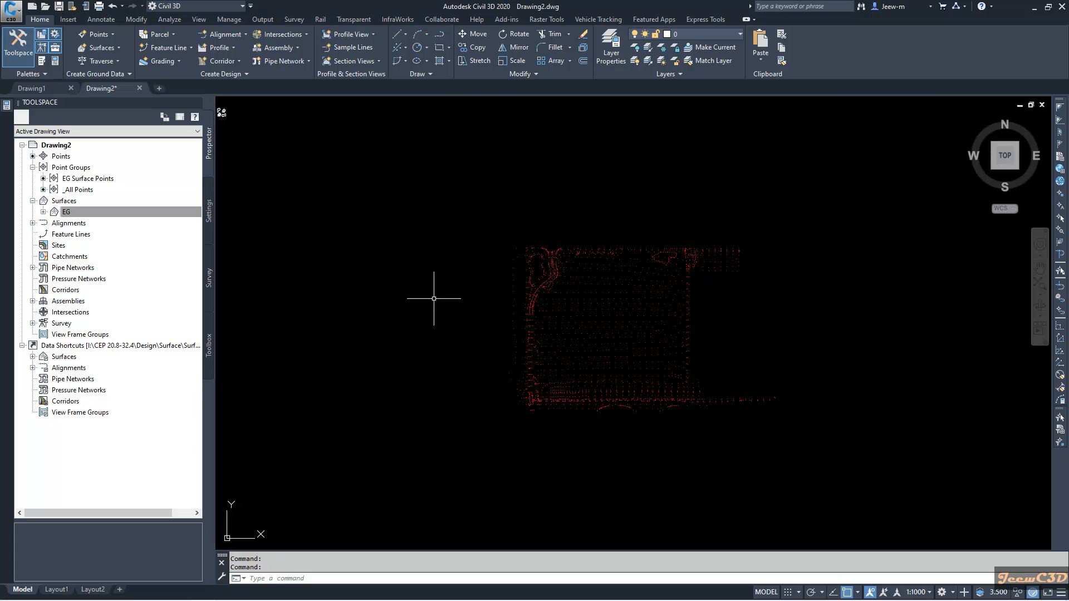
{"action": "left_click", "coordinate": [86, 213]}
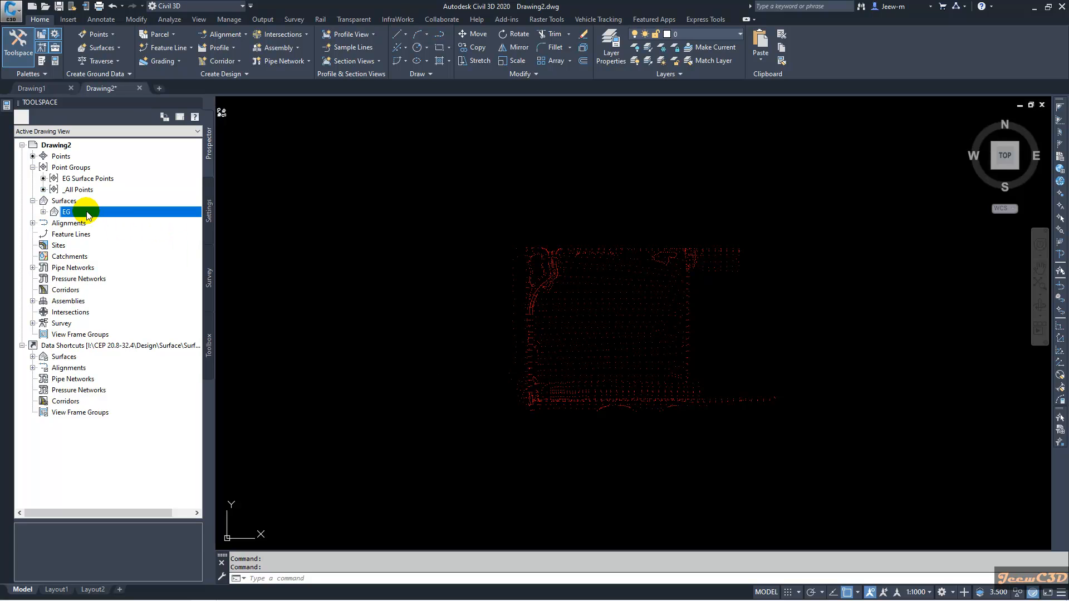
{"action": "left_click", "coordinate": [43, 212]}
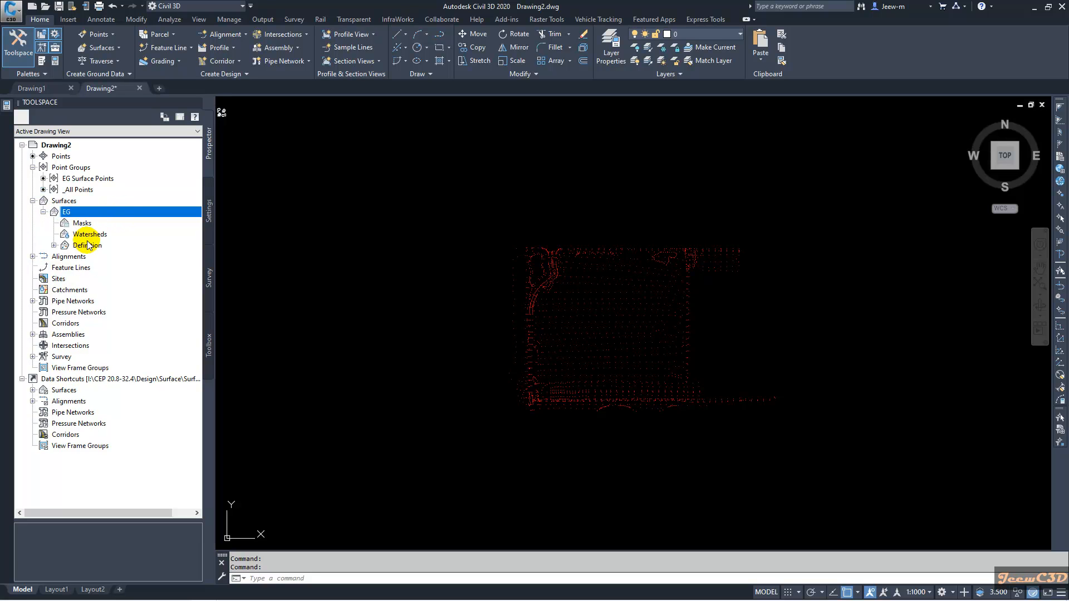
{"action": "left_click", "coordinate": [87, 245]}
{"action": "left_click", "coordinate": [54, 246]}
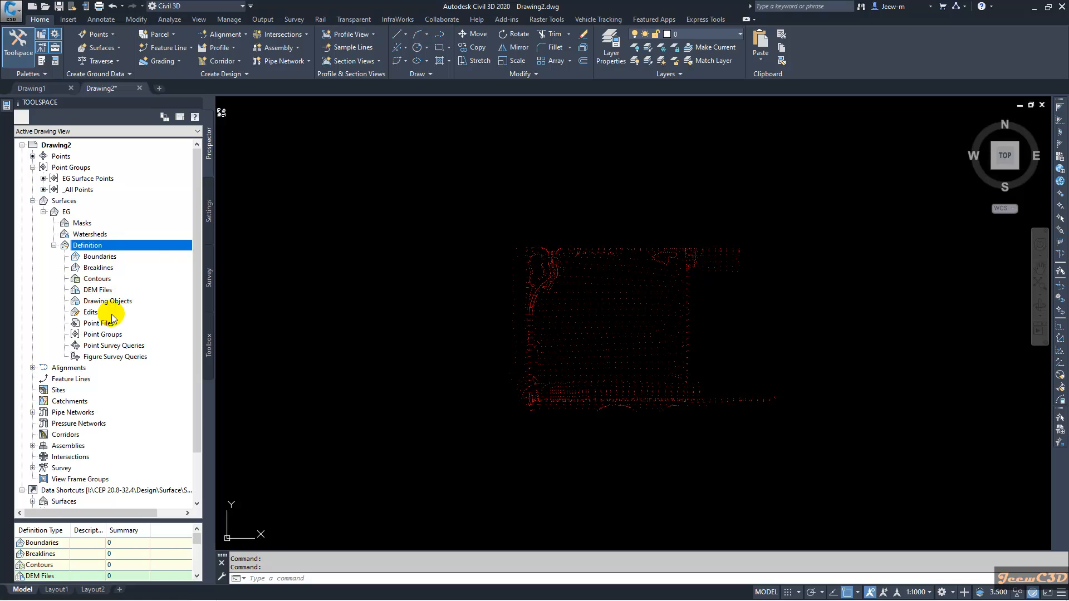
Step: Add the EG Surface Points point group to the EG surface definition
{"action": "left_click", "coordinate": [102, 335]}
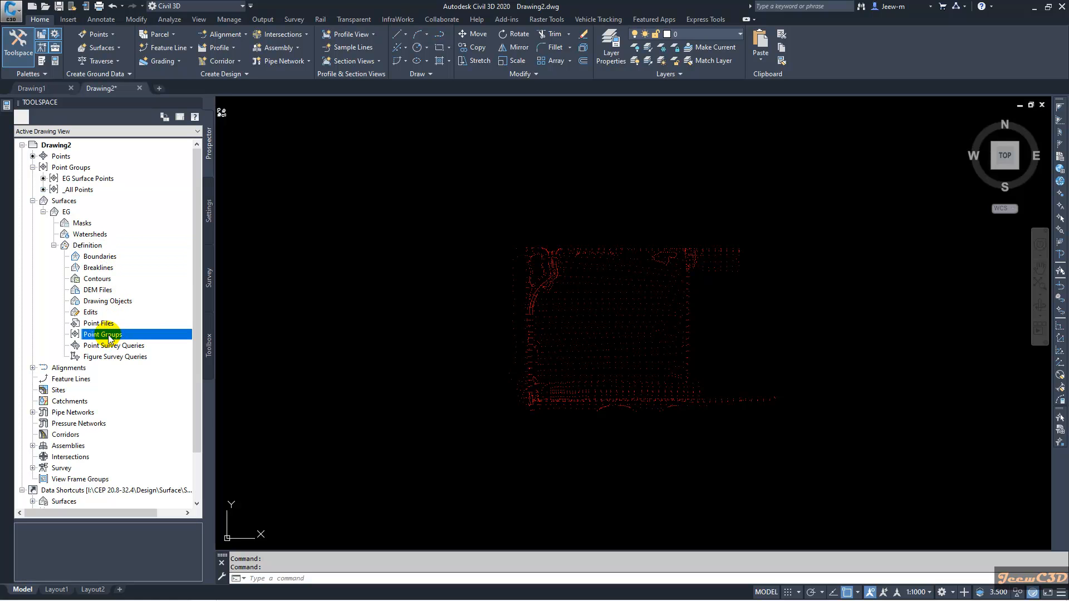
{"action": "right_click", "coordinate": [106, 338]}
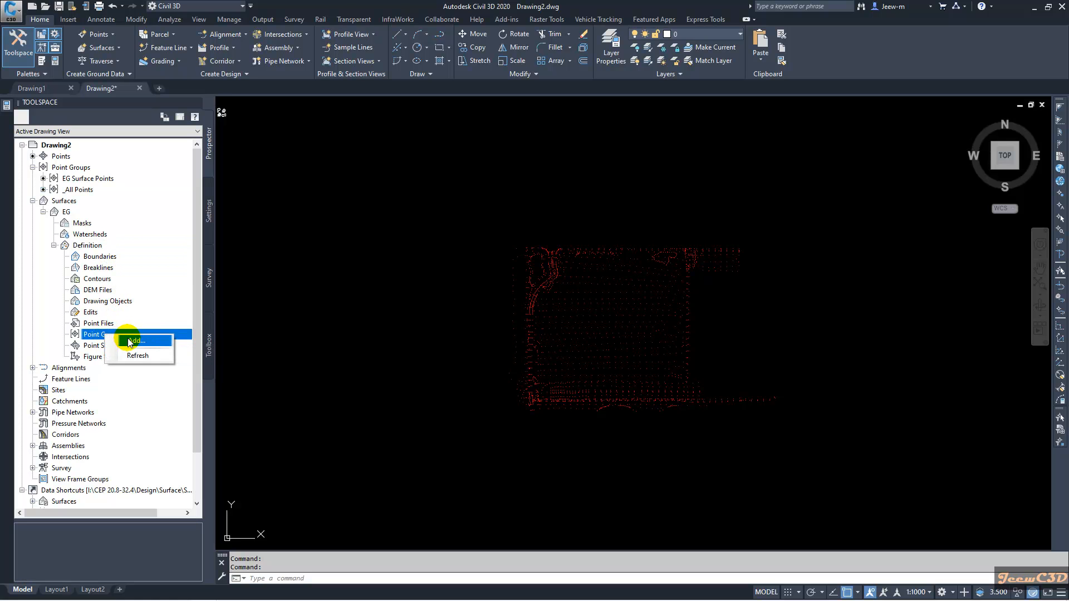
{"action": "left_click", "coordinate": [138, 341]}
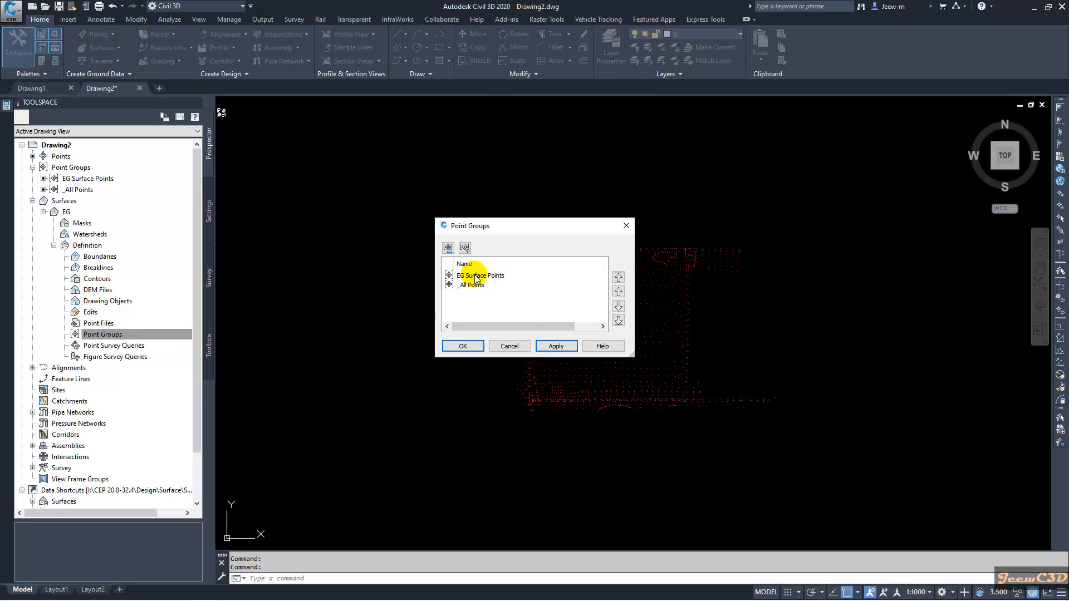
{"action": "left_click", "coordinate": [475, 277]}
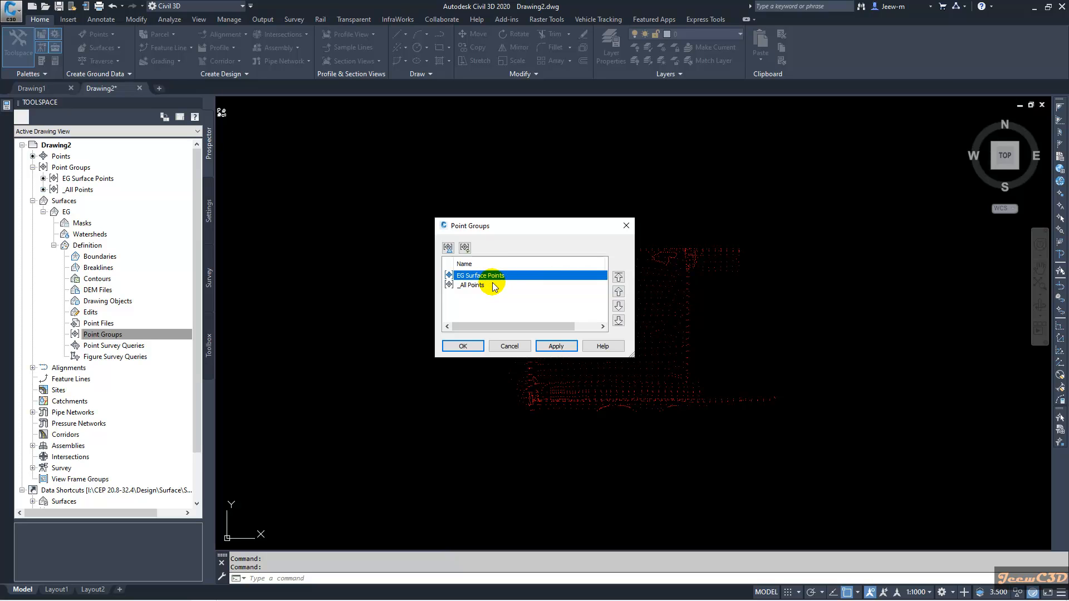
{"action": "left_click", "coordinate": [475, 288]}
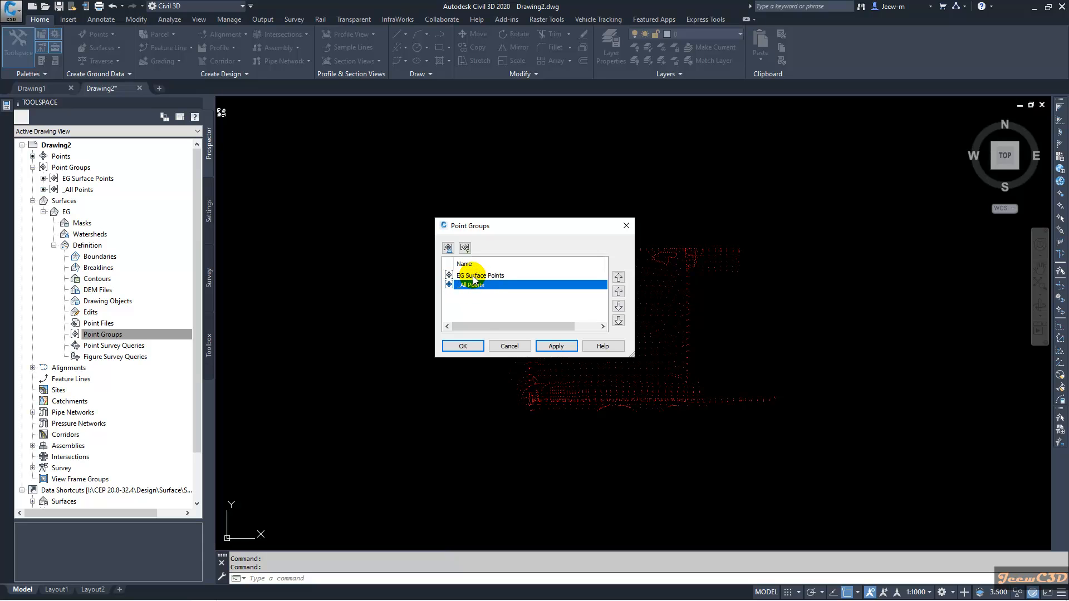
{"action": "left_click", "coordinate": [476, 276]}
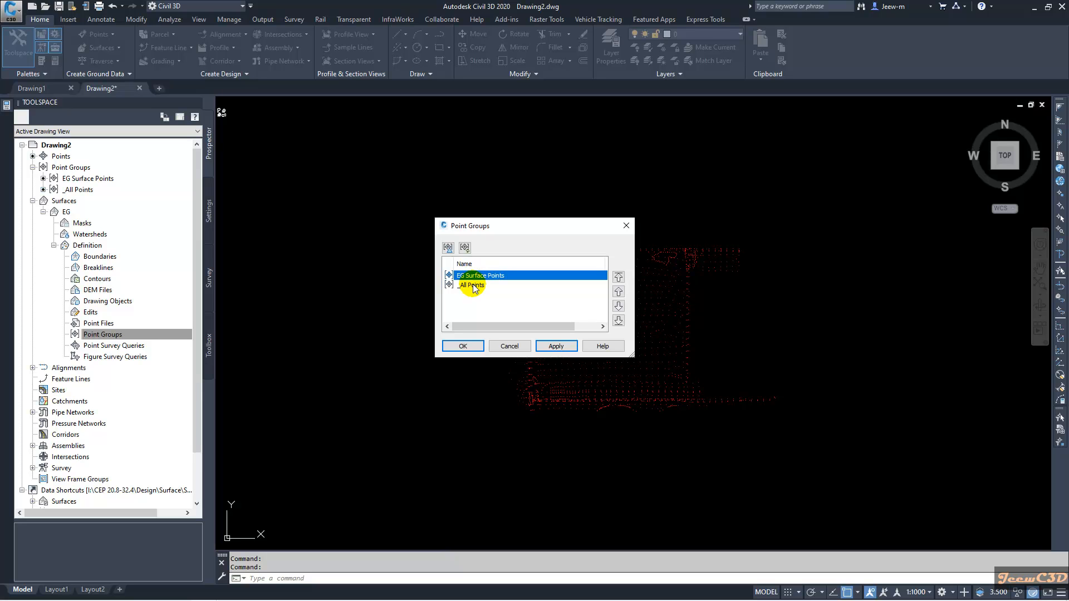
{"action": "left_click", "coordinate": [475, 286]}
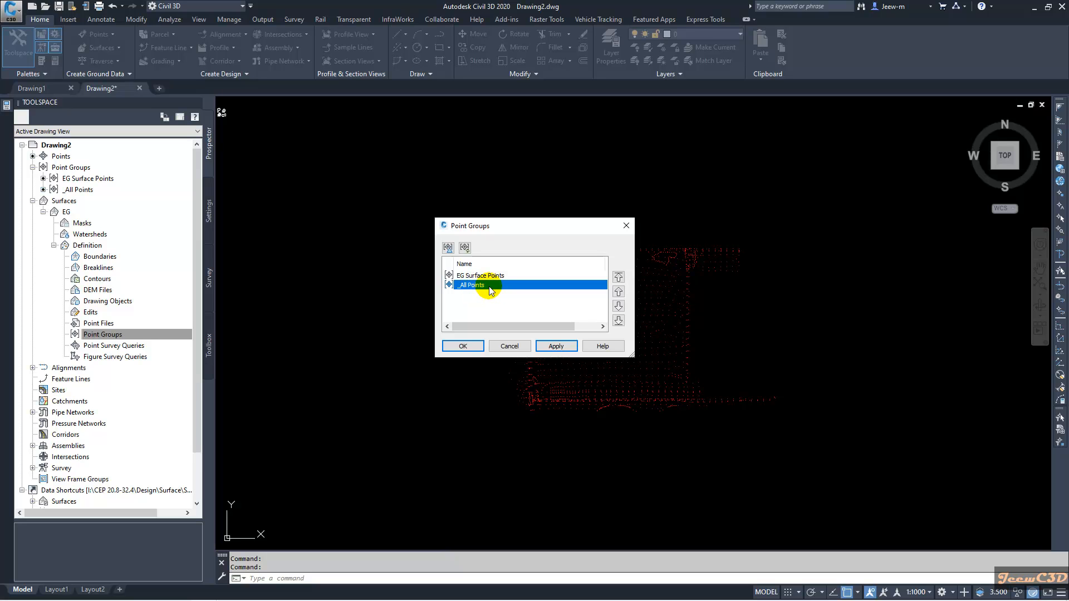
{"action": "left_click", "coordinate": [497, 276]}
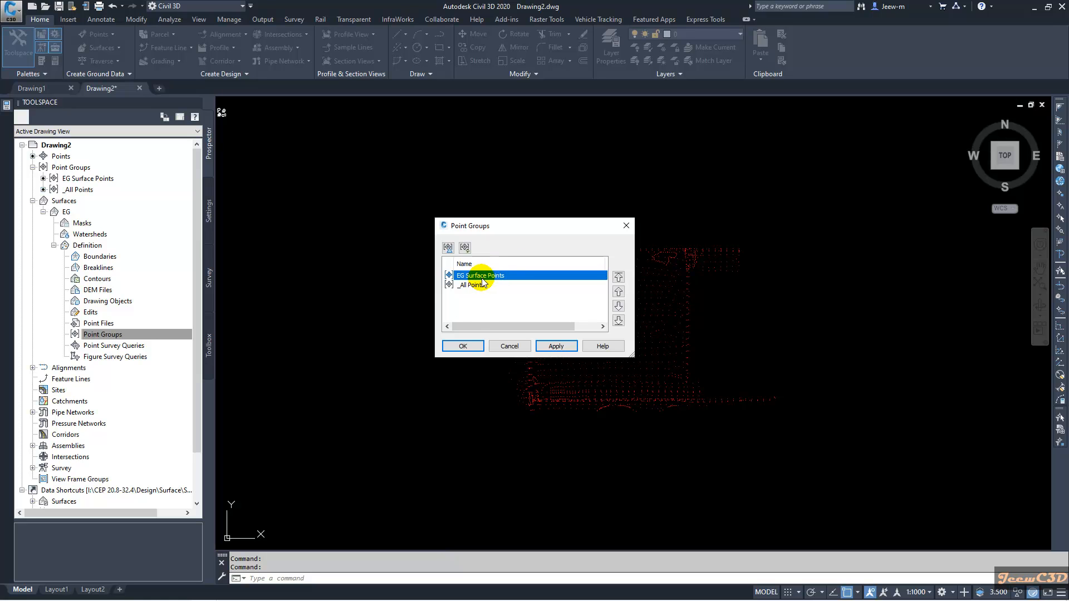
{"action": "left_click", "coordinate": [463, 346]}
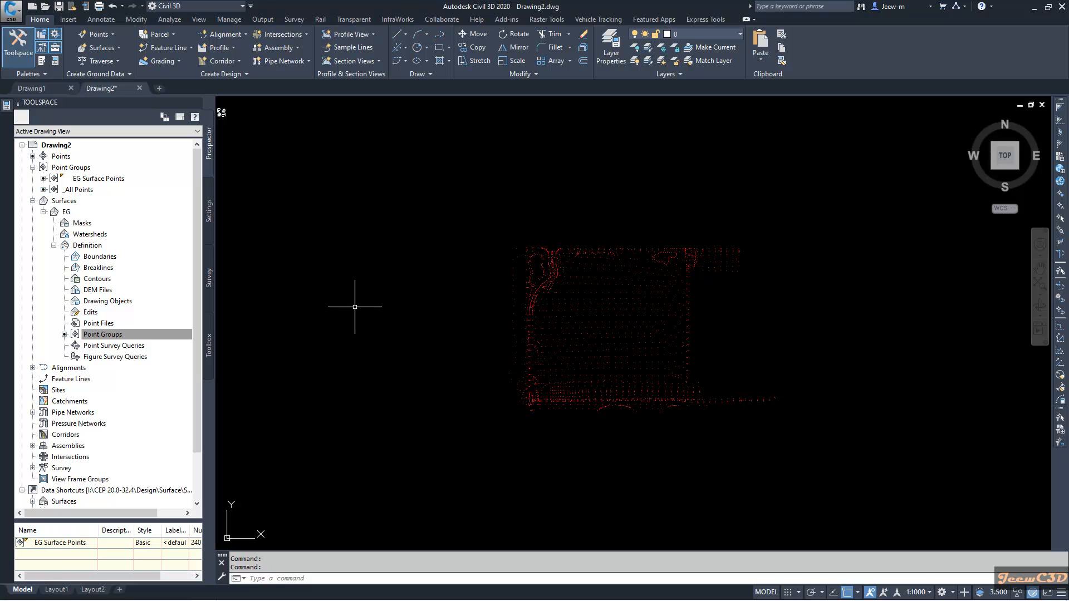
Step: Apply the Contours 2m and 10m (Design) surface style to the EG surface through its surface properties
{"action": "scroll", "coordinate": [723, 347], "scroll_direction": "up", "scroll_amount": 2}
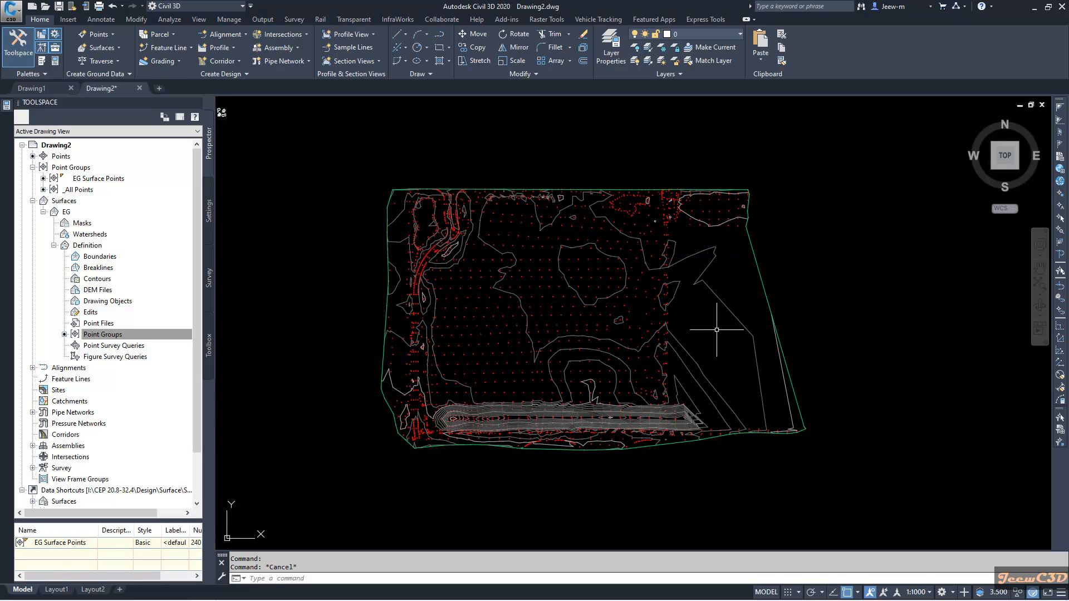
{"action": "scroll", "coordinate": [743, 332], "scroll_direction": "up", "scroll_amount": 2}
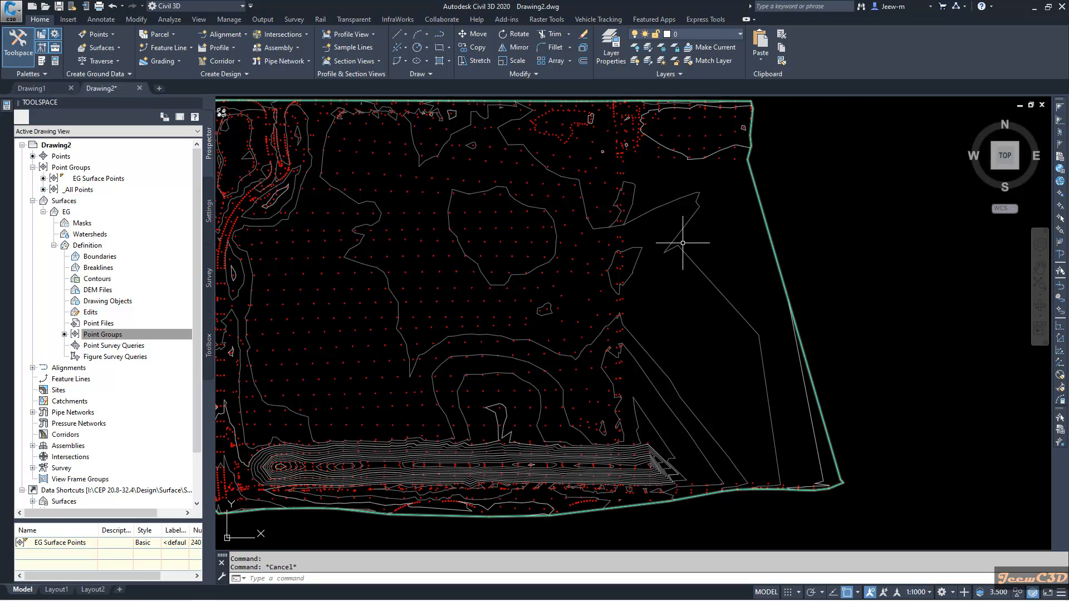
{"action": "scroll", "coordinate": [690, 245], "scroll_direction": "down", "scroll_amount": 2}
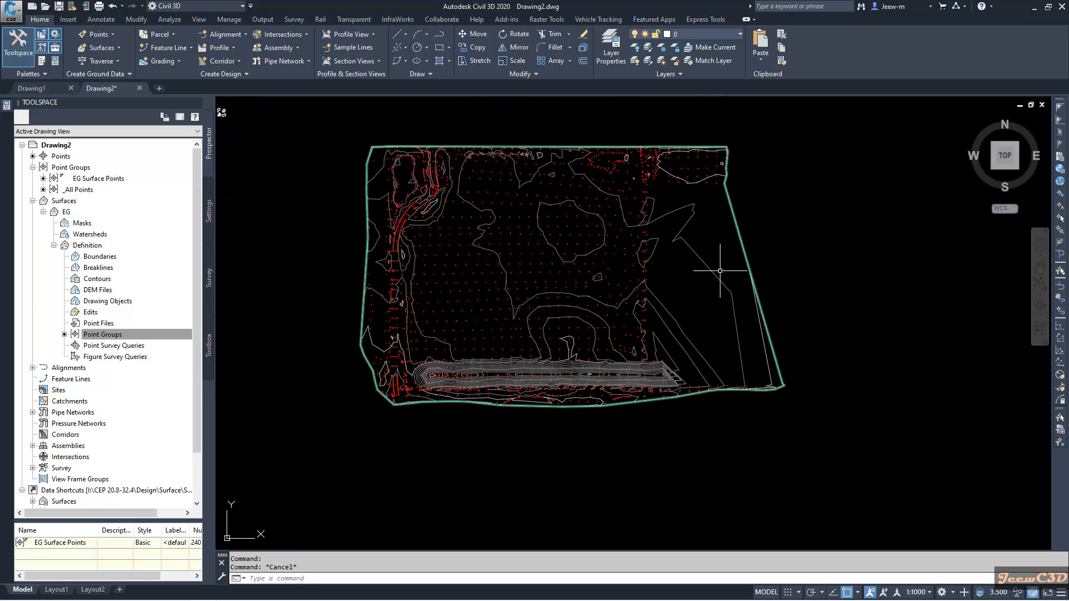
{"action": "scroll", "coordinate": [525, 263], "scroll_direction": "up", "scroll_amount": 2}
{"action": "scroll", "coordinate": [787, 298], "scroll_direction": "down", "scroll_amount": 2}
{"action": "middle_click_drag", "start_coordinate": [787, 298], "coordinate": [827, 300]}
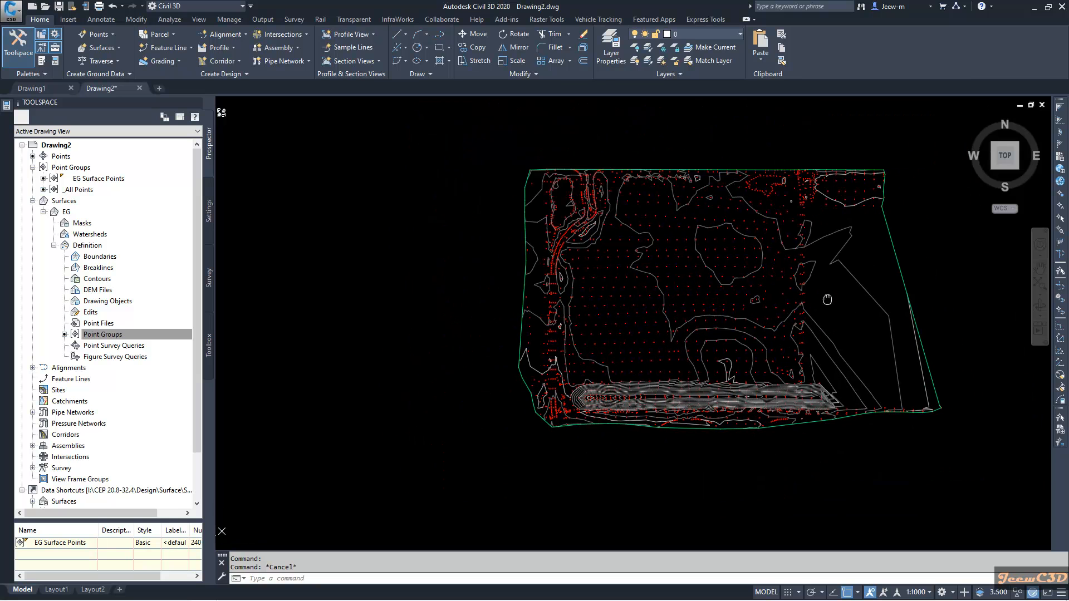
{"action": "left_click", "coordinate": [851, 273]}
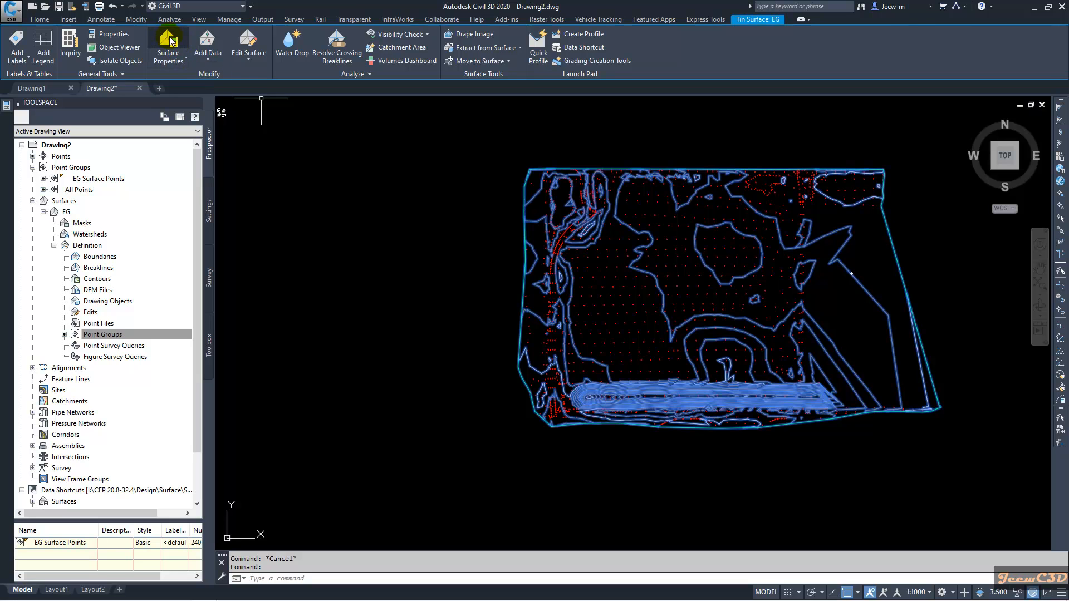
{"action": "right_click", "coordinate": [376, 210]}
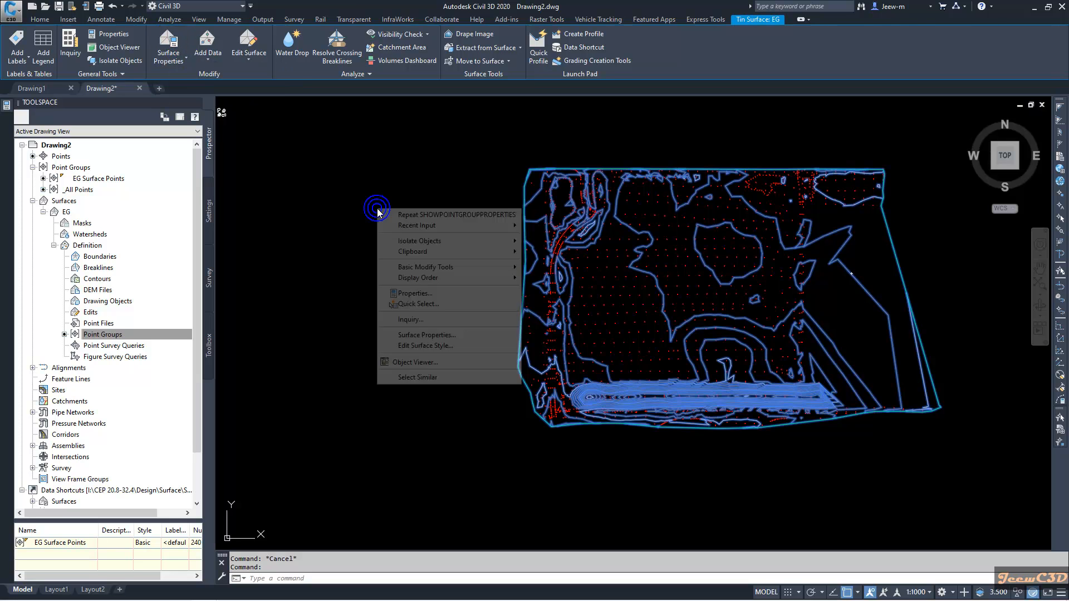
{"action": "left_click", "coordinate": [426, 334]}
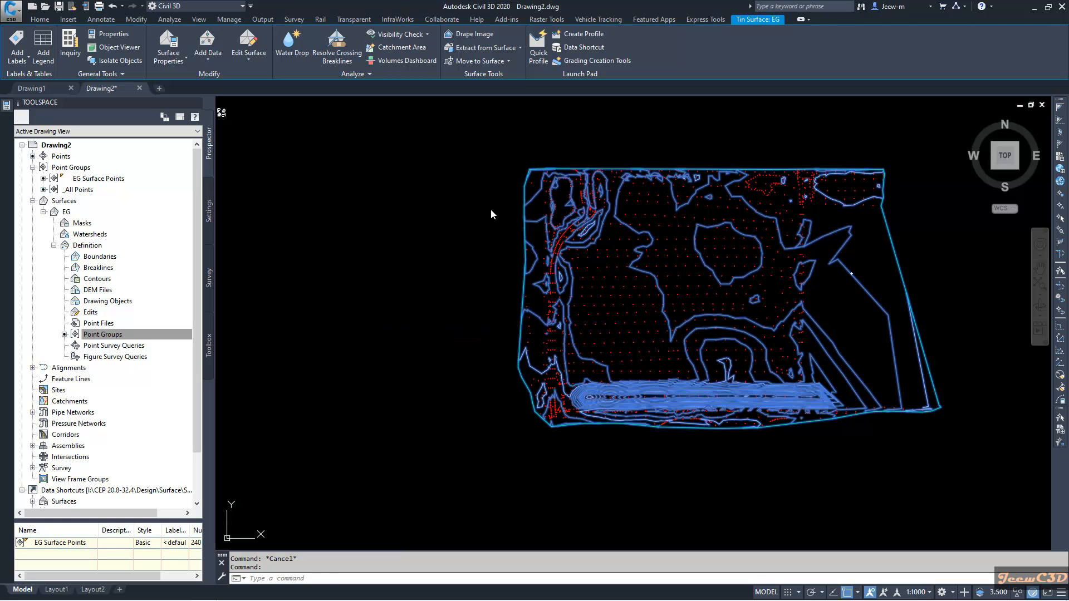
{"action": "left_click_drag", "start_coordinate": [291, 209], "coordinate": [359, 194]}
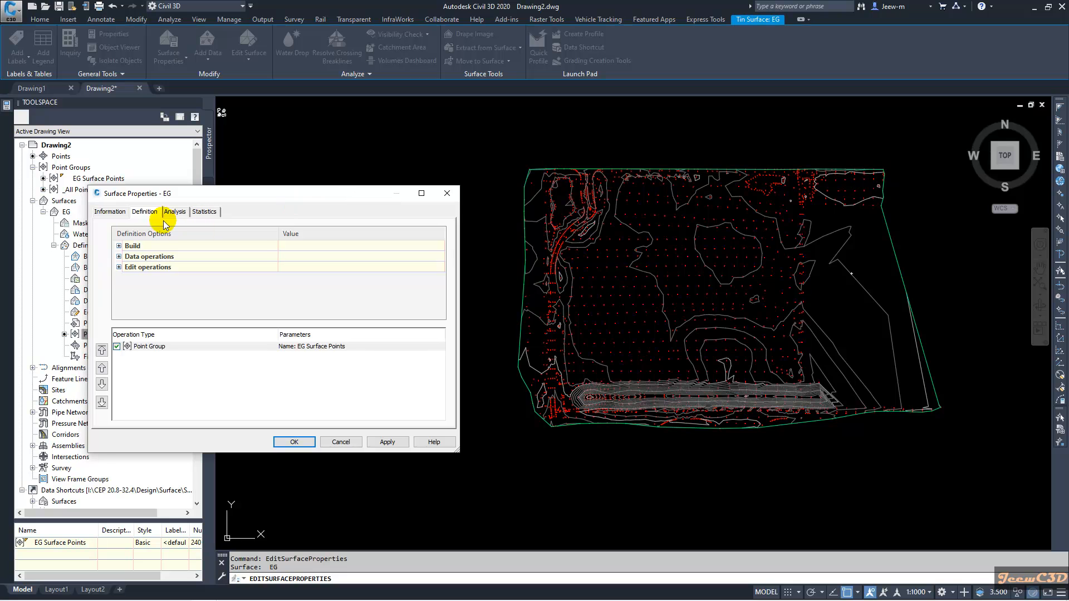
{"action": "left_click", "coordinate": [110, 212]}
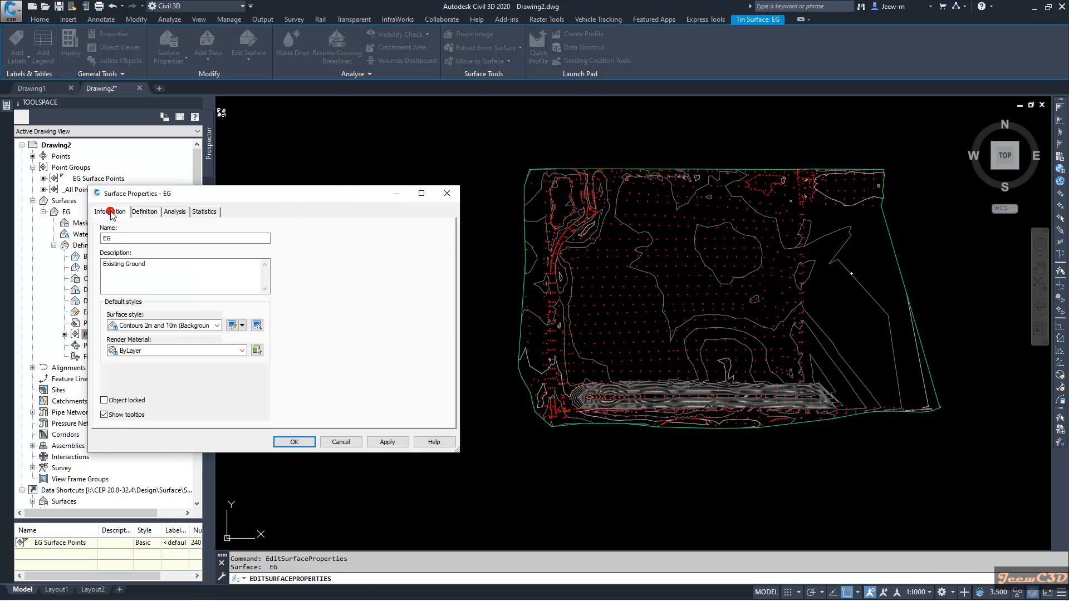
{"action": "left_click", "coordinate": [161, 327]}
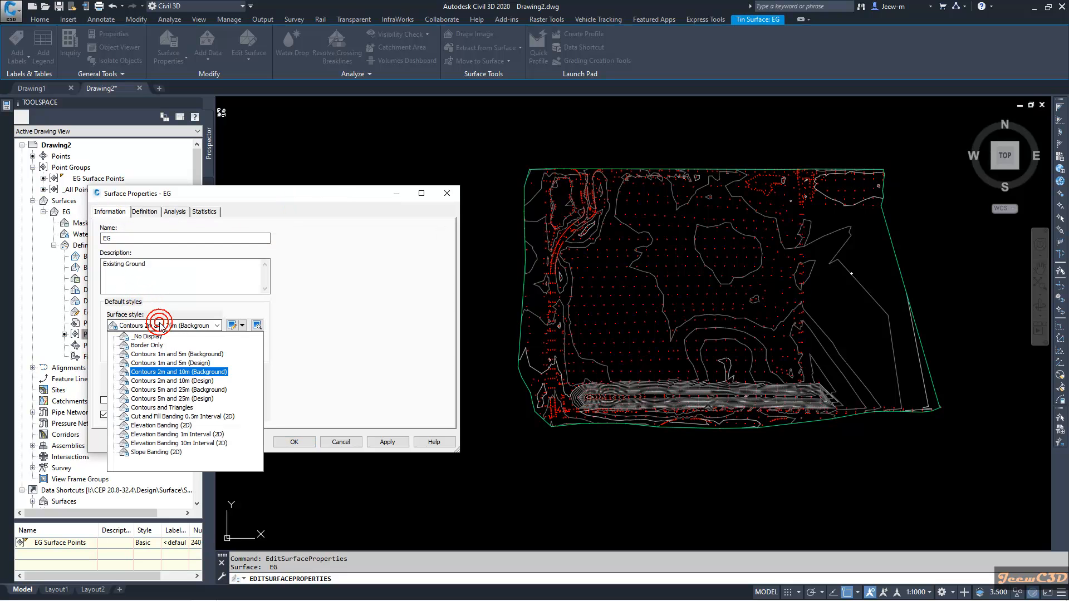
{"action": "left_click", "coordinate": [163, 382]}
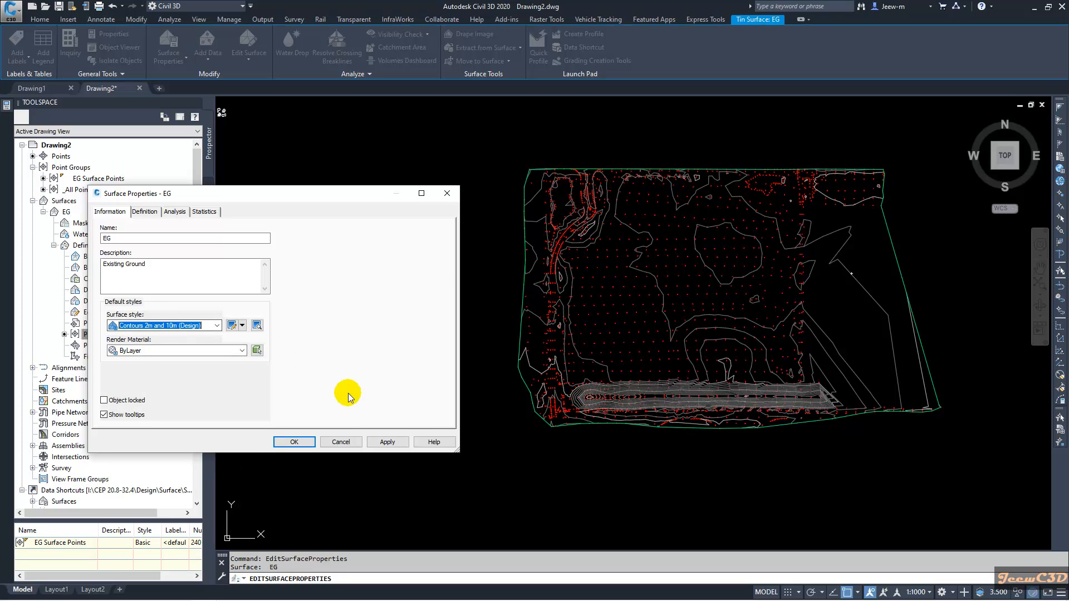
{"action": "left_click", "coordinate": [387, 441]}
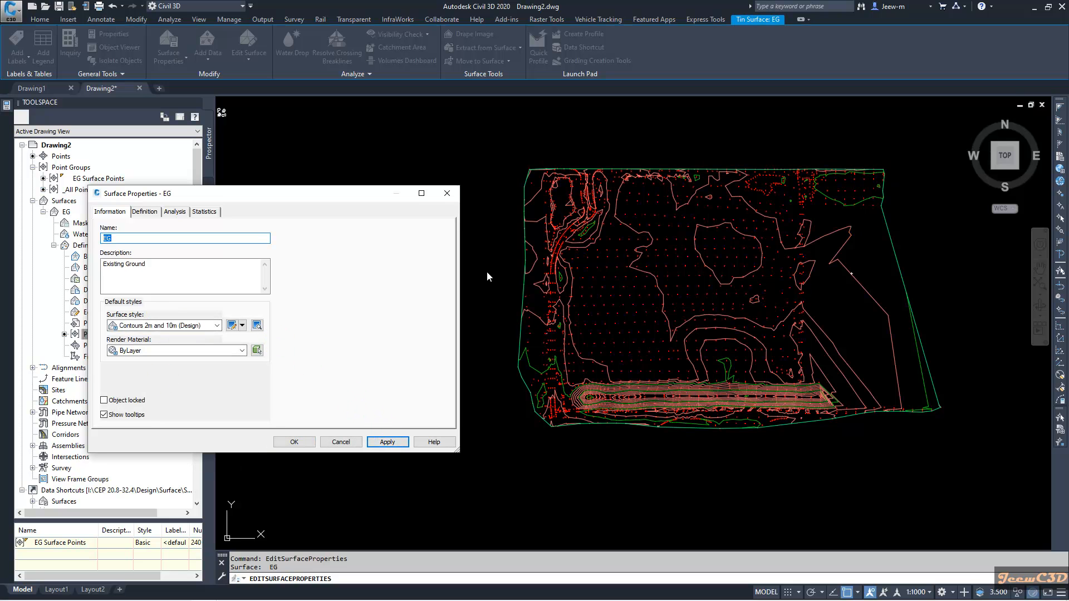
Step: Apply the Contours and Triangles surface style to the EG surface
{"action": "left_click", "coordinate": [167, 326]}
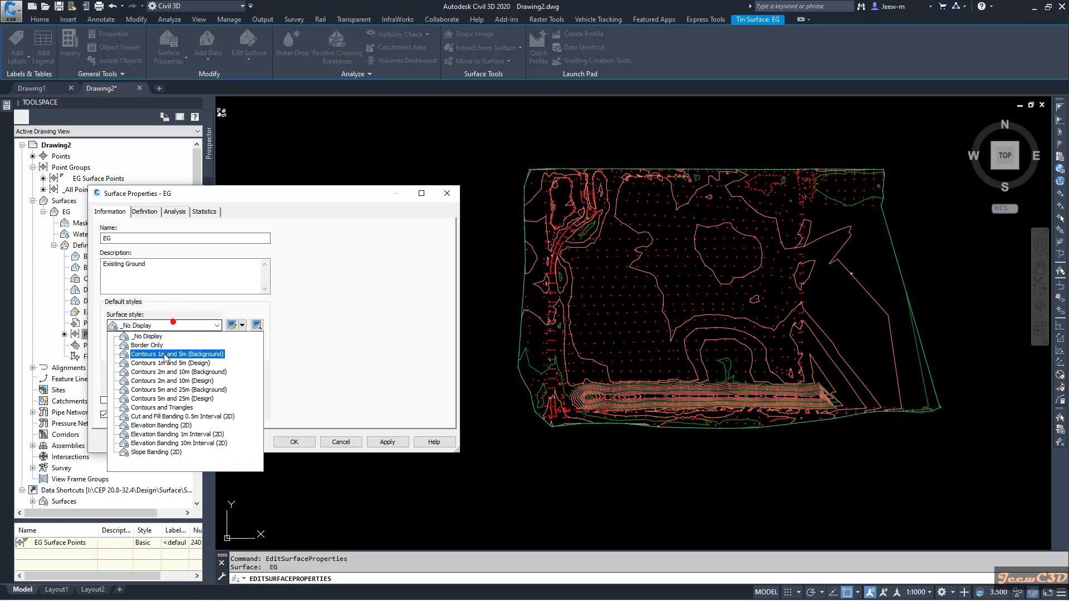
{"action": "left_click", "coordinate": [167, 408]}
{"action": "left_click", "coordinate": [385, 442]}
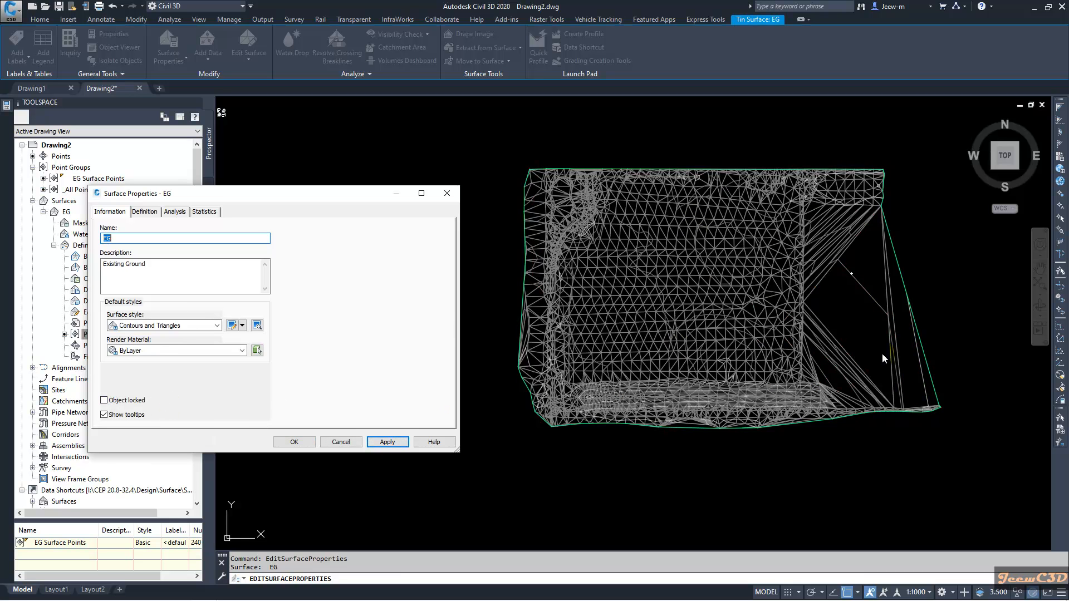
Step: Change the EG surface's style to Border Only, accept the surface properties and clear the selection
{"action": "left_click", "coordinate": [206, 326]}
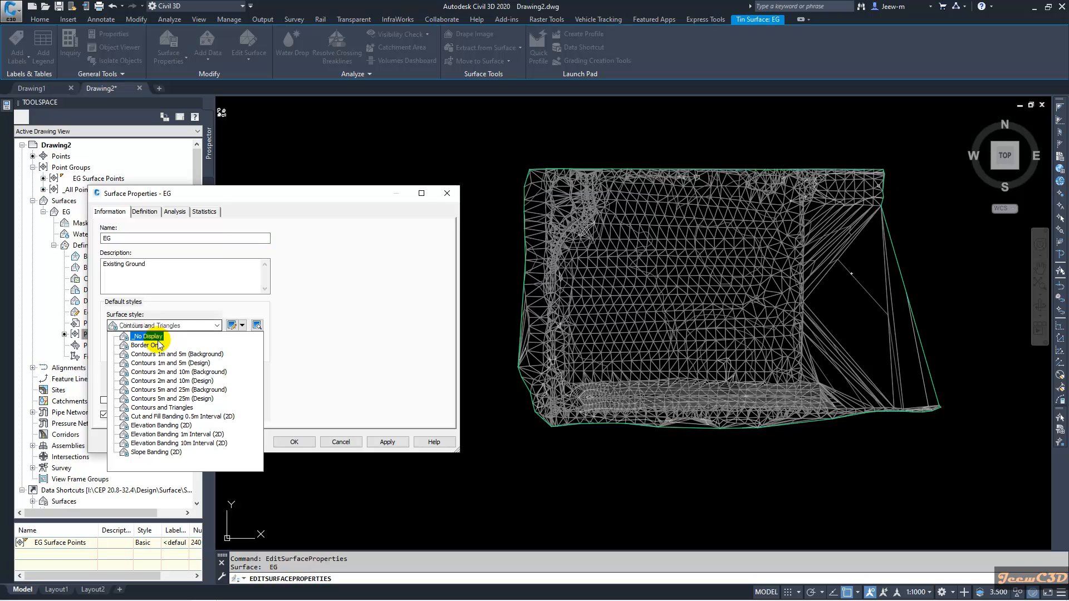
{"action": "left_click", "coordinate": [148, 345]}
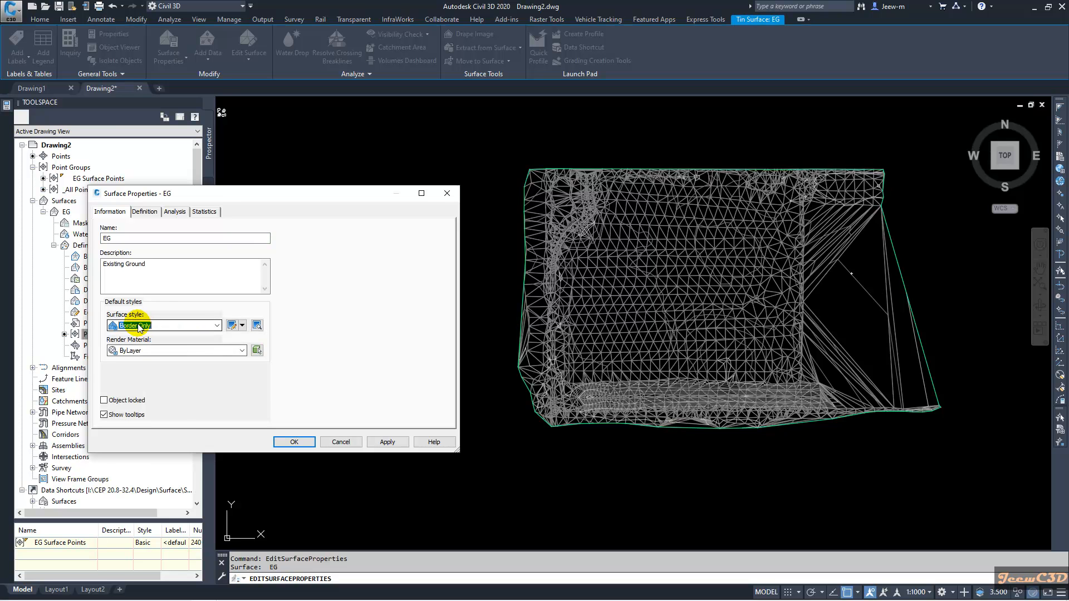
{"action": "left_click", "coordinate": [380, 445]}
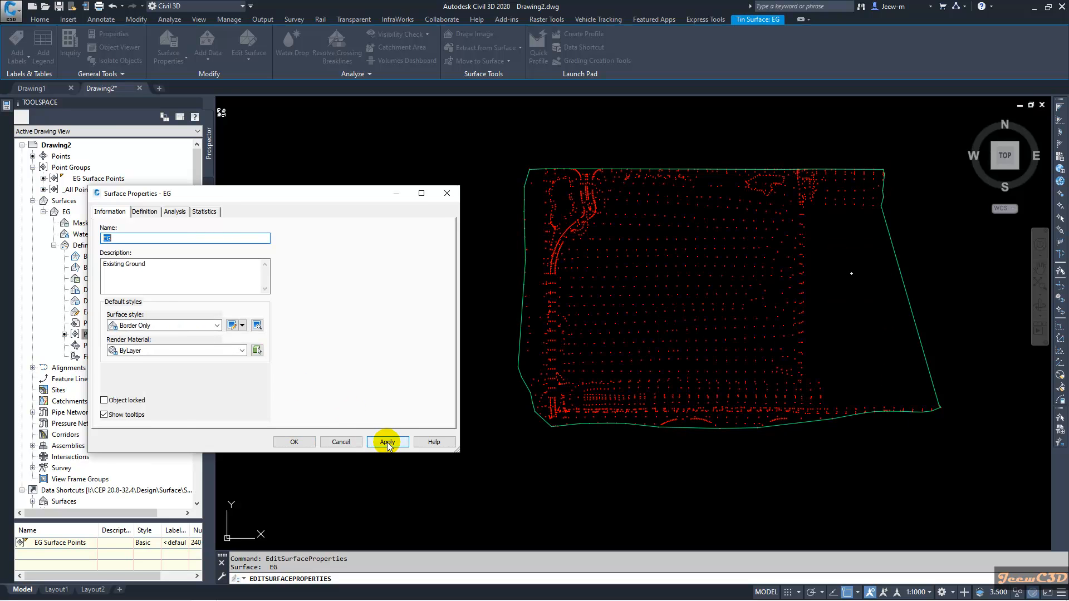
{"action": "left_click", "coordinate": [304, 444]}
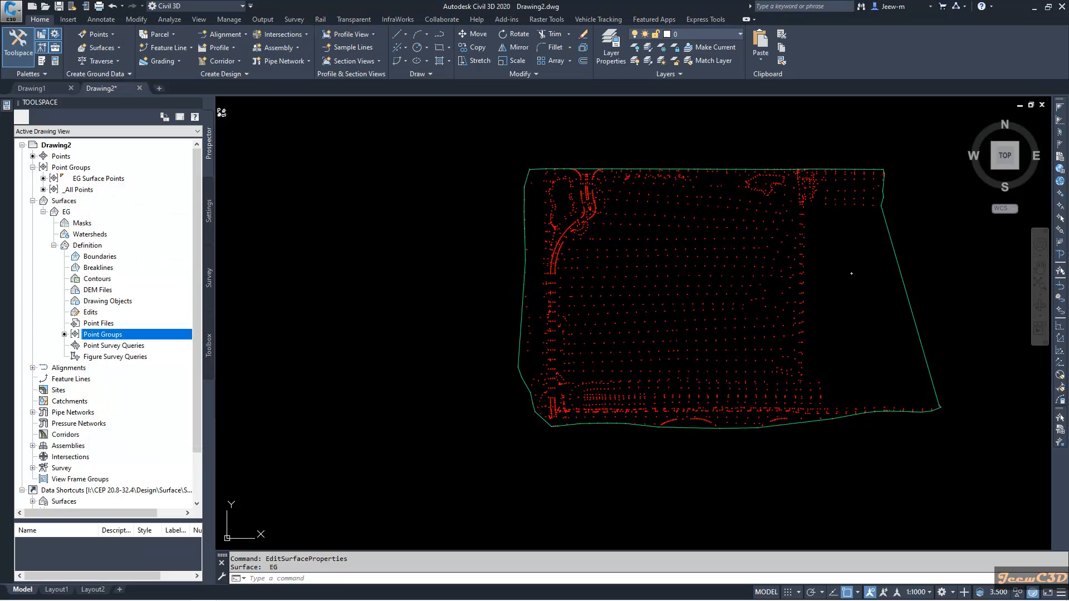
{"action": "key", "text": "Escape"}
Step: Inspect the EG surface in 3D from several angles in the Object Viewer, then close the viewer
{"action": "scroll", "coordinate": [466, 272], "scroll_direction": "down", "scroll_amount": 2}
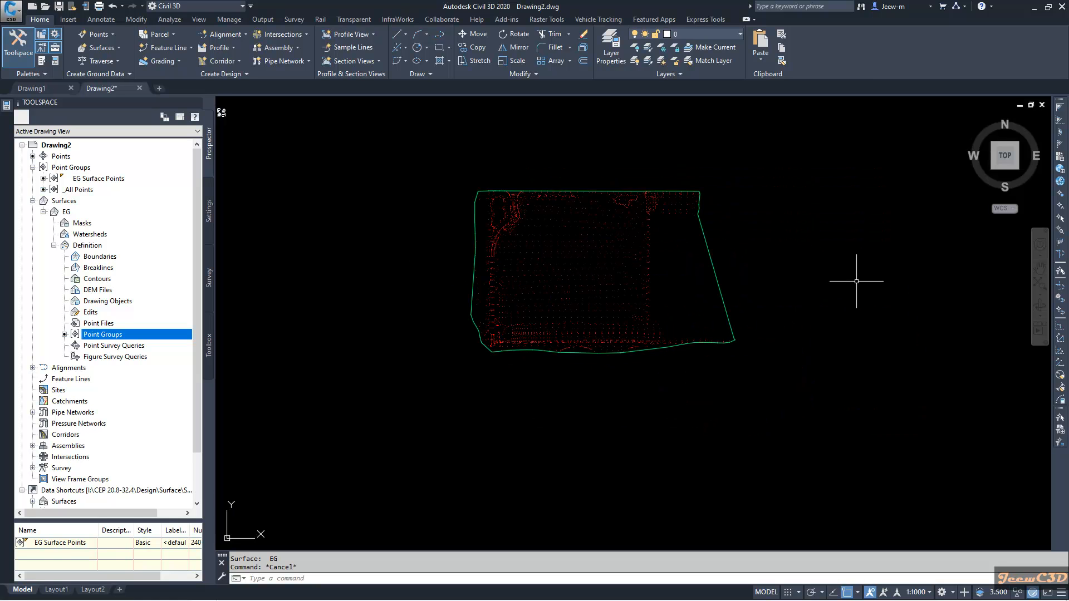
{"action": "middle_click_drag", "start_coordinate": [670, 281], "coordinate": [719, 296]}
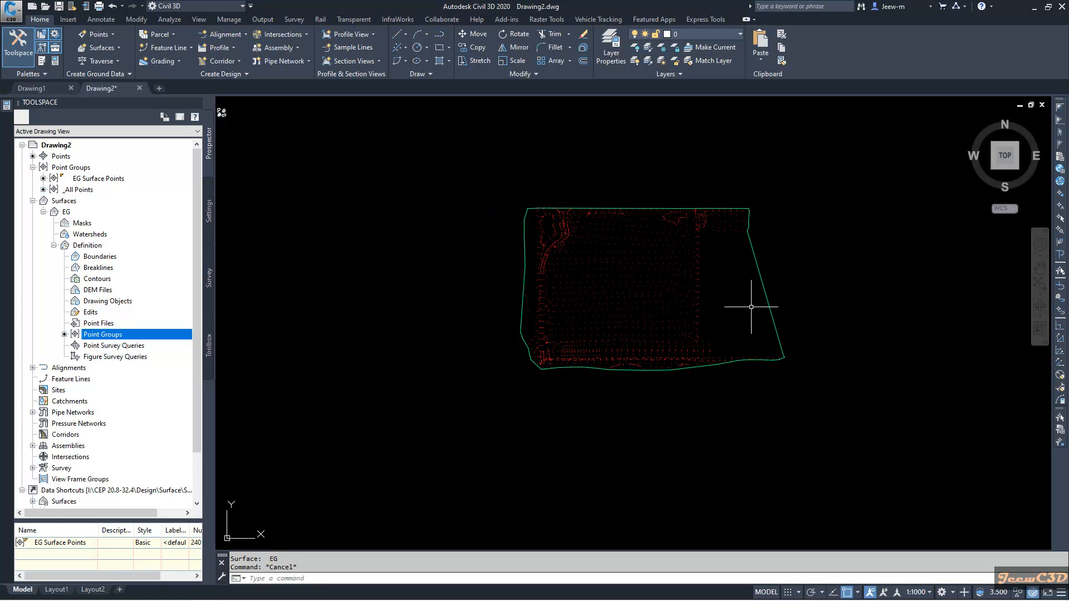
{"action": "left_click", "coordinate": [759, 275]}
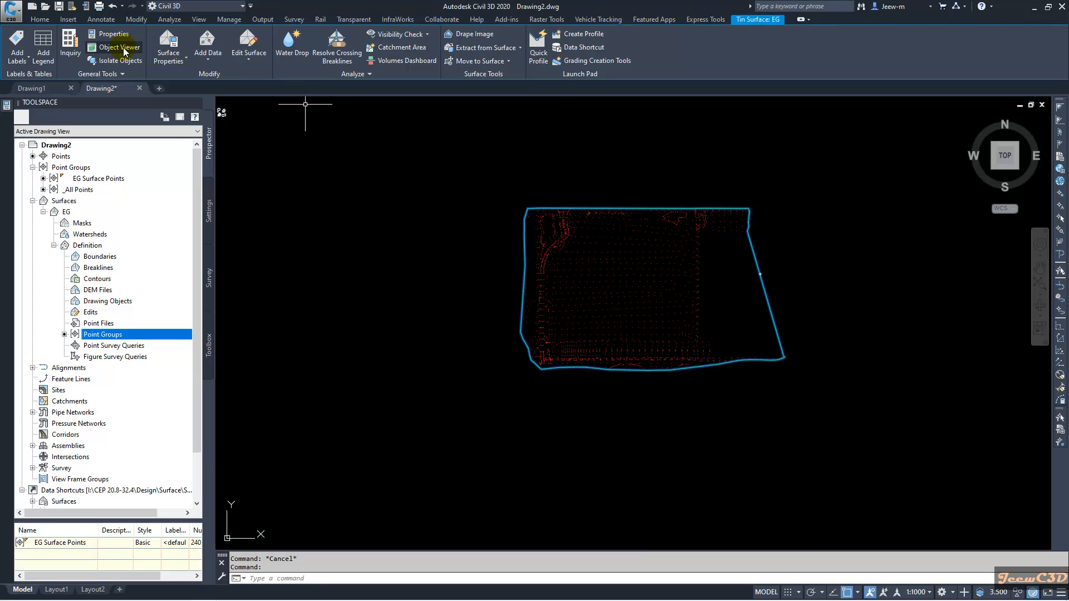
{"action": "right_click", "coordinate": [403, 243]}
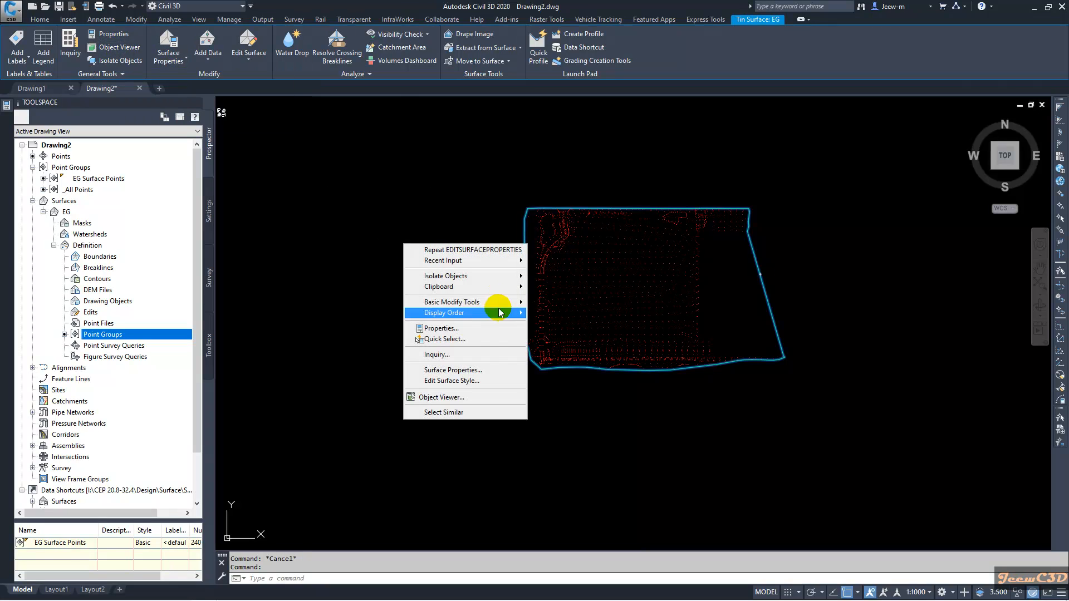
{"action": "left_click", "coordinate": [441, 397]}
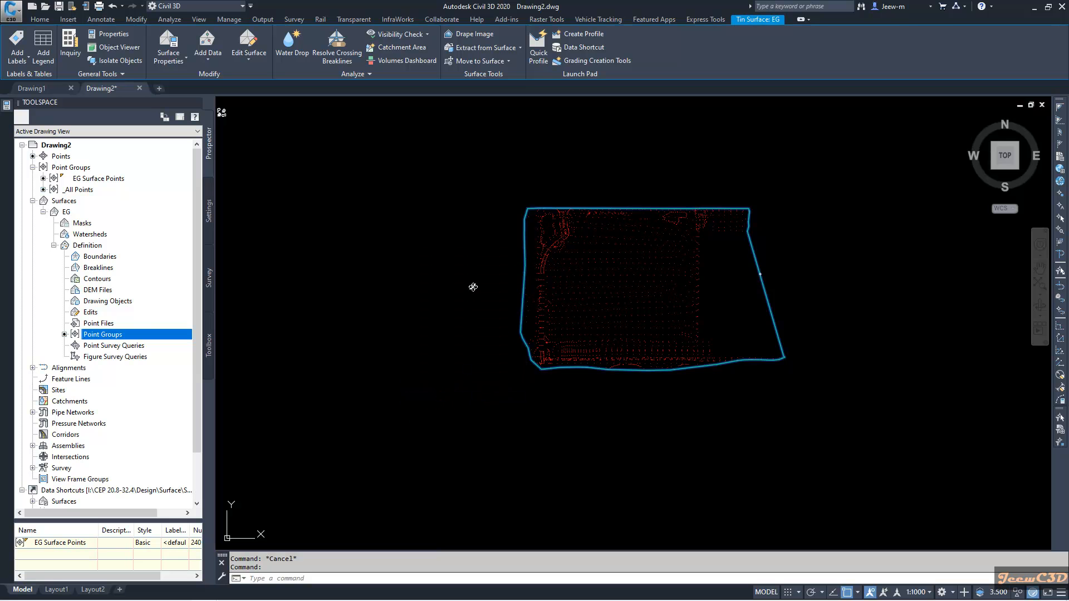
{"action": "mouse_move", "coordinate": [463, 308]}
{"action": "left_mouse_down"}
{"action": "mouse_move", "coordinate": [569, 256]}
{"action": "mouse_move", "coordinate": [554, 234]}
{"action": "left_mouse_up"}
{"action": "mouse_move", "coordinate": [437, 217]}
{"action": "left_mouse_down"}
{"action": "mouse_move", "coordinate": [468, 316]}
{"action": "mouse_move", "coordinate": [506, 217]}
{"action": "mouse_move", "coordinate": [411, 225]}
{"action": "mouse_move", "coordinate": [584, 318]}
{"action": "mouse_move", "coordinate": [626, 249]}
{"action": "mouse_move", "coordinate": [512, 284]}
{"action": "mouse_move", "coordinate": [546, 306]}
{"action": "mouse_move", "coordinate": [519, 368]}
{"action": "mouse_move", "coordinate": [580, 398]}
{"action": "mouse_move", "coordinate": [592, 341]}
{"action": "mouse_move", "coordinate": [573, 350]}
{"action": "mouse_move", "coordinate": [590, 348]}
{"action": "left_mouse_up"}
{"action": "scroll", "coordinate": [590, 347], "scroll_direction": "up", "scroll_amount": 2}
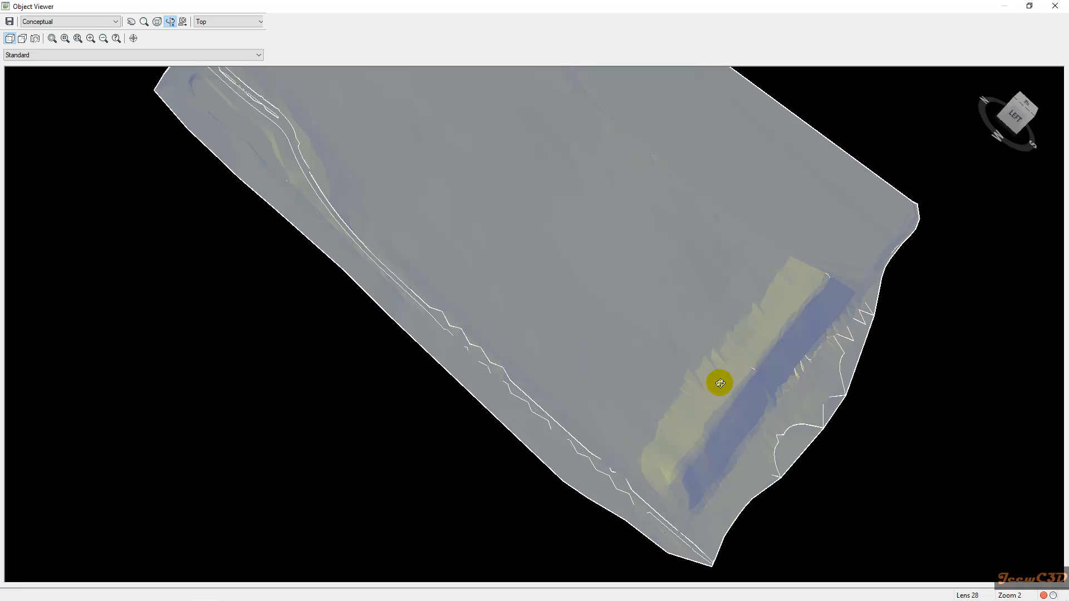
{"action": "mouse_move", "coordinate": [755, 369]}
{"action": "left_mouse_down"}
{"action": "mouse_move", "coordinate": [539, 332]}
{"action": "mouse_move", "coordinate": [627, 384]}
{"action": "mouse_move", "coordinate": [416, 167]}
{"action": "mouse_move", "coordinate": [436, 265]}
{"action": "mouse_move", "coordinate": [470, 305]}
{"action": "mouse_move", "coordinate": [420, 151]}
{"action": "mouse_move", "coordinate": [421, 245]}
{"action": "mouse_move", "coordinate": [737, 327]}
{"action": "mouse_move", "coordinate": [827, 432]}
{"action": "mouse_move", "coordinate": [809, 389]}
{"action": "mouse_move", "coordinate": [750, 331]}
{"action": "mouse_move", "coordinate": [635, 317]}
{"action": "mouse_move", "coordinate": [618, 262]}
{"action": "mouse_move", "coordinate": [700, 222]}
{"action": "mouse_move", "coordinate": [618, 214]}
{"action": "left_mouse_up"}
{"action": "left_click_drag", "start_coordinate": [566, 193], "coordinate": [536, 286]}
{"action": "scroll", "coordinate": [596, 243], "scroll_direction": "down", "scroll_amount": 5}
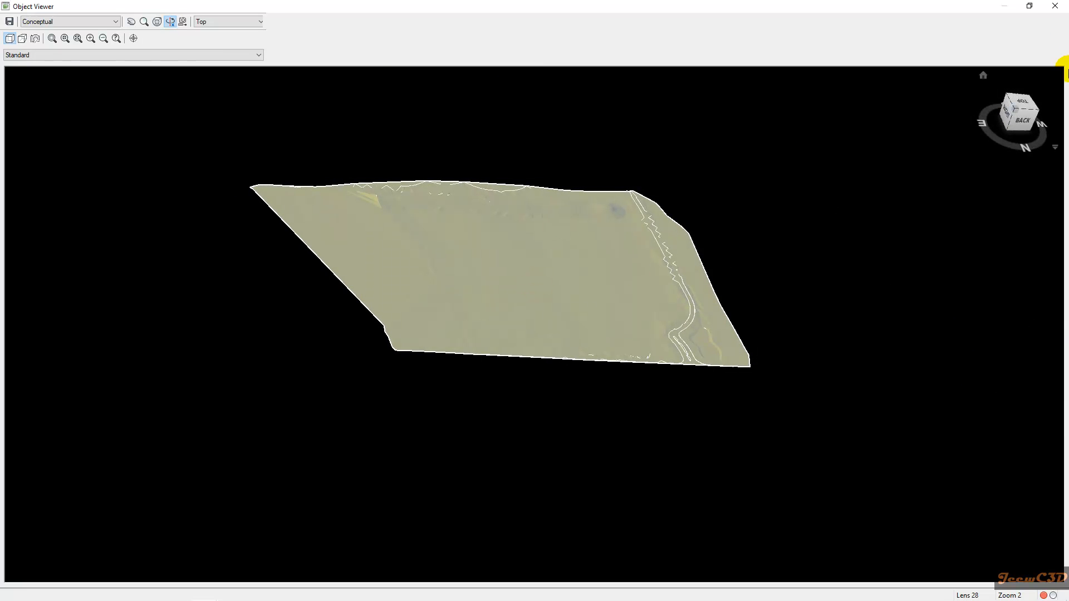
{"action": "left_click", "coordinate": [1054, 7]}
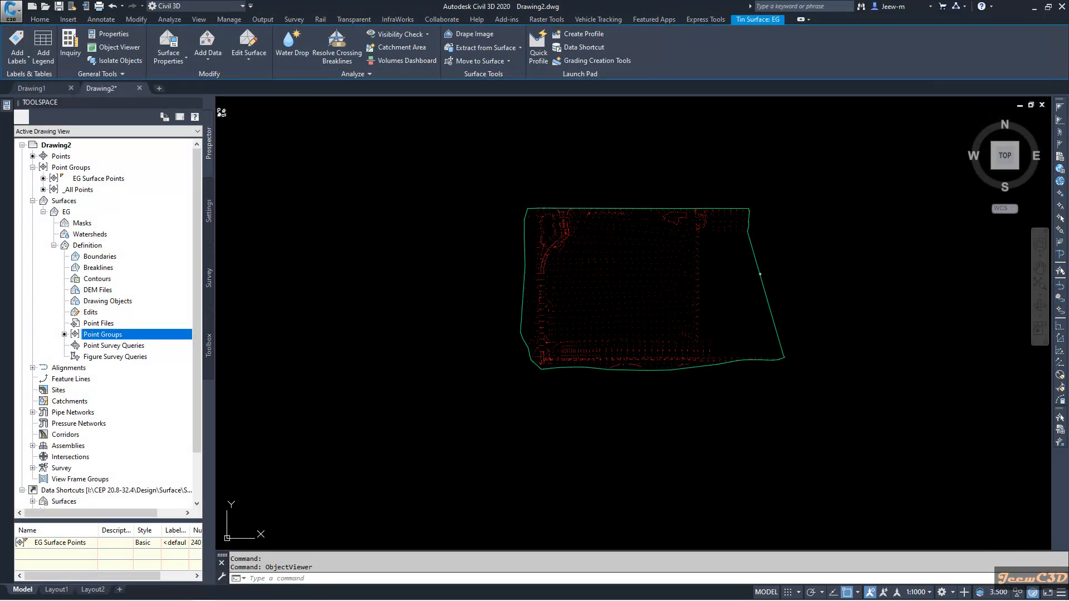
Step: Hide the EG surface by setting its surface style to _No Display, then clear the selection
{"action": "middle_click_drag", "start_coordinate": [723, 306], "coordinate": [731, 271]}
{"action": "scroll", "coordinate": [648, 292], "scroll_direction": "up", "scroll_amount": 2}
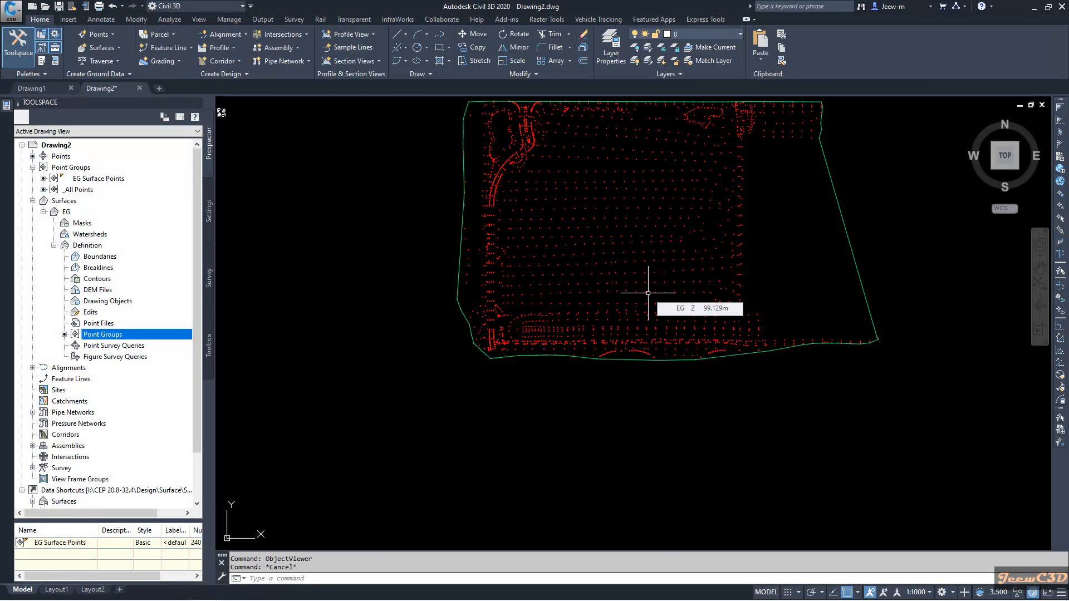
{"action": "scroll", "coordinate": [648, 293], "scroll_direction": "down", "scroll_amount": 1}
{"action": "scroll", "coordinate": [587, 189], "scroll_direction": "up", "scroll_amount": 1}
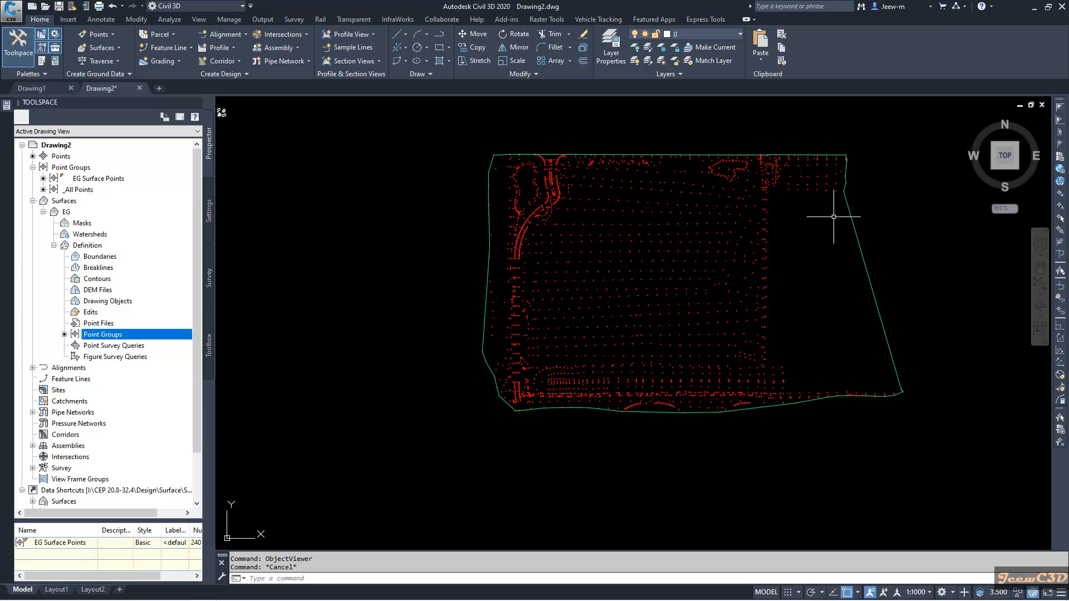
{"action": "mouse_move", "coordinate": [816, 225]}
{"action": "mouse_move", "coordinate": [812, 250]}
{"action": "left_click", "coordinate": [864, 268]}
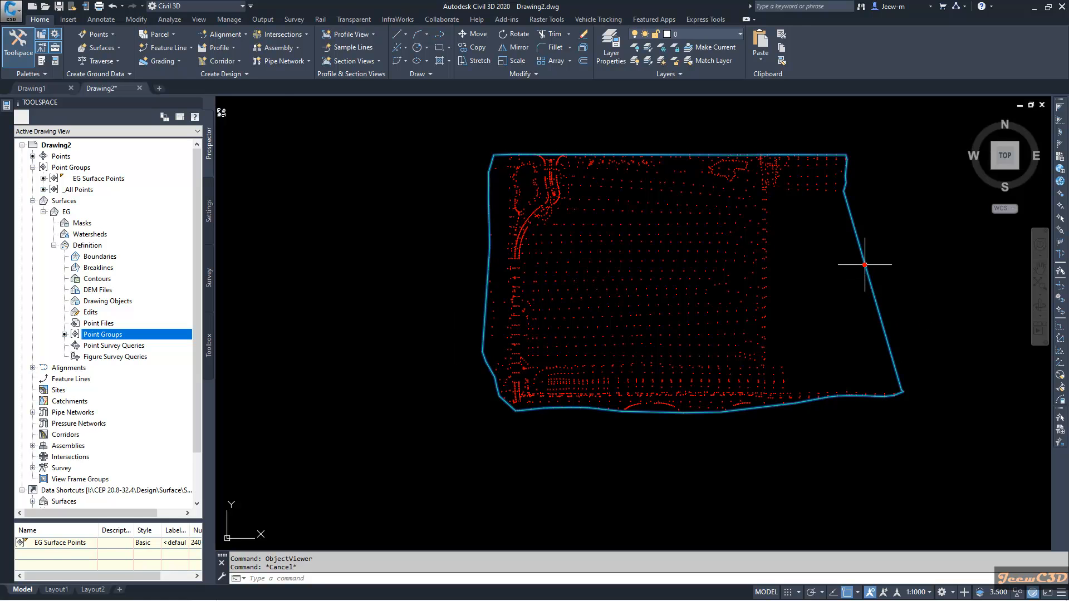
{"action": "left_click", "coordinate": [167, 46]}
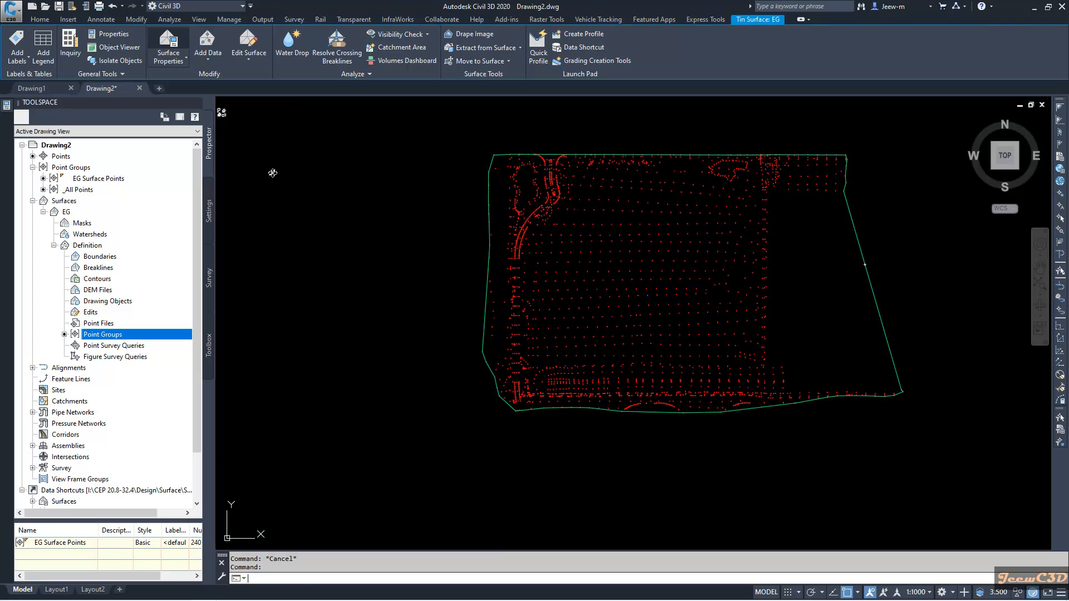
{"action": "left_click", "coordinate": [188, 326]}
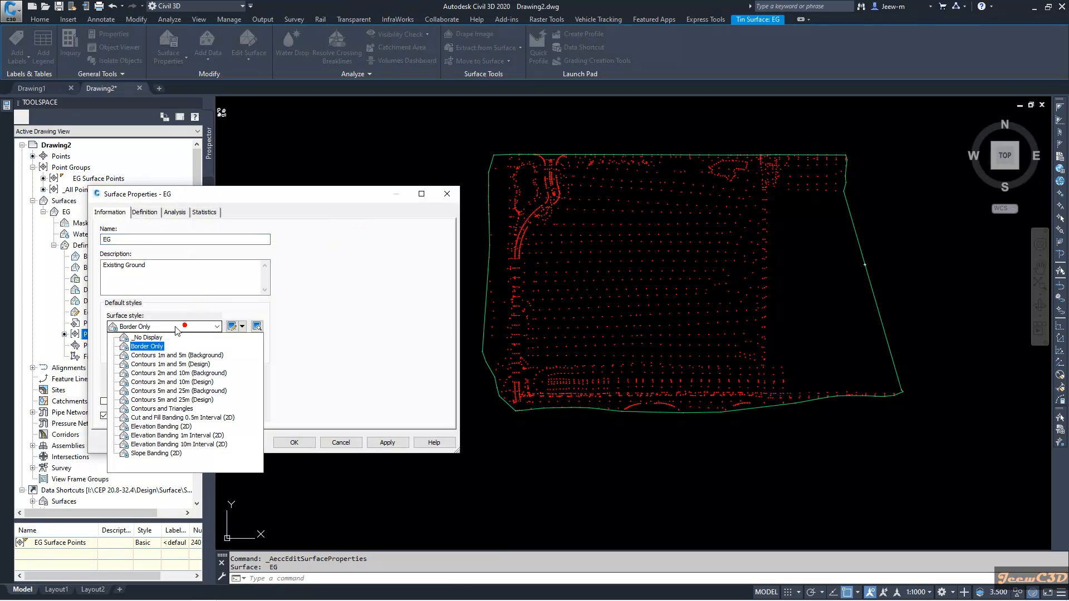
{"action": "left_click", "coordinate": [146, 335]}
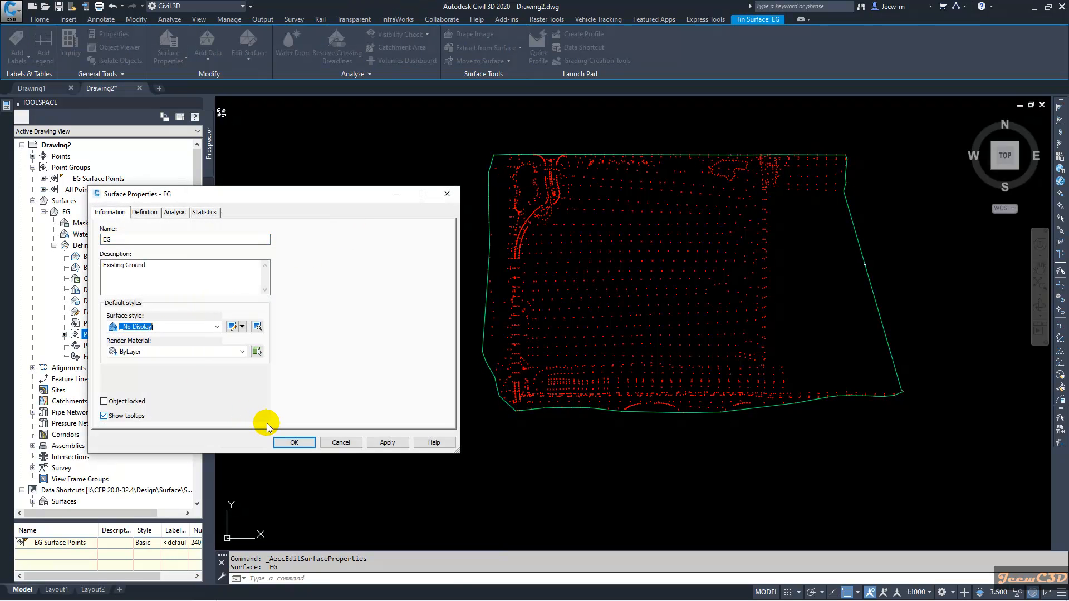
{"action": "left_click", "coordinate": [294, 442]}
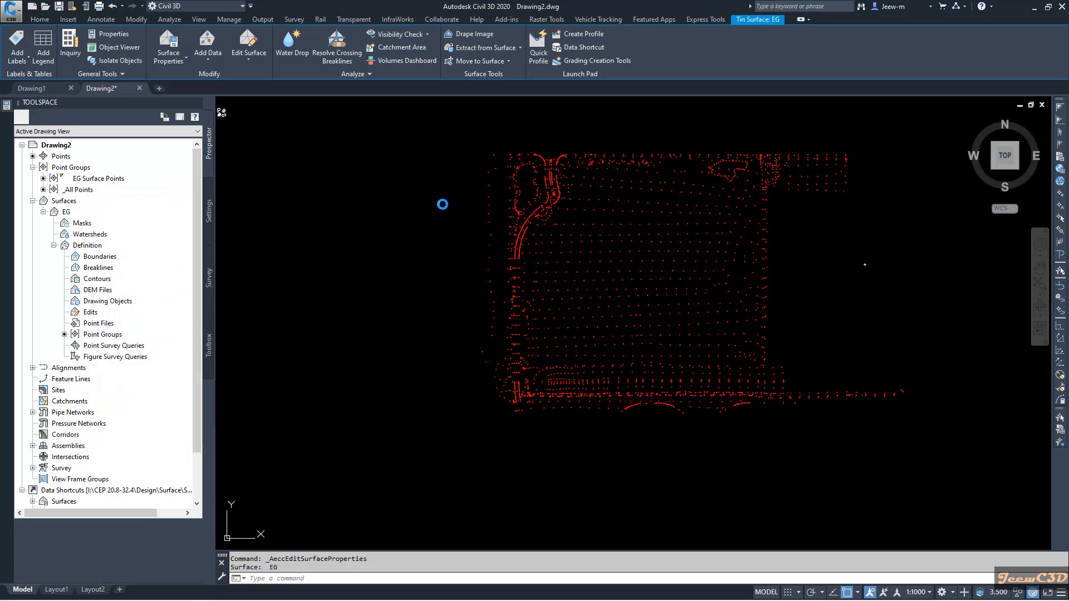
{"action": "key", "text": "Escape"}
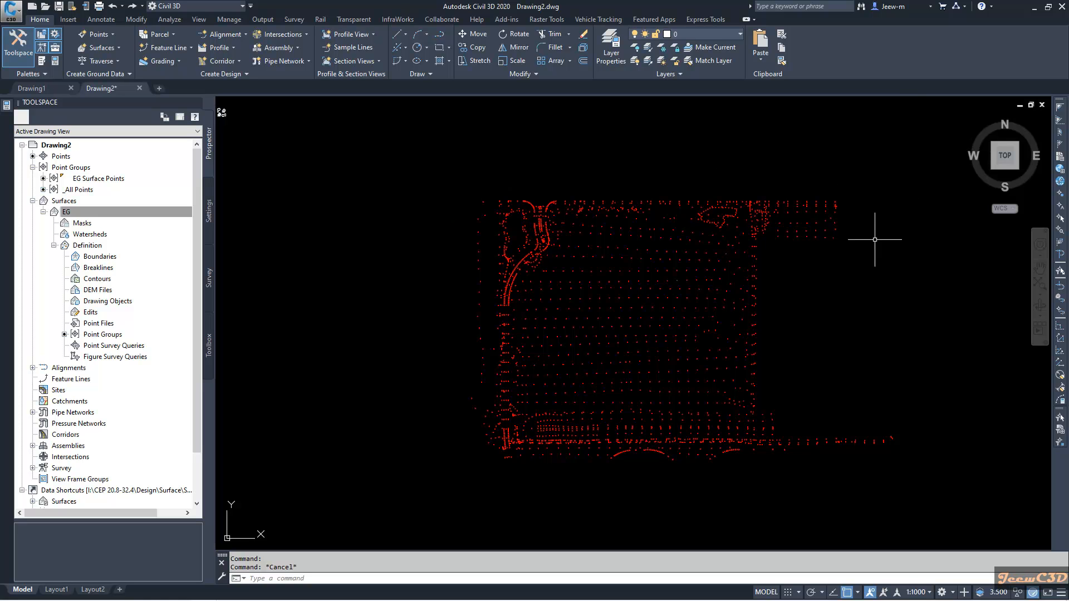
{"action": "middle_click_drag", "start_coordinate": [818, 342], "coordinate": [757, 341]}
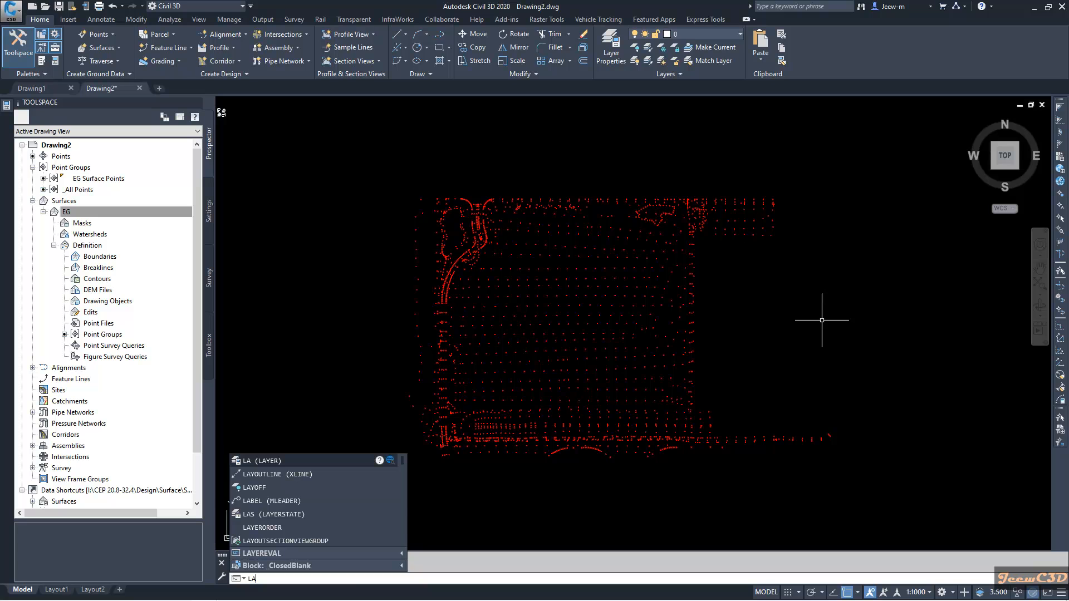
Step: Create a new layer named Surface Boundary in the Layer Properties Manager
{"action": "key", "text": "Escape"}
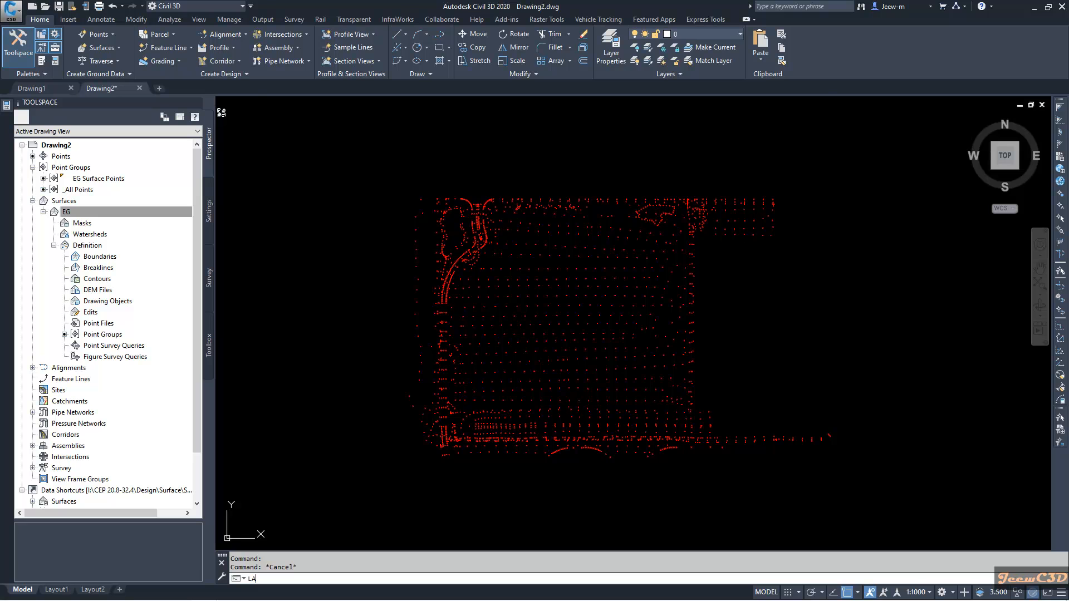
{"action": "key", "text": "Return"}
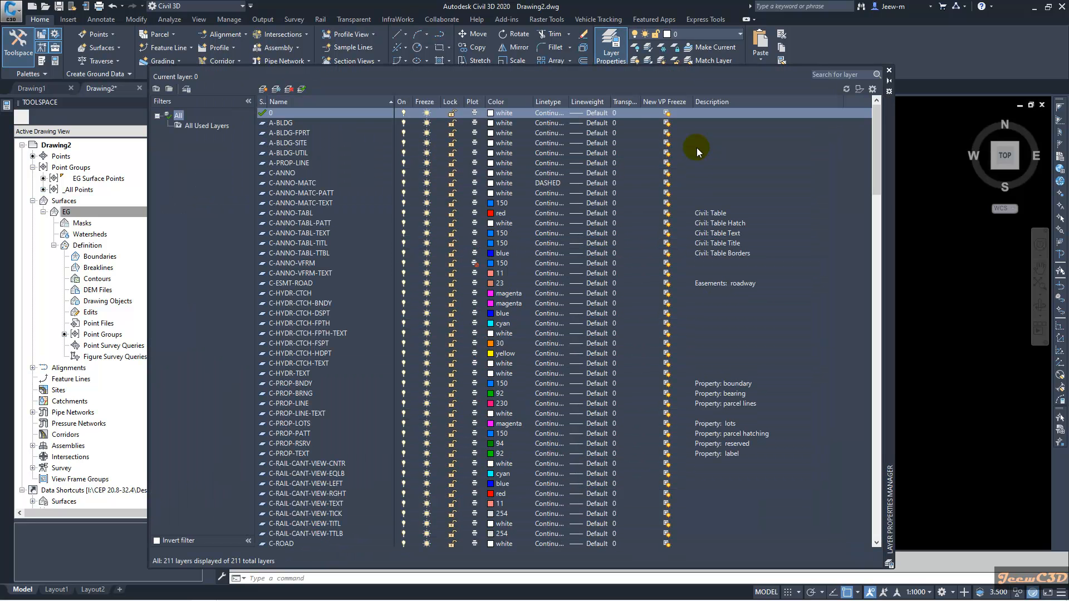
{"action": "left_click", "coordinate": [287, 113]}
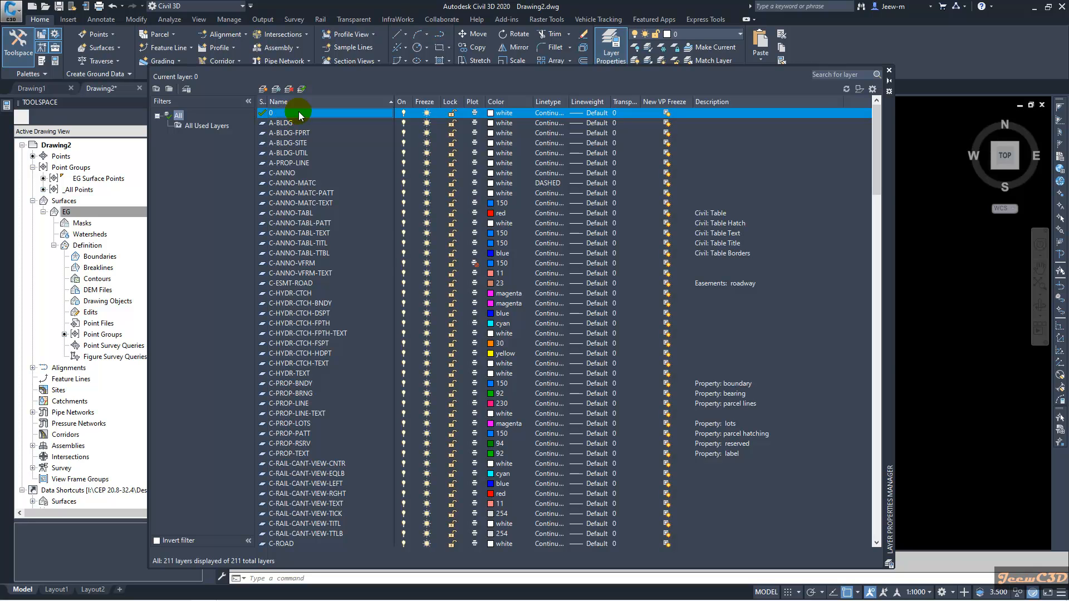
{"action": "key", "text": "alt+n"}
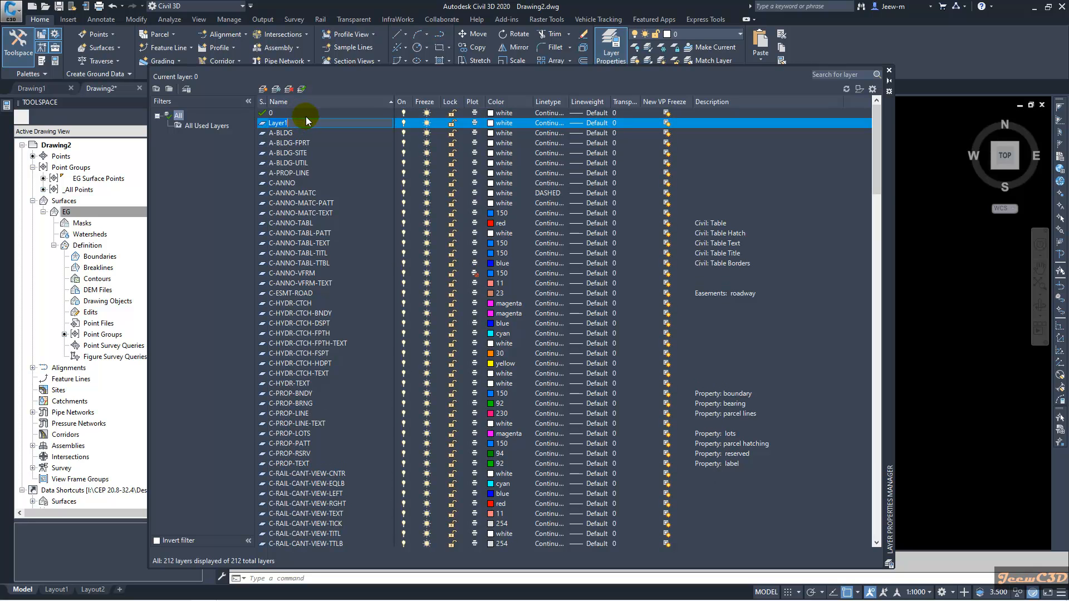
{"action": "type", "text": "Boundary"}
Step: Set the Surface Boundary layer's color to yellow, make it the current layer and close the layer manager
{"action": "left_click", "coordinate": [490, 124]}
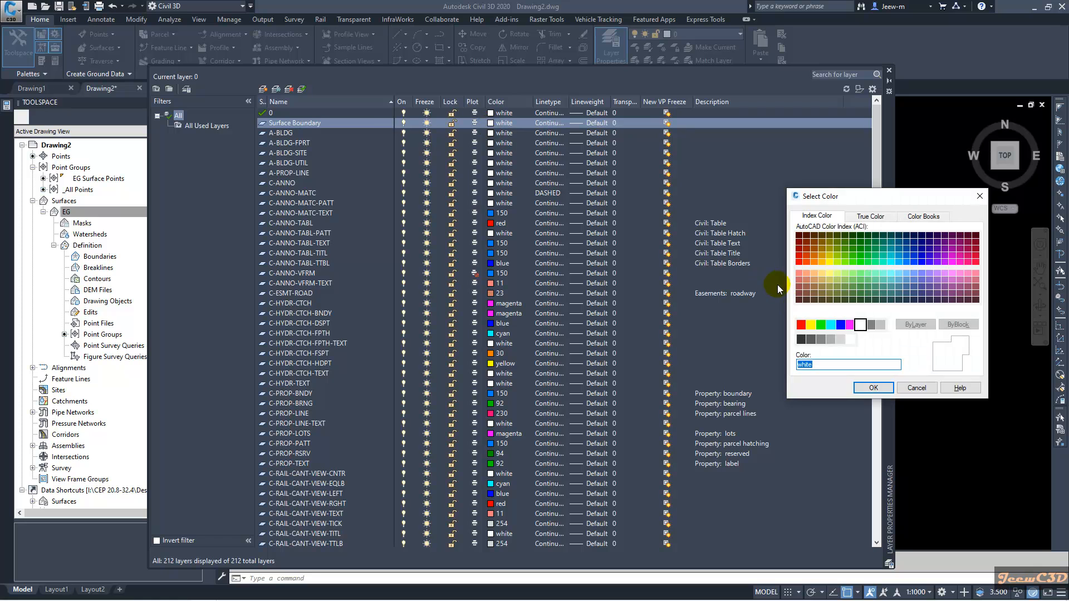
{"action": "left_click", "coordinate": [810, 325]}
{"action": "left_click", "coordinate": [890, 388]}
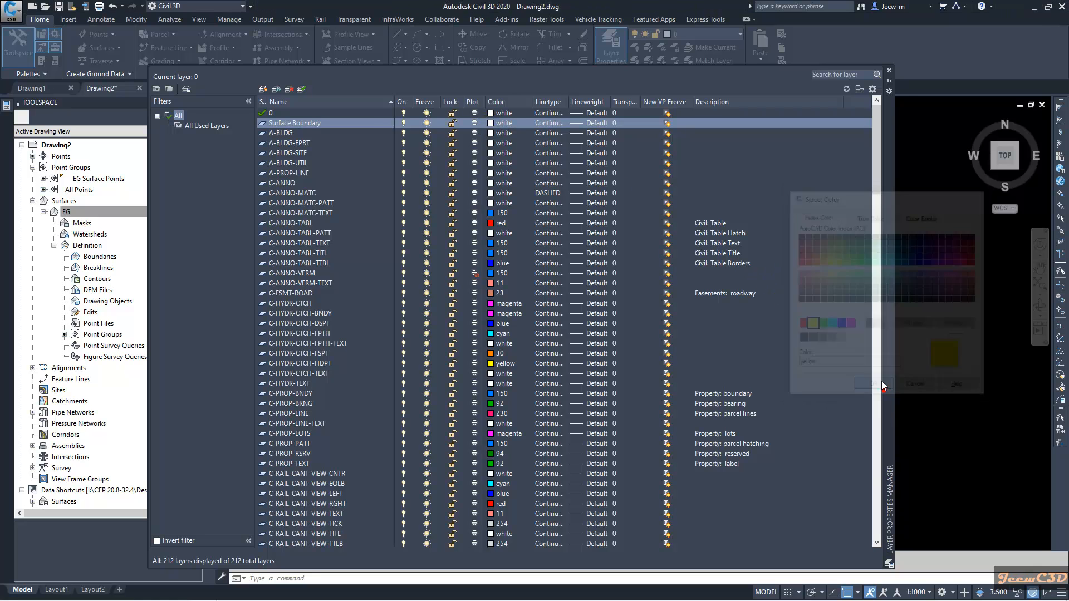
{"action": "double_click", "coordinate": [263, 124]}
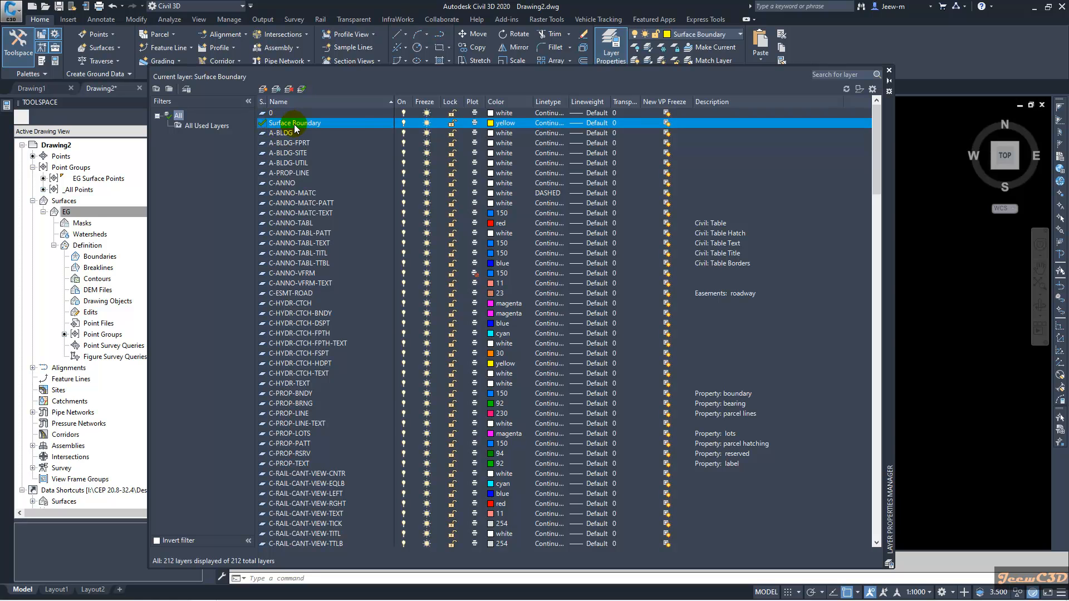
{"action": "left_click", "coordinate": [889, 72]}
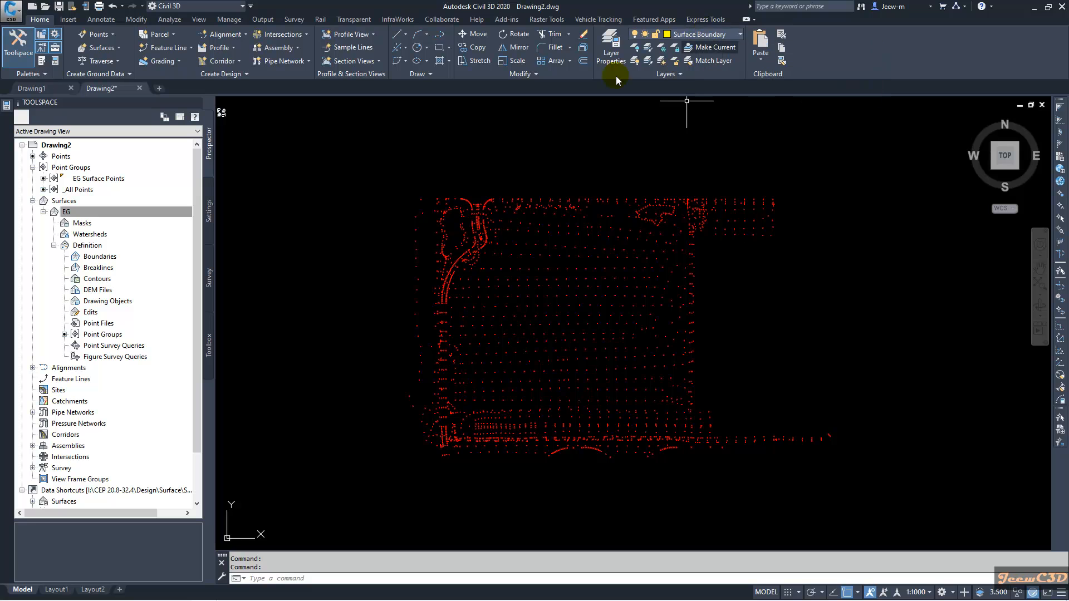
Step: Start a polyline just outside the survey points, tracing the north edge and around the northeast extension to its inner corner
{"action": "left_click", "coordinate": [305, 577]}
{"action": "type", "text": "pl"}
{"action": "key", "text": "Return"}
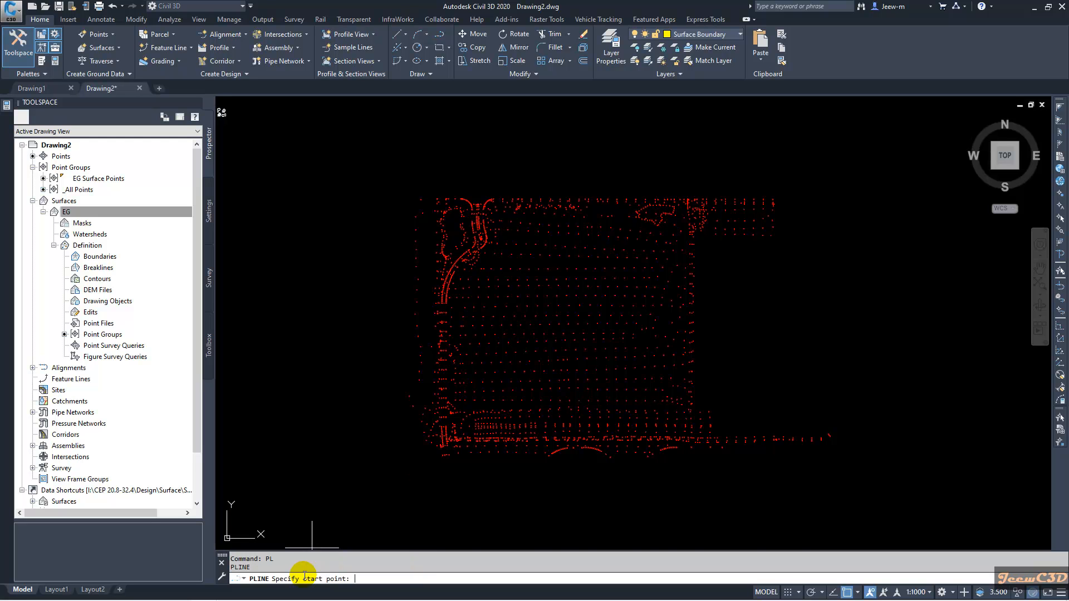
{"action": "scroll", "coordinate": [410, 183], "scroll_direction": "up", "scroll_amount": 2}
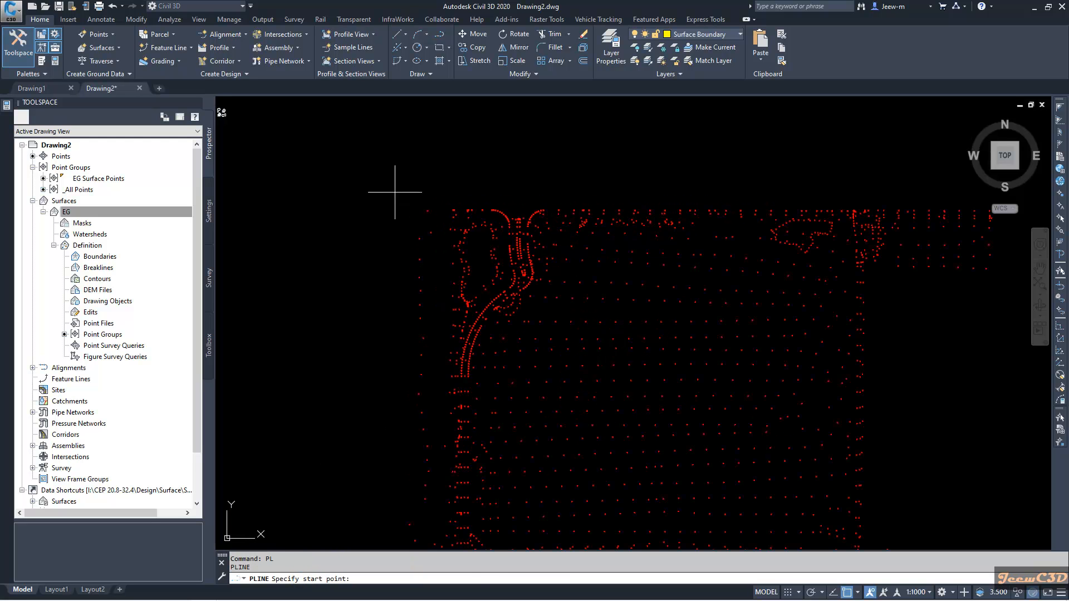
{"action": "left_click", "coordinate": [394, 191]}
{"action": "scroll", "coordinate": [885, 165], "scroll_direction": "down", "scroll_amount": 2}
{"action": "scroll", "coordinate": [799, 184], "scroll_direction": "up", "scroll_amount": 2}
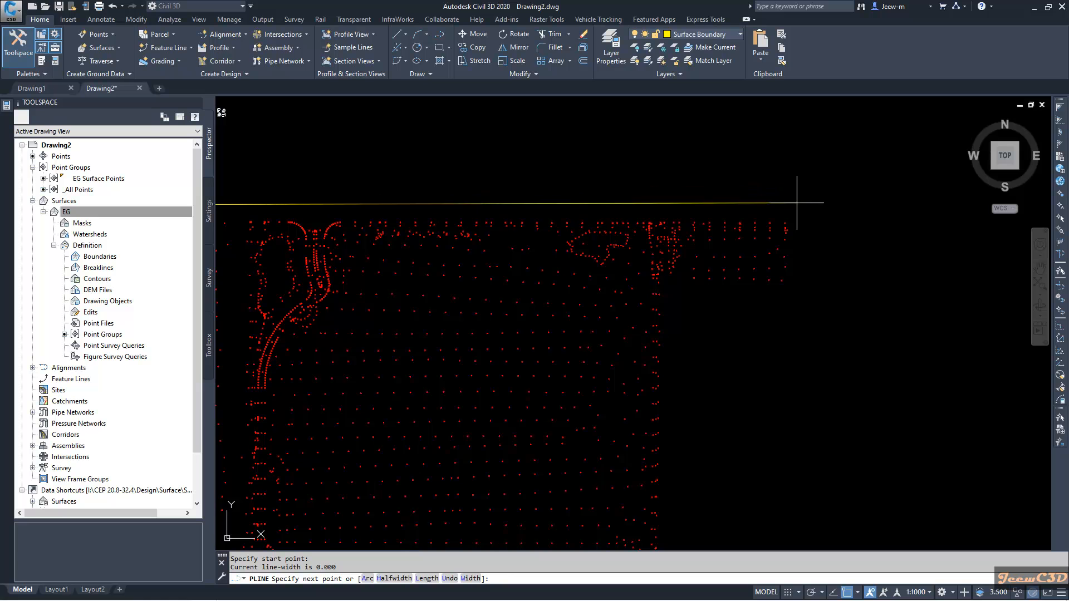
{"action": "left_click", "coordinate": [800, 207]}
{"action": "left_click", "coordinate": [800, 291]}
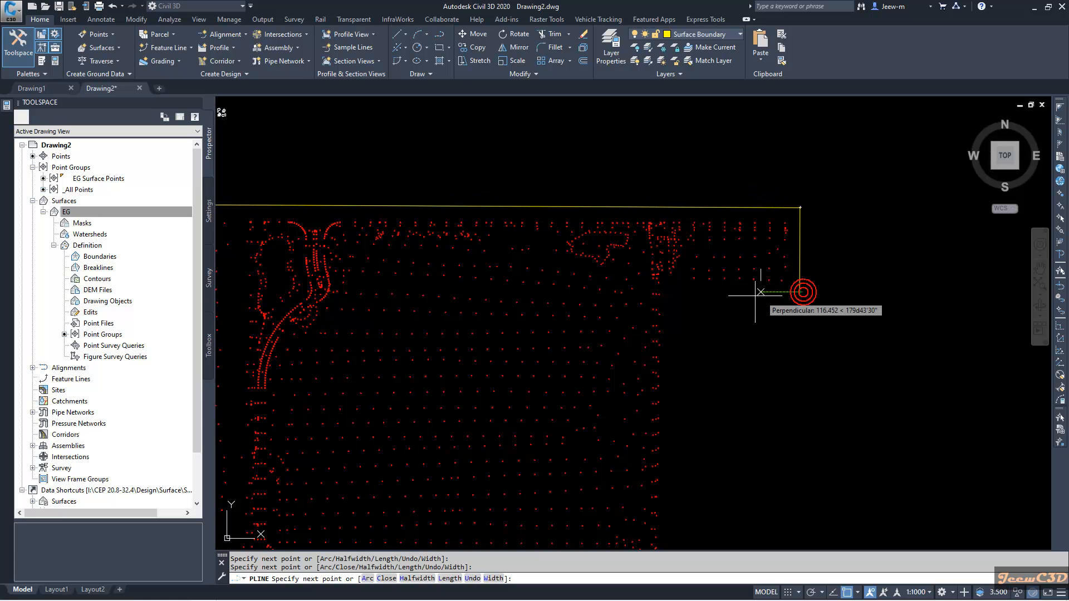
{"action": "left_click", "coordinate": [671, 294]}
Step: Continue the polyline down the east side of the points and around the narrow strip at the southeast
{"action": "mouse_move", "coordinate": [656, 381]}
{"action": "middle_mouse_down"}
{"action": "mouse_move", "coordinate": [673, 186]}
{"action": "mouse_move", "coordinate": [675, 222]}
{"action": "middle_mouse_up"}
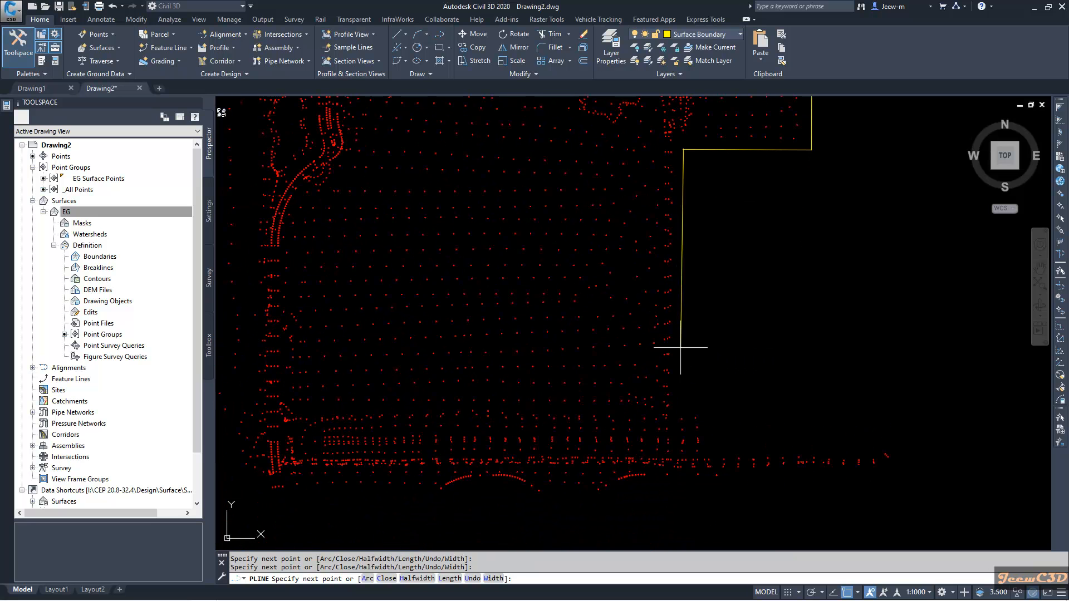
{"action": "left_click", "coordinate": [681, 392]}
{"action": "left_click", "coordinate": [703, 415]}
{"action": "left_click", "coordinate": [708, 450]}
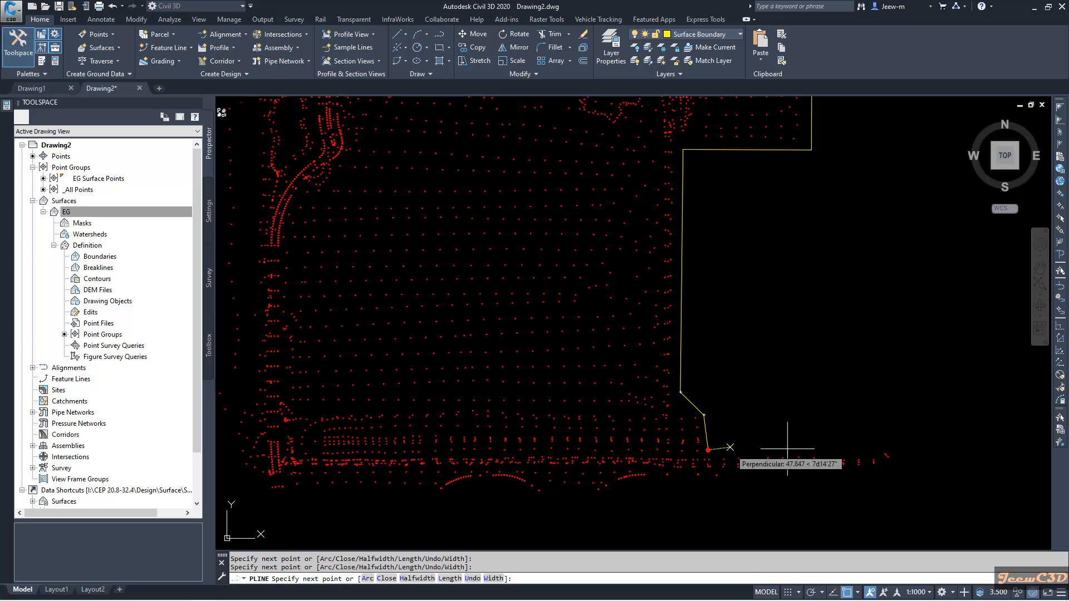
{"action": "left_click", "coordinate": [894, 446]}
{"action": "left_click", "coordinate": [895, 479]}
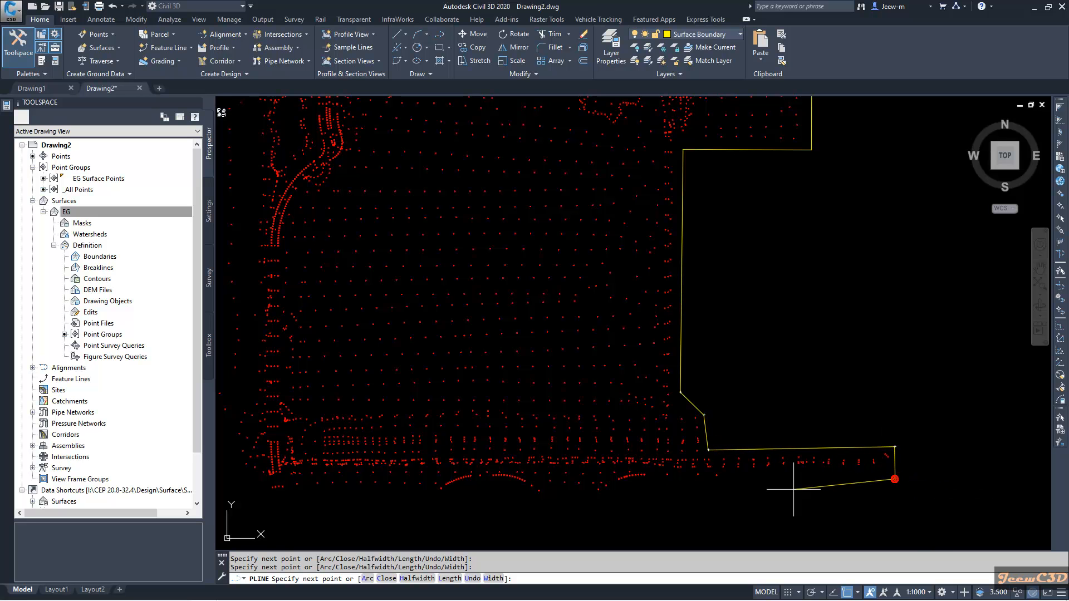
Step: Continue the polyline along the south edge and around the southwest corner, undoing the misplaced last vertex on the west side
{"action": "middle_click_drag", "start_coordinate": [628, 501], "coordinate": [799, 427]}
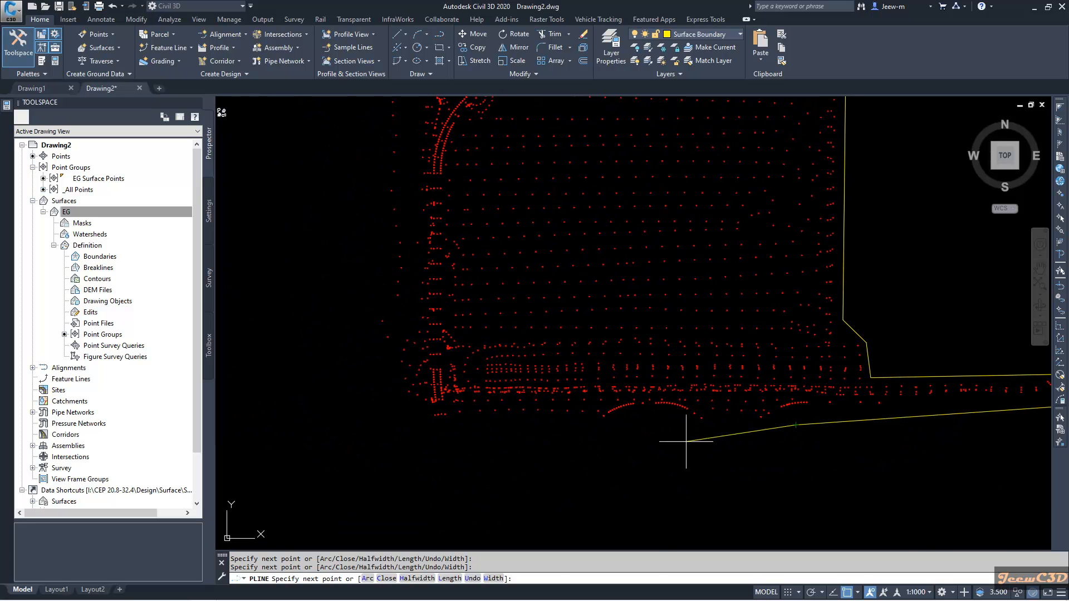
{"action": "left_click", "coordinate": [638, 430]}
{"action": "left_click", "coordinate": [402, 430]}
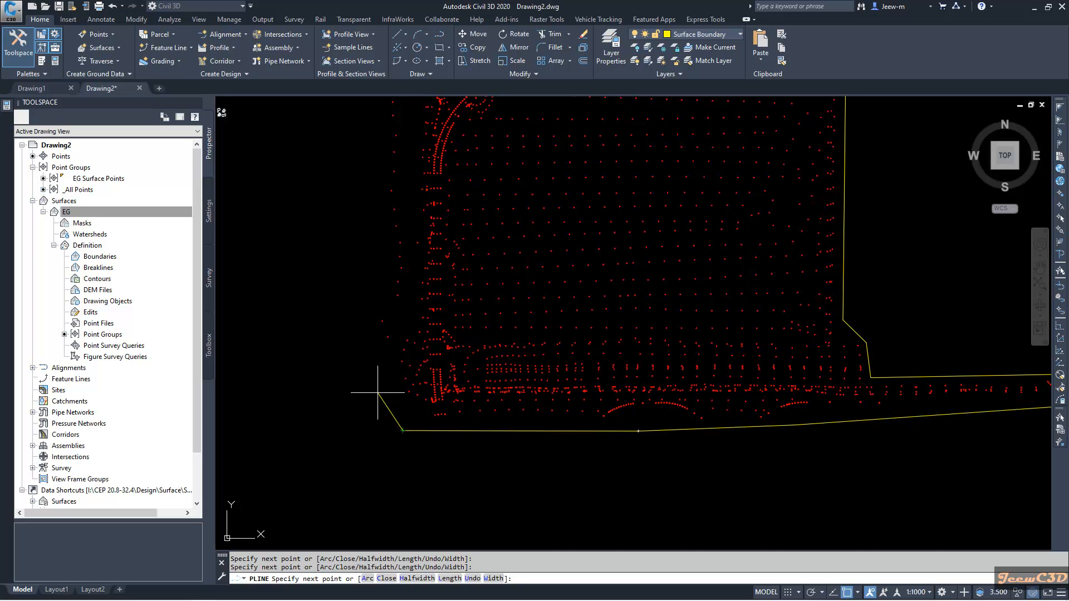
{"action": "middle_click_drag", "start_coordinate": [315, 272], "coordinate": [439, 426]}
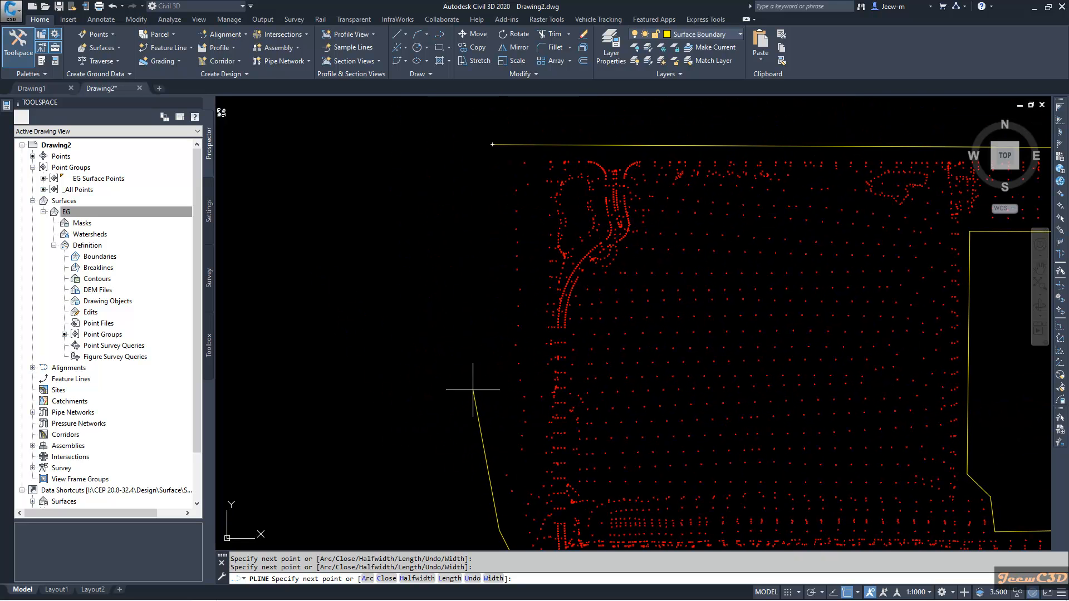
{"action": "middle_click_drag", "start_coordinate": [489, 357], "coordinate": [496, 286]}
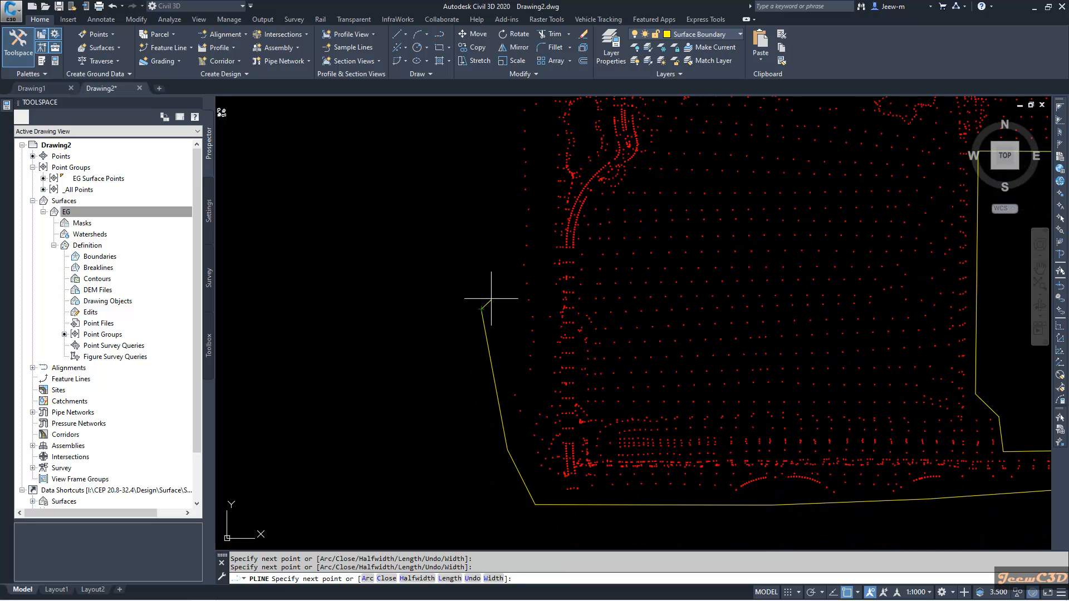
{"action": "scroll", "coordinate": [493, 299], "scroll_direction": "up", "scroll_amount": 2}
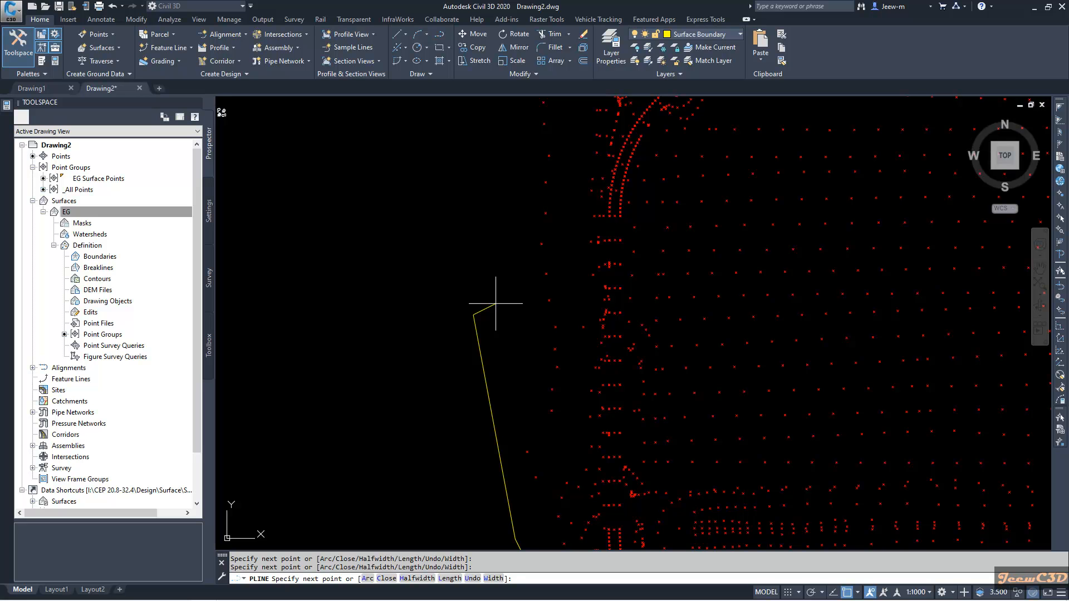
{"action": "left_click", "coordinate": [472, 579]}
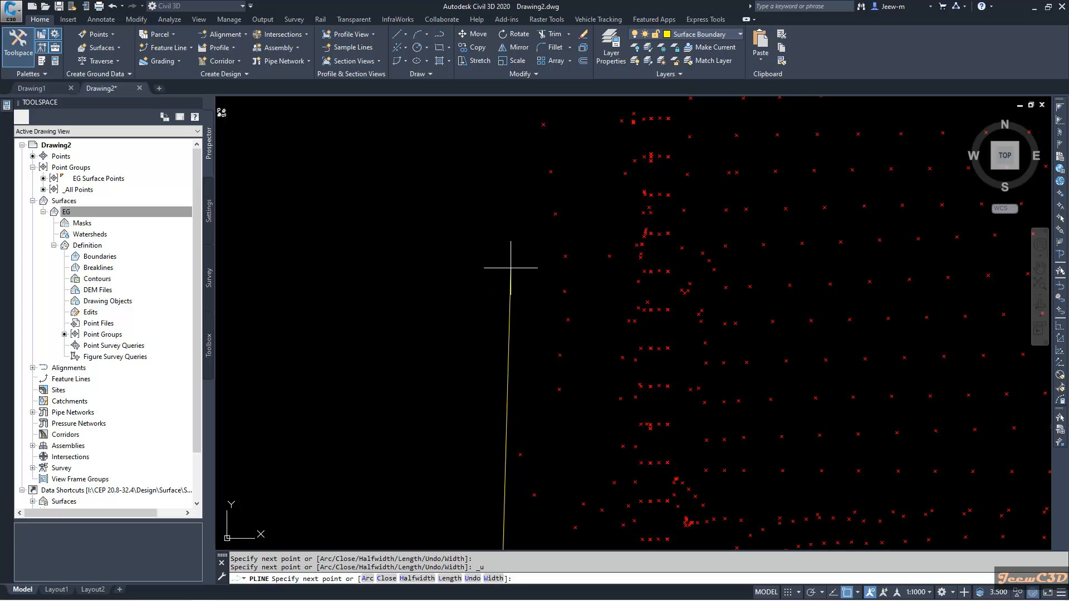
Step: Trace the polyline up the west side of the points and close it at its start point with the Close option
{"action": "left_click", "coordinate": [511, 245]}
{"action": "middle_click_drag", "start_coordinate": [516, 163], "coordinate": [546, 375]}
{"action": "scroll", "coordinate": [548, 359], "scroll_direction": "down", "scroll_amount": 2}
{"action": "left_click", "coordinate": [551, 266]}
{"action": "scroll", "coordinate": [548, 259], "scroll_direction": "down", "scroll_amount": 4}
{"action": "middle_click_drag", "start_coordinate": [540, 240], "coordinate": [541, 288]}
{"action": "scroll", "coordinate": [541, 295], "scroll_direction": "up", "scroll_amount": 4}
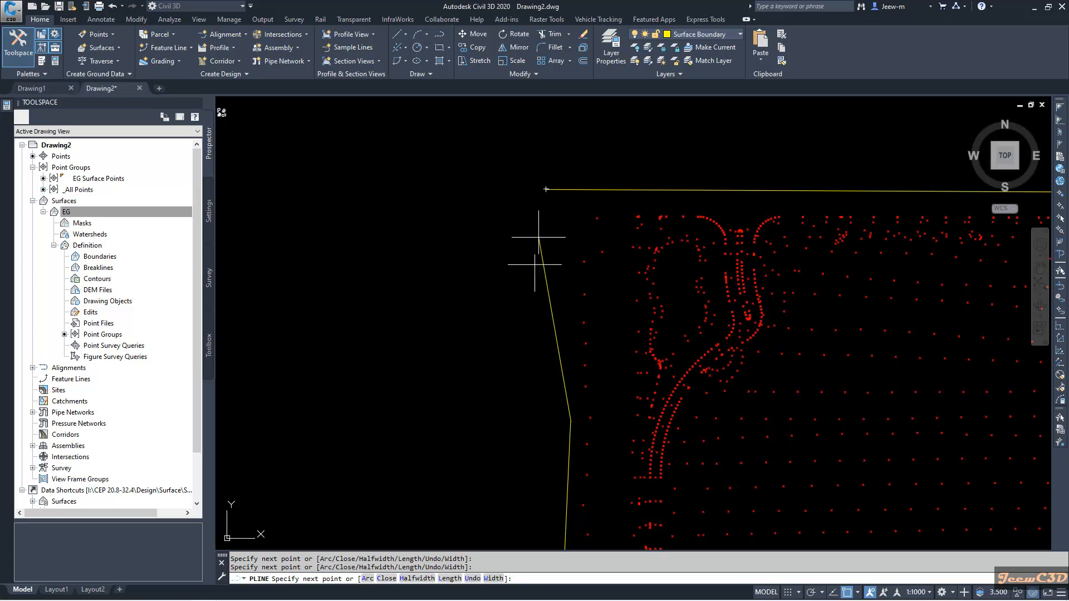
{"action": "left_click", "coordinate": [386, 579]}
{"action": "scroll", "coordinate": [410, 320], "scroll_direction": "down", "scroll_amount": 5}
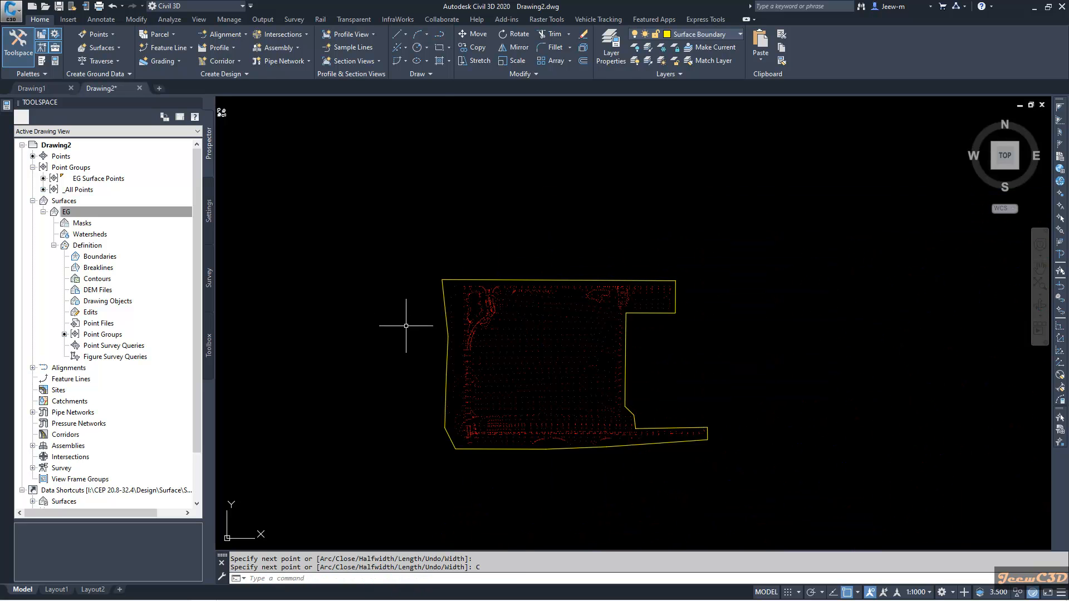
Step: Add an Outer boundary named Boundary with non-destructive breakline to the EG surface, using the closed yellow polyline
{"action": "middle_click_drag", "start_coordinate": [714, 386], "coordinate": [724, 336]}
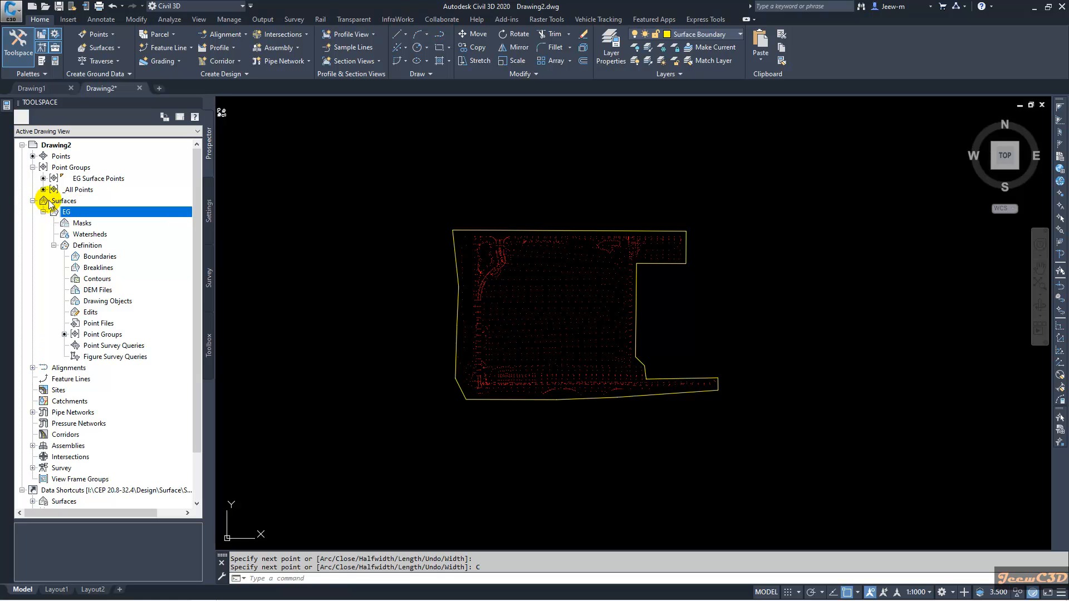
{"action": "left_click", "coordinate": [97, 258]}
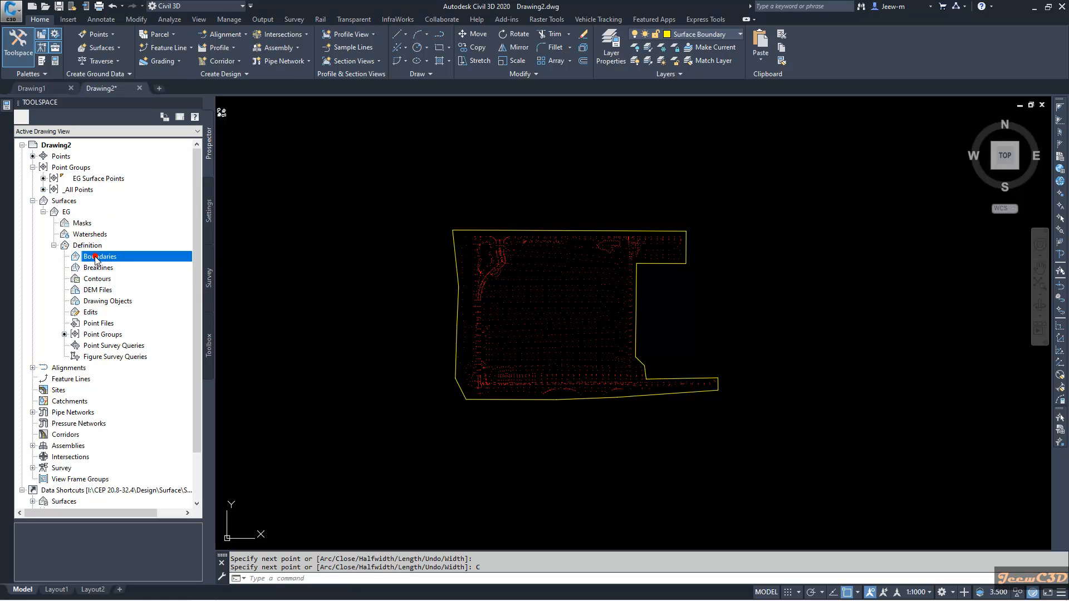
{"action": "right_click", "coordinate": [96, 258]}
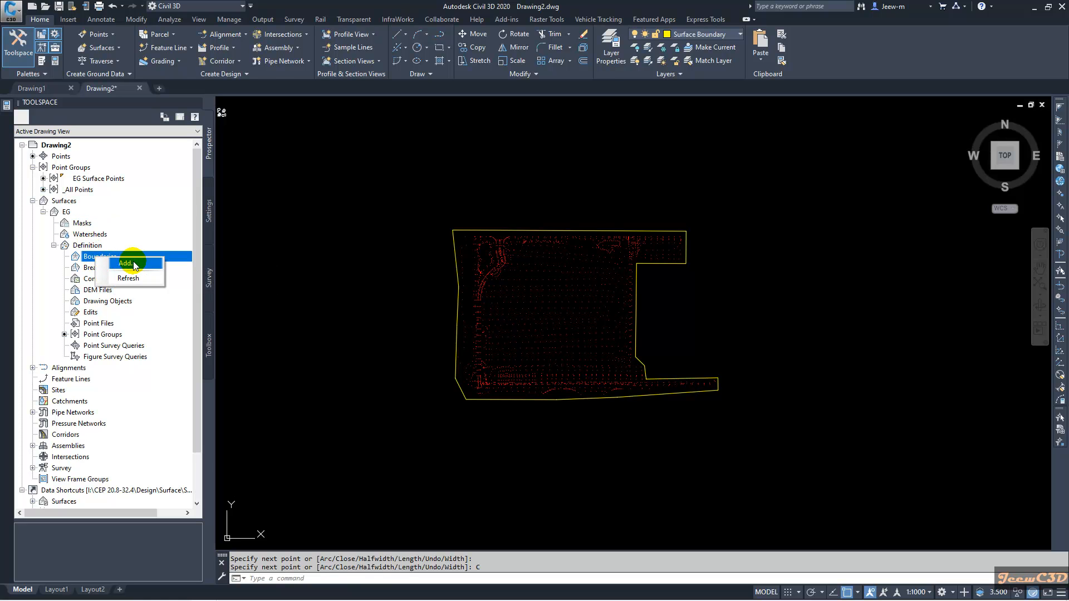
{"action": "left_click", "coordinate": [133, 262]}
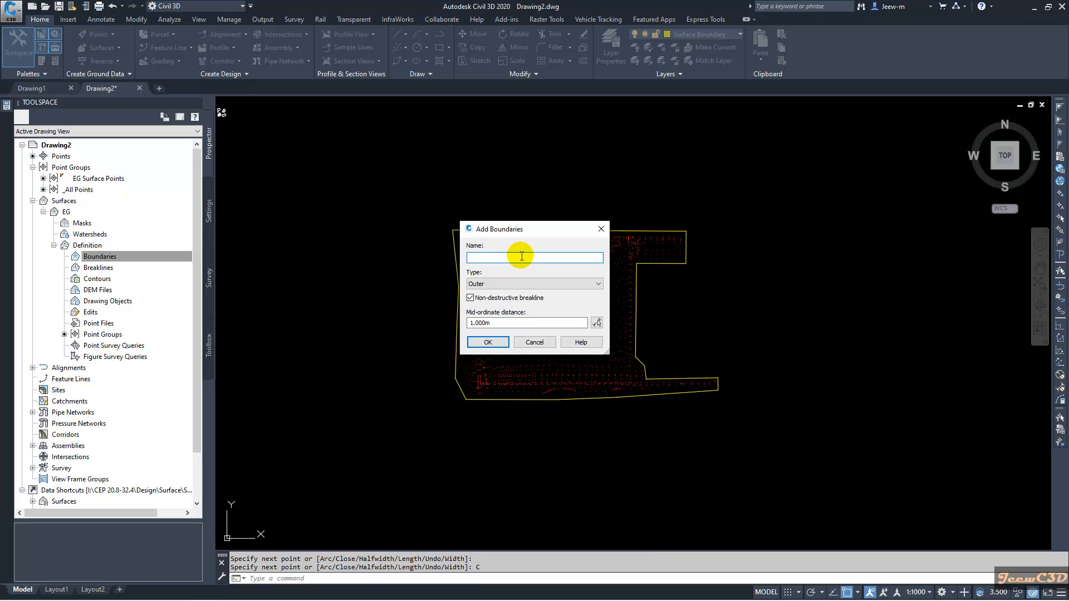
{"action": "type", "text": "Boundary"}
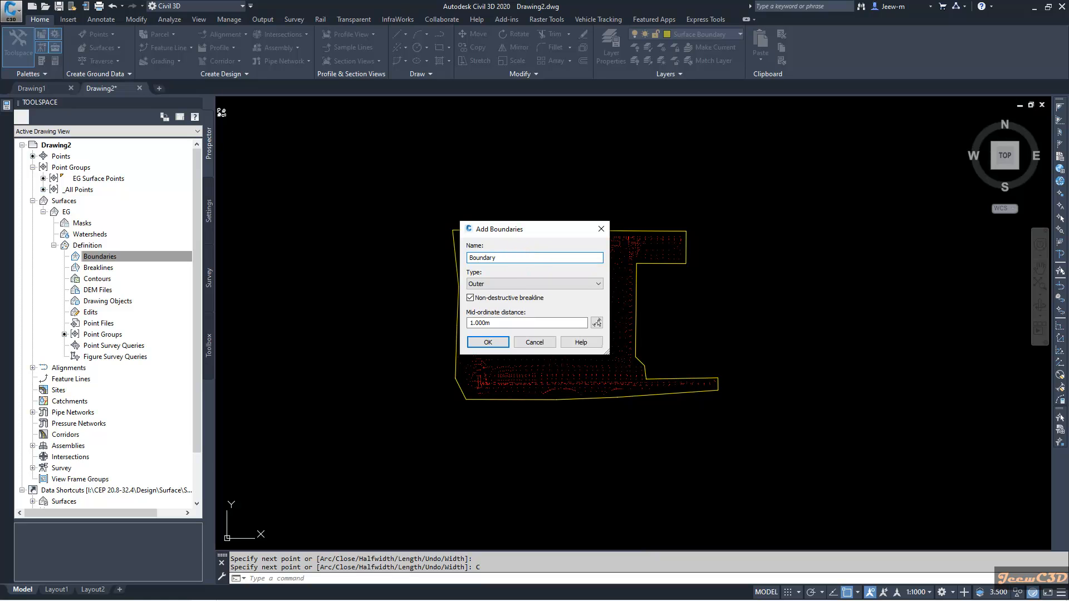
{"action": "left_click", "coordinate": [499, 340]}
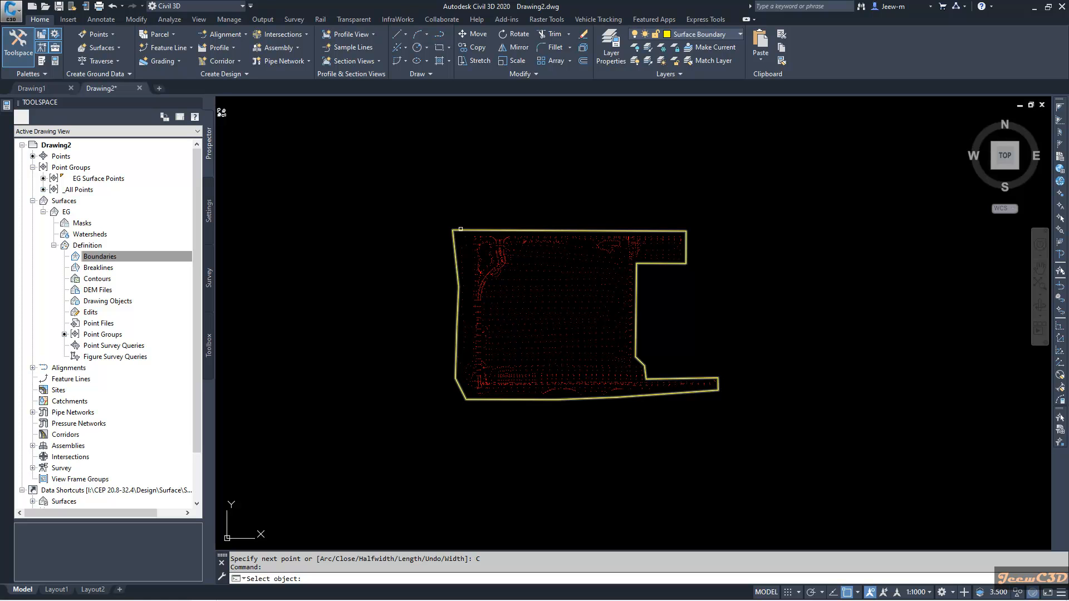
{"action": "left_click", "coordinate": [460, 229]}
{"action": "middle_click_drag", "start_coordinate": [823, 341], "coordinate": [807, 261]}
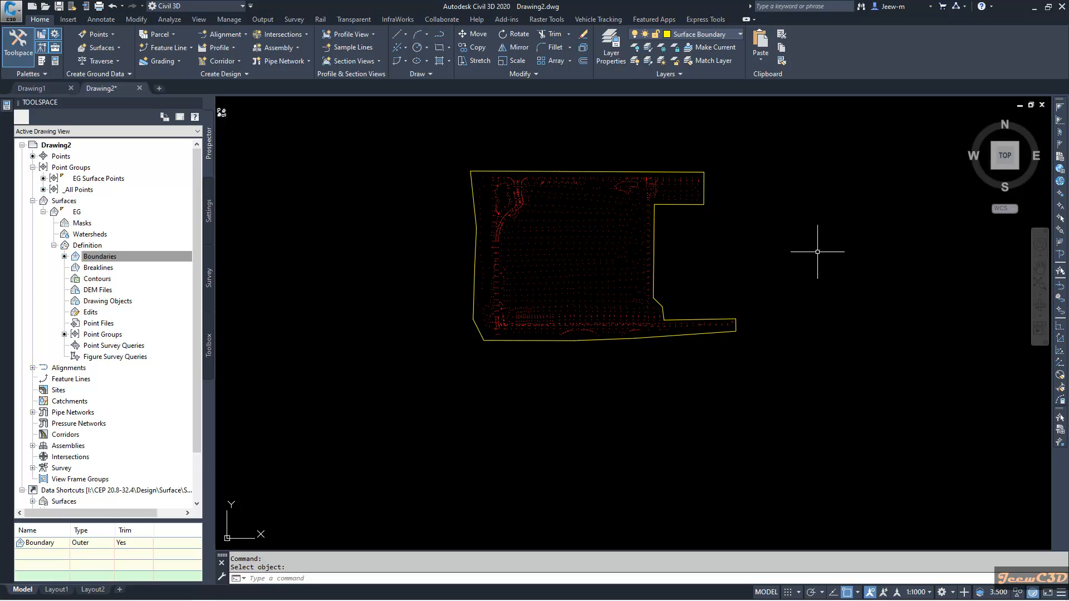
Step: Apply the Border Only surface style to EG and move the surface properties dialog clear of the drawing
{"action": "left_click", "coordinate": [81, 213]}
{"action": "right_click", "coordinate": [79, 214]}
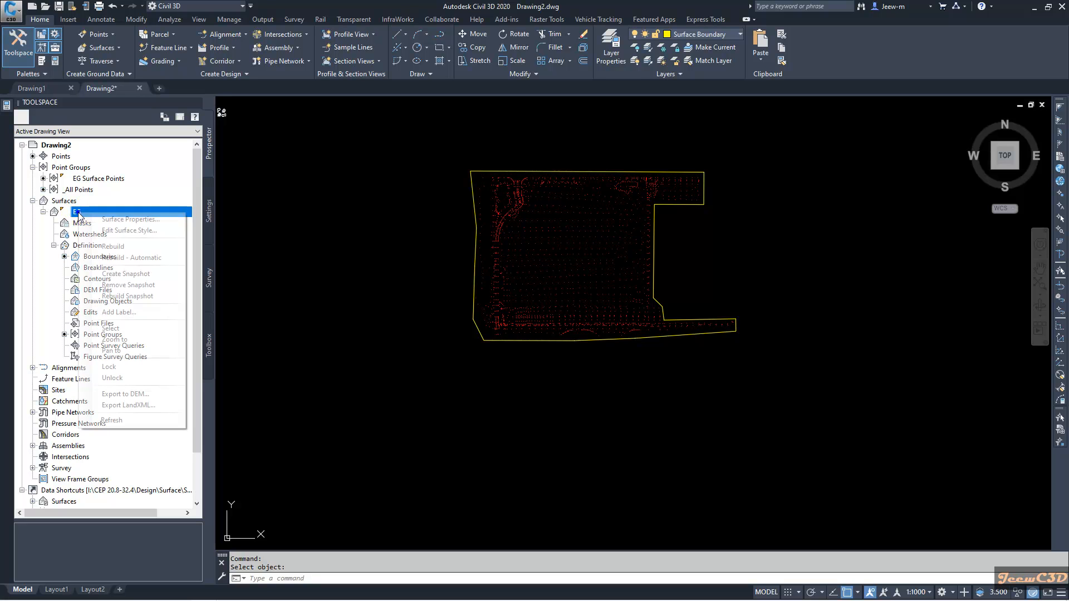
{"action": "left_click", "coordinate": [111, 219]}
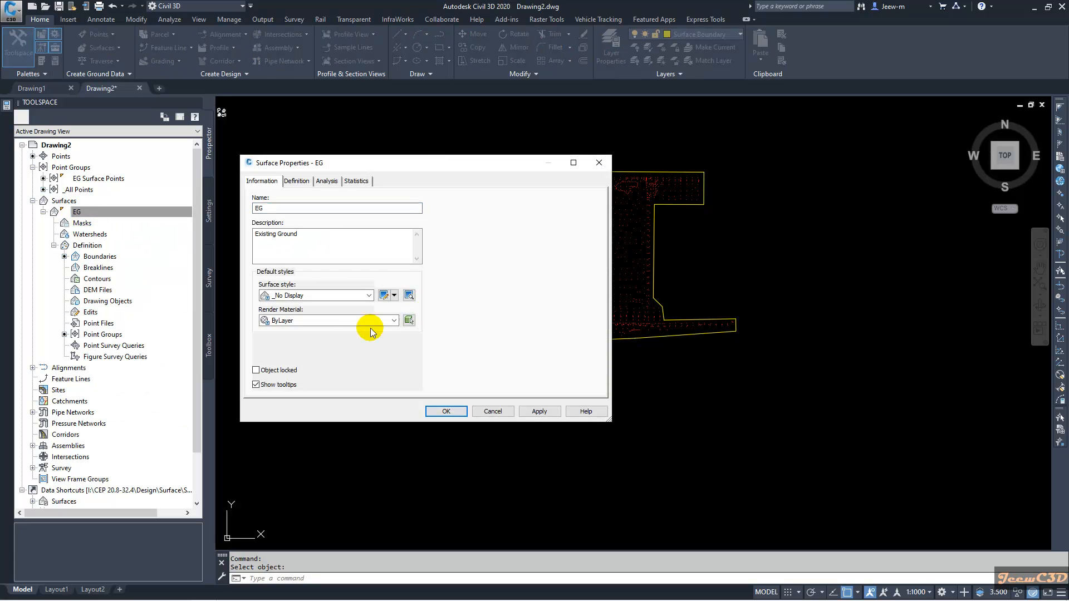
{"action": "left_click", "coordinate": [343, 295]}
{"action": "left_click", "coordinate": [310, 316]}
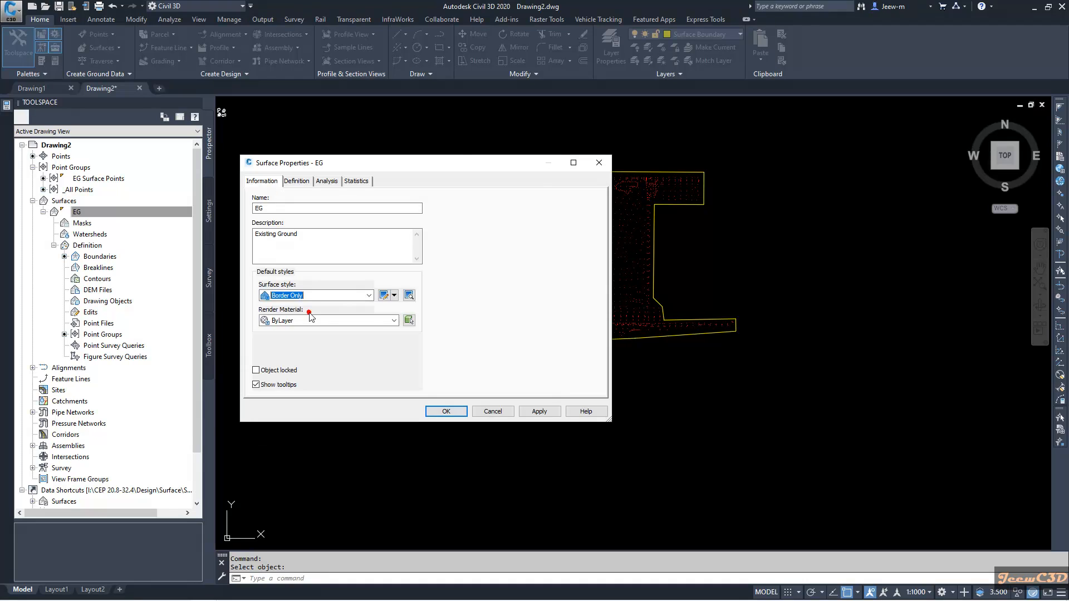
{"action": "left_click_drag", "start_coordinate": [444, 162], "coordinate": [331, 167]}
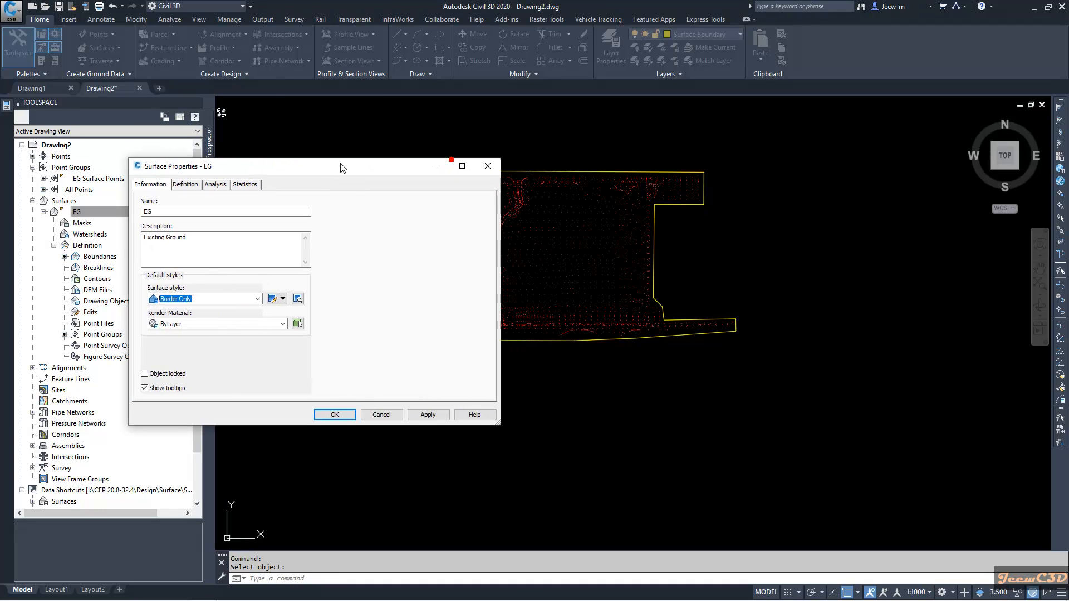
{"action": "left_click", "coordinate": [426, 415]}
{"action": "left_click_drag", "start_coordinate": [348, 161], "coordinate": [399, 354]}
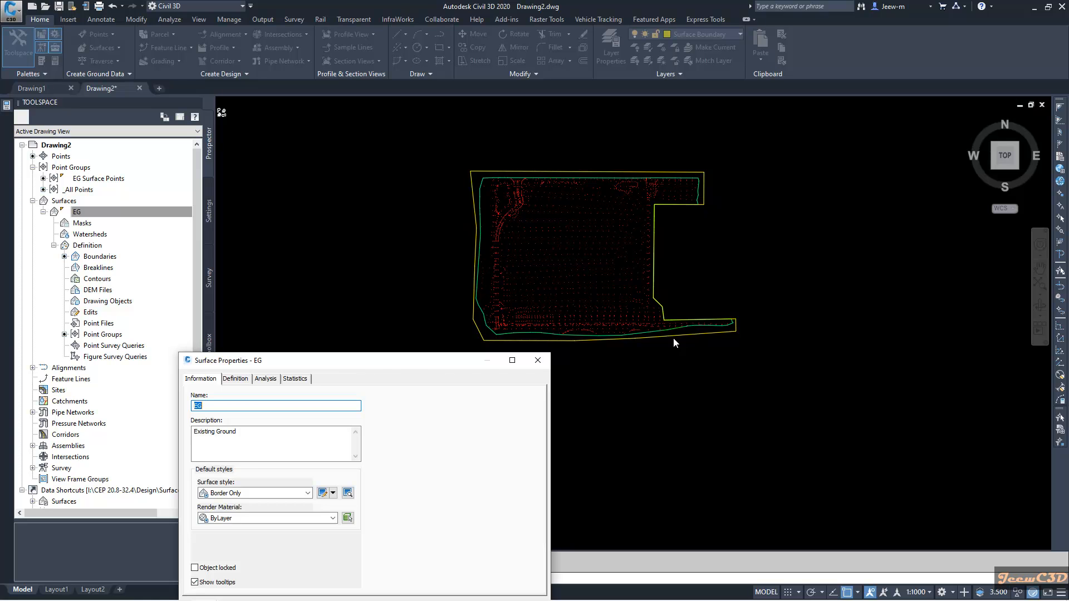
Step: Confirm the EG surface properties and compare the green surface border with the yellow boundary polyline
{"action": "left_click_drag", "start_coordinate": [373, 359], "coordinate": [360, 180]}
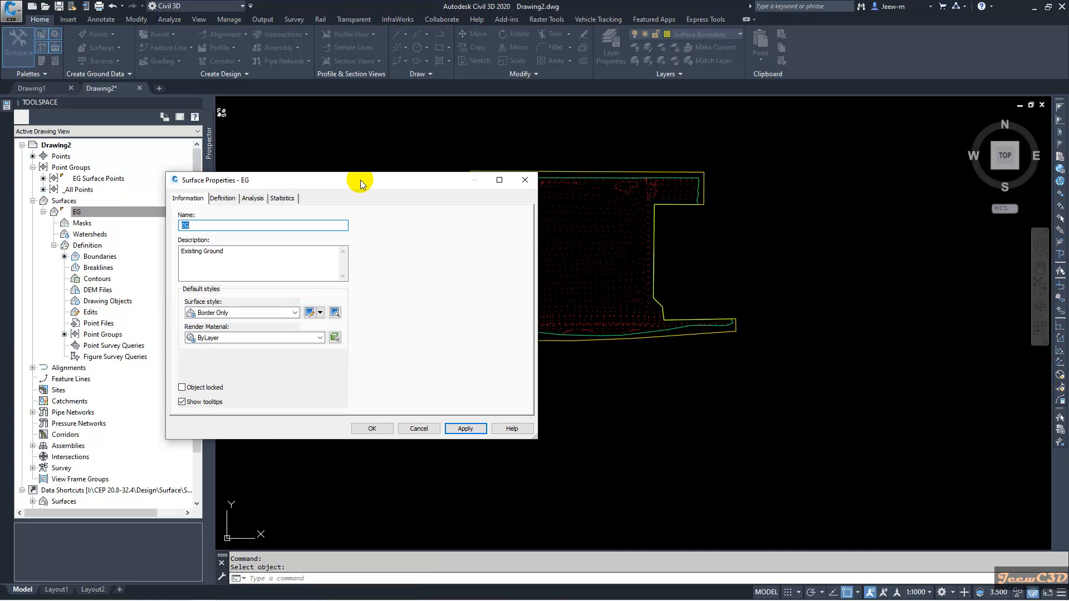
{"action": "left_click", "coordinate": [377, 428]}
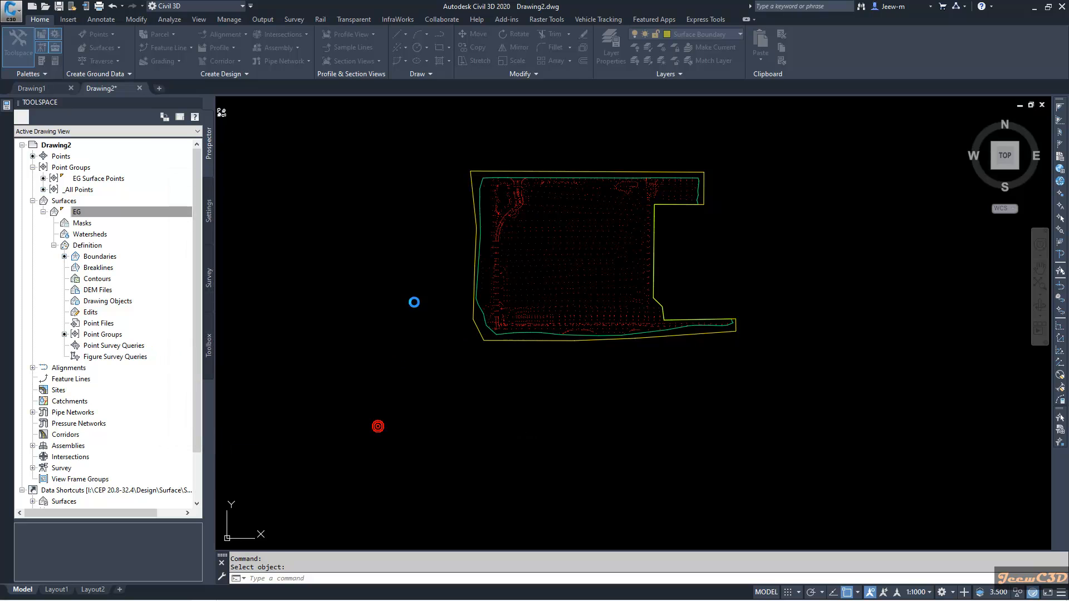
{"action": "scroll", "coordinate": [453, 190], "scroll_direction": "up", "scroll_amount": 2}
{"action": "middle_click_drag", "start_coordinate": [453, 191], "coordinate": [426, 228]}
{"action": "key", "text": "Escape"}
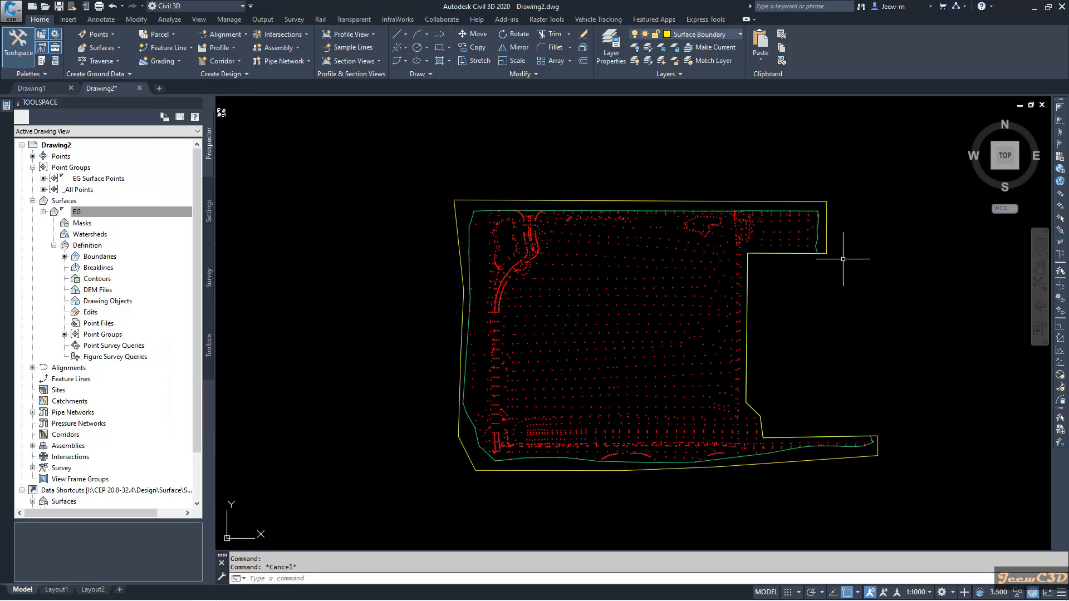
{"action": "middle_click_drag", "start_coordinate": [787, 351], "coordinate": [795, 281]}
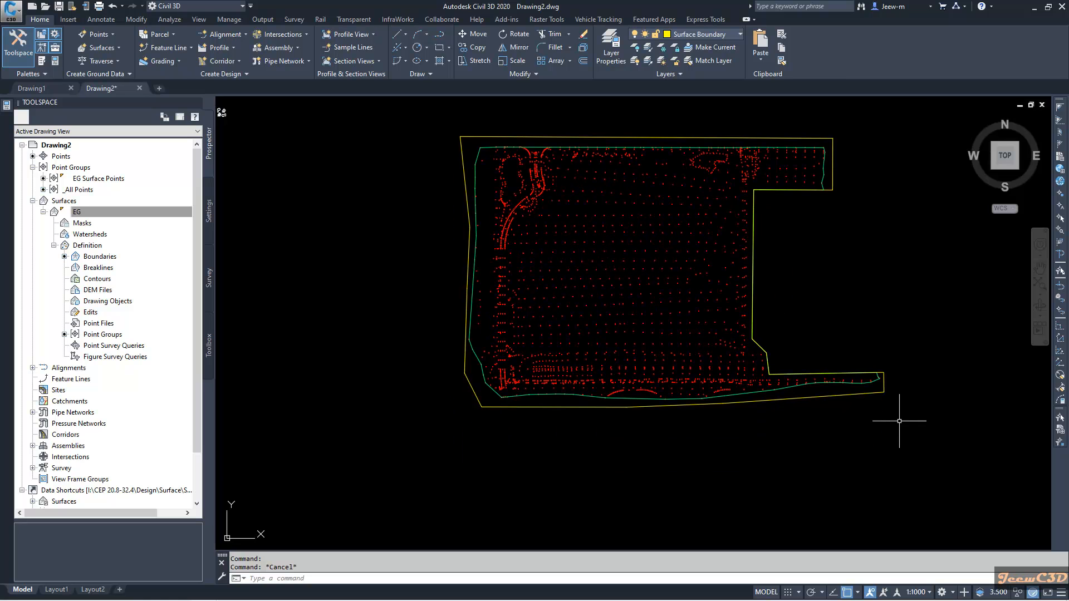
{"action": "scroll", "coordinate": [393, 287], "scroll_direction": "down", "scroll_amount": 2}
{"action": "middle_click_drag", "start_coordinate": [391, 230], "coordinate": [389, 256]}
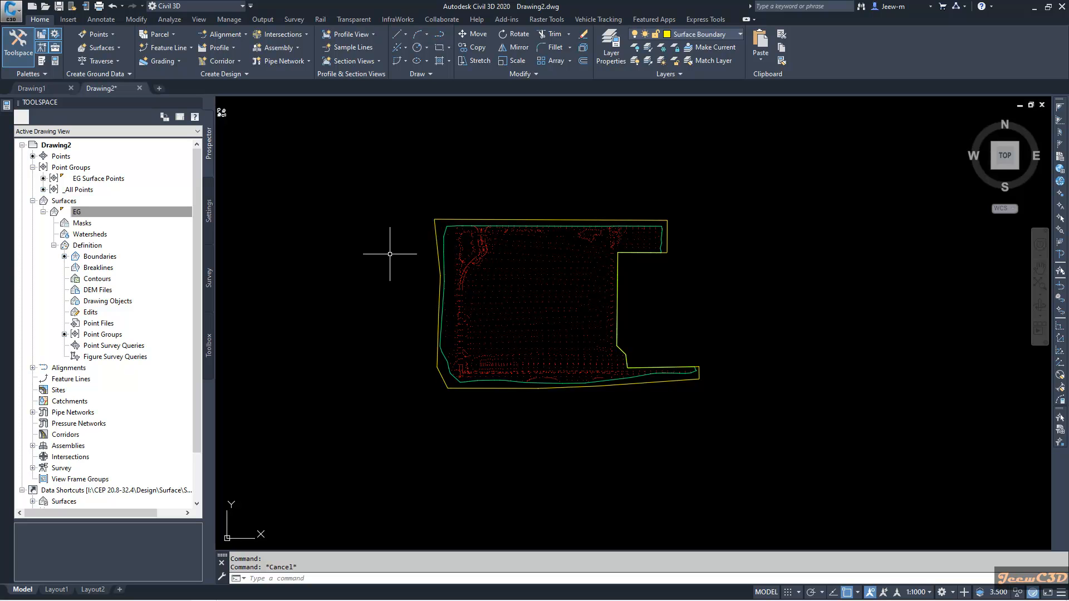
Step: Try to freeze the Surface Boundary layer that holds the yellow boundary polyline
{"action": "left_click", "coordinate": [465, 221]}
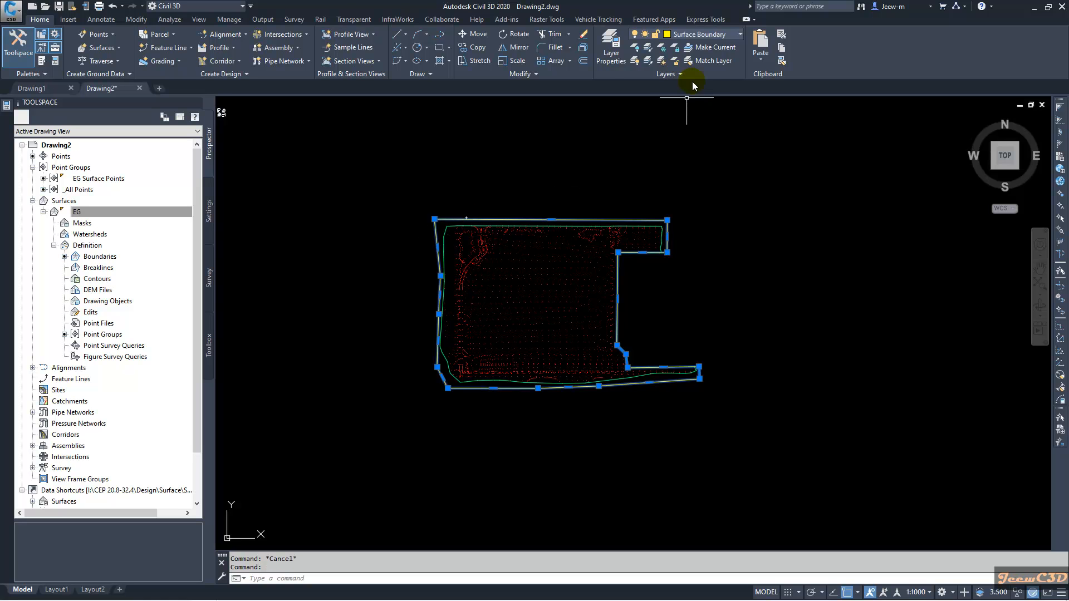
{"action": "left_click", "coordinate": [701, 36]}
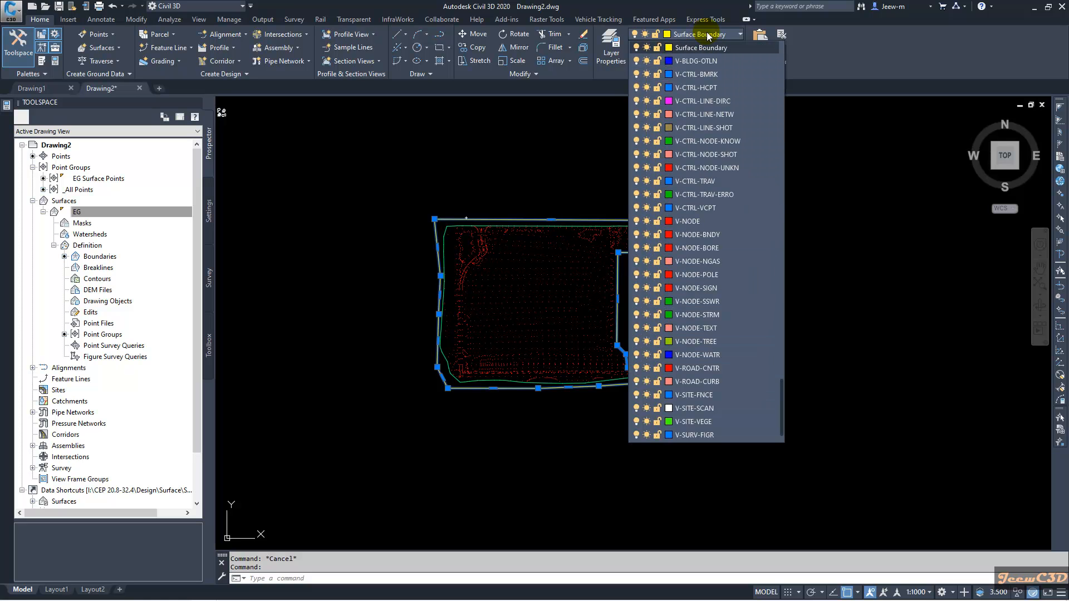
{"action": "left_click", "coordinate": [702, 48]}
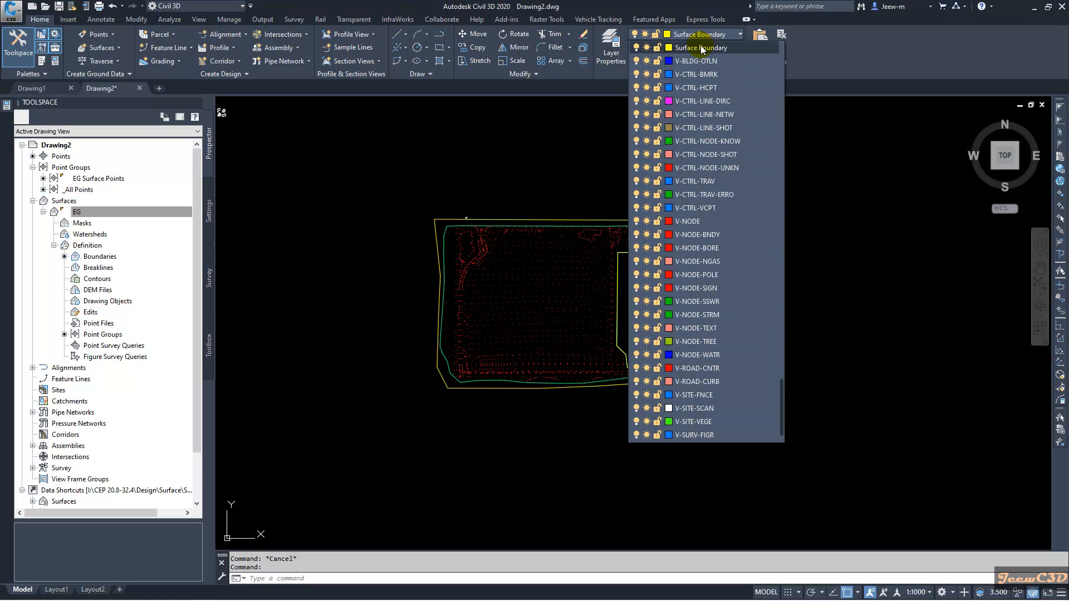
{"action": "left_click", "coordinate": [647, 49]}
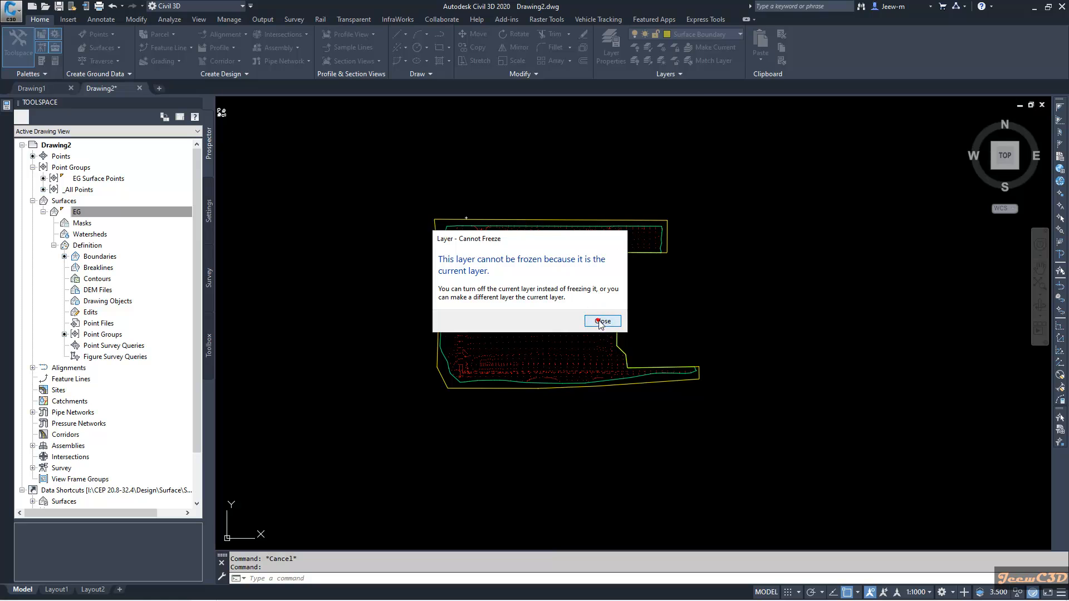
{"action": "left_click", "coordinate": [600, 322]}
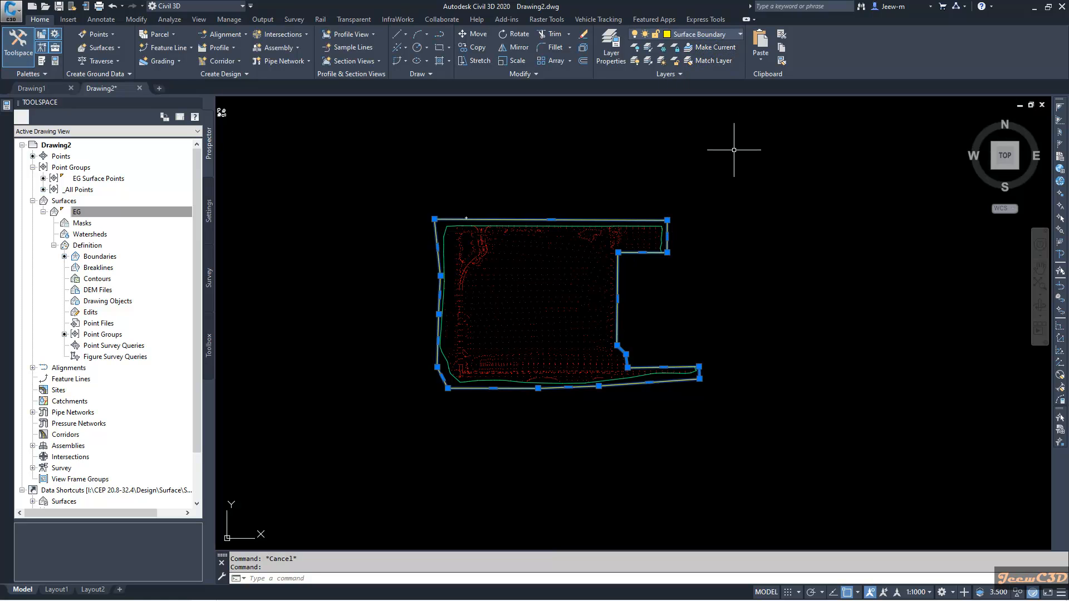
{"action": "key", "text": "Escape"}
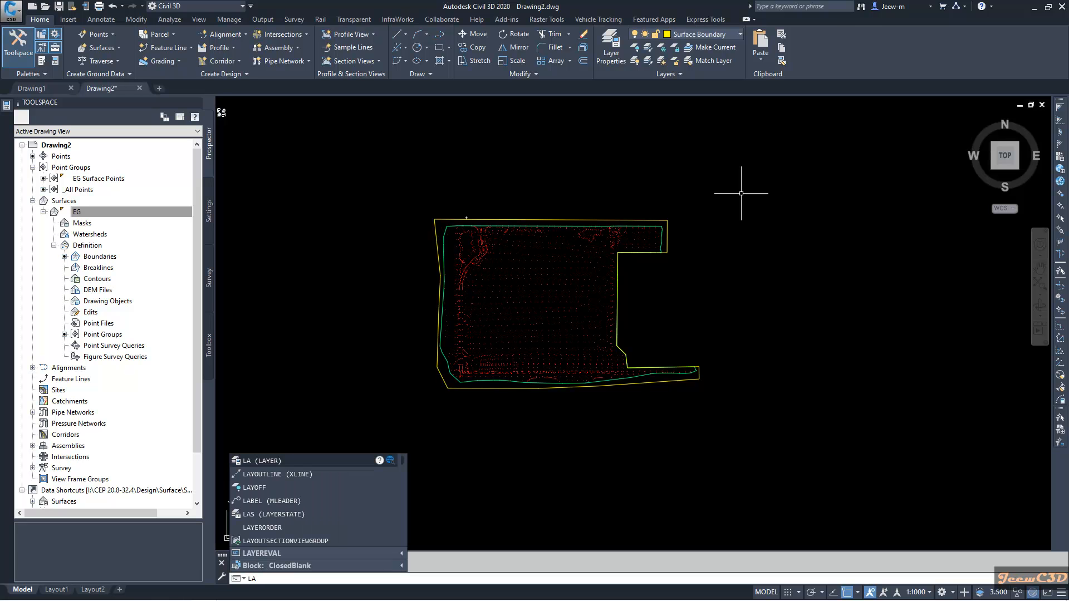
Step: Make layer 0 the current layer in the layer properties and close the layer manager
{"action": "key", "text": "Return"}
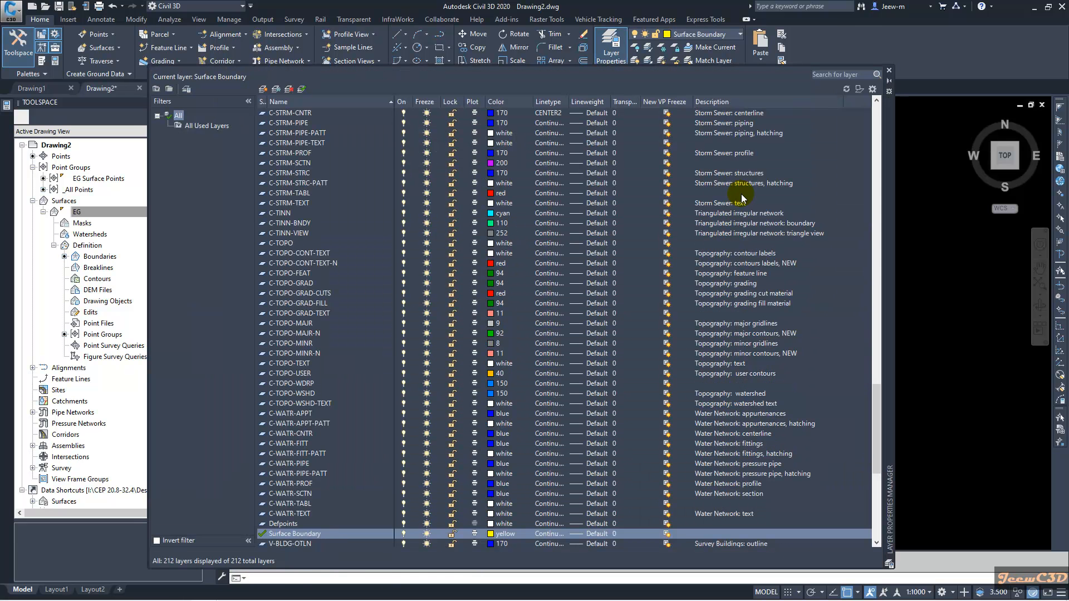
{"action": "left_click_drag", "start_coordinate": [874, 352], "coordinate": [877, 146]}
{"action": "double_click", "coordinate": [263, 113]}
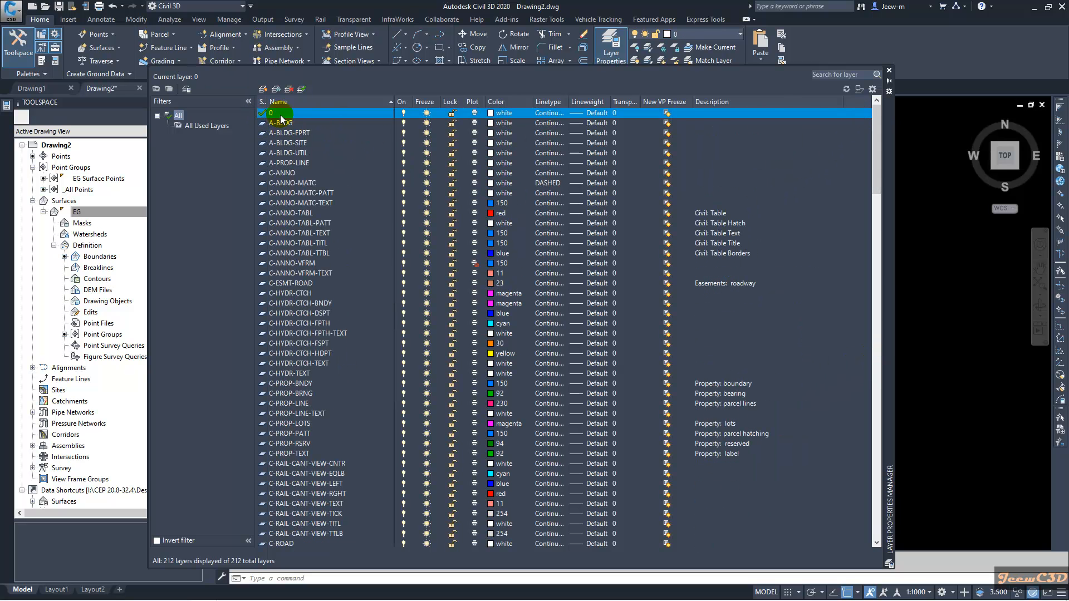
{"action": "left_click", "coordinate": [889, 71]}
Step: Freeze the Surface Boundary layer of the yellow polyline so that only the EG surface border and points stay displayed
{"action": "left_click", "coordinate": [445, 215]}
{"action": "left_click", "coordinate": [701, 34]}
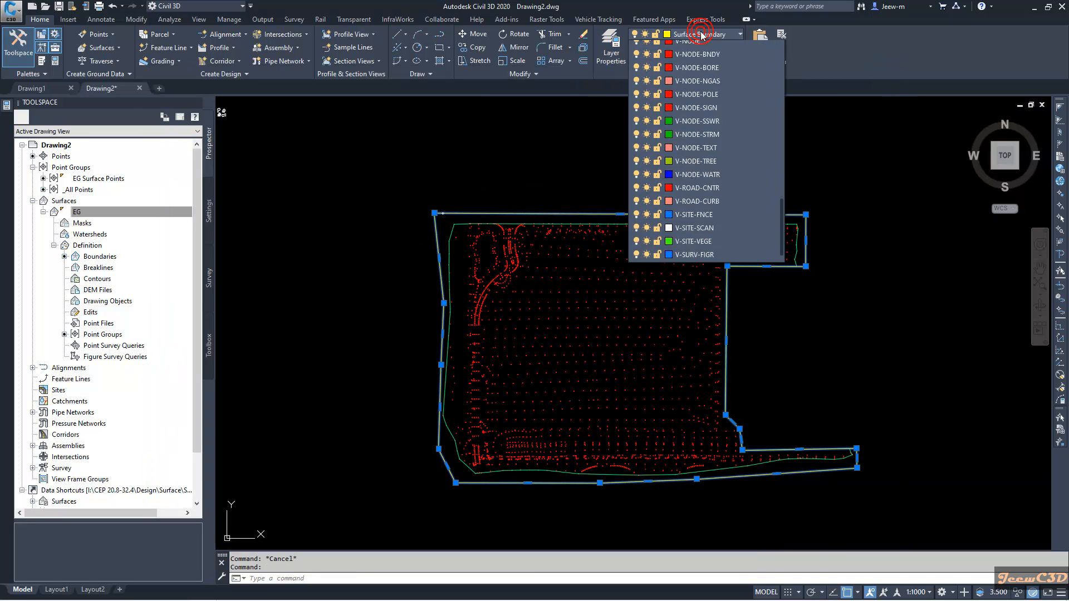
{"action": "left_click", "coordinate": [650, 45]}
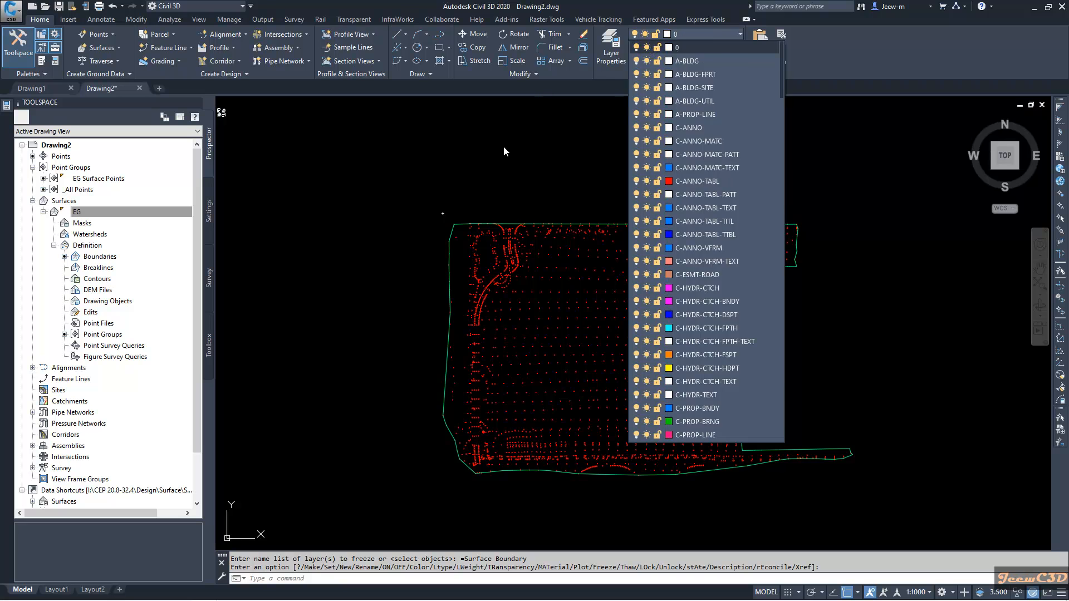
{"action": "left_click", "coordinate": [503, 145]}
{"action": "scroll", "coordinate": [540, 198], "scroll_direction": "down", "scroll_amount": 2}
{"action": "scroll", "coordinate": [679, 268], "scroll_direction": "up", "scroll_amount": 3}
{"action": "scroll", "coordinate": [726, 253], "scroll_direction": "down", "scroll_amount": 3}
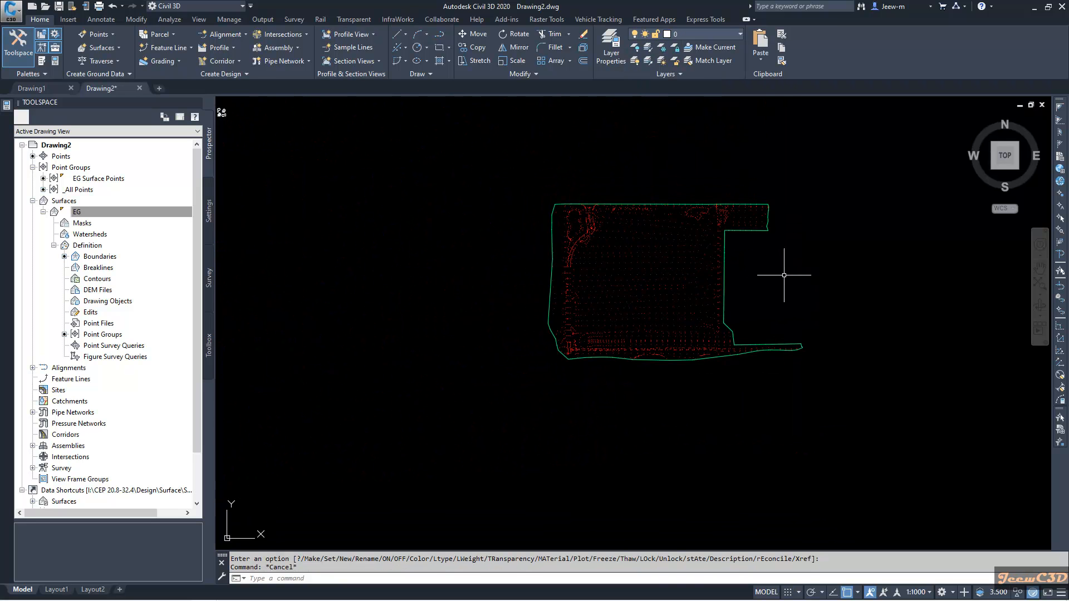
{"action": "scroll", "coordinate": [783, 275], "scroll_direction": "up", "scroll_amount": 2}
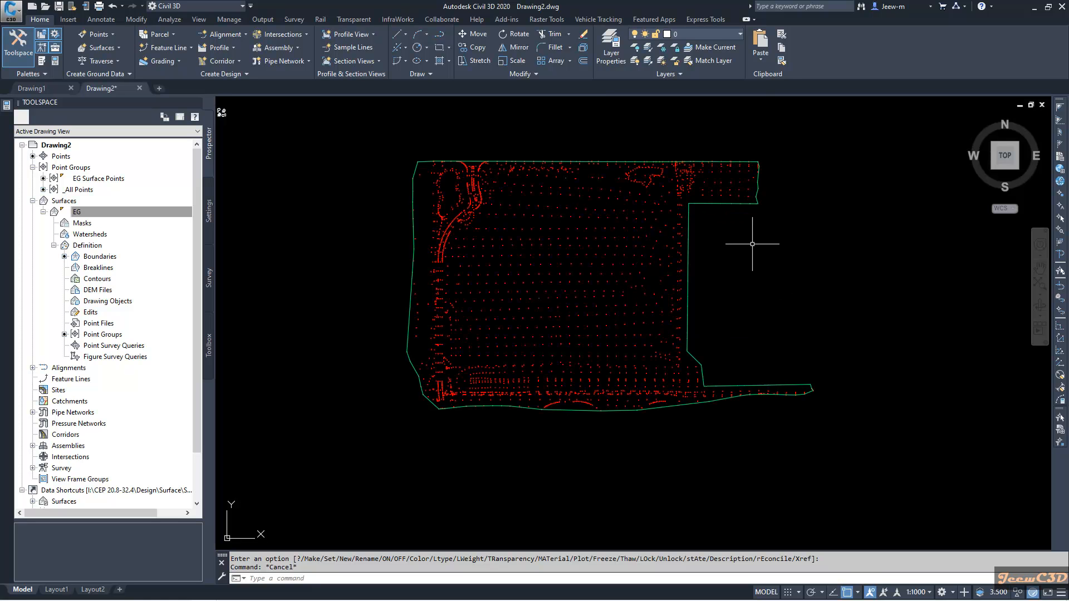
Step: Inspect the EG surface in 3D from several angles in the Object Viewer, then close the viewer and deselect the surface
{"action": "left_click", "coordinate": [716, 204]}
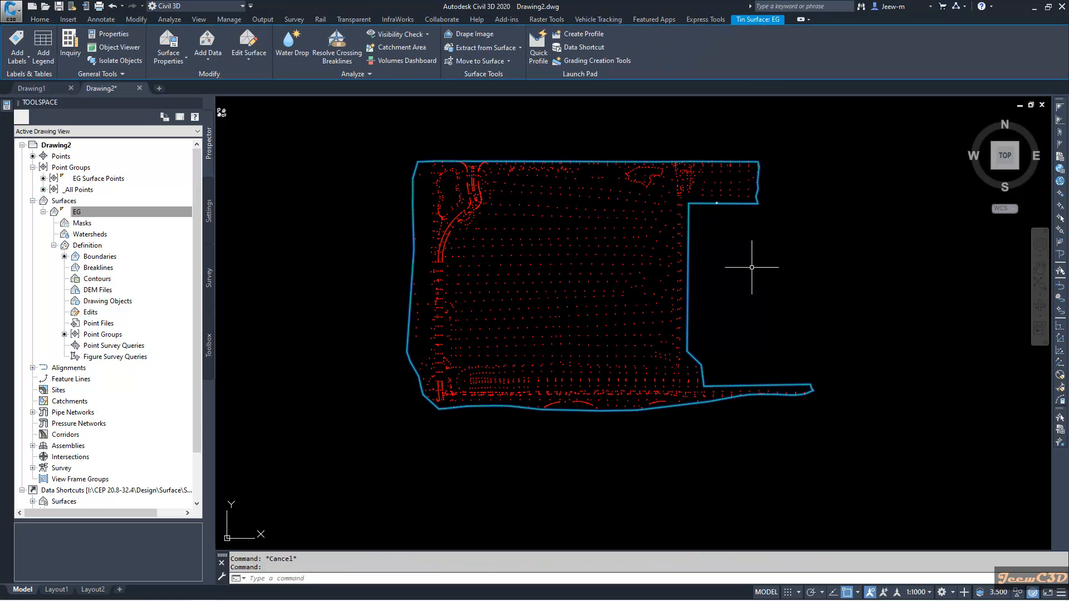
{"action": "left_click", "coordinate": [119, 47]}
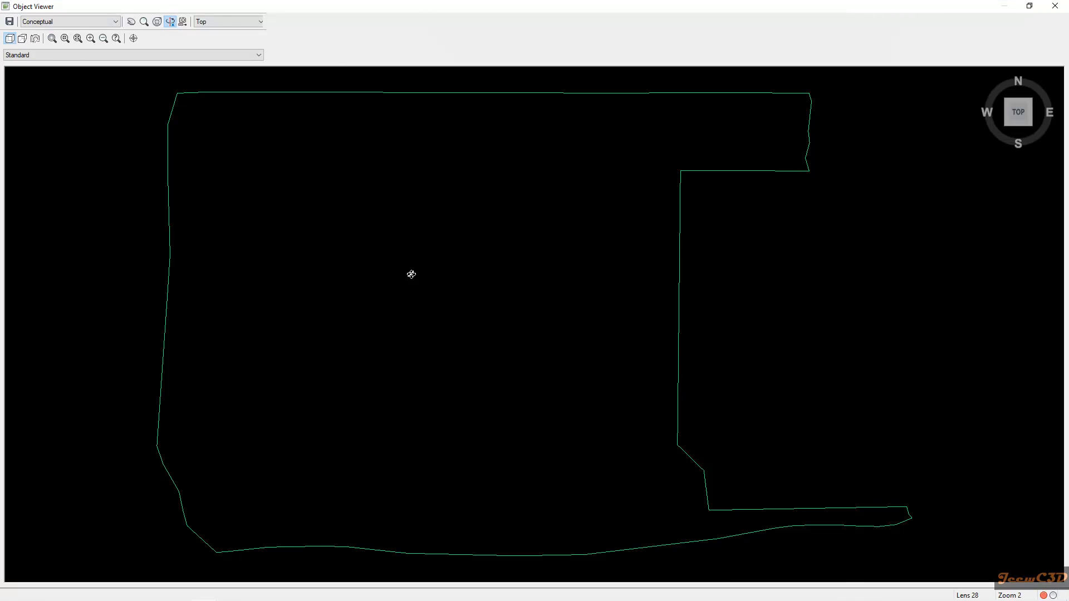
{"action": "mouse_move", "coordinate": [411, 274]}
{"action": "left_mouse_down"}
{"action": "mouse_move", "coordinate": [425, 241]}
{"action": "mouse_move", "coordinate": [481, 278]}
{"action": "mouse_move", "coordinate": [439, 241]}
{"action": "left_mouse_up"}
{"action": "scroll", "coordinate": [498, 282], "scroll_direction": "down", "scroll_amount": 5}
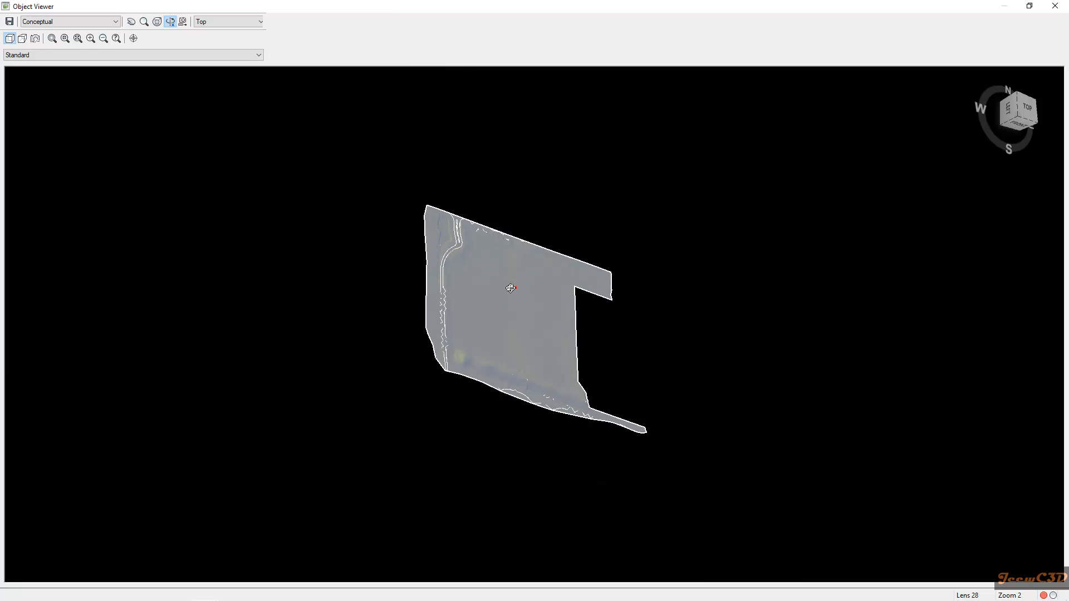
{"action": "left_click_drag", "start_coordinate": [508, 286], "coordinate": [422, 231]}
{"action": "scroll", "coordinate": [436, 279], "scroll_direction": "up", "scroll_amount": 7}
{"action": "scroll", "coordinate": [534, 292], "scroll_direction": "down", "scroll_amount": 5}
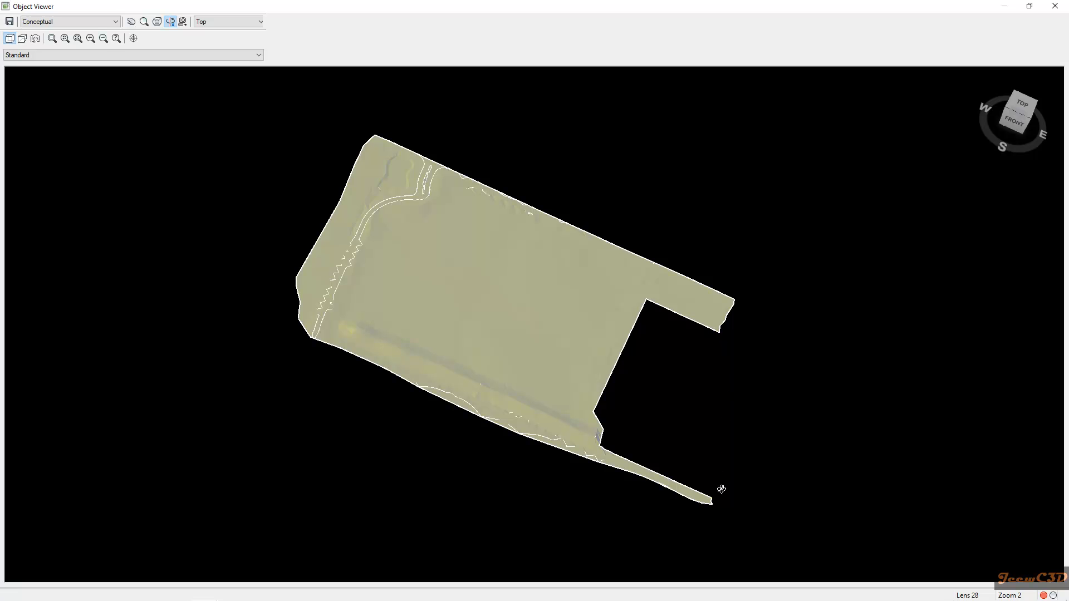
{"action": "mouse_move", "coordinate": [716, 457]}
{"action": "left_mouse_down"}
{"action": "mouse_move", "coordinate": [682, 322]}
{"action": "mouse_move", "coordinate": [570, 372]}
{"action": "mouse_move", "coordinate": [622, 333]}
{"action": "mouse_move", "coordinate": [487, 339]}
{"action": "mouse_move", "coordinate": [456, 315]}
{"action": "mouse_move", "coordinate": [435, 315]}
{"action": "mouse_move", "coordinate": [587, 403]}
{"action": "mouse_move", "coordinate": [563, 377]}
{"action": "mouse_move", "coordinate": [579, 408]}
{"action": "mouse_move", "coordinate": [553, 356]}
{"action": "mouse_move", "coordinate": [440, 354]}
{"action": "mouse_move", "coordinate": [522, 373]}
{"action": "left_mouse_up"}
{"action": "key", "text": "Escape"}
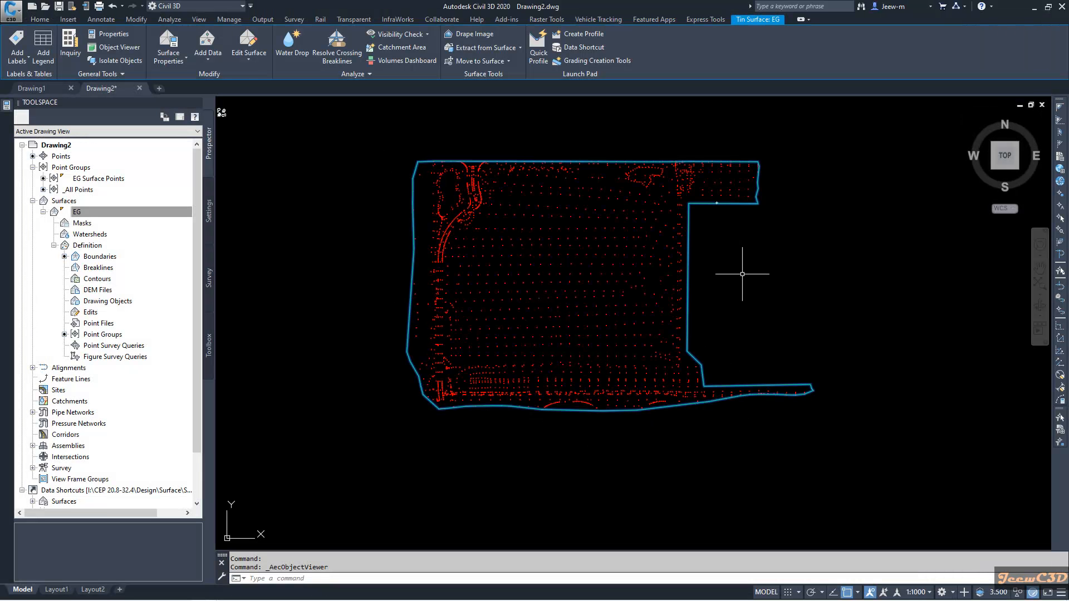
{"action": "scroll", "coordinate": [745, 285], "scroll_direction": "down", "scroll_amount": 2}
{"action": "middle_click_drag", "start_coordinate": [745, 286], "coordinate": [681, 287]}
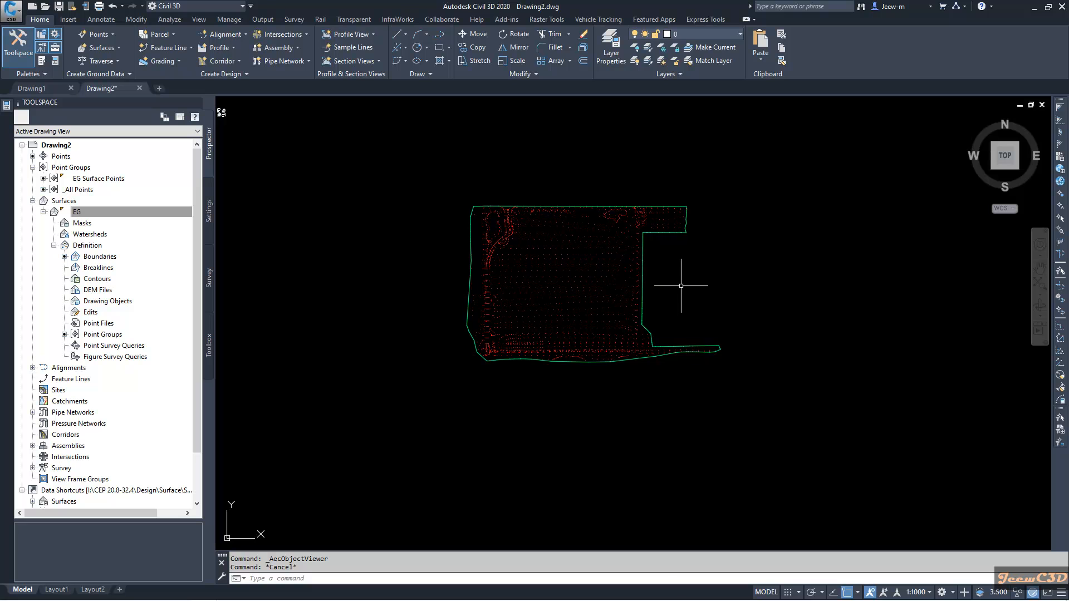
{"action": "scroll", "coordinate": [508, 242], "scroll_direction": "up", "scroll_amount": 2}
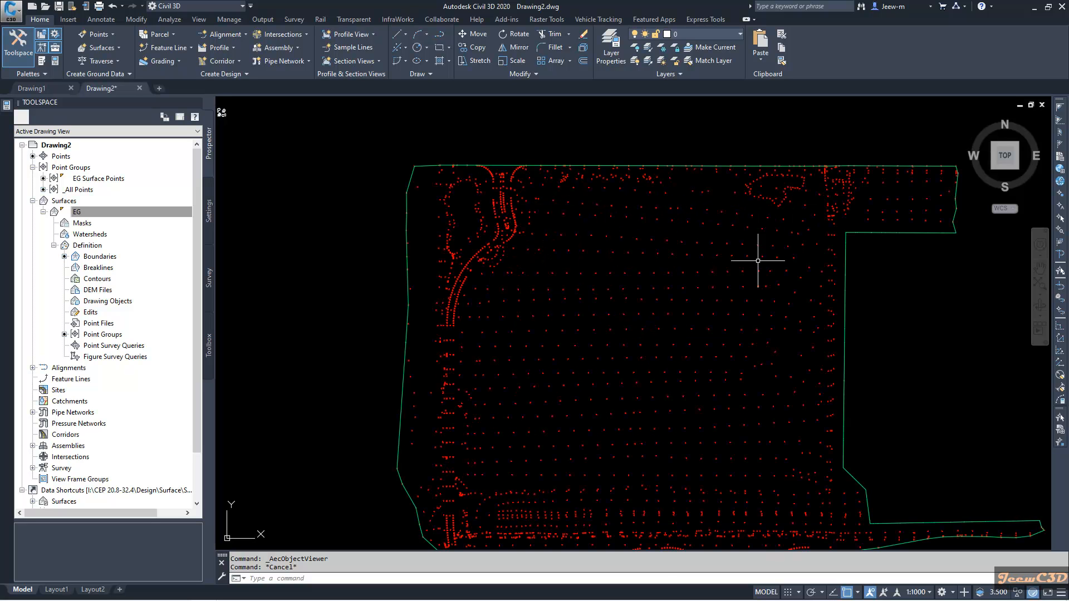
{"action": "middle_click_drag", "start_coordinate": [689, 307], "coordinate": [650, 270]}
{"action": "scroll", "coordinate": [650, 270], "scroll_direction": "down", "scroll_amount": 2}
{"action": "middle_click_drag", "start_coordinate": [800, 319], "coordinate": [762, 316]}
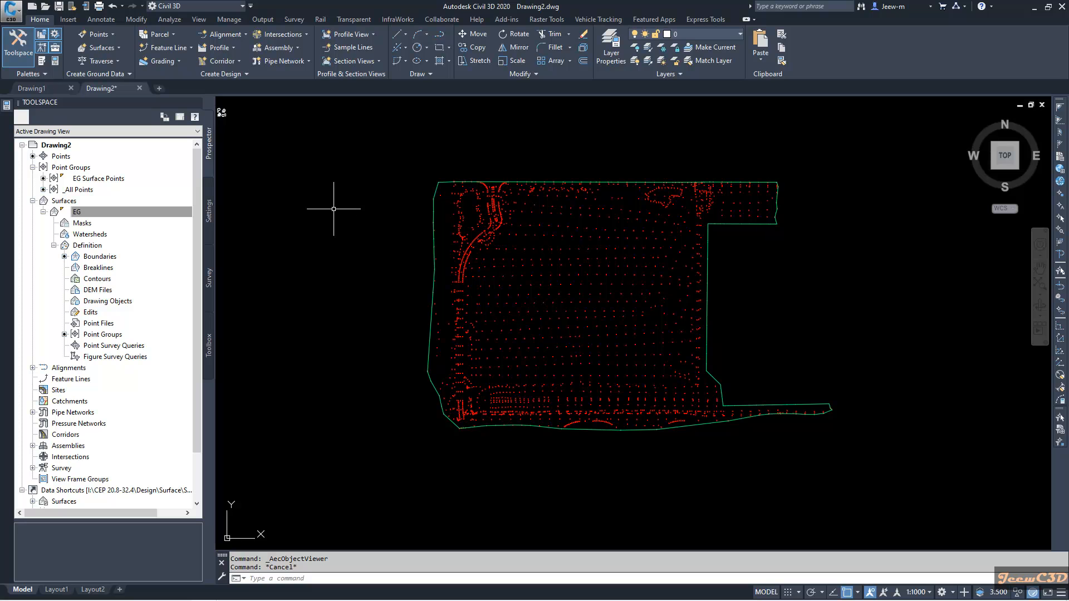
Step: Create a centerline alignment by layout named Road Center Line, with the Layout alignment style and the All Labels label set
{"action": "left_click", "coordinate": [227, 35]}
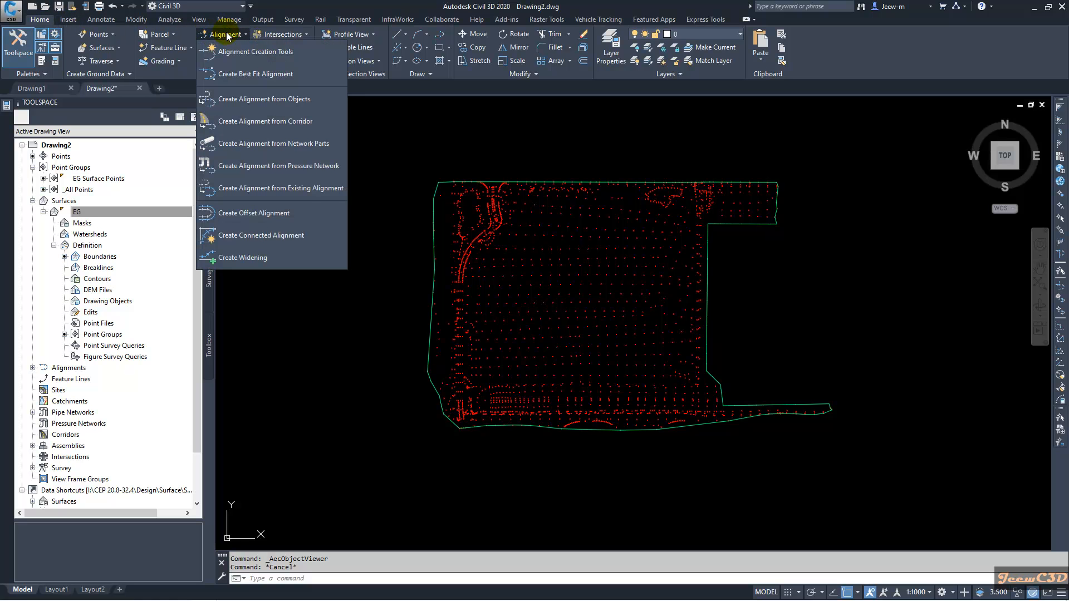
{"action": "left_click", "coordinate": [269, 55]}
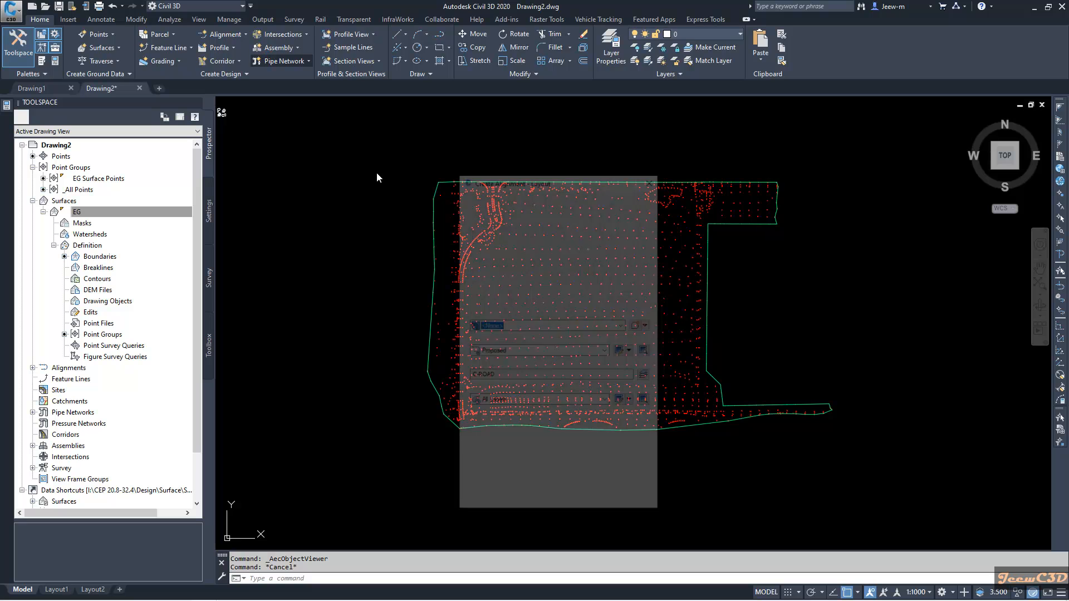
{"action": "triple_click", "coordinate": [548, 207]}
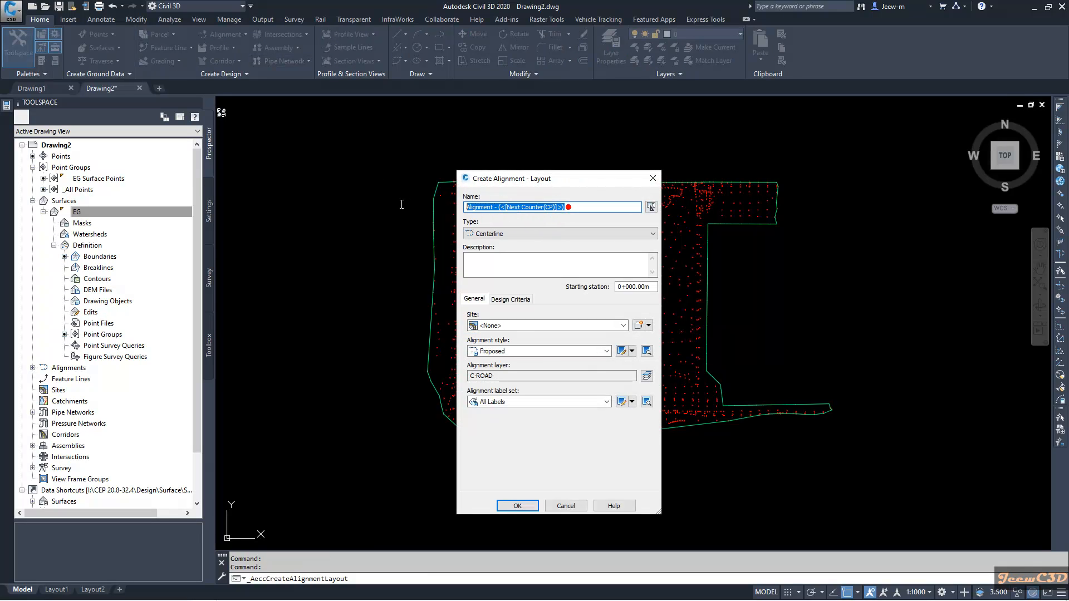
{"action": "type", "text": "Road Center Line"}
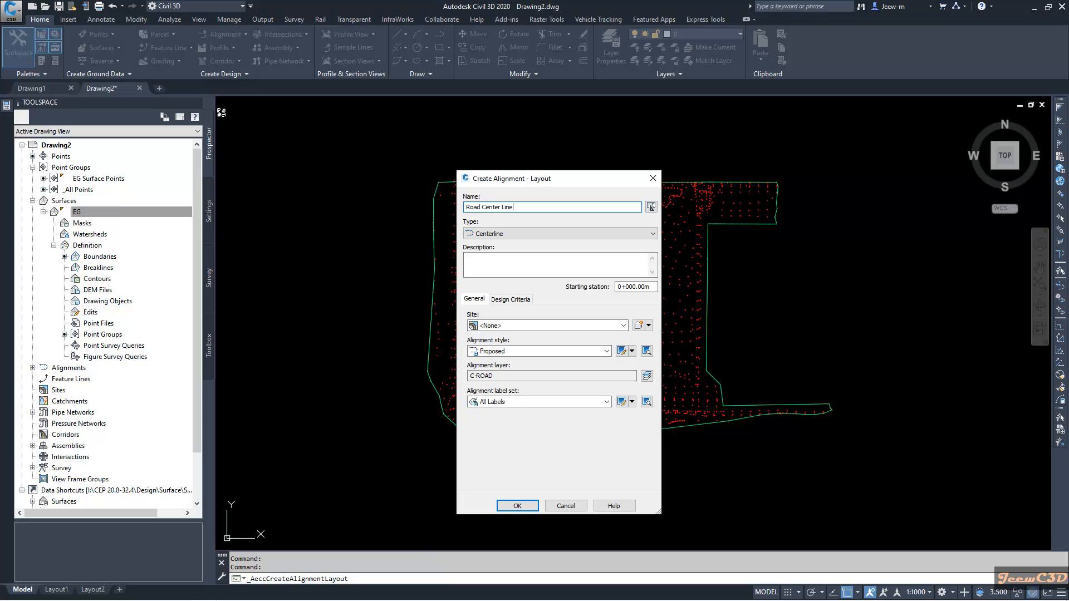
{"action": "left_click", "coordinate": [514, 357]}
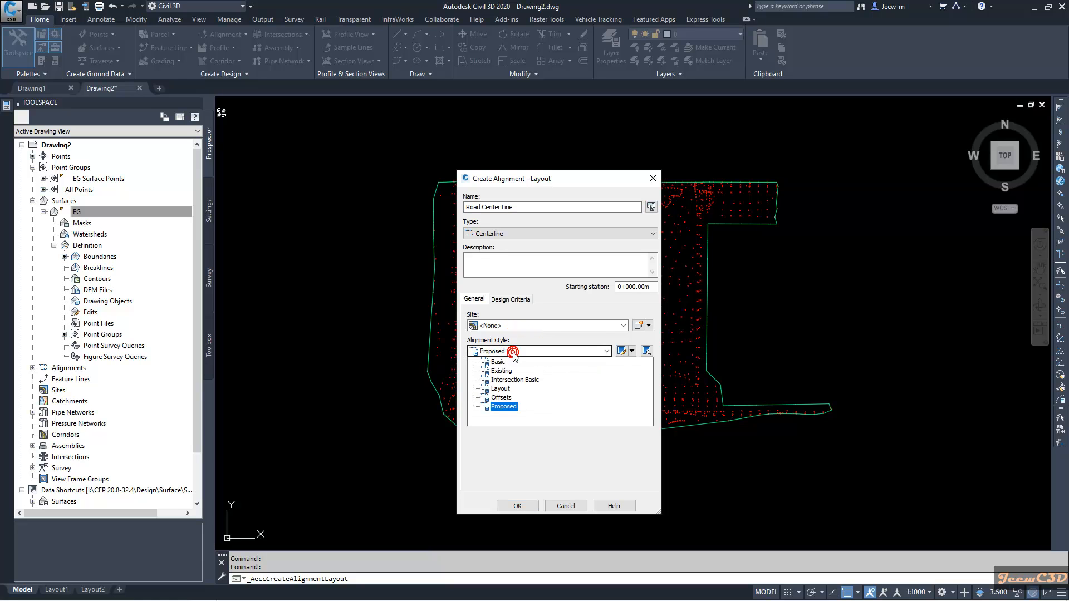
{"action": "left_click", "coordinate": [500, 389]}
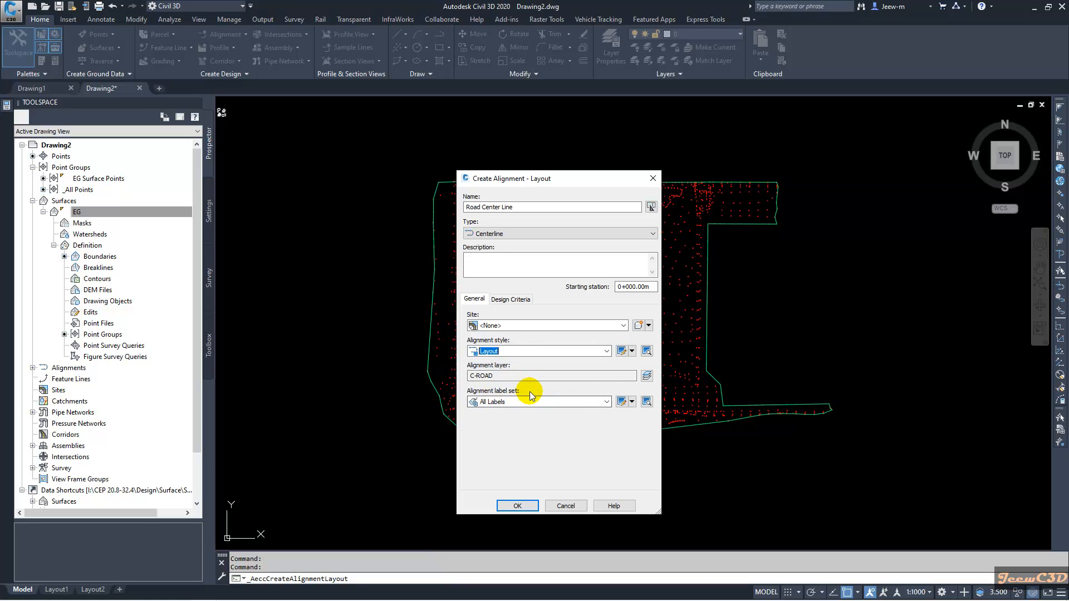
{"action": "left_click", "coordinate": [521, 506]}
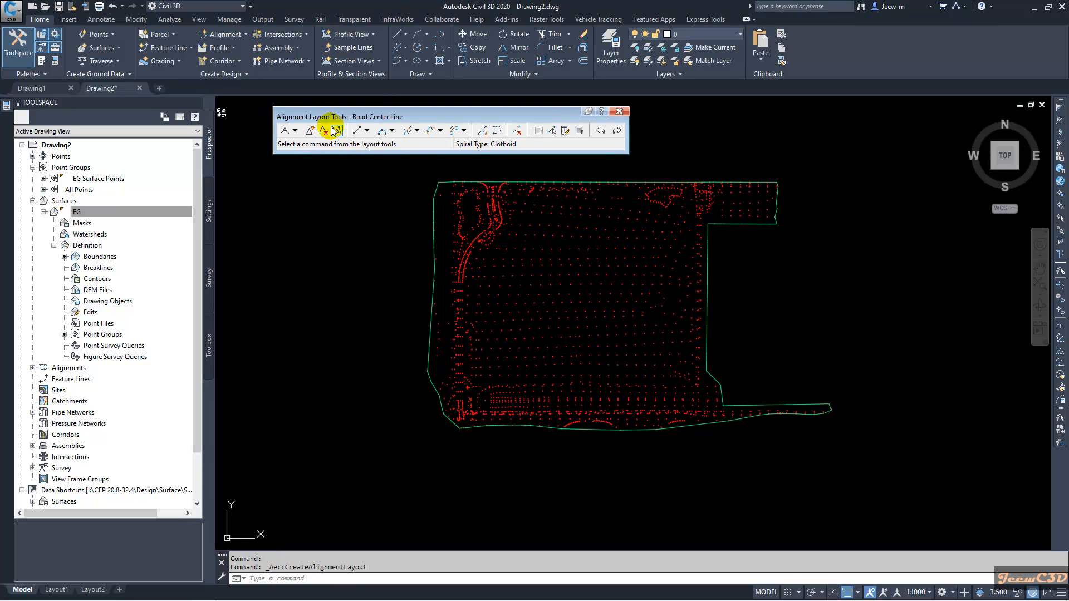
Step: With object snap off, draw the first curveless tangent about 908 m long eastward, just inside the surface's northern border
{"action": "left_click", "coordinate": [284, 130]}
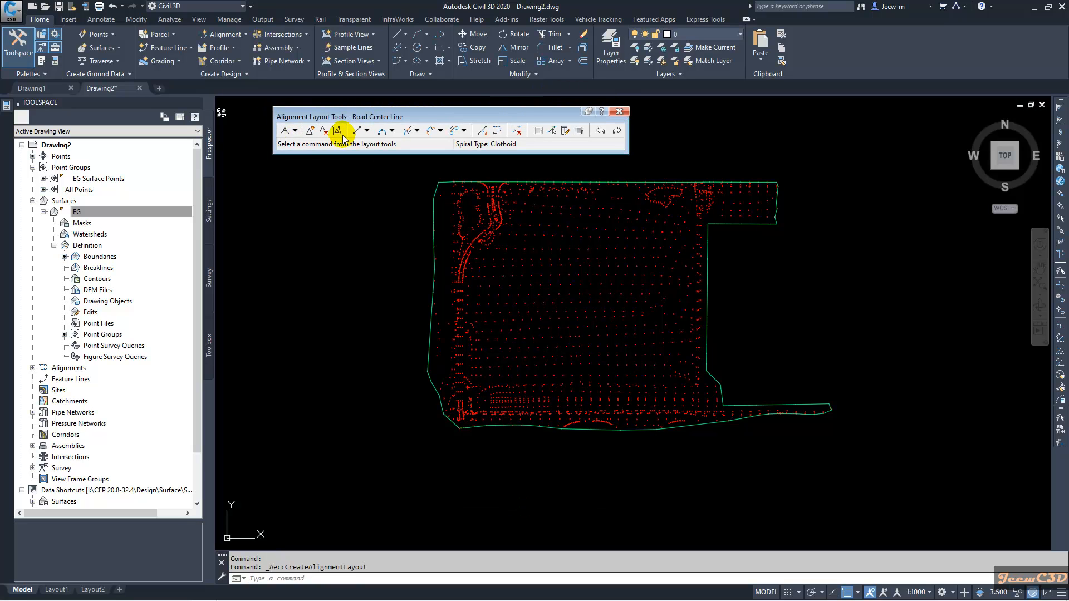
{"action": "left_click", "coordinate": [296, 131]}
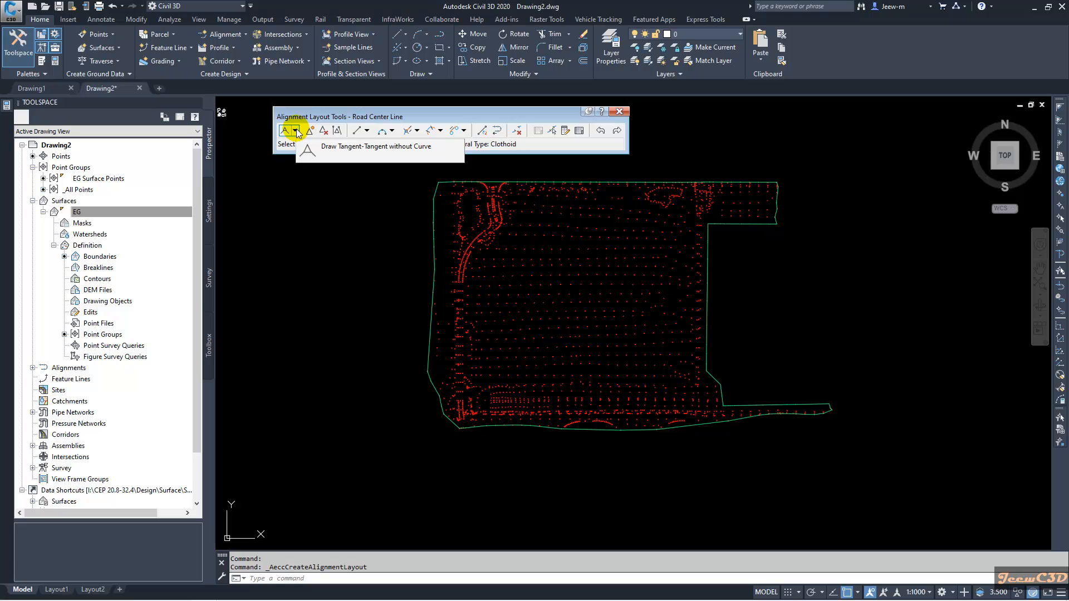
{"action": "left_click", "coordinate": [296, 131]}
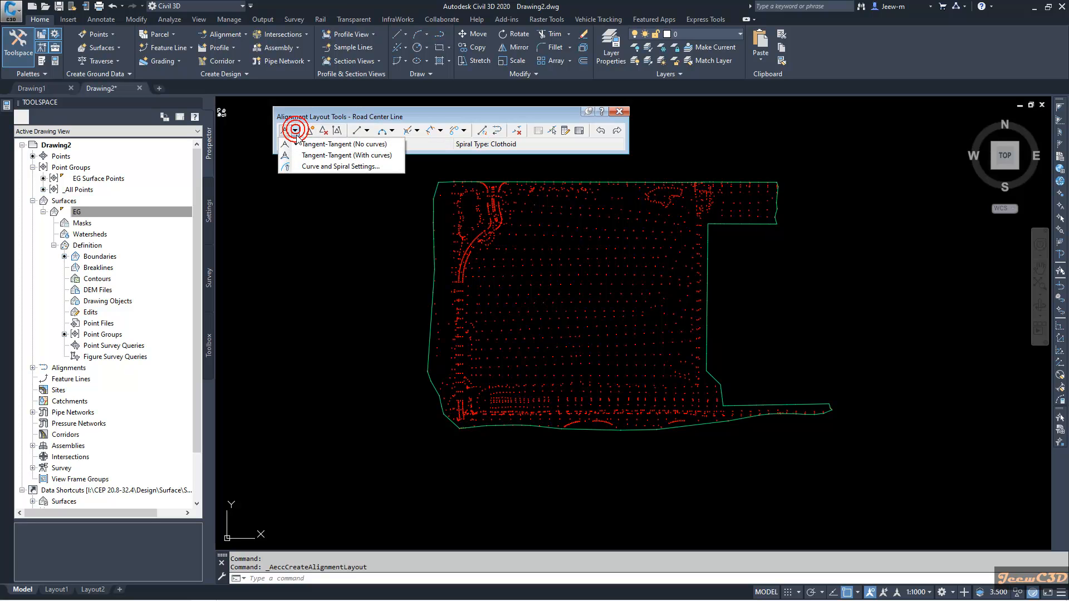
{"action": "left_click", "coordinate": [349, 145]}
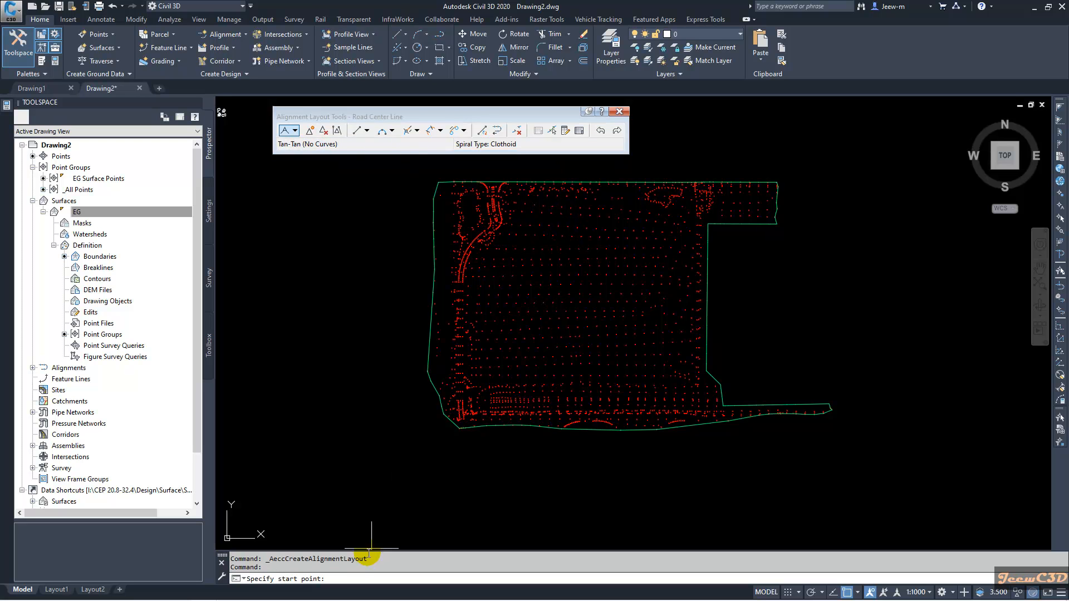
{"action": "left_click", "coordinate": [327, 579]}
{"action": "scroll", "coordinate": [508, 200], "scroll_direction": "up", "scroll_amount": 3}
{"action": "scroll", "coordinate": [472, 274], "scroll_direction": "up", "scroll_amount": 4}
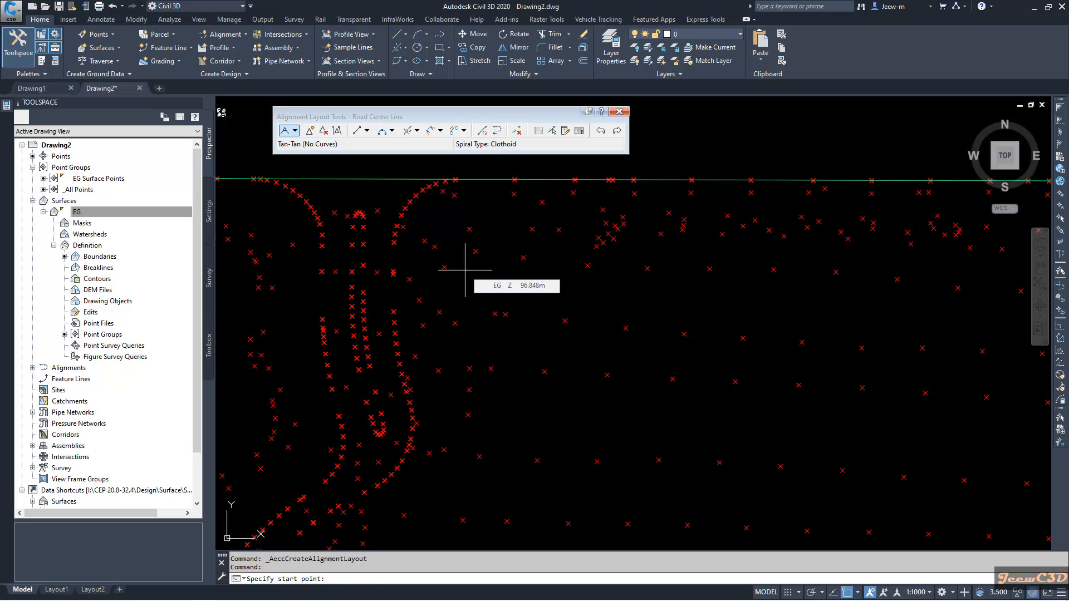
{"action": "key", "text": "F3"}
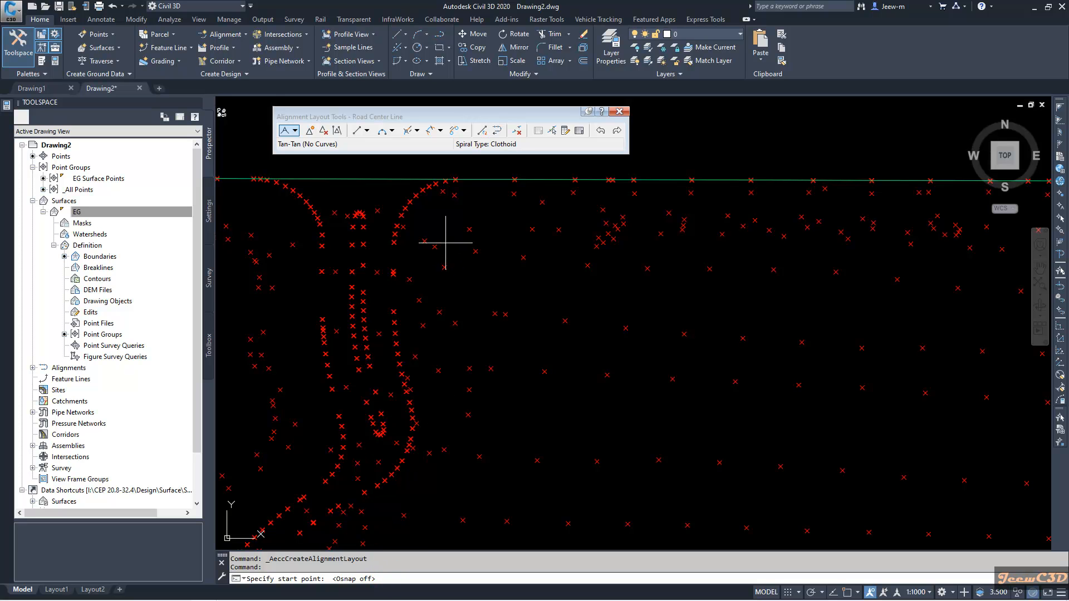
{"action": "left_click", "coordinate": [441, 324]}
{"action": "scroll", "coordinate": [640, 298], "scroll_direction": "down", "scroll_amount": 5}
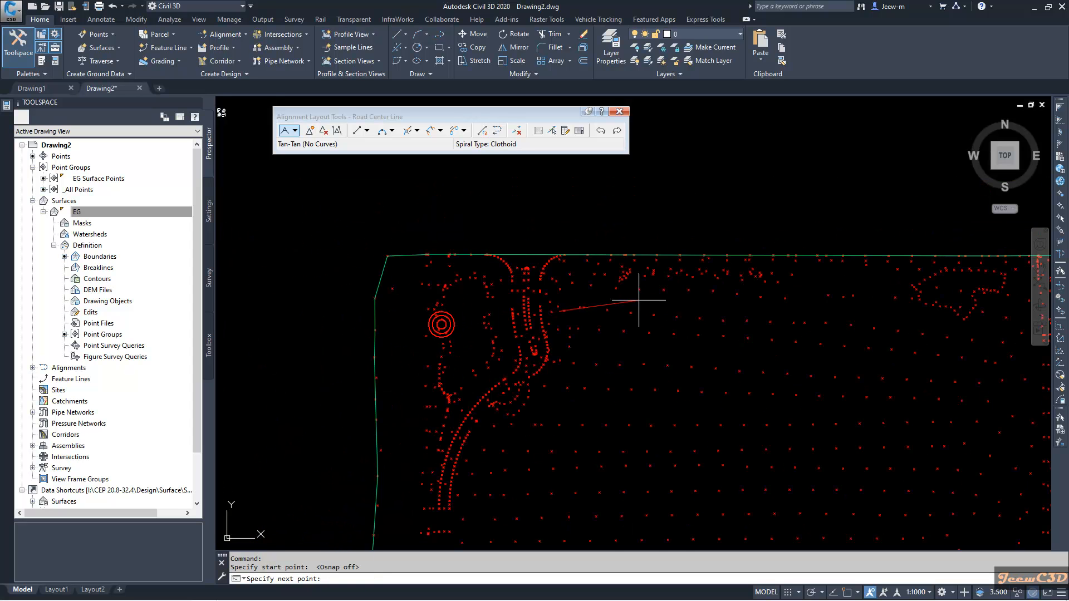
{"action": "scroll", "coordinate": [586, 243], "scroll_direction": "up", "scroll_amount": 3}
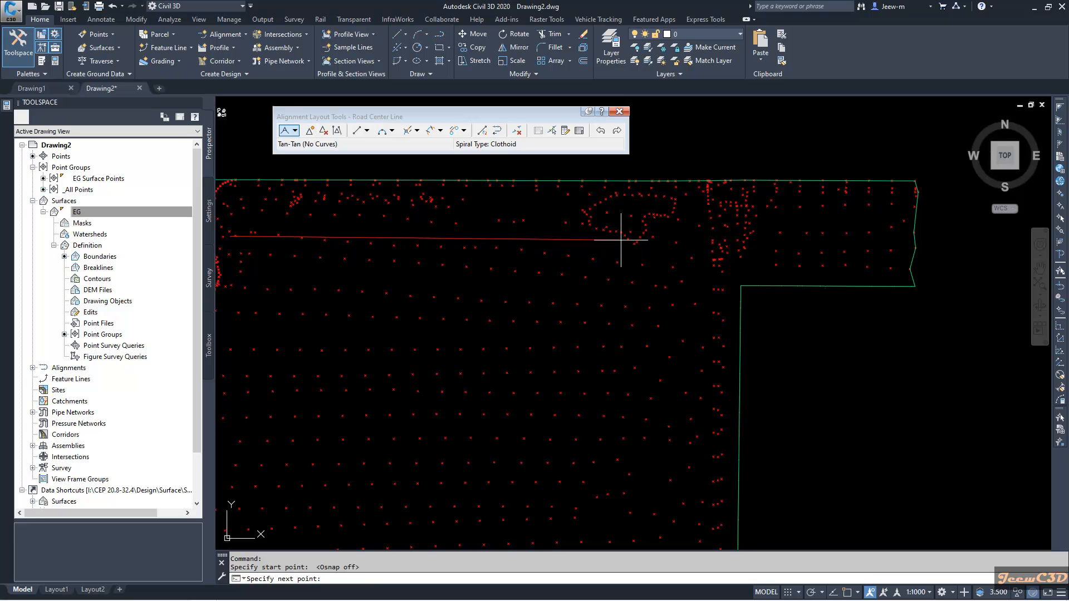
{"action": "left_click", "coordinate": [649, 236]}
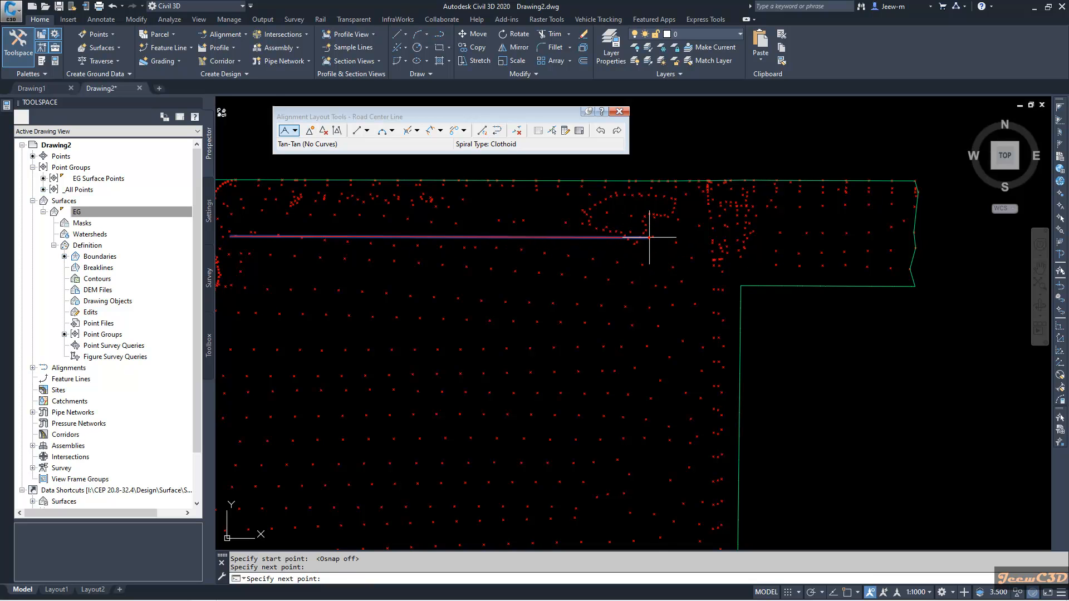
Step: Add a second tangent running south from the northeast corner to the dense point rows near the southern border, and finish the layout
{"action": "scroll", "coordinate": [649, 236], "scroll_direction": "down", "scroll_amount": 2}
{"action": "middle_click_drag", "start_coordinate": [649, 322], "coordinate": [650, 194]}
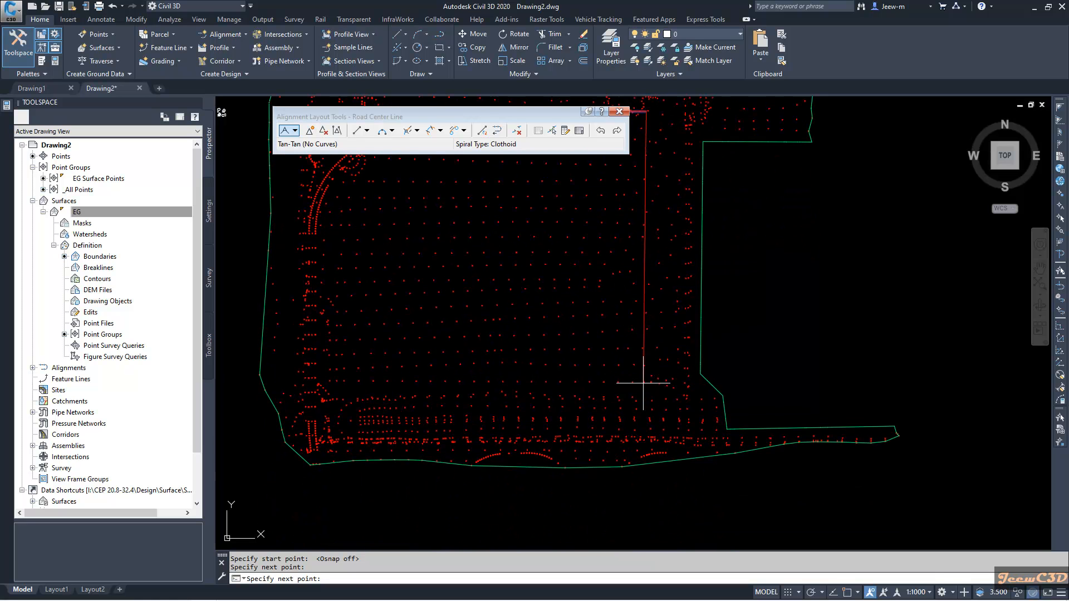
{"action": "left_click", "coordinate": [643, 401]}
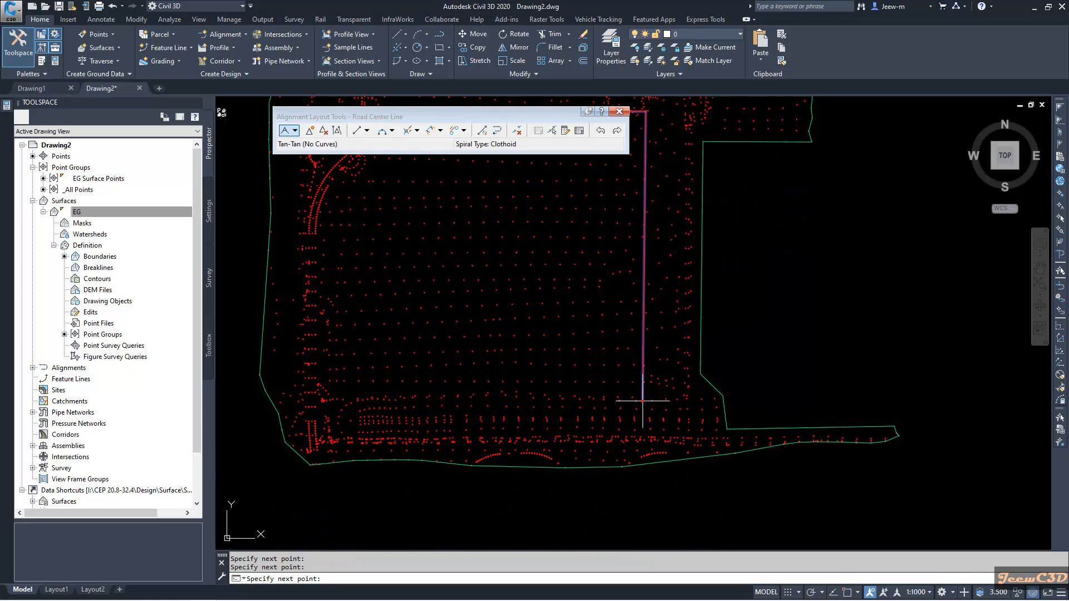
{"action": "scroll", "coordinate": [644, 380], "scroll_direction": "down", "scroll_amount": 2}
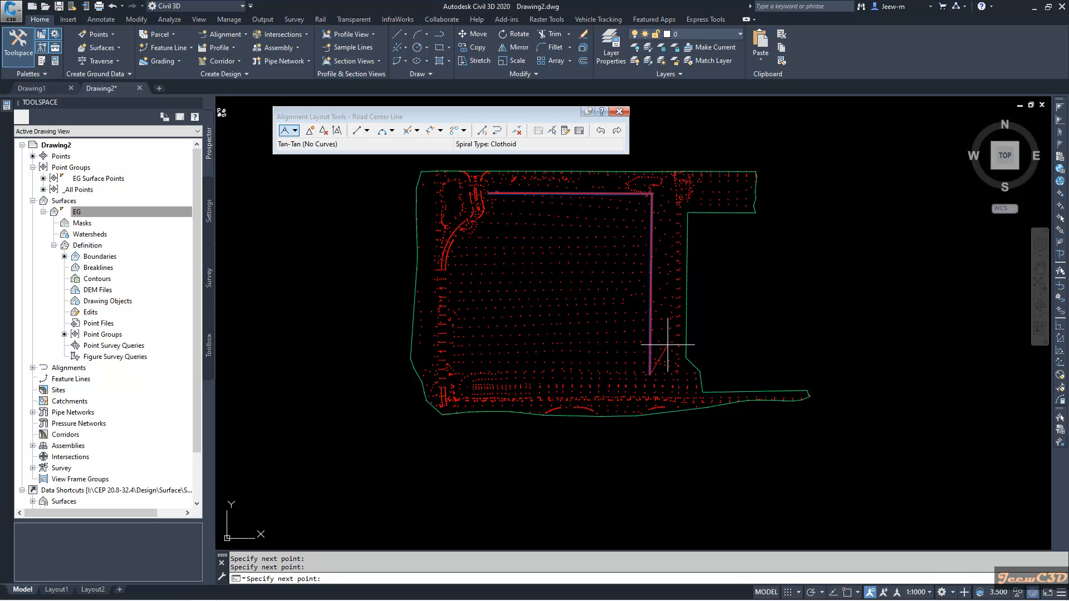
{"action": "key", "text": "Return"}
Step: Examine the station, design speed and intersection point labels along the new alignment, from its start to the corner
{"action": "scroll", "coordinate": [667, 345], "scroll_direction": "up", "scroll_amount": 1}
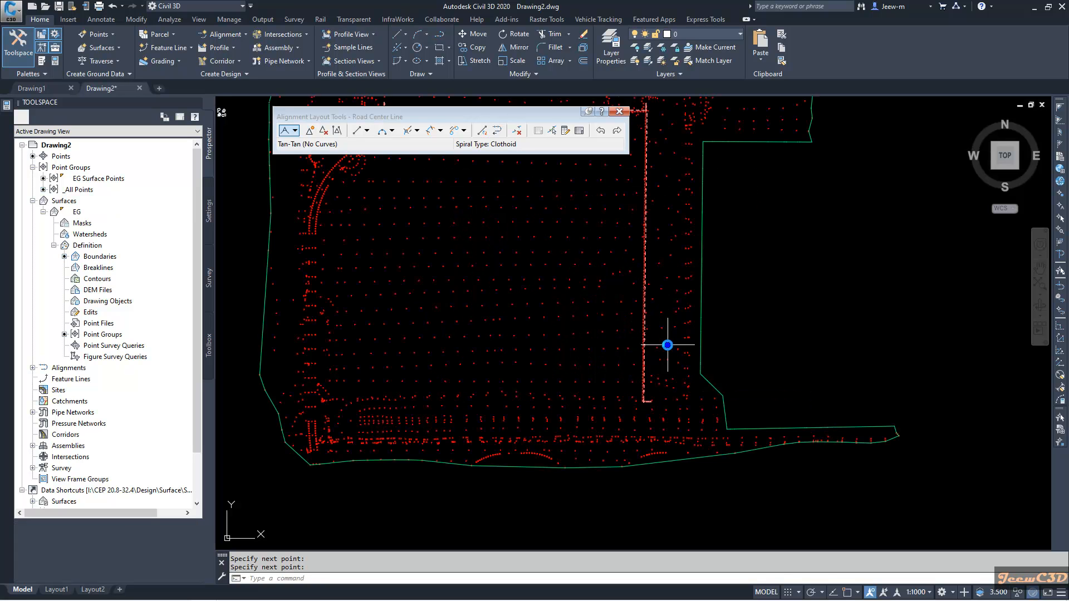
{"action": "scroll", "coordinate": [667, 345], "scroll_direction": "down", "scroll_amount": 1}
{"action": "middle_click_drag", "start_coordinate": [586, 281], "coordinate": [615, 326]}
{"action": "scroll", "coordinate": [527, 270], "scroll_direction": "up", "scroll_amount": 5}
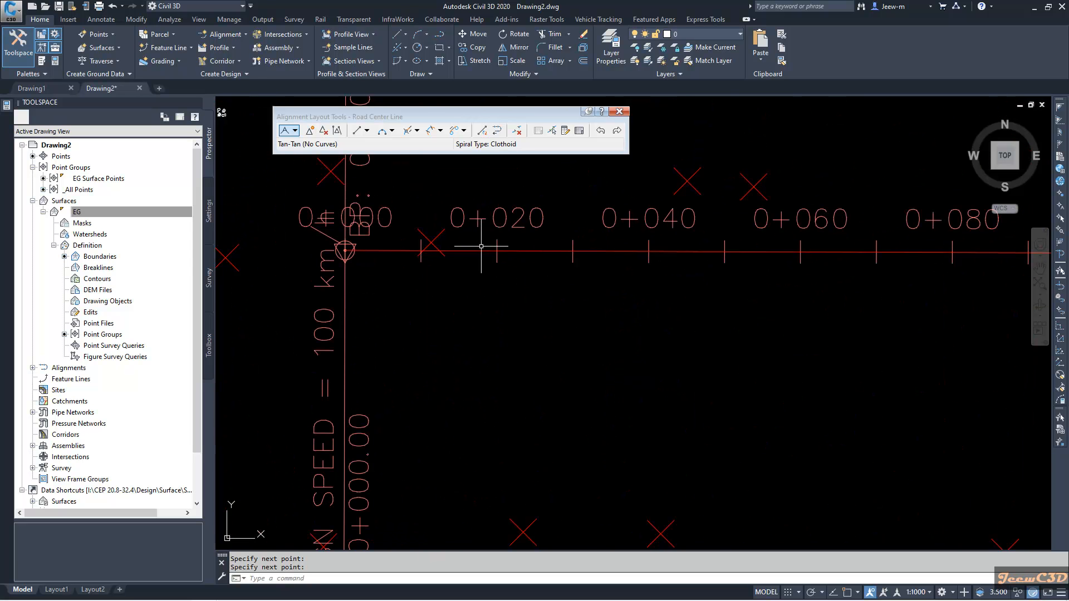
{"action": "scroll", "coordinate": [487, 234], "scroll_direction": "down", "scroll_amount": 2}
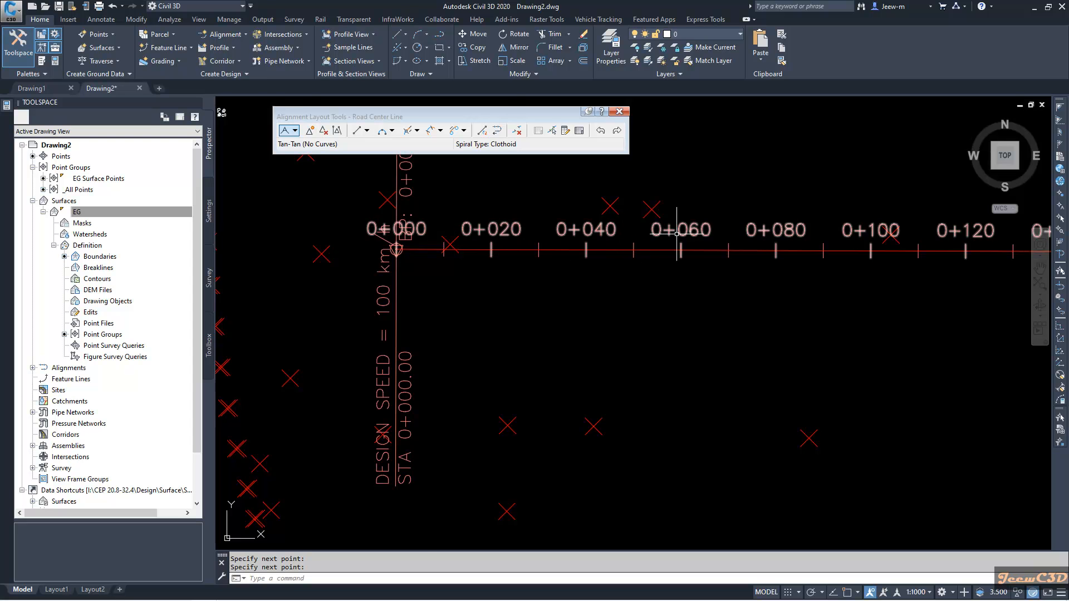
{"action": "scroll", "coordinate": [656, 233], "scroll_direction": "down", "scroll_amount": 5}
{"action": "scroll", "coordinate": [655, 233], "scroll_direction": "up", "scroll_amount": 6}
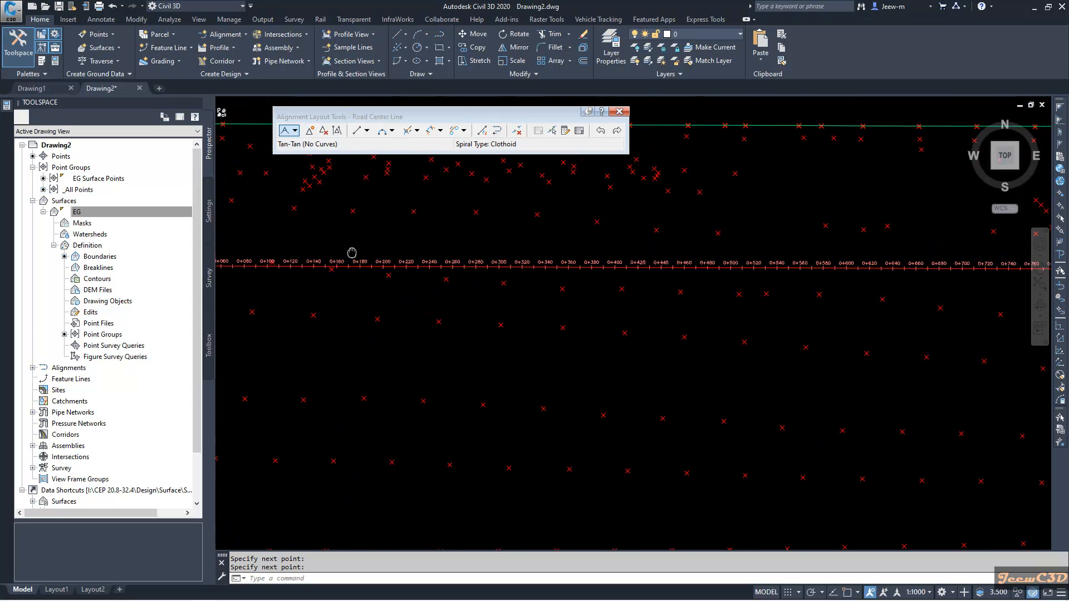
{"action": "scroll", "coordinate": [677, 252], "scroll_direction": "down", "scroll_amount": 5}
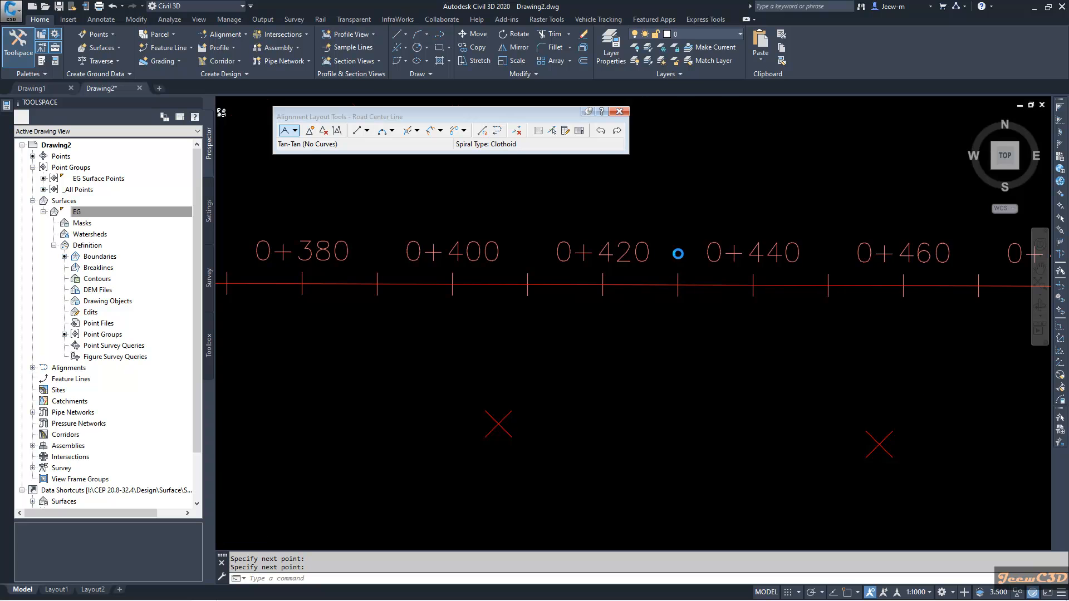
{"action": "middle_click_drag", "start_coordinate": [924, 299], "coordinate": [635, 293]}
{"action": "scroll", "coordinate": [739, 258], "scroll_direction": "up", "scroll_amount": 2}
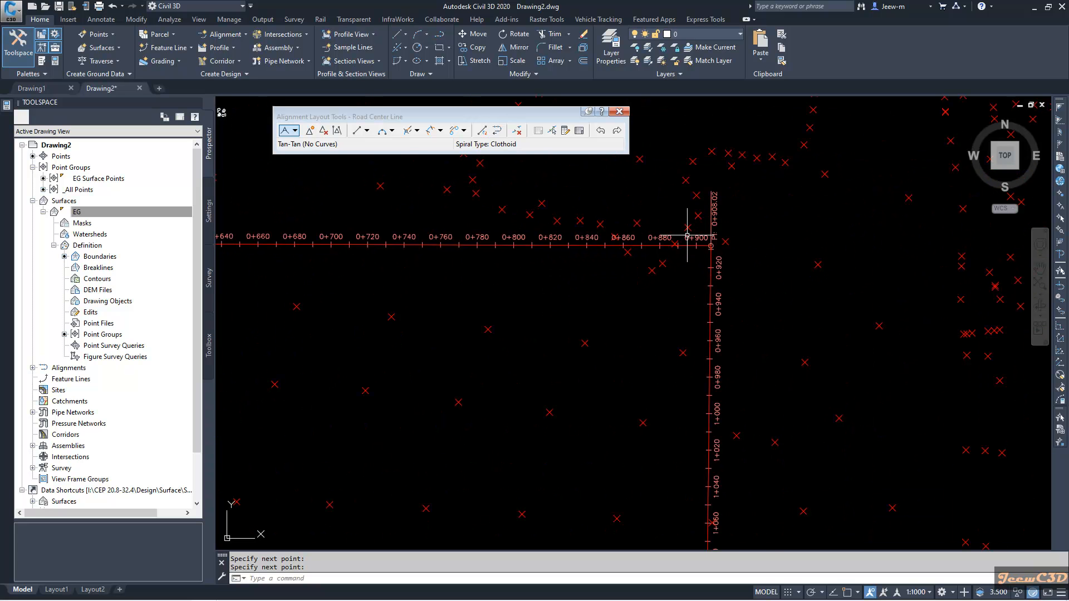
{"action": "scroll", "coordinate": [696, 261], "scroll_direction": "down", "scroll_amount": 2}
{"action": "scroll", "coordinate": [690, 278], "scroll_direction": "up", "scroll_amount": 3}
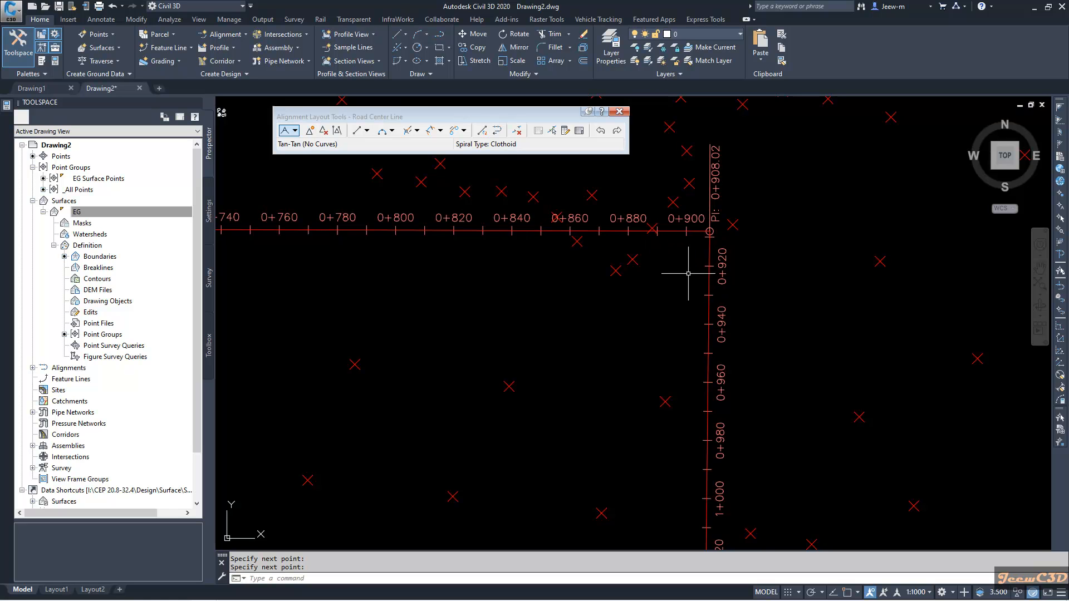
Step: Add a free curve fillet between the two tangents at the corner, with a solution angle less than 180 and a 100 m radius
{"action": "middle_click_drag", "start_coordinate": [692, 267], "coordinate": [721, 224]}
{"action": "left_click", "coordinate": [383, 131]}
{"action": "left_click", "coordinate": [393, 131]}
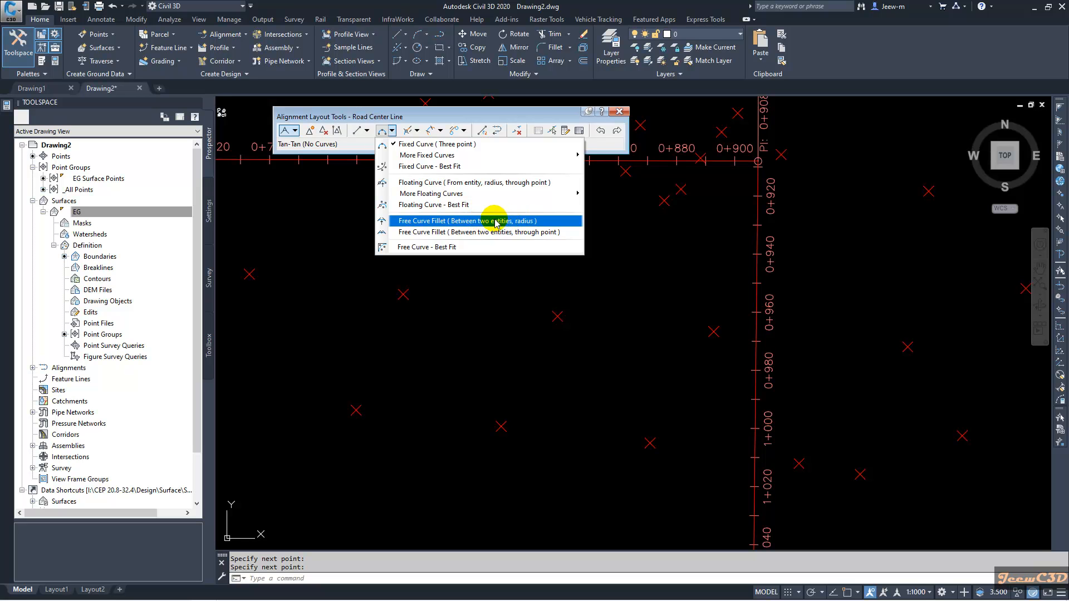
{"action": "left_click", "coordinate": [476, 221]}
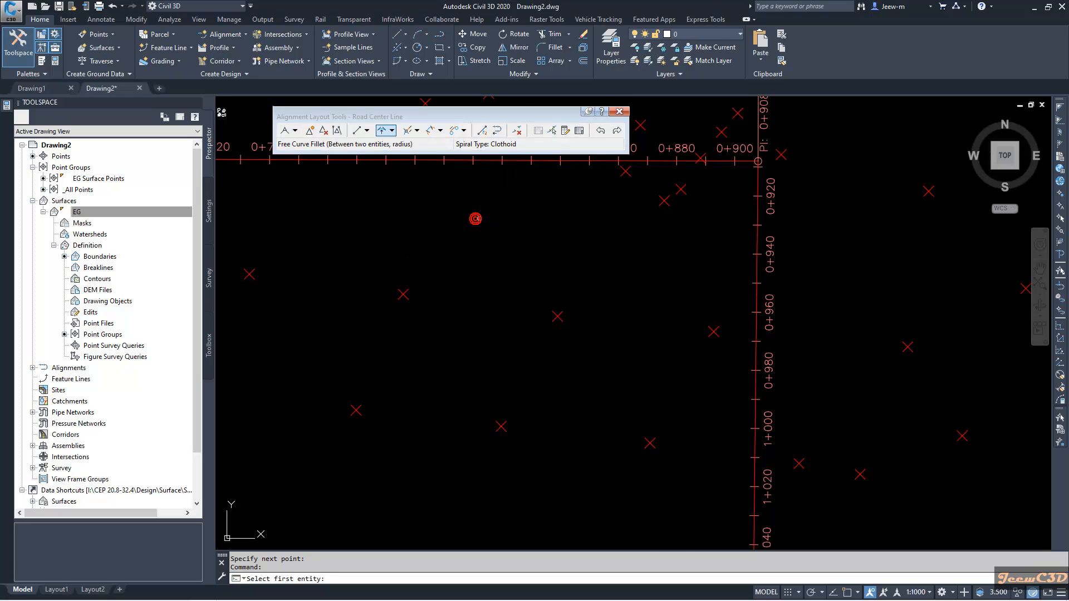
{"action": "scroll", "coordinate": [527, 229], "scroll_direction": "down", "scroll_amount": 2}
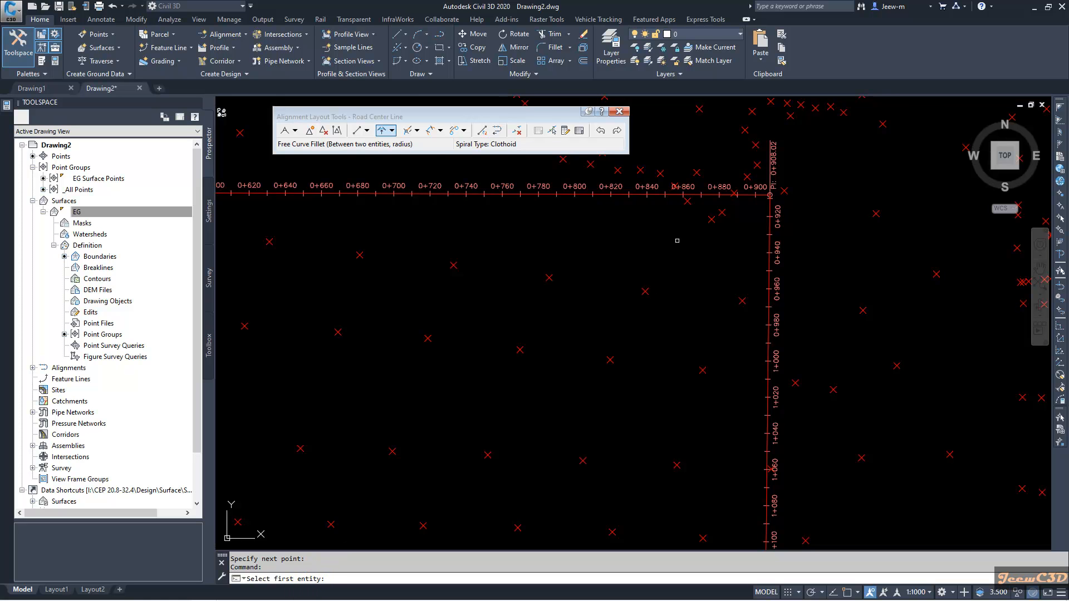
{"action": "scroll", "coordinate": [664, 205], "scroll_direction": "up", "scroll_amount": 5}
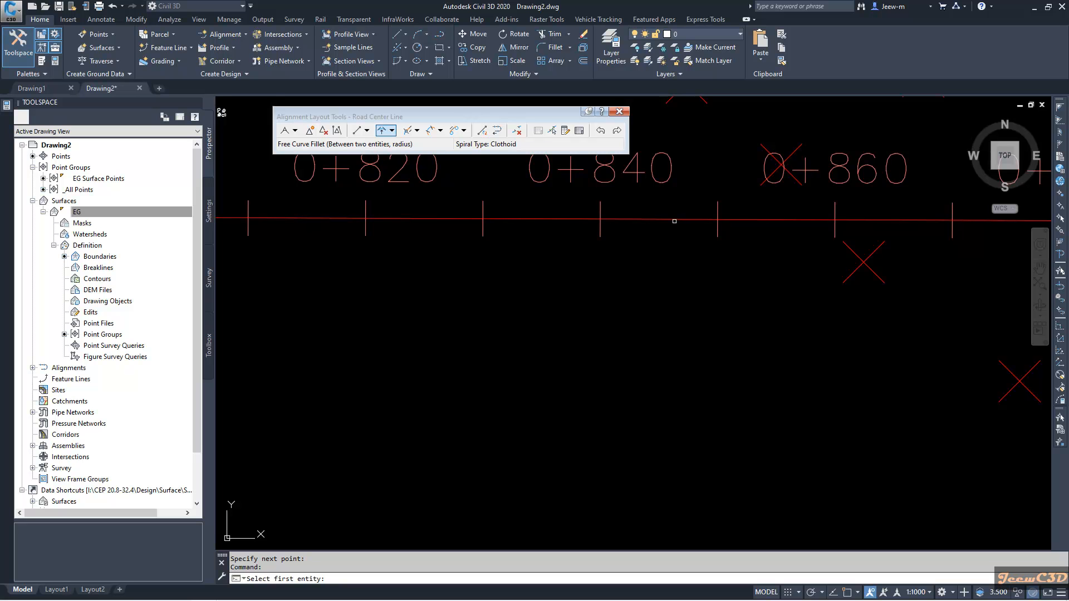
{"action": "left_click", "coordinate": [672, 219]}
{"action": "scroll", "coordinate": [660, 233], "scroll_direction": "down", "scroll_amount": 7}
{"action": "middle_click_drag", "start_coordinate": [709, 257], "coordinate": [650, 233]}
{"action": "scroll", "coordinate": [703, 237], "scroll_direction": "up", "scroll_amount": 4}
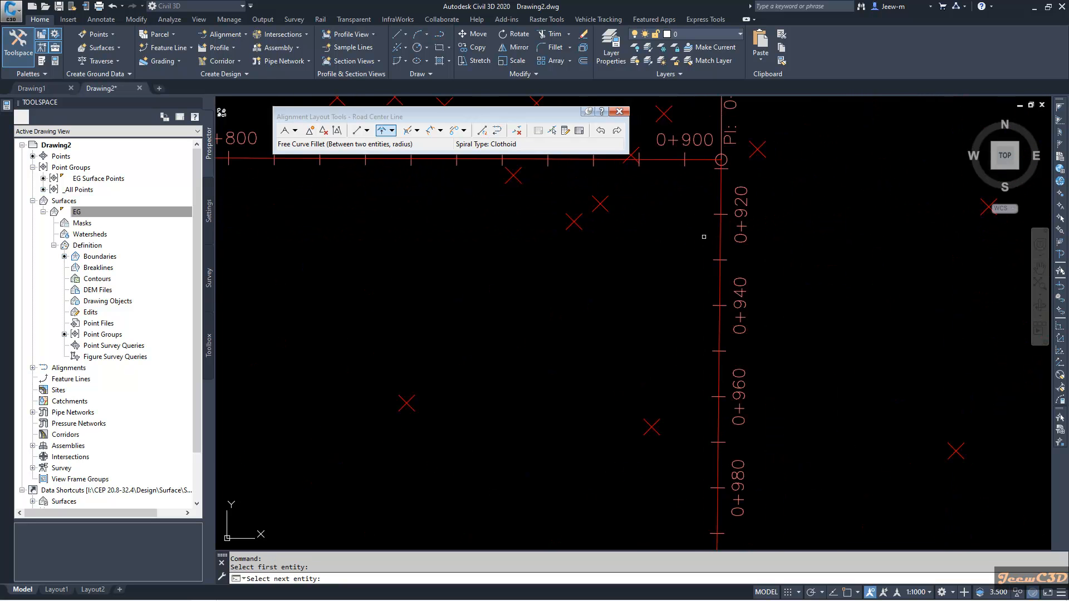
{"action": "left_click", "coordinate": [720, 325]}
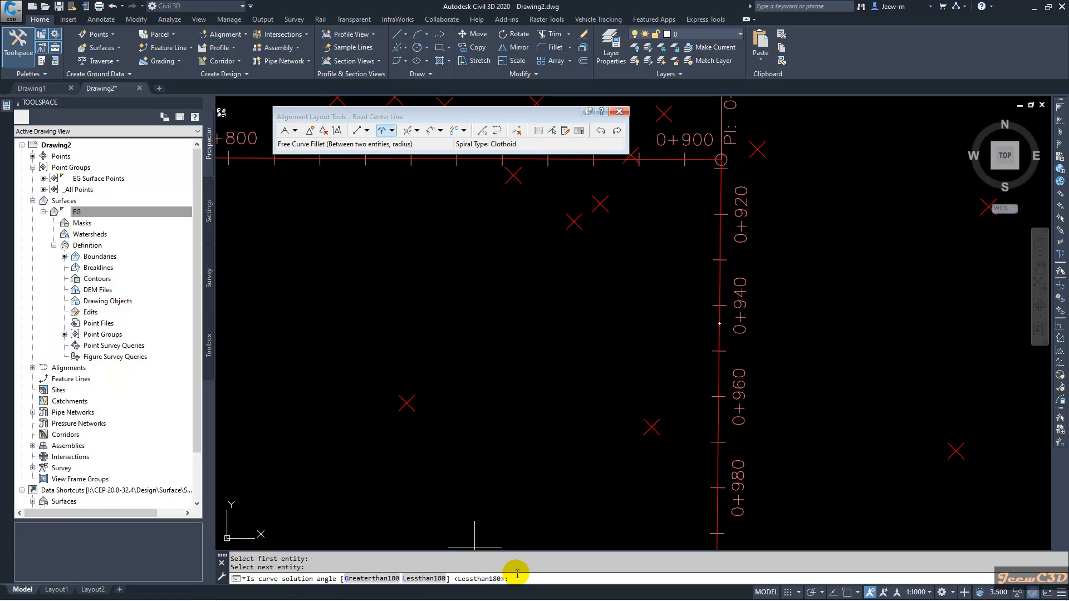
{"action": "key", "text": "Return"}
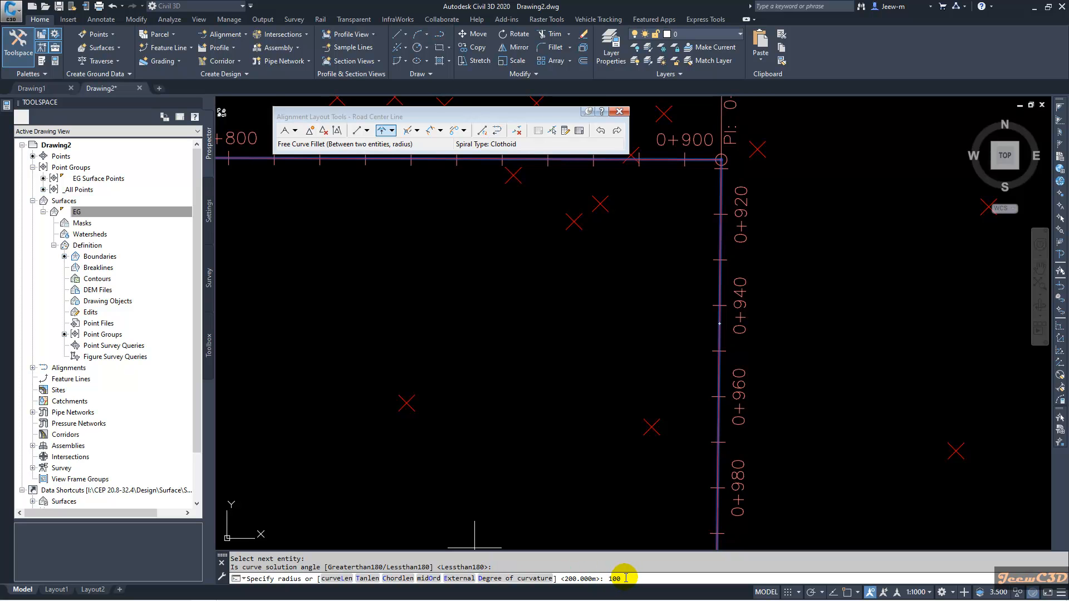
{"action": "key", "text": "Return"}
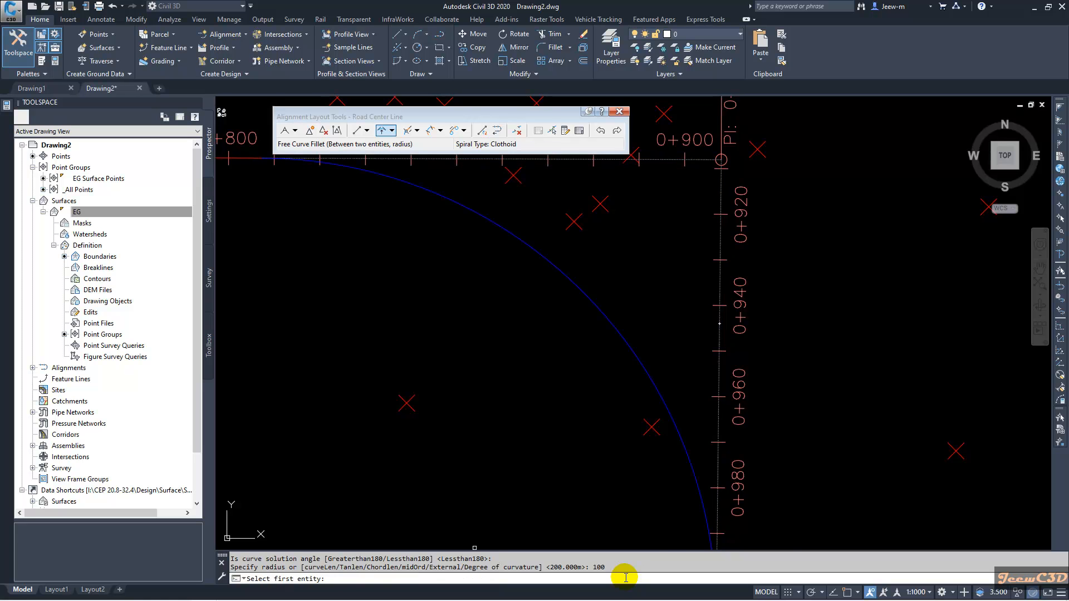
{"action": "scroll", "coordinate": [634, 363], "scroll_direction": "down", "scroll_amount": 6}
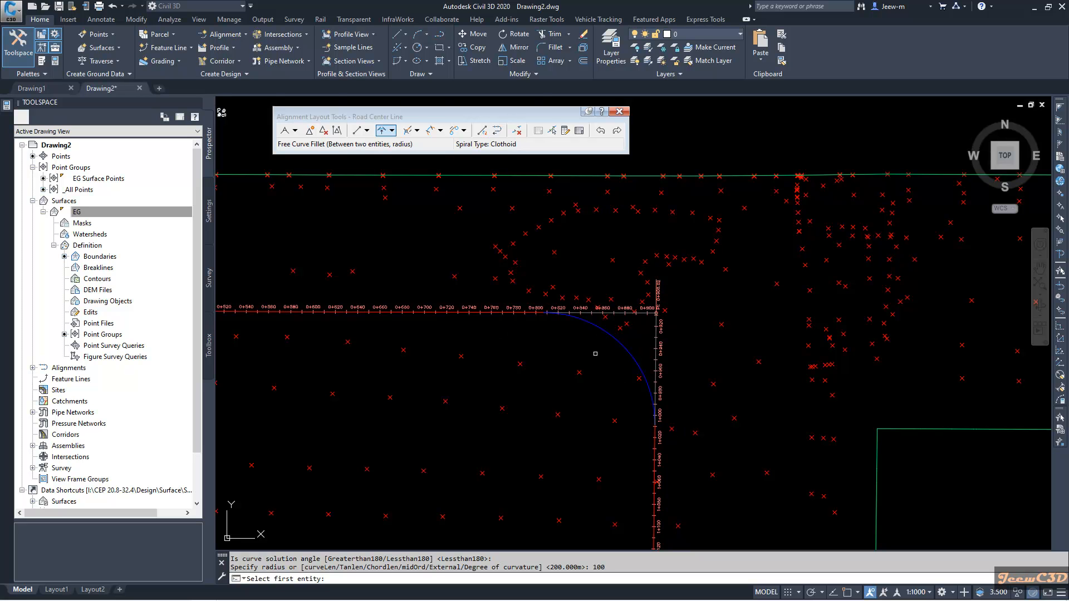
{"action": "key", "text": "Return"}
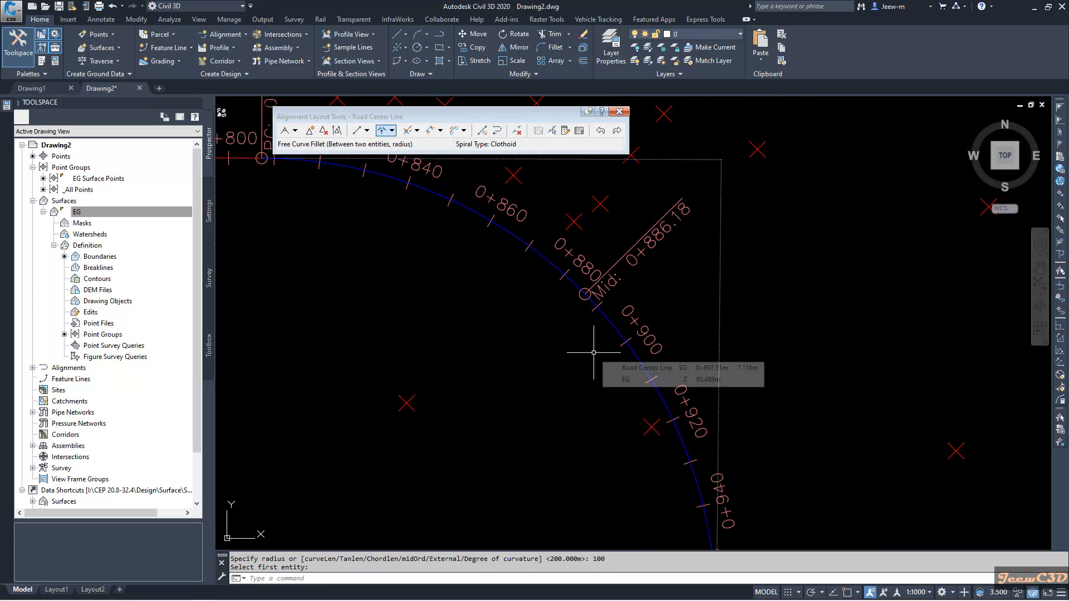
Step: Inspect the corner curve's station and geometry point labels, the overall alignment and the labels along its northern tangent
{"action": "scroll", "coordinate": [593, 352], "scroll_direction": "down", "scroll_amount": 6}
{"action": "middle_click_drag", "start_coordinate": [594, 353], "coordinate": [611, 281]}
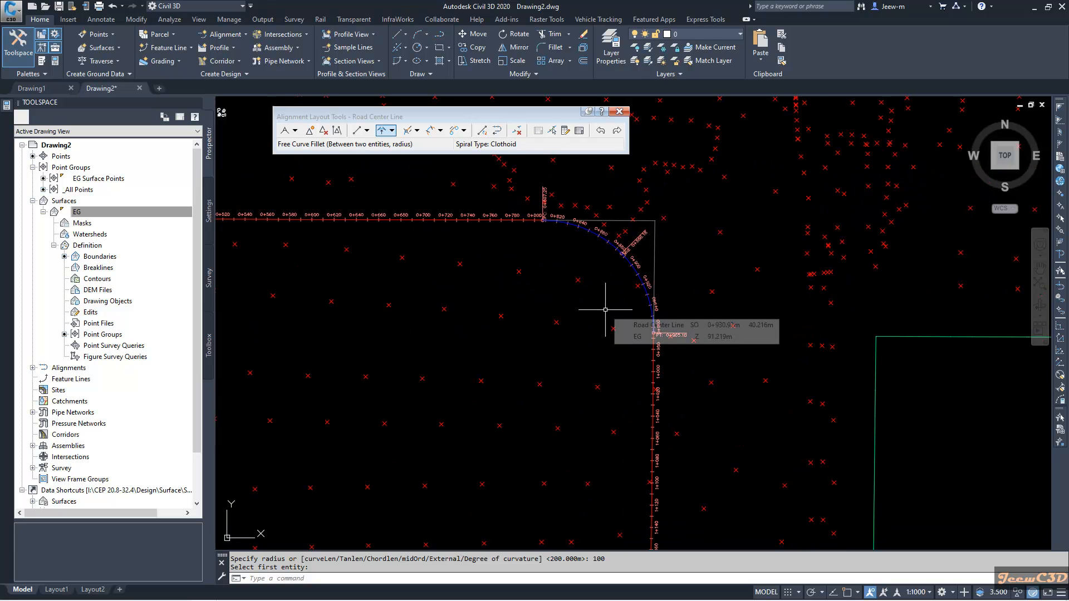
{"action": "scroll", "coordinate": [565, 231], "scroll_direction": "up", "scroll_amount": 4}
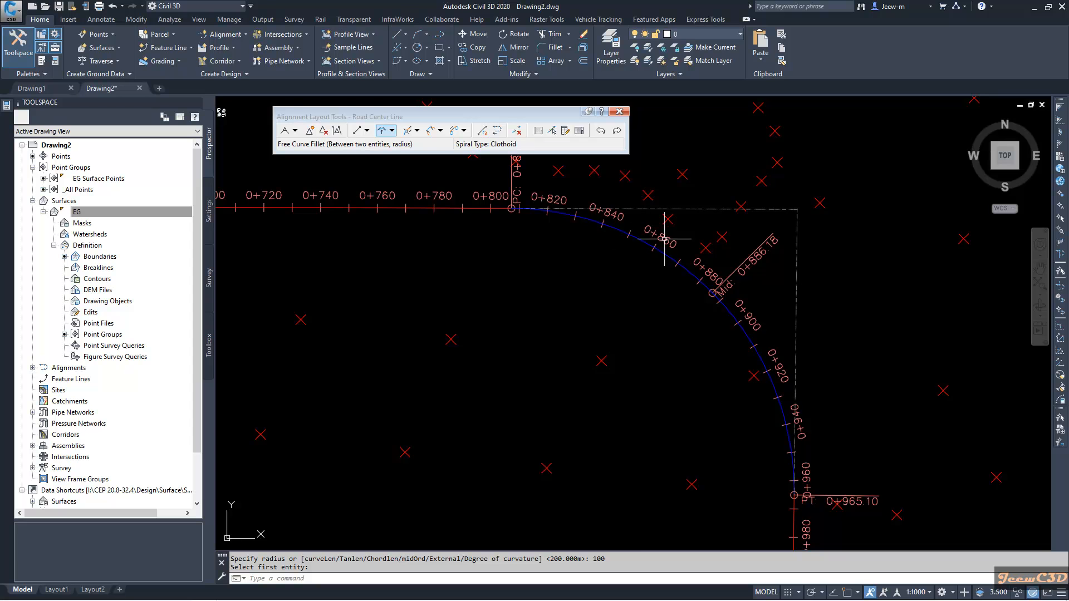
{"action": "middle_click_drag", "start_coordinate": [690, 312], "coordinate": [675, 224]}
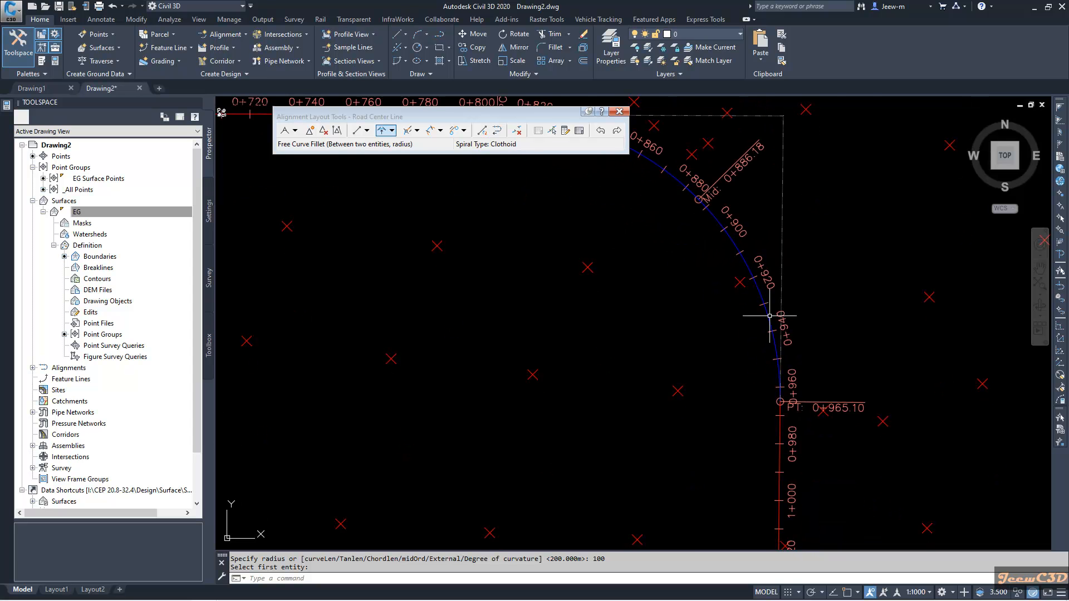
{"action": "scroll", "coordinate": [746, 334], "scroll_direction": "down", "scroll_amount": 6}
{"action": "scroll", "coordinate": [728, 288], "scroll_direction": "down", "scroll_amount": 5}
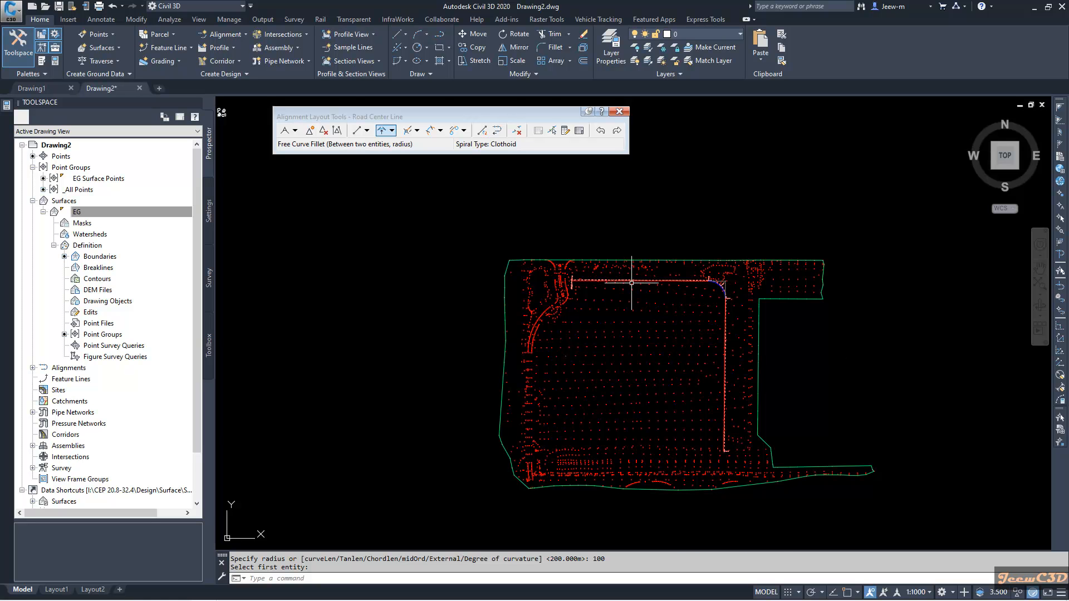
{"action": "scroll", "coordinate": [617, 279], "scroll_direction": "up", "scroll_amount": 10}
{"action": "scroll", "coordinate": [628, 273], "scroll_direction": "up", "scroll_amount": 2}
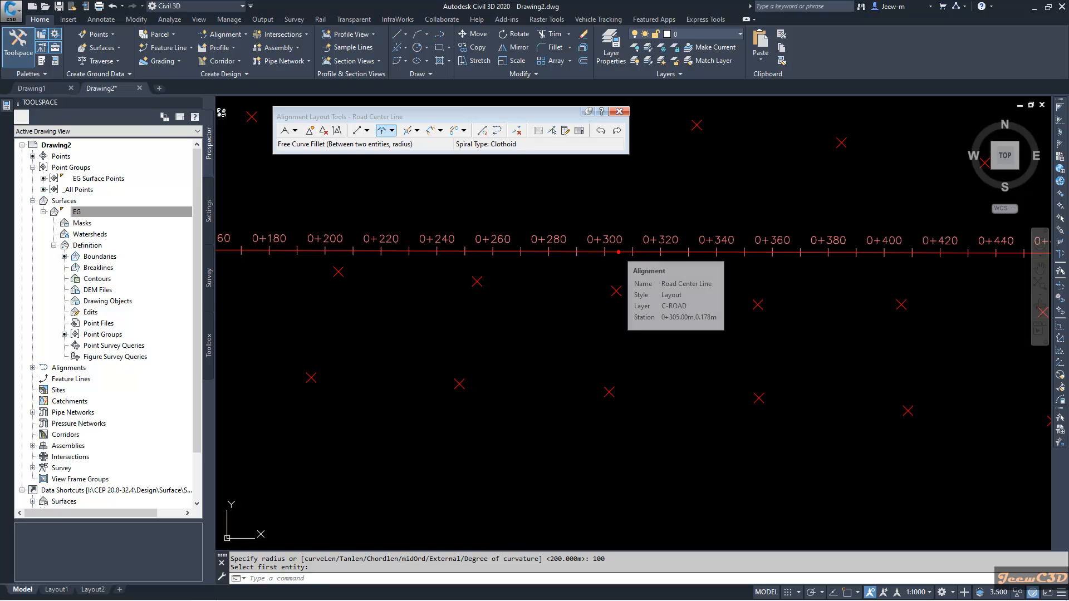
{"action": "key", "text": "Escape"}
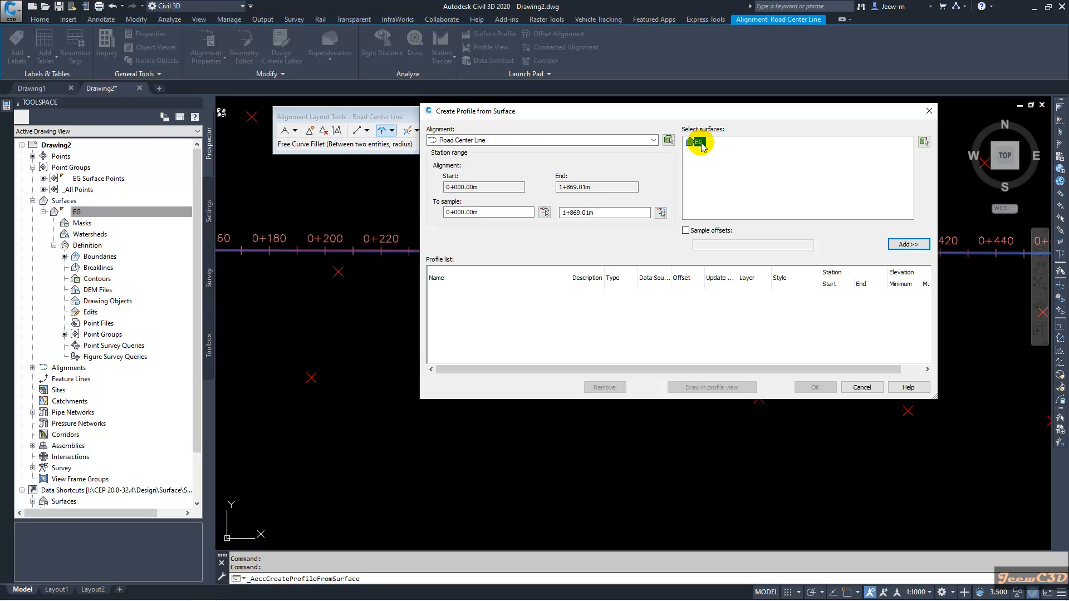
Step: Add a surface profile from EG along Road Center Line and place its profile view in the empty area east of the site
{"action": "left_click", "coordinate": [907, 244]}
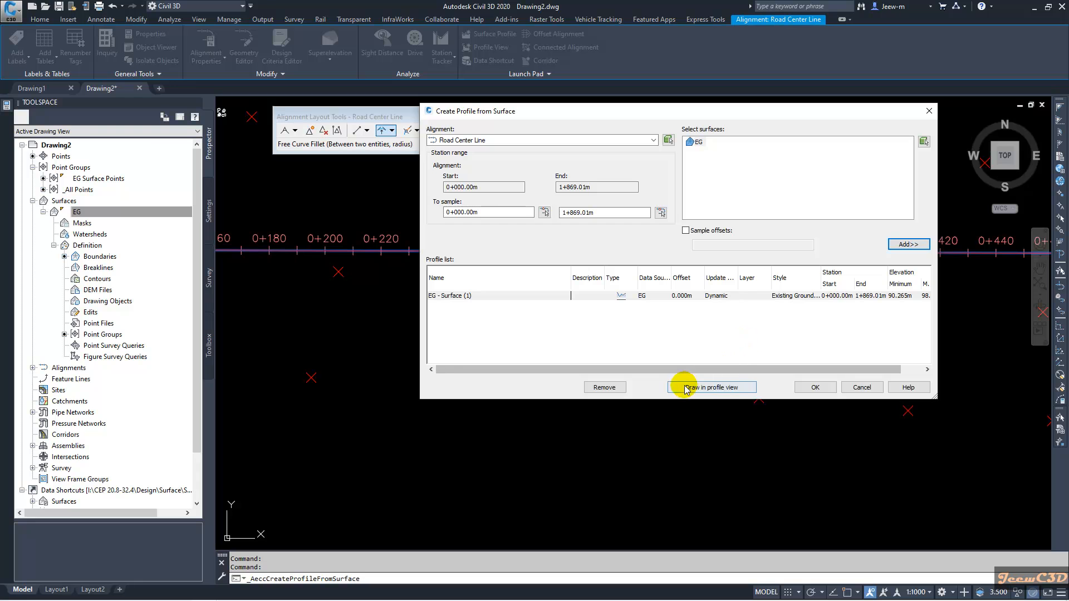
{"action": "left_click", "coordinate": [721, 390]}
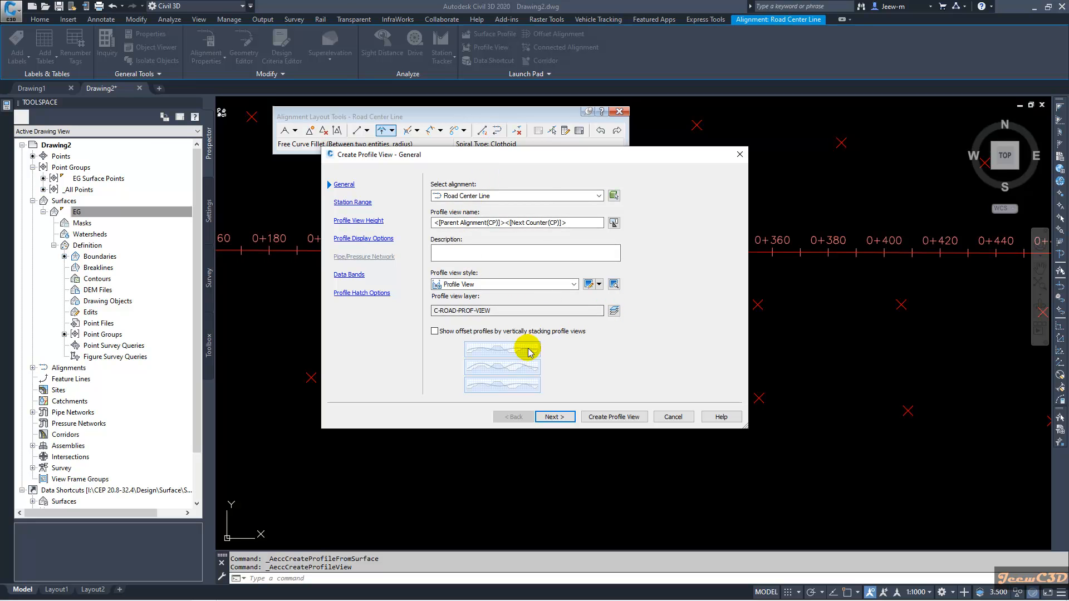
{"action": "left_click", "coordinate": [626, 419]}
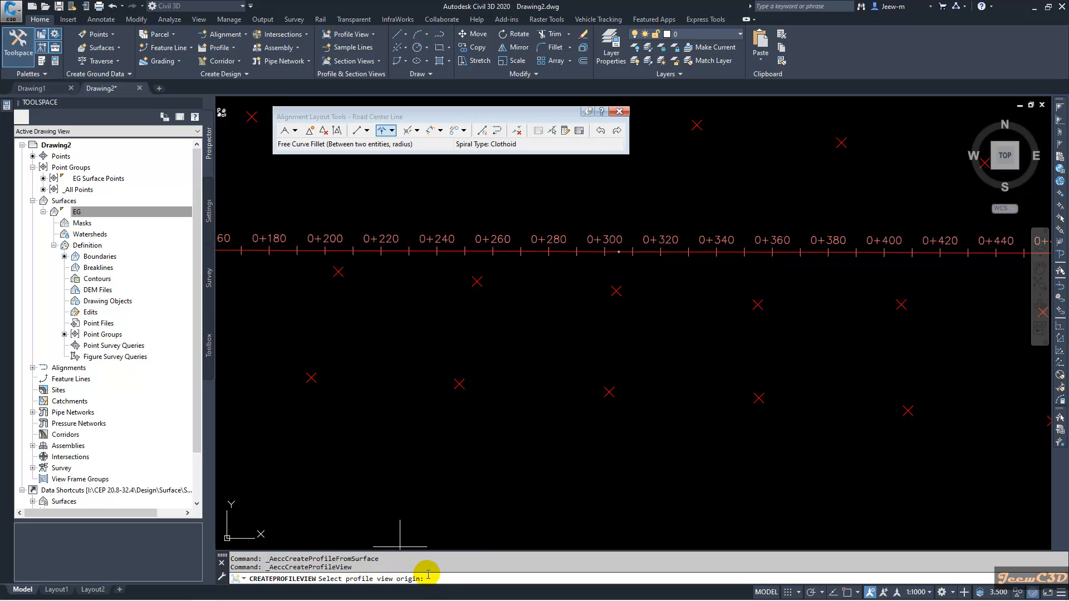
{"action": "scroll", "coordinate": [555, 364], "scroll_direction": "down", "scroll_amount": 4}
{"action": "scroll", "coordinate": [555, 365], "scroll_direction": "down", "scroll_amount": 9}
{"action": "middle_click_drag", "start_coordinate": [640, 364], "coordinate": [405, 364]}
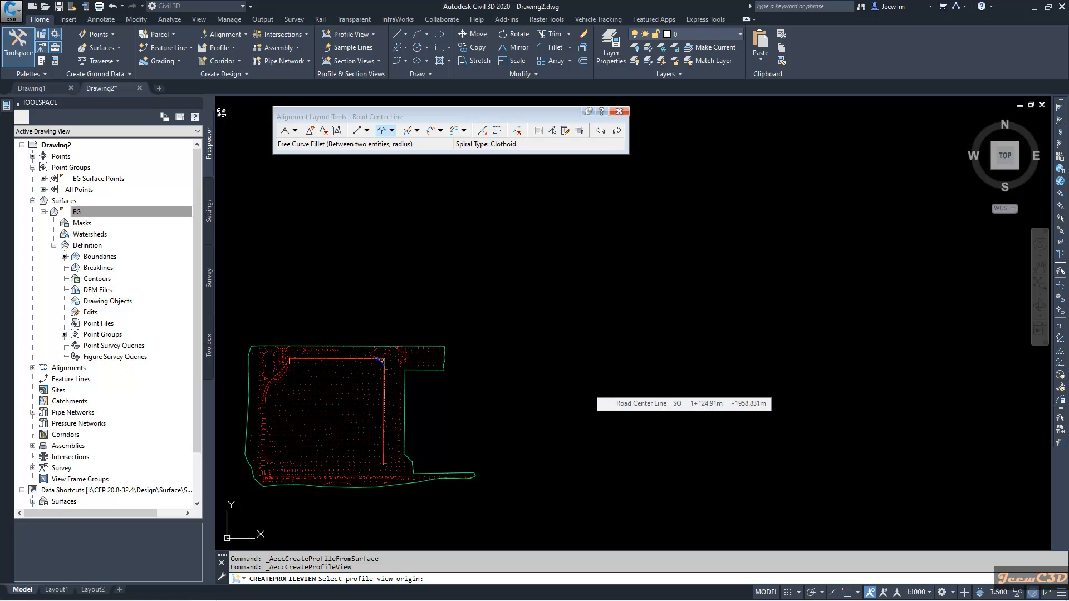
{"action": "left_click", "coordinate": [588, 388]}
Step: Compare the new profile view with the road alignment, from the start station labels to the corner curve and southern tangent
{"action": "scroll", "coordinate": [592, 376], "scroll_direction": "up", "scroll_amount": 7}
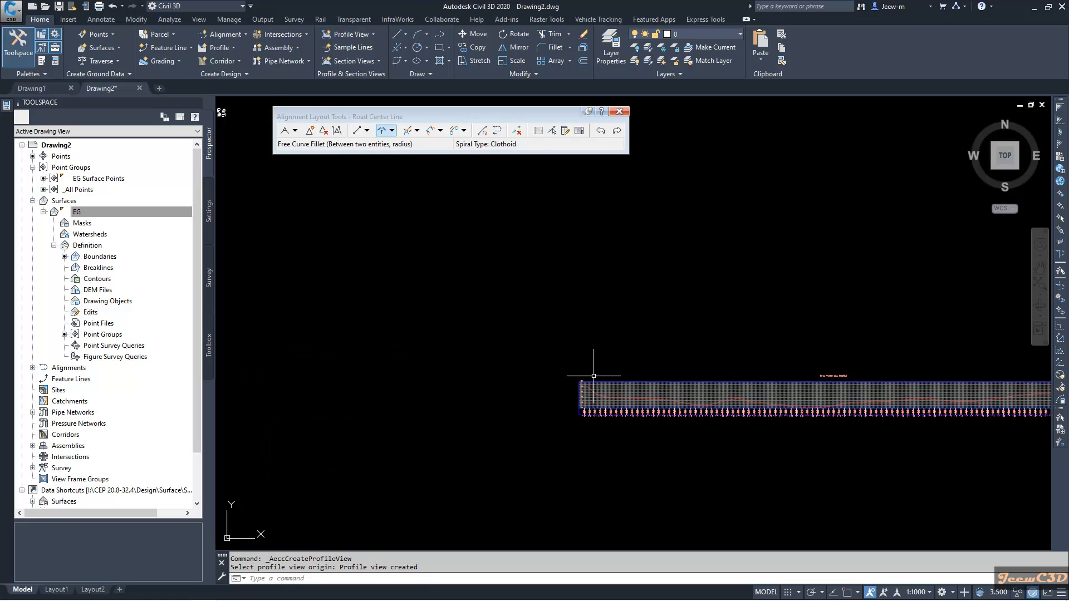
{"action": "scroll", "coordinate": [616, 392], "scroll_direction": "down", "scroll_amount": 4}
{"action": "scroll", "coordinate": [586, 409], "scroll_direction": "up", "scroll_amount": 8}
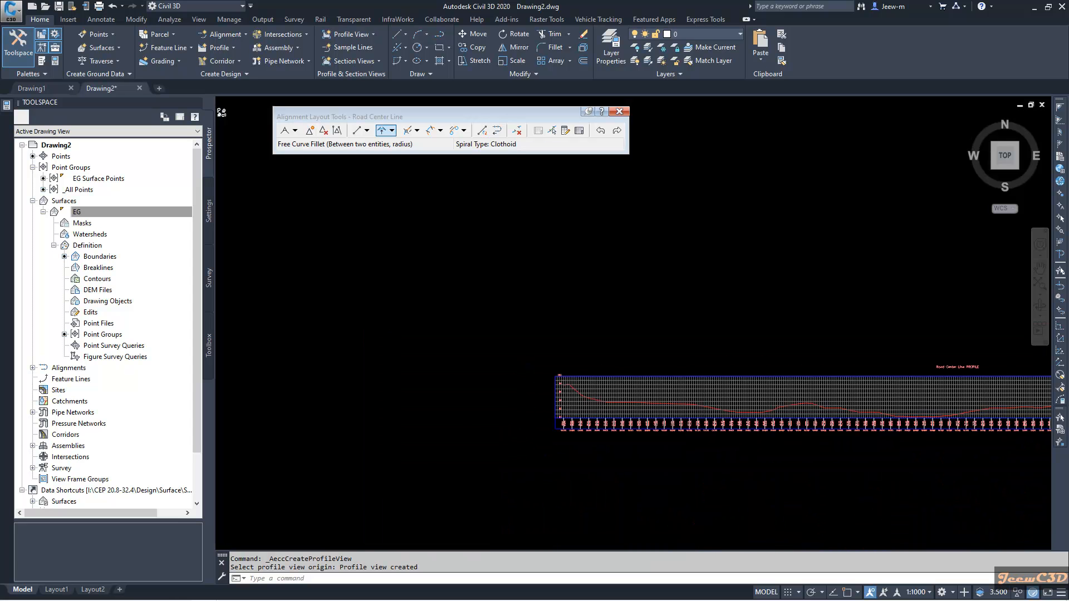
{"action": "scroll", "coordinate": [587, 409], "scroll_direction": "down", "scroll_amount": 7}
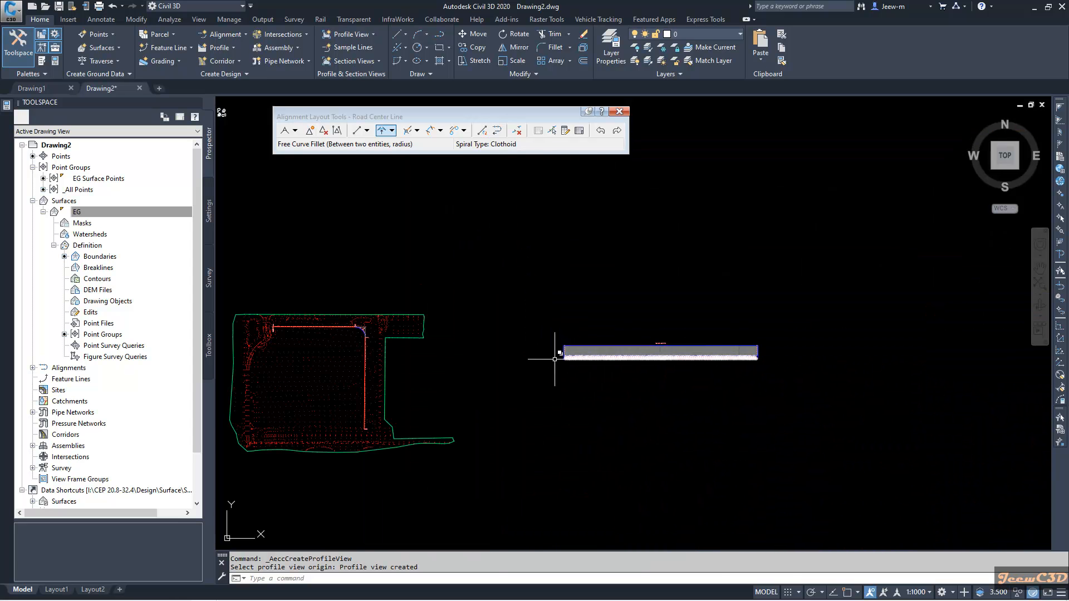
{"action": "scroll", "coordinate": [269, 303], "scroll_direction": "up", "scroll_amount": 8}
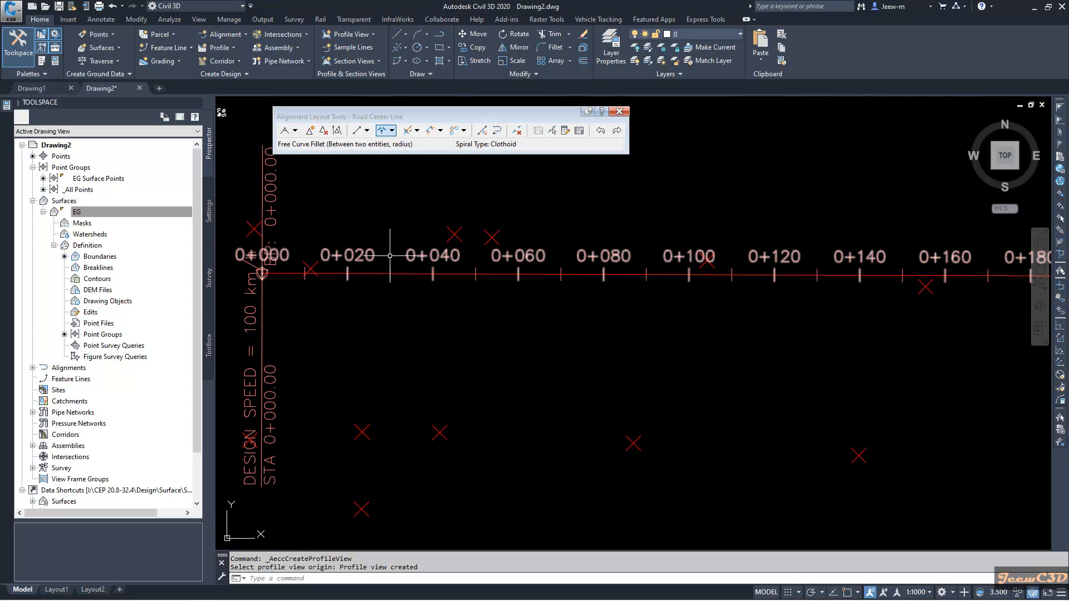
{"action": "scroll", "coordinate": [658, 282], "scroll_direction": "down", "scroll_amount": 6}
{"action": "middle_click_drag", "start_coordinate": [760, 303], "coordinate": [428, 286]}
{"action": "scroll", "coordinate": [434, 287], "scroll_direction": "down", "scroll_amount": 3}
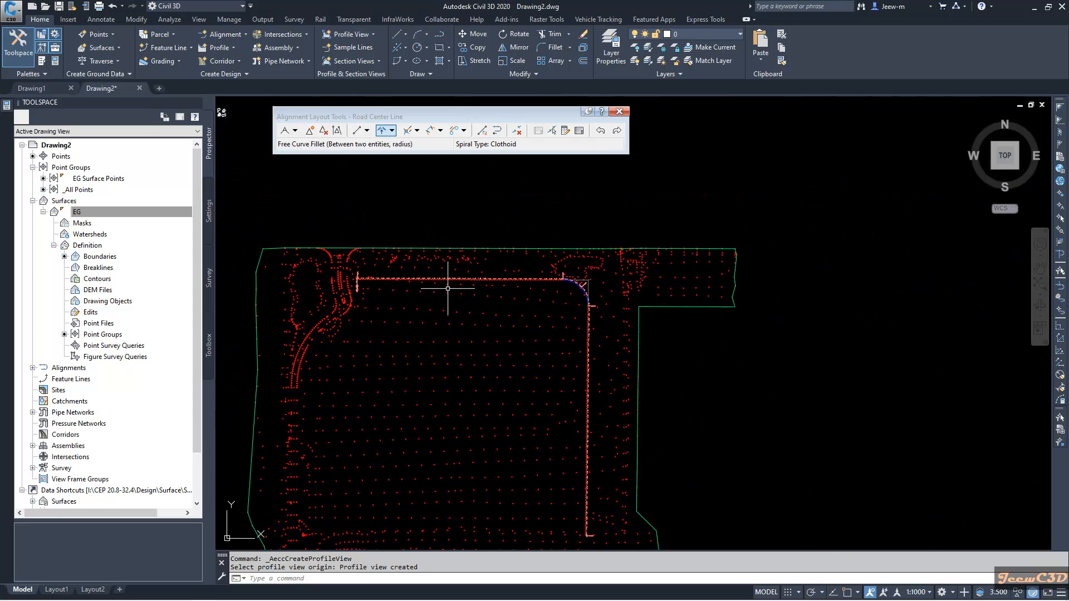
{"action": "middle_click_drag", "start_coordinate": [840, 370], "coordinate": [604, 327]}
{"action": "scroll", "coordinate": [606, 327], "scroll_direction": "down", "scroll_amount": 3}
{"action": "scroll", "coordinate": [711, 311], "scroll_direction": "up", "scroll_amount": 3}
Step: Examine the existing ground line, elevation axis and station band along the full length of the profile view
{"action": "scroll", "coordinate": [712, 311], "scroll_direction": "up", "scroll_amount": 5}
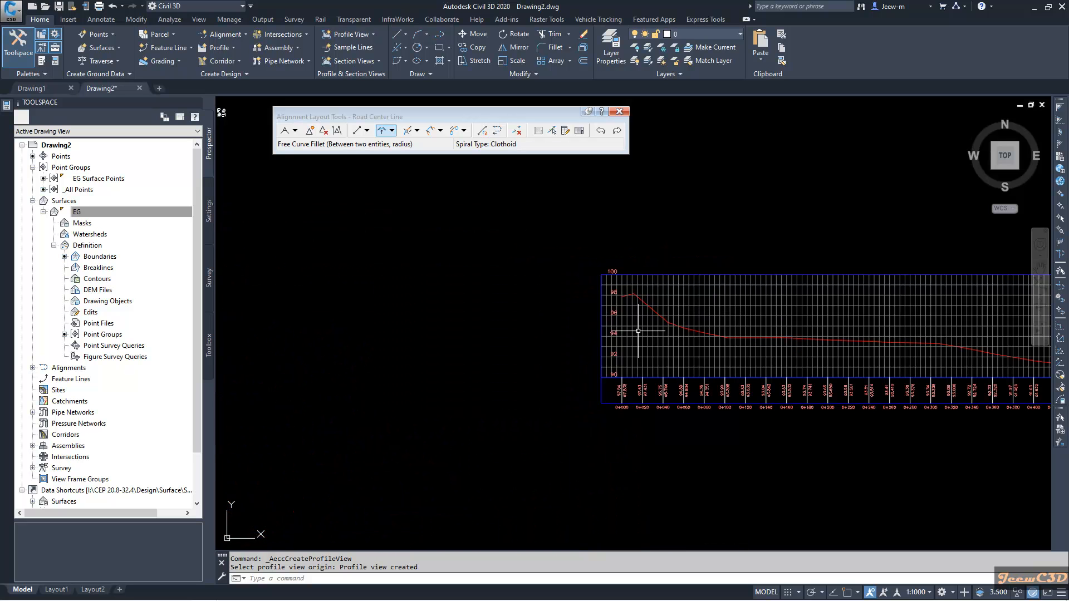
{"action": "scroll", "coordinate": [654, 312], "scroll_direction": "up", "scroll_amount": 3}
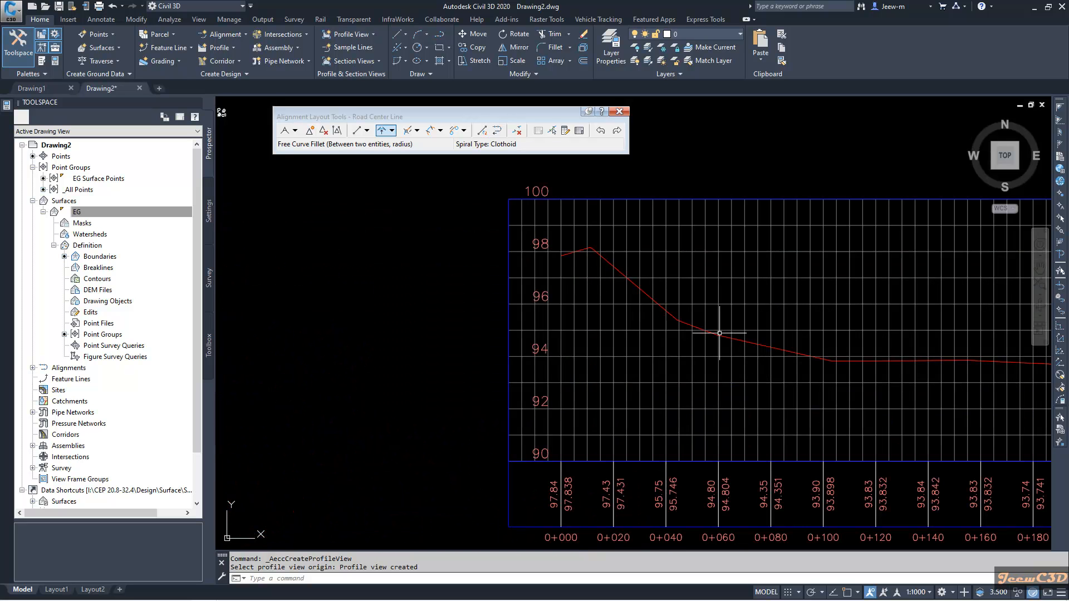
{"action": "scroll", "coordinate": [410, 298], "scroll_direction": "down", "scroll_amount": 5}
{"action": "middle_click_drag", "start_coordinate": [824, 322], "coordinate": [511, 316]}
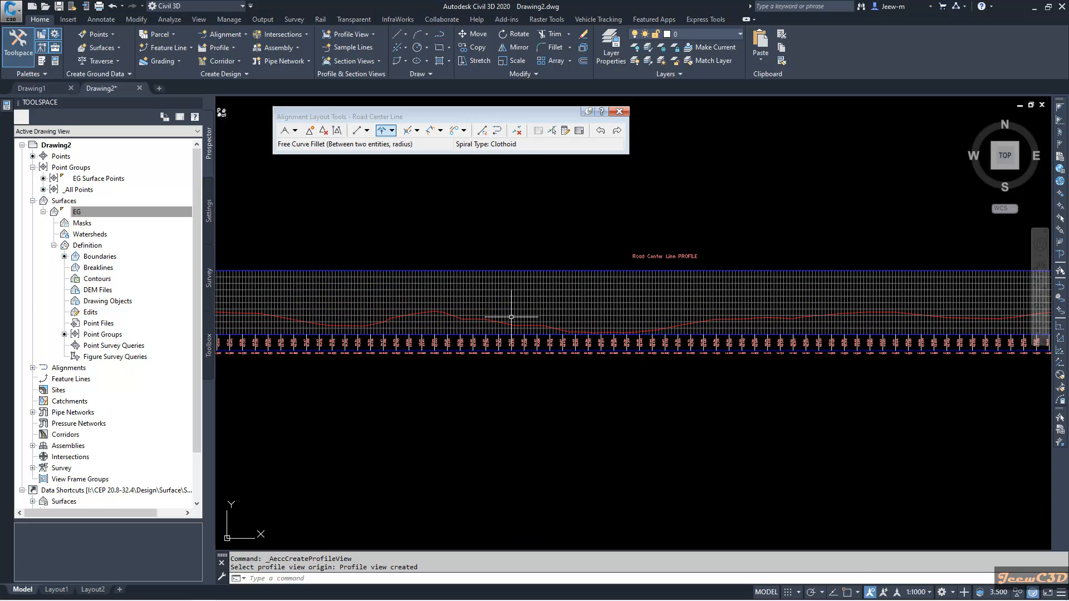
{"action": "scroll", "coordinate": [909, 315], "scroll_direction": "down", "scroll_amount": 4}
{"action": "middle_click_drag", "start_coordinate": [889, 312], "coordinate": [623, 311]}
{"action": "scroll", "coordinate": [739, 311], "scroll_direction": "up", "scroll_amount": 2}
{"action": "scroll", "coordinate": [584, 301], "scroll_direction": "down", "scroll_amount": 6}
{"action": "scroll", "coordinate": [563, 311], "scroll_direction": "up", "scroll_amount": 4}
{"action": "scroll", "coordinate": [564, 311], "scroll_direction": "up", "scroll_amount": 3}
{"action": "middle_click_drag", "start_coordinate": [251, 315], "coordinate": [475, 312]}
{"action": "scroll", "coordinate": [475, 313], "scroll_direction": "up", "scroll_amount": 2}
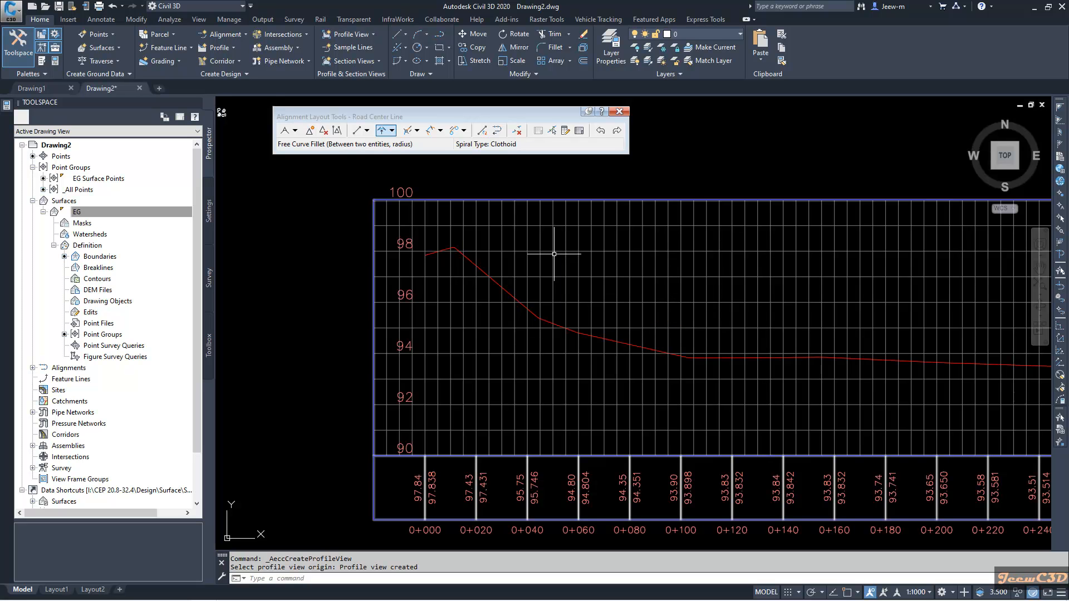
Step: Edit the profile view style so that both the vertical and horizontal grids are clipped to the highest profiles
{"action": "left_click", "coordinate": [563, 276]}
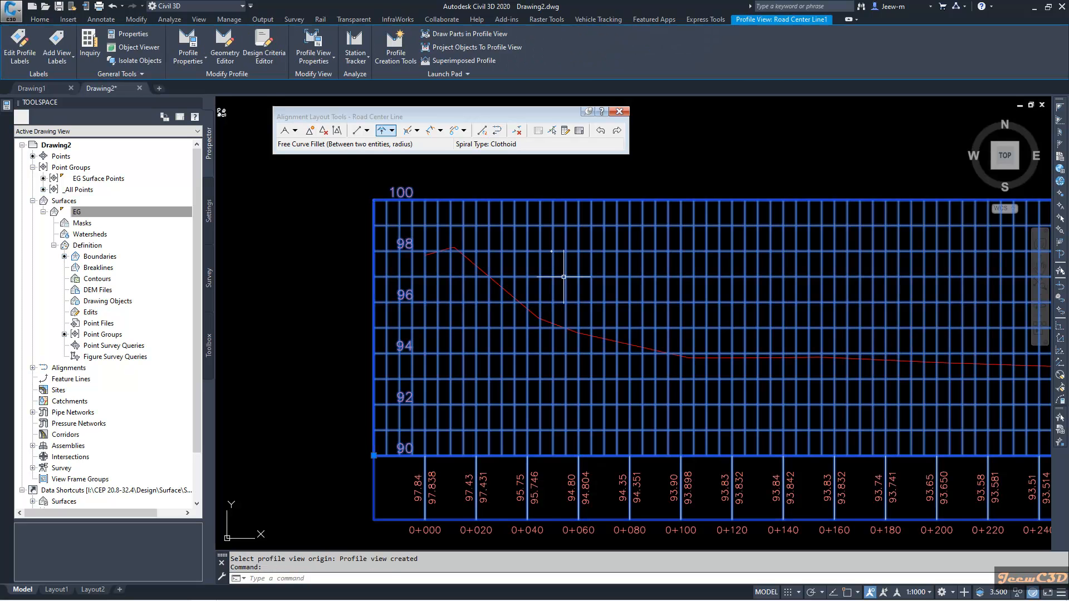
{"action": "left_click", "coordinate": [316, 63]}
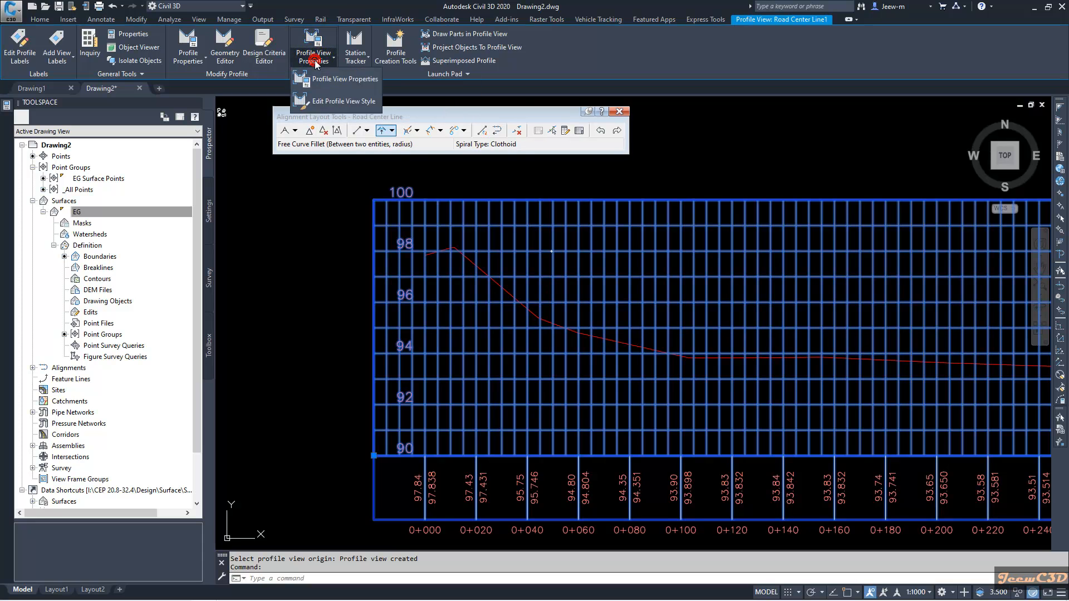
{"action": "left_click", "coordinate": [344, 101]}
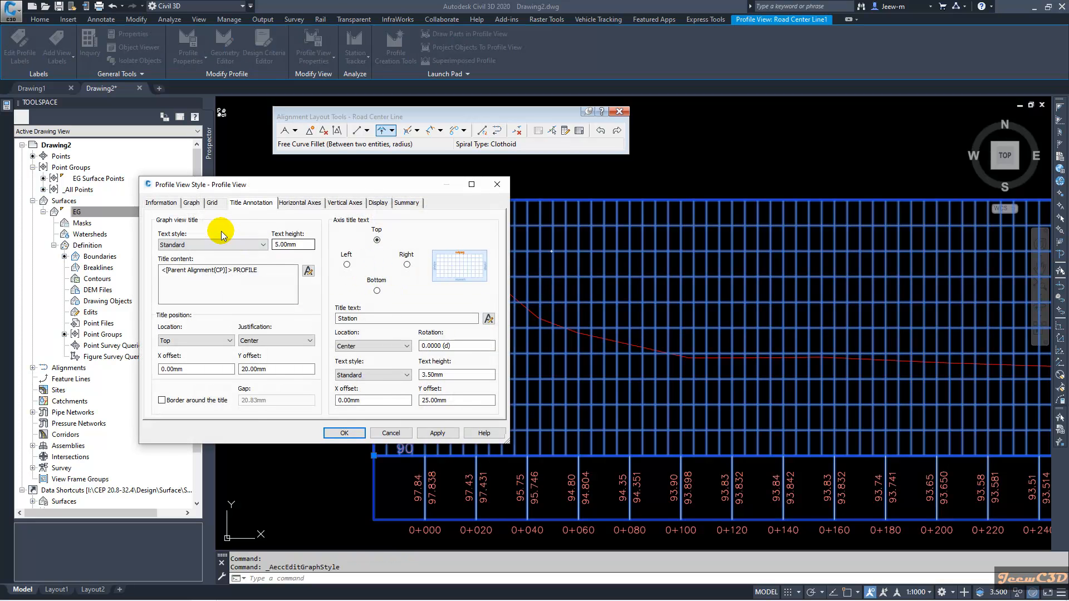
{"action": "left_click", "coordinate": [213, 203]}
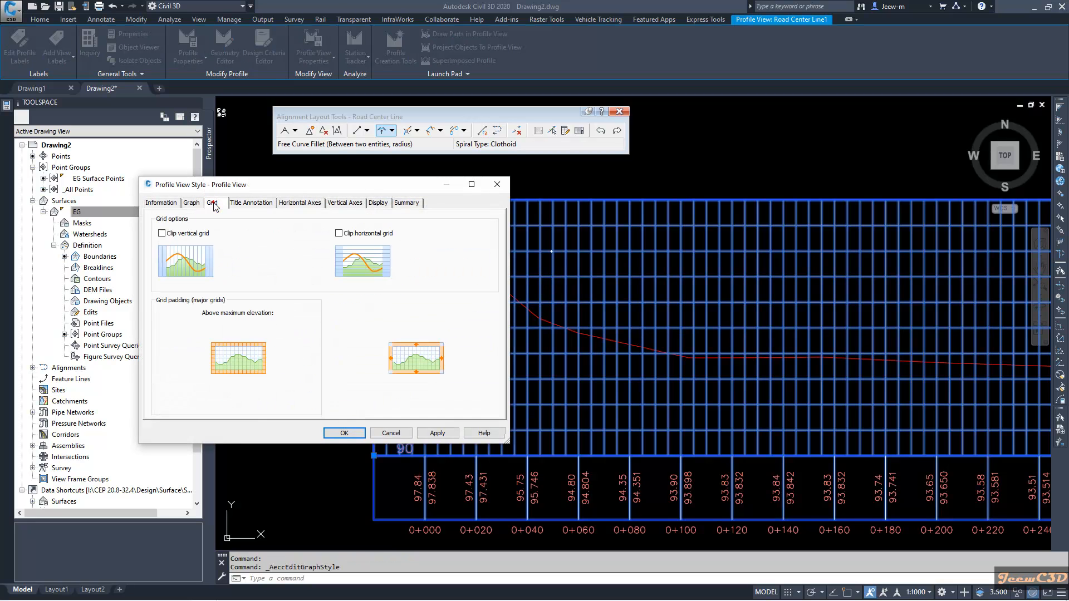
{"action": "left_click", "coordinate": [162, 236]}
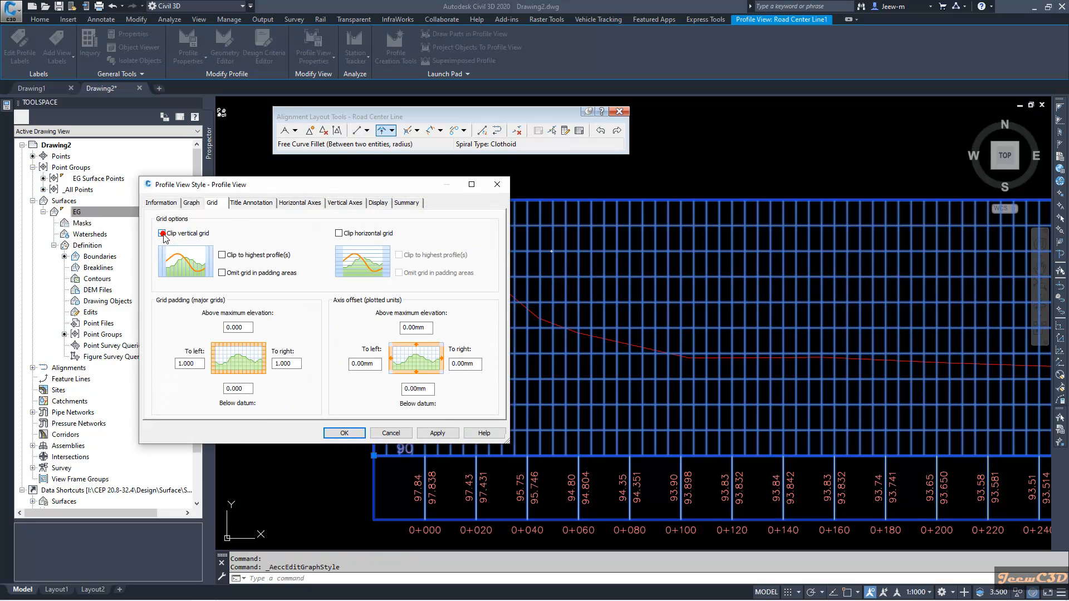
{"action": "left_click", "coordinate": [223, 256]}
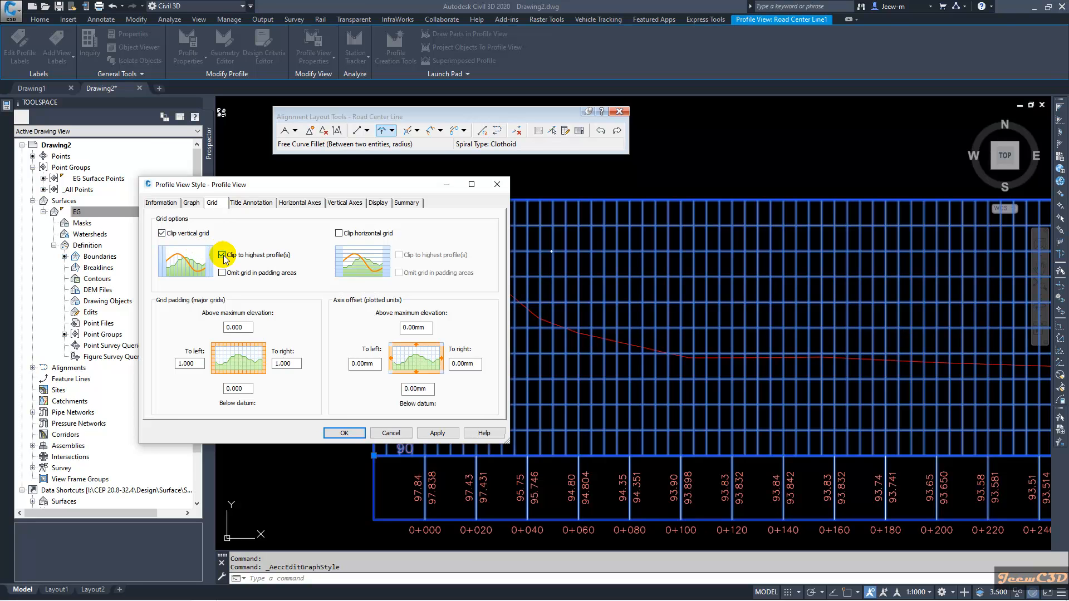
{"action": "left_click", "coordinate": [339, 234]}
{"action": "left_click", "coordinate": [399, 256]}
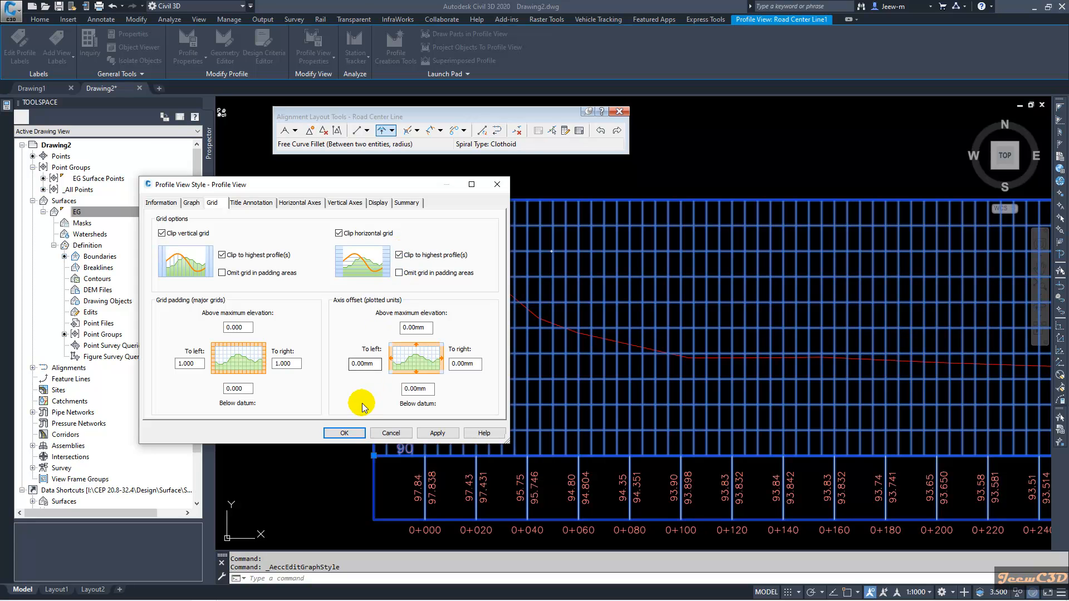
{"action": "left_click", "coordinate": [346, 433]}
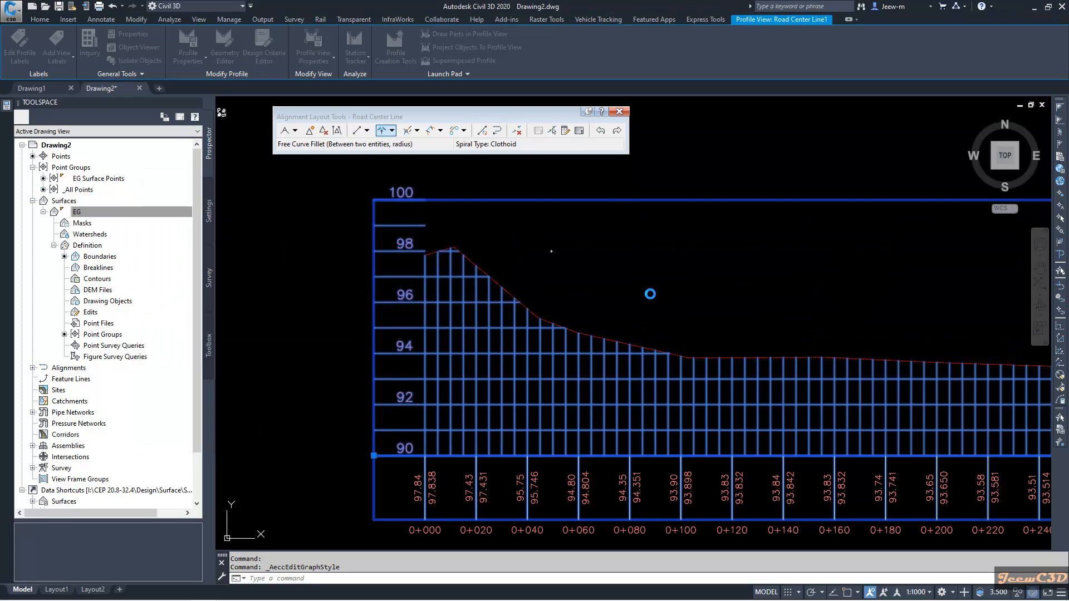
Step: Deselect the profile view and inspect its clipped grid along the ground line from the first station to the end
{"action": "scroll", "coordinate": [662, 286], "scroll_direction": "down", "scroll_amount": 5}
{"action": "scroll", "coordinate": [665, 282], "scroll_direction": "down", "scroll_amount": 4}
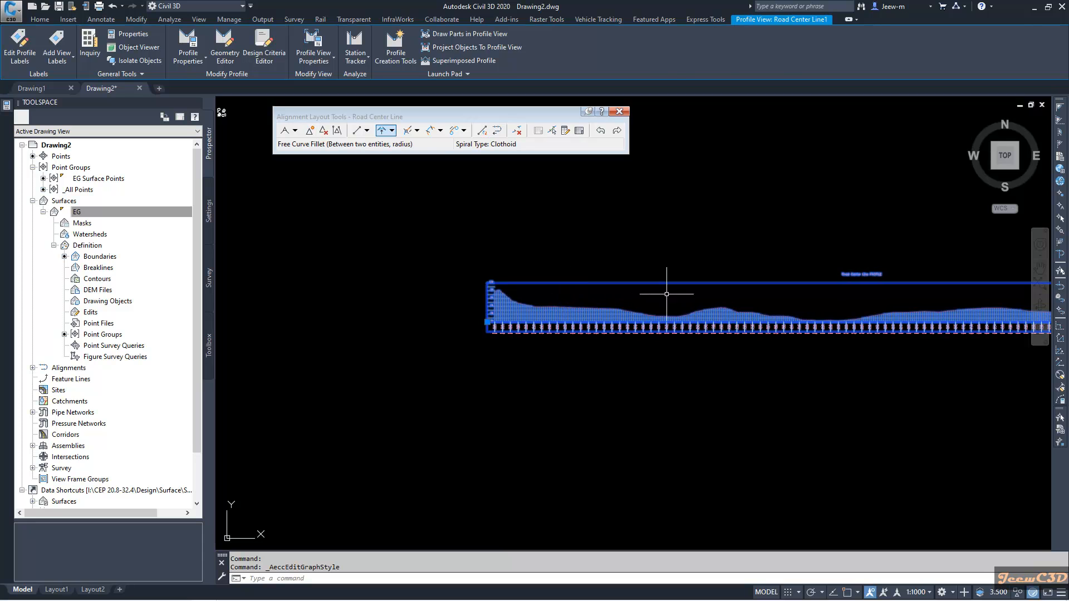
{"action": "key", "text": "Escape"}
{"action": "scroll", "coordinate": [921, 330], "scroll_direction": "down", "scroll_amount": 2}
{"action": "middle_click_drag", "start_coordinate": [921, 331], "coordinate": [690, 338]}
{"action": "scroll", "coordinate": [792, 324], "scroll_direction": "up", "scroll_amount": 6}
{"action": "scroll", "coordinate": [848, 298], "scroll_direction": "down", "scroll_amount": 6}
{"action": "scroll", "coordinate": [724, 315], "scroll_direction": "down", "scroll_amount": 5}
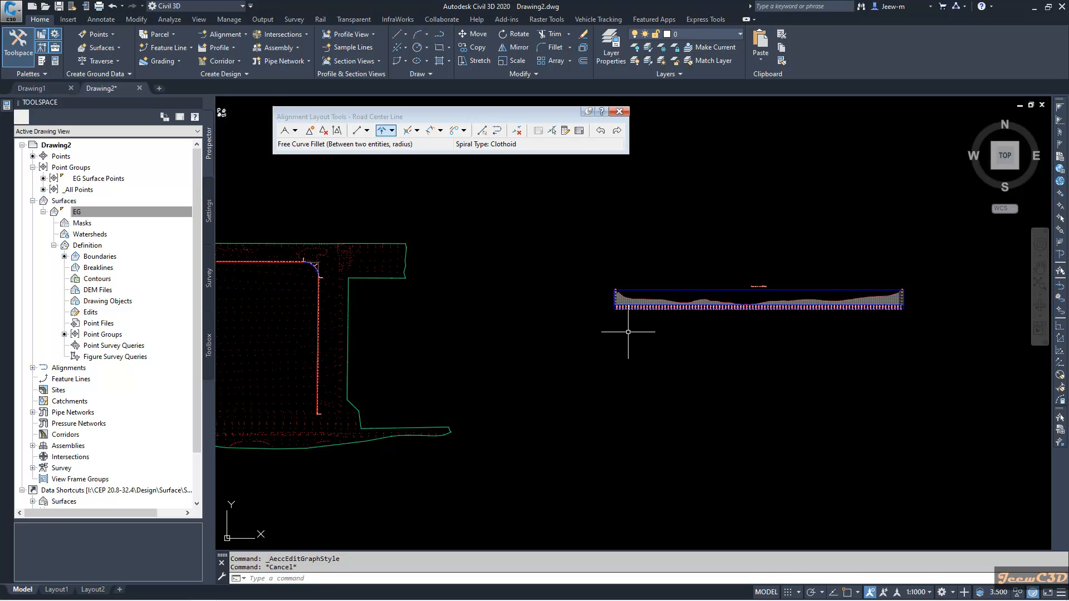
{"action": "scroll", "coordinate": [627, 332], "scroll_direction": "up", "scroll_amount": 6}
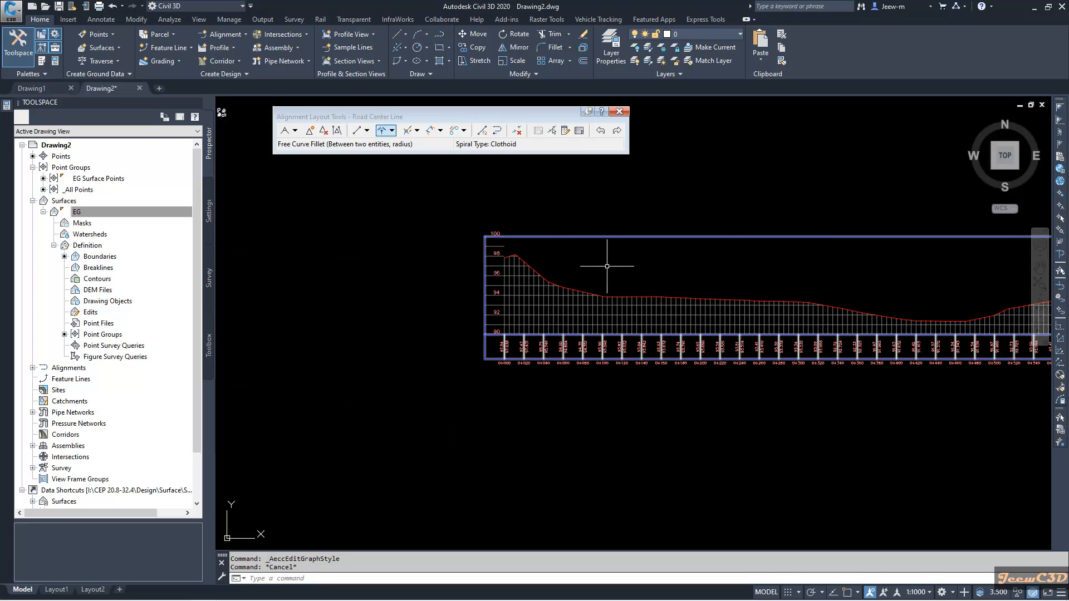
{"action": "middle_click_drag", "start_coordinate": [844, 290], "coordinate": [593, 301]}
{"action": "scroll", "coordinate": [550, 290], "scroll_direction": "down", "scroll_amount": 3}
{"action": "scroll", "coordinate": [719, 287], "scroll_direction": "down", "scroll_amount": 2}
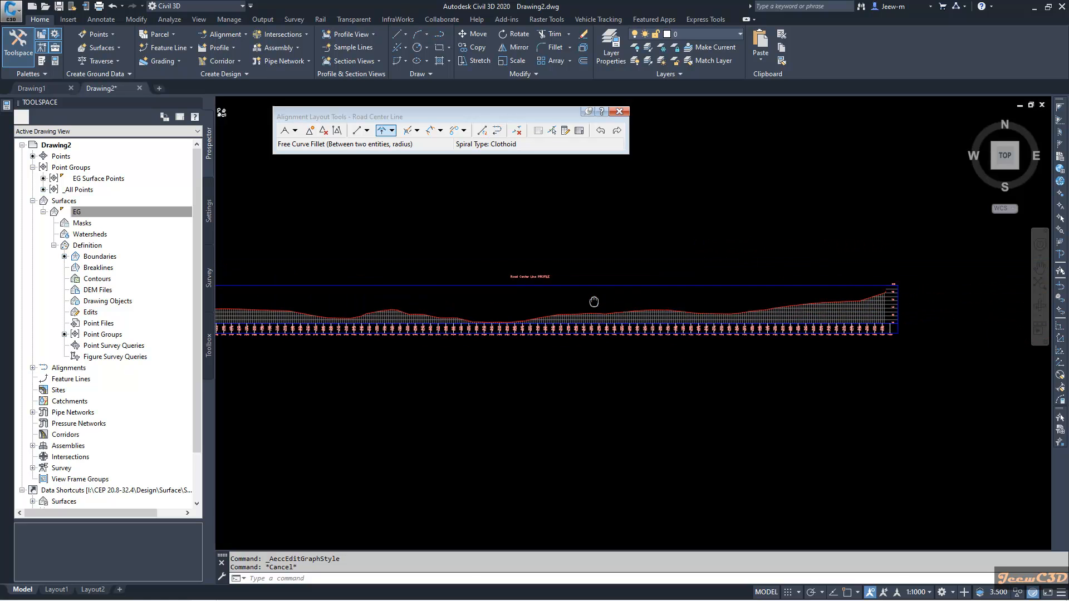
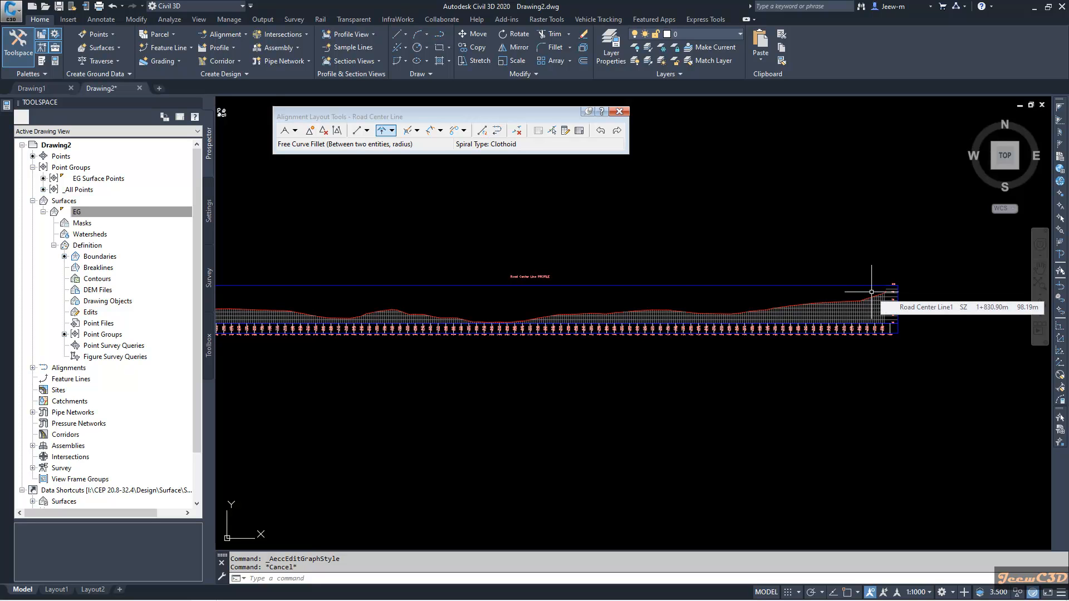
Step: Close the alignment layout tools and start a profile by layout in the profile view, naming it Final Road Profile
{"action": "left_click", "coordinate": [619, 113]}
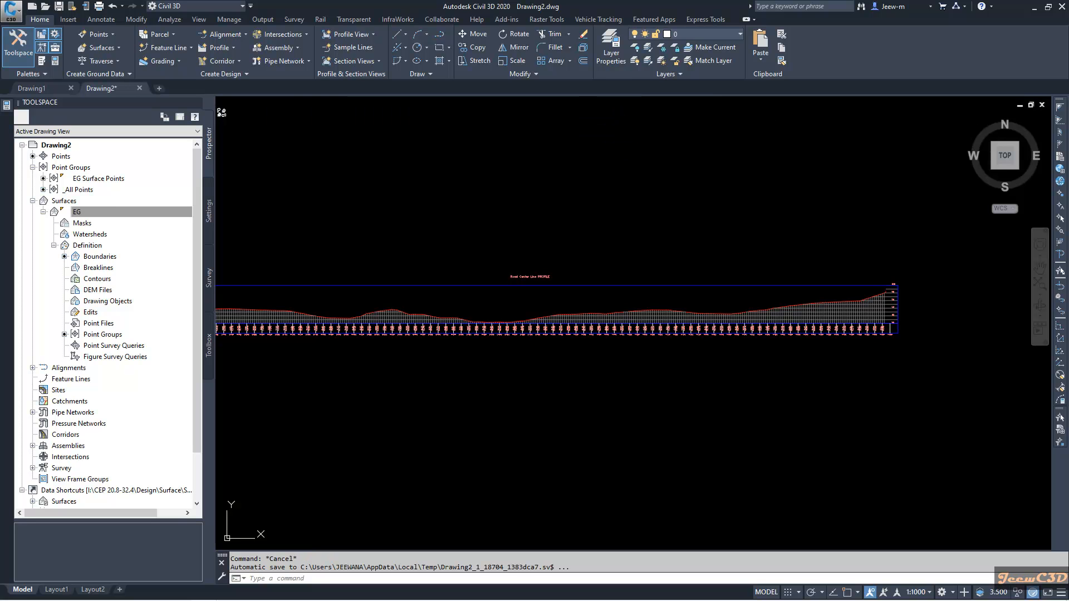
{"action": "scroll", "coordinate": [597, 210], "scroll_direction": "down", "scroll_amount": 4}
{"action": "scroll", "coordinate": [433, 251], "scroll_direction": "up", "scroll_amount": 8}
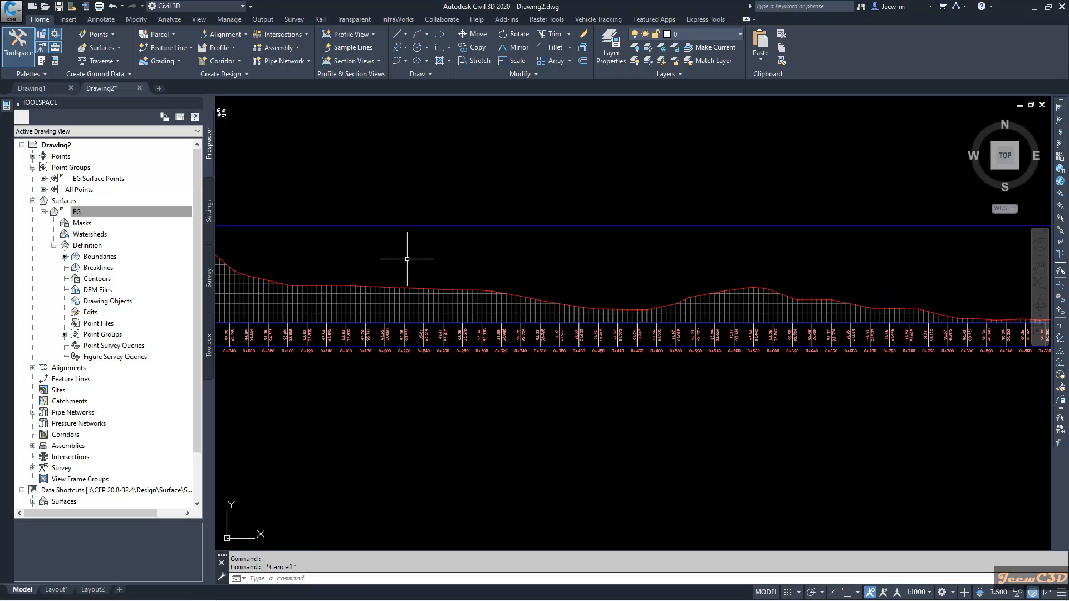
{"action": "middle_click_drag", "start_coordinate": [411, 259], "coordinate": [697, 223]}
{"action": "scroll", "coordinate": [529, 256], "scroll_direction": "up", "scroll_amount": 4}
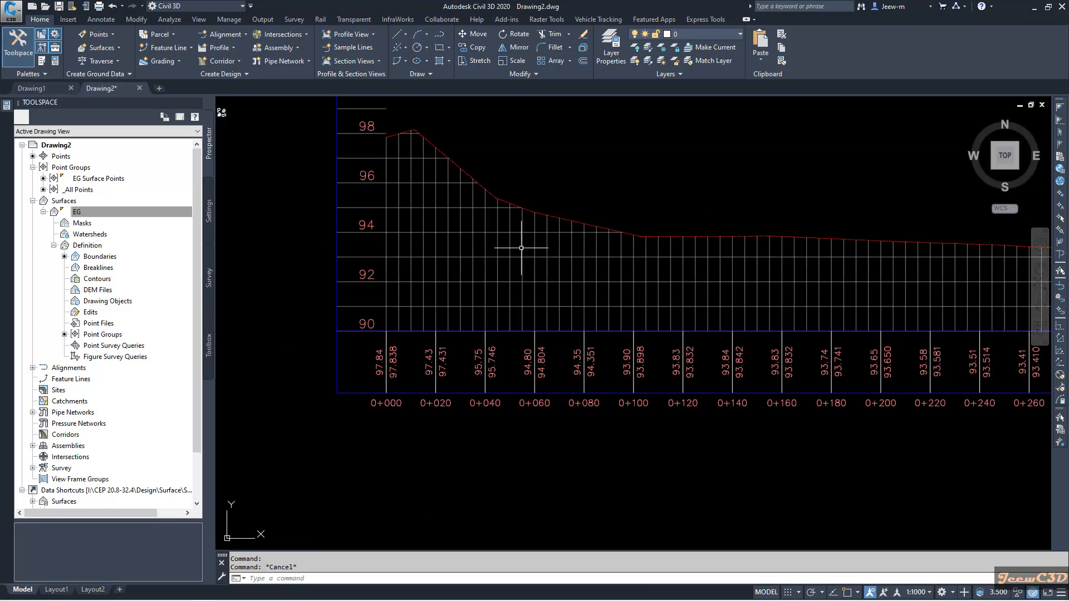
{"action": "left_click", "coordinate": [522, 243]}
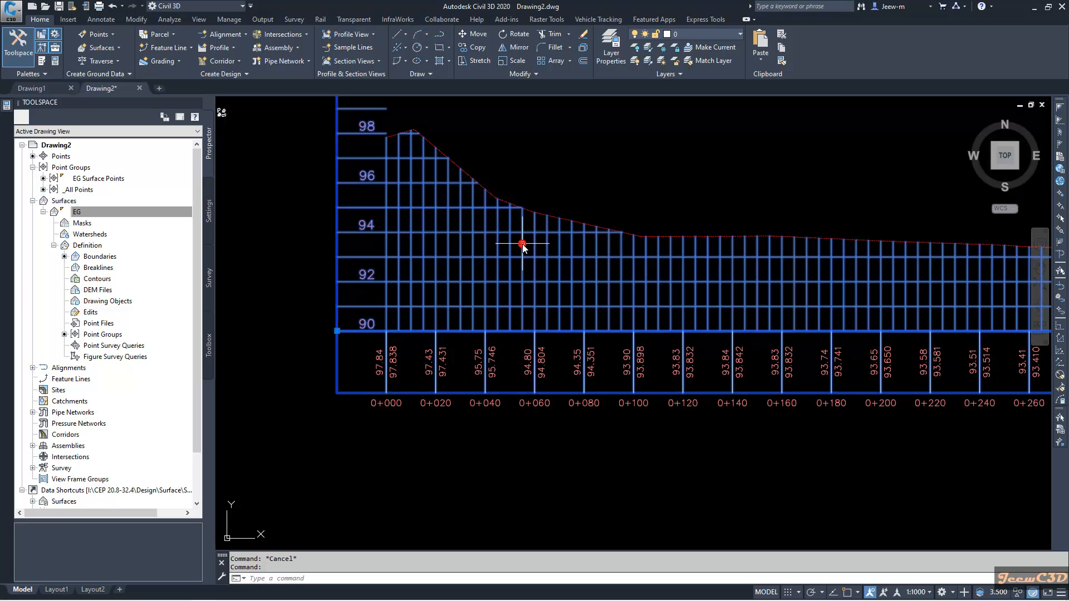
{"action": "left_click", "coordinate": [391, 59]}
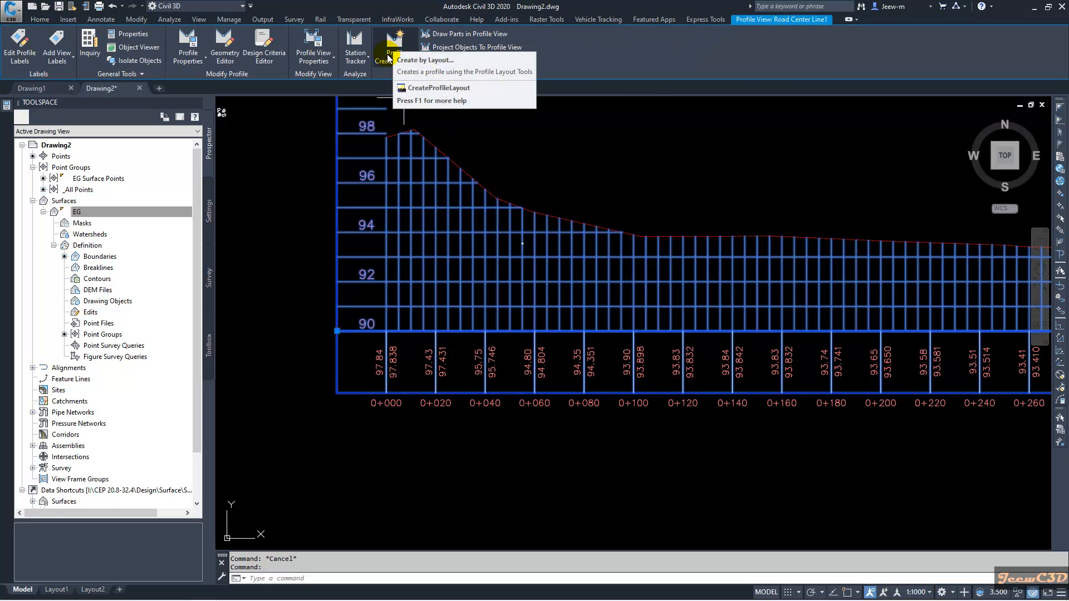
{"action": "left_click", "coordinate": [389, 50]}
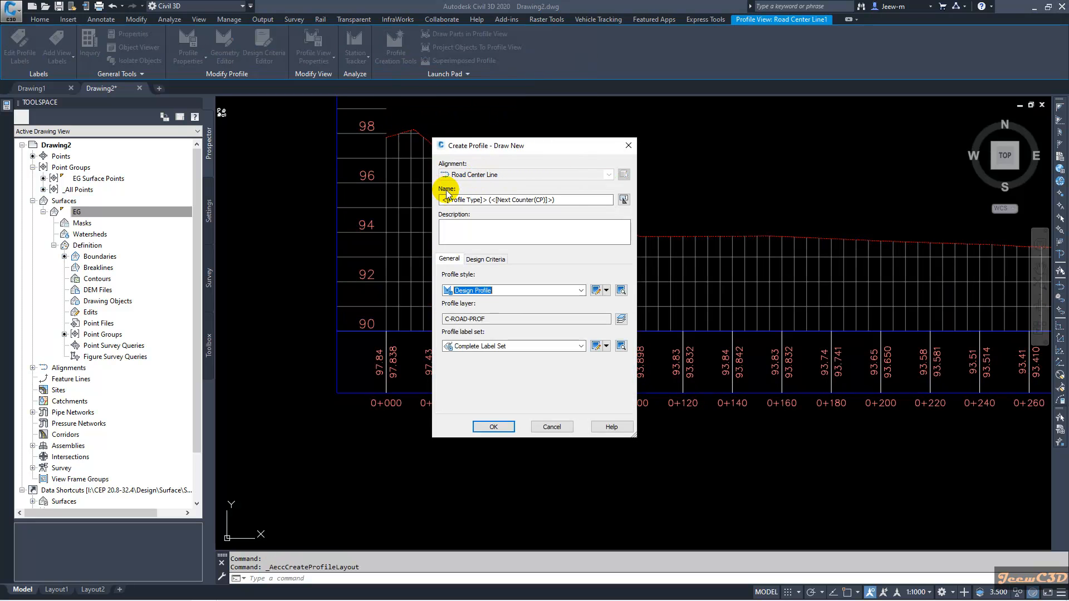
{"action": "left_click_drag", "start_coordinate": [572, 199], "coordinate": [439, 199]}
{"action": "type", "text": "Final Road Profile"}
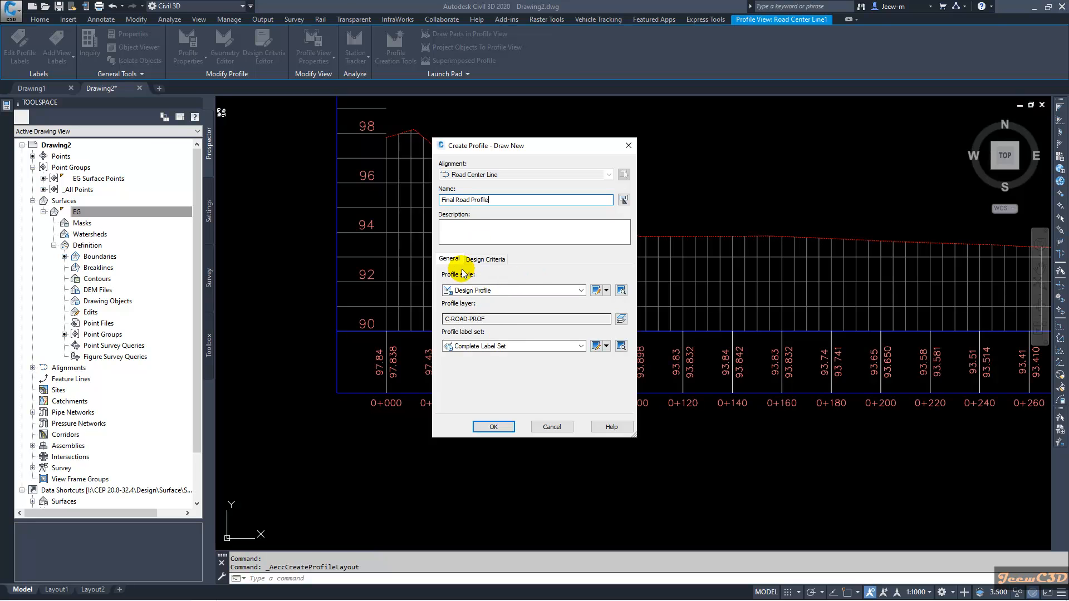
Step: Set the profile style of Final Road Profile to Layout
{"action": "left_click", "coordinate": [490, 290]}
{"action": "key", "text": "Down"}
{"action": "key", "text": "Down"}
{"action": "key", "text": "Down"}
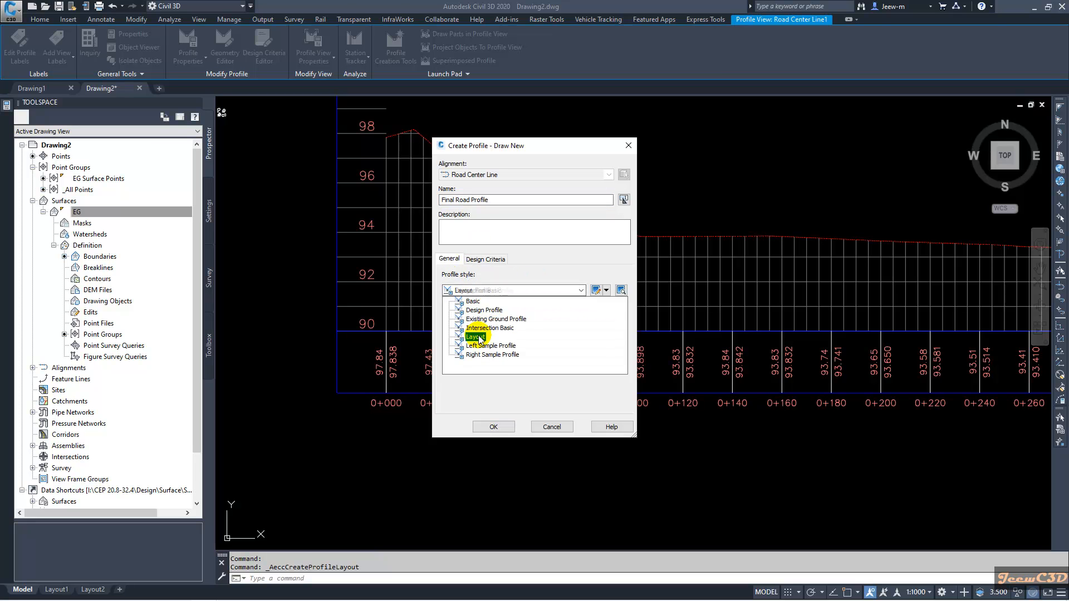
{"action": "key", "text": "Return"}
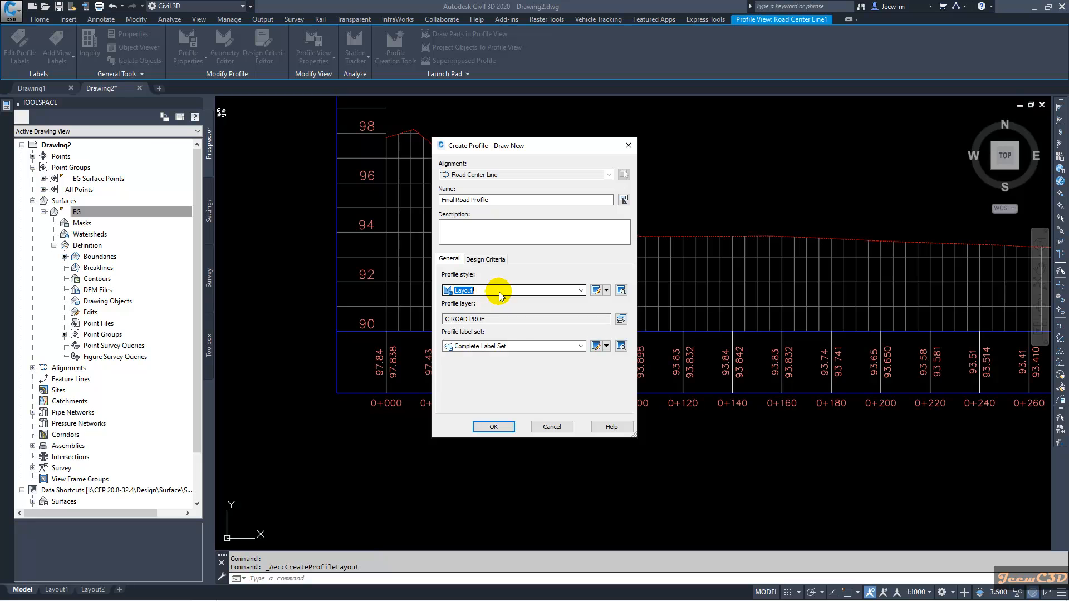
Step: Create the Final Road Profile with the Layout style and Complete Label Set, opening its layout tools
{"action": "left_click", "coordinate": [492, 427]}
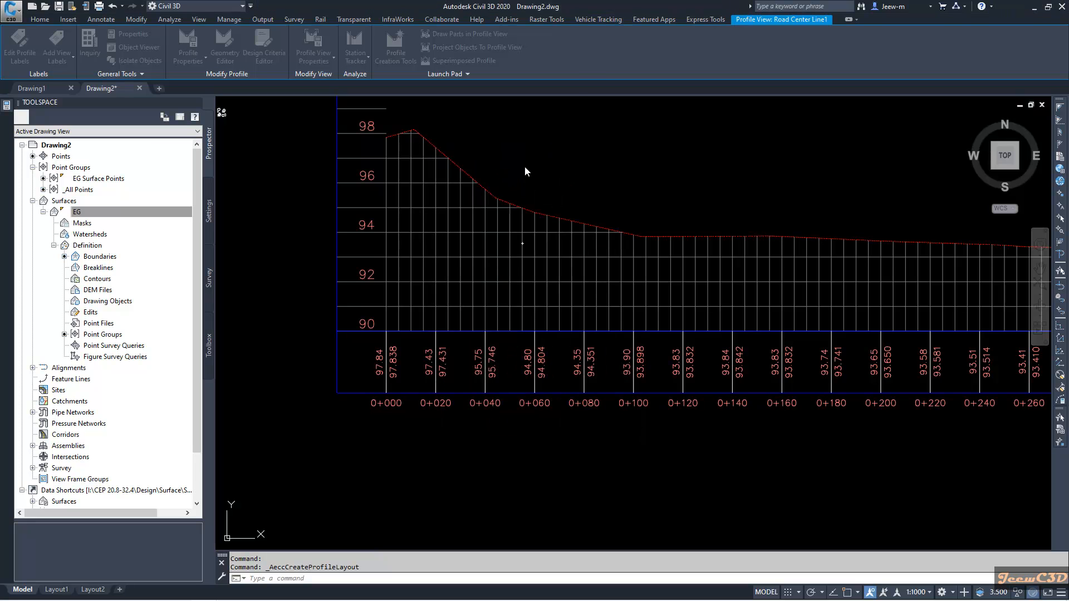
{"action": "left_click", "coordinate": [423, 97]}
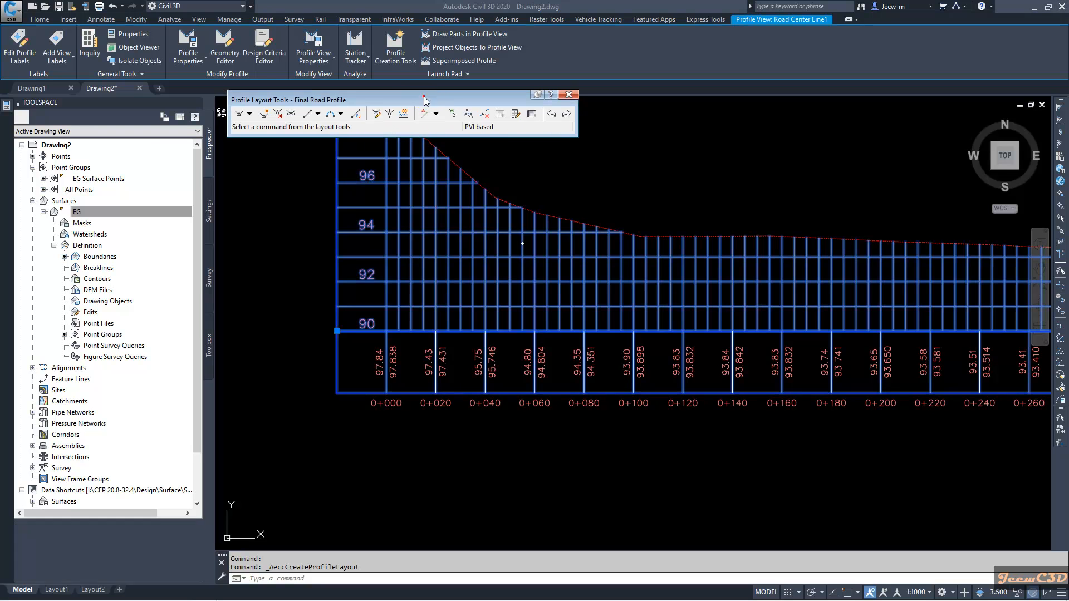
{"action": "scroll", "coordinate": [739, 207], "scroll_direction": "down", "scroll_amount": 4}
{"action": "middle_click_drag", "start_coordinate": [739, 207], "coordinate": [624, 261]}
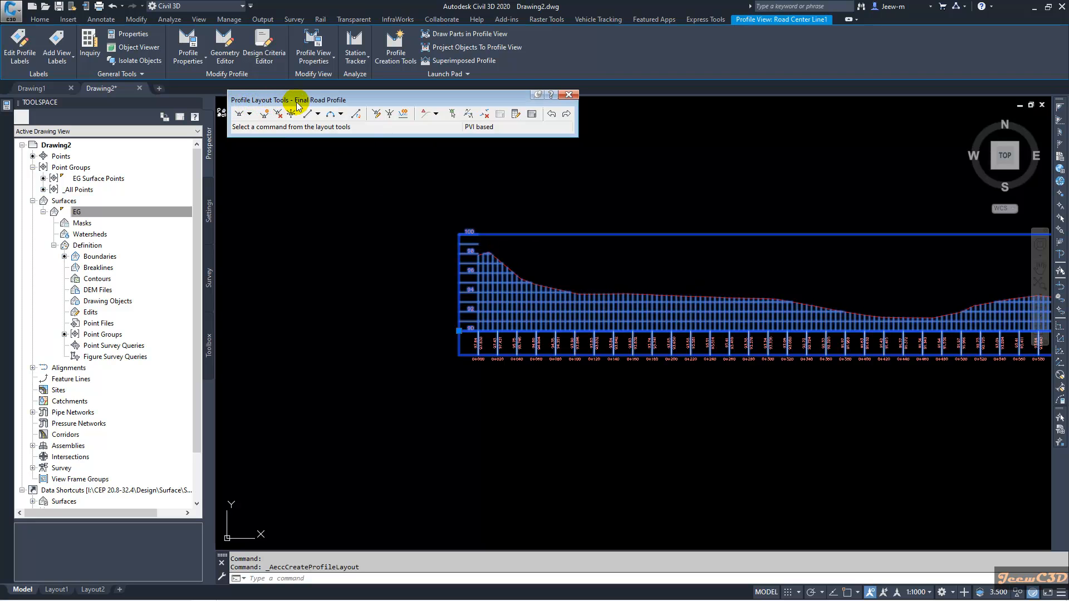
Step: Start drawing tangents without curves, snapping the start point to the endpoint of the existing ground line at station 0+000
{"action": "left_click", "coordinate": [250, 115]}
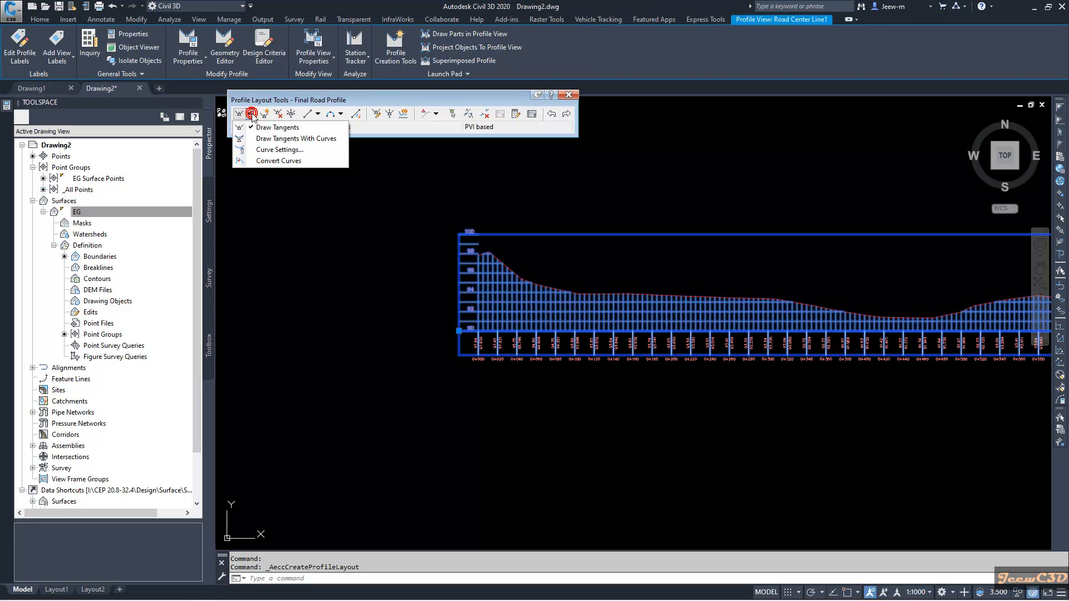
{"action": "left_click", "coordinate": [279, 131]}
{"action": "scroll", "coordinate": [488, 257], "scroll_direction": "up", "scroll_amount": 5}
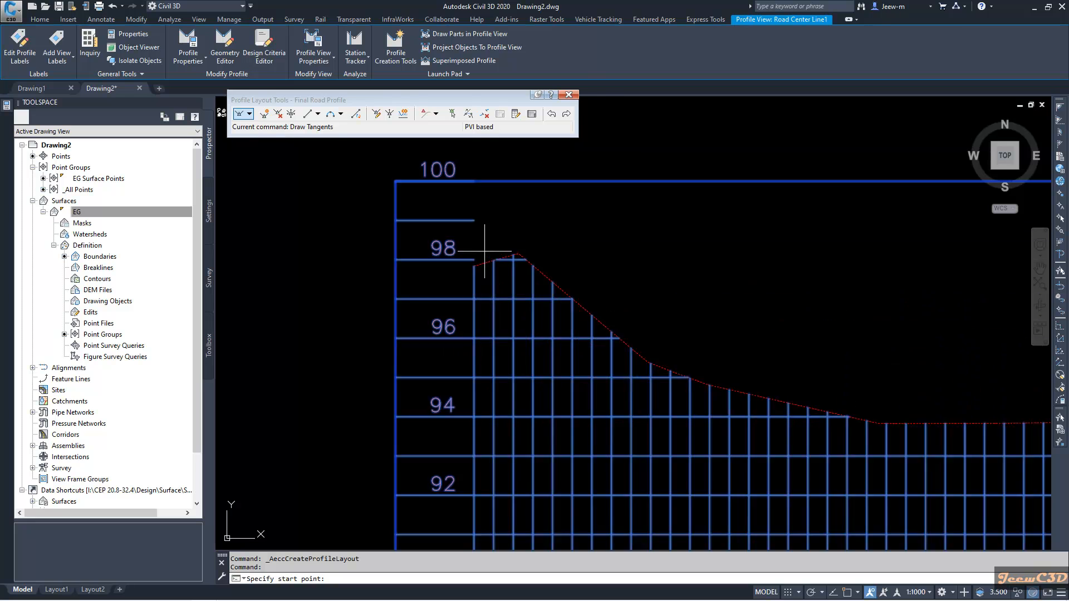
{"action": "scroll", "coordinate": [451, 278], "scroll_direction": "up", "scroll_amount": 4}
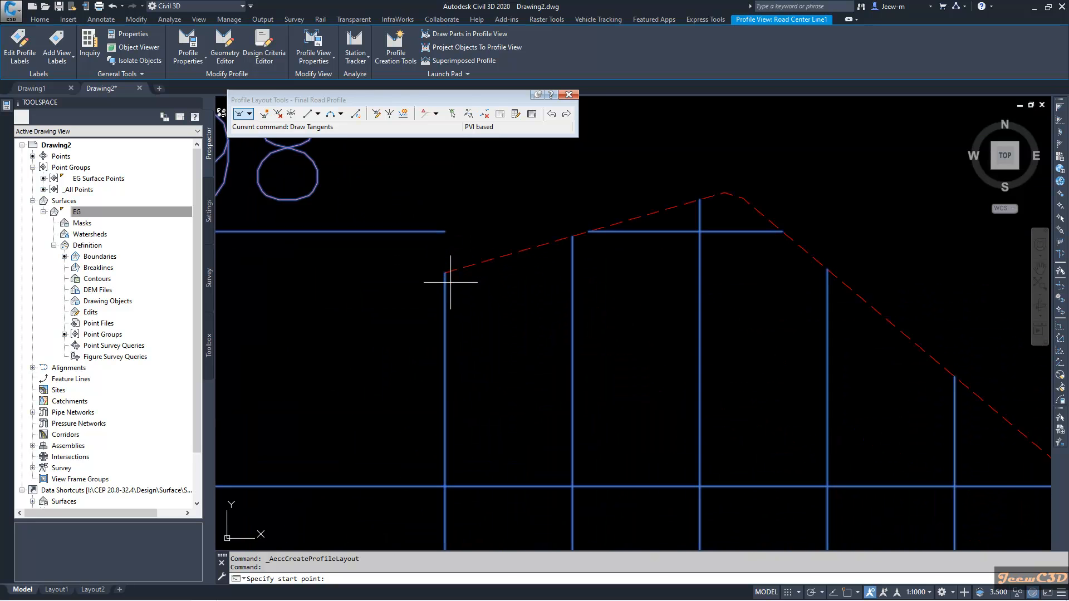
{"action": "right_click", "coordinate": [498, 291], "text": "shift"}
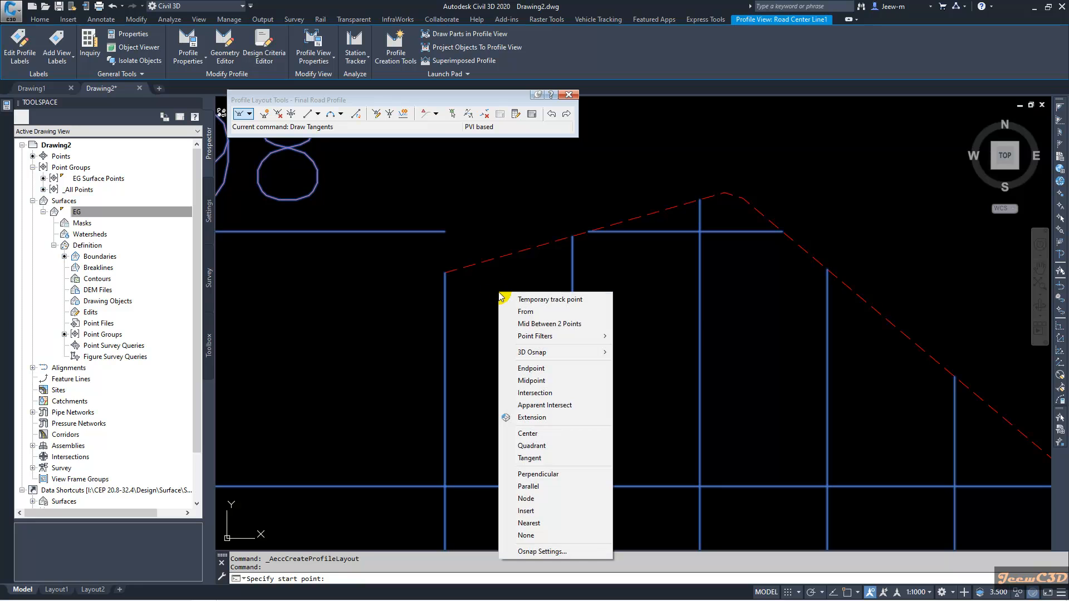
{"action": "left_click", "coordinate": [531, 369]}
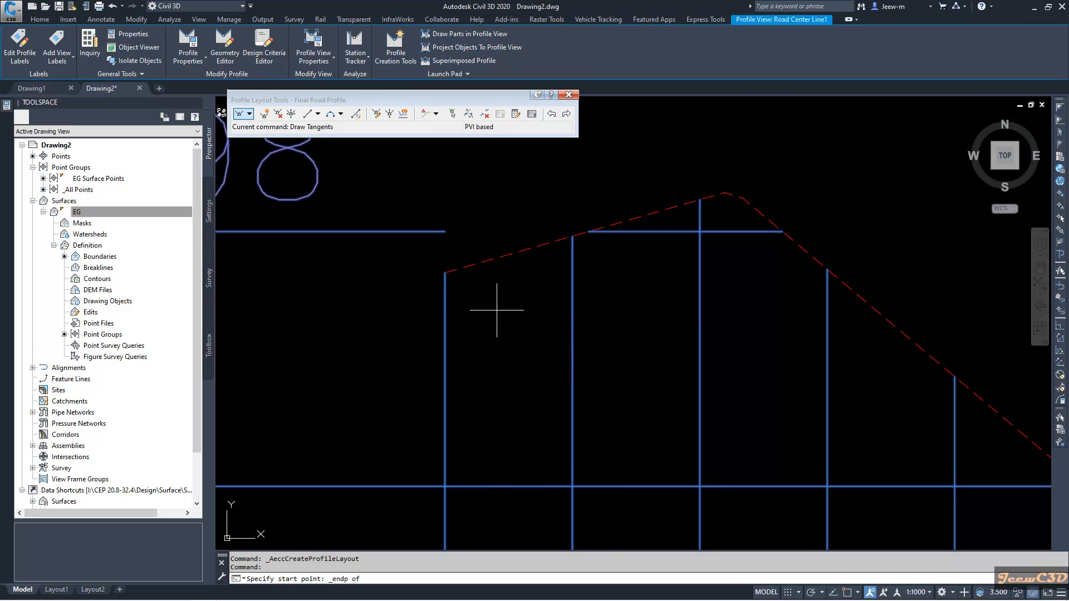
{"action": "left_click", "coordinate": [445, 273]}
Step: Draw the first two tangents above the ground line, ending at about stations 0+190 and 0+440
{"action": "scroll", "coordinate": [544, 300], "scroll_direction": "down", "scroll_amount": 5}
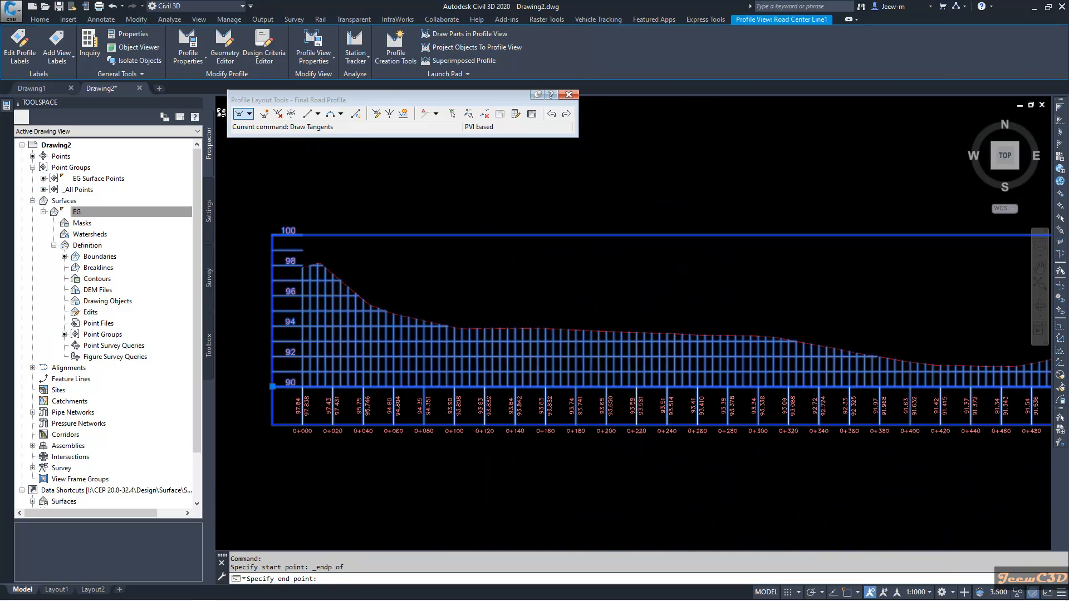
{"action": "left_click", "coordinate": [573, 303]}
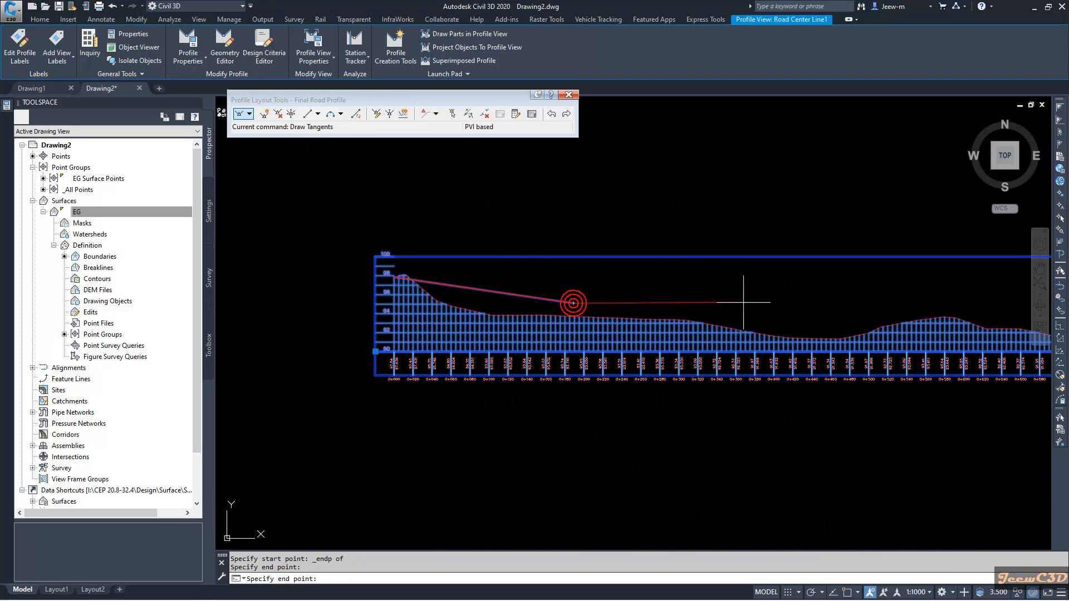
{"action": "left_click", "coordinate": [816, 320]}
{"action": "middle_click_drag", "start_coordinate": [872, 302], "coordinate": [534, 300]}
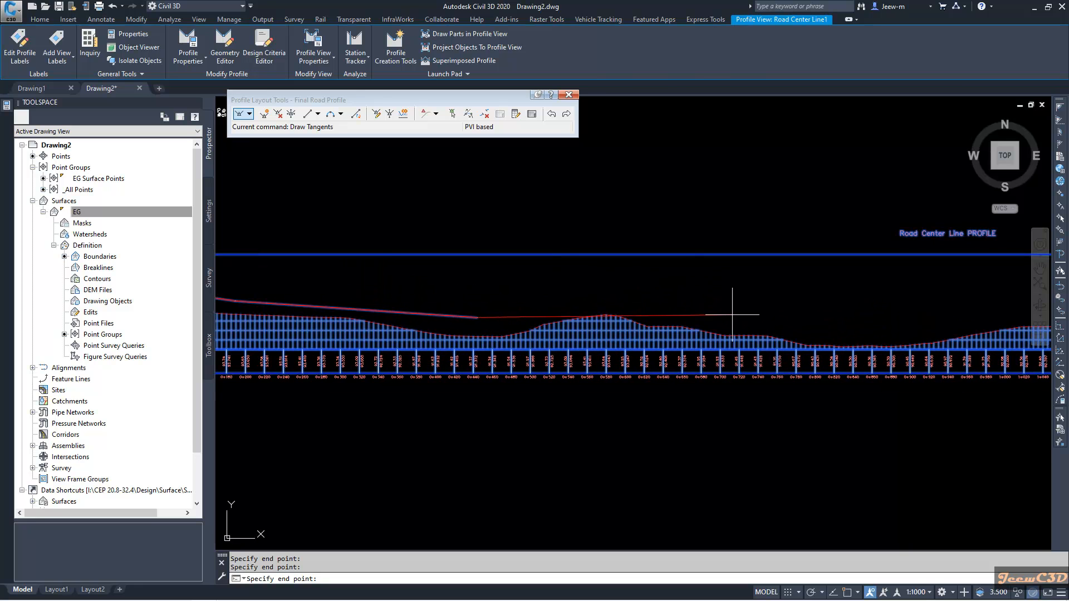
Step: Continue the tangents near the ground line with end points at about stations 0+850 and 1+480
{"action": "scroll", "coordinate": [734, 309], "scroll_direction": "down", "scroll_amount": 3}
{"action": "scroll", "coordinate": [735, 313], "scroll_direction": "up", "scroll_amount": 4}
{"action": "scroll", "coordinate": [733, 312], "scroll_direction": "down", "scroll_amount": 2}
{"action": "middle_click_drag", "start_coordinate": [732, 313], "coordinate": [635, 298]}
{"action": "scroll", "coordinate": [635, 299], "scroll_direction": "up", "scroll_amount": 2}
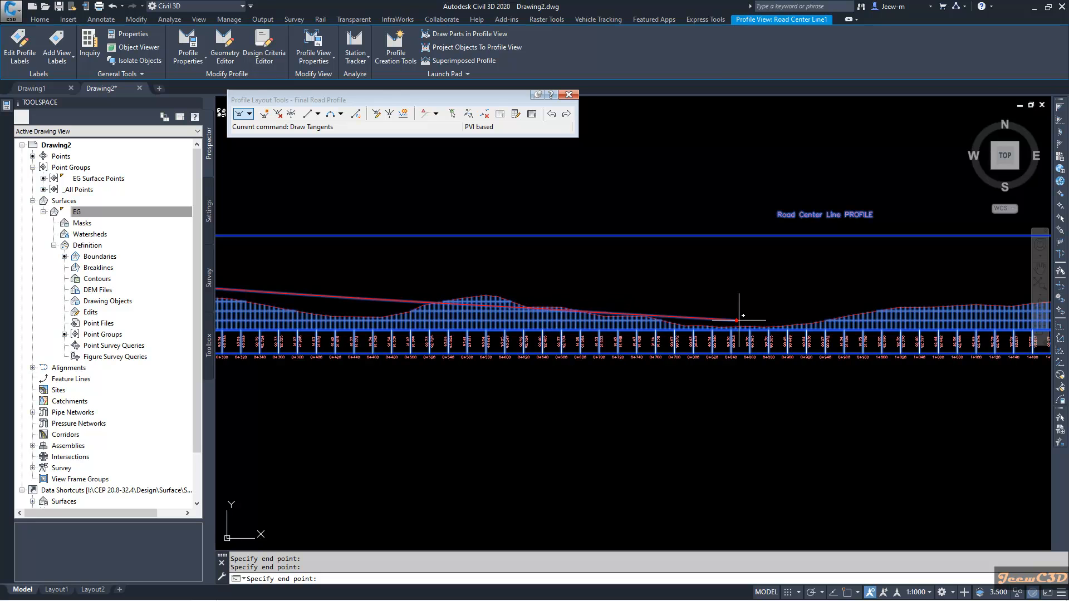
{"action": "middle_click_drag", "start_coordinate": [868, 311], "coordinate": [482, 267]}
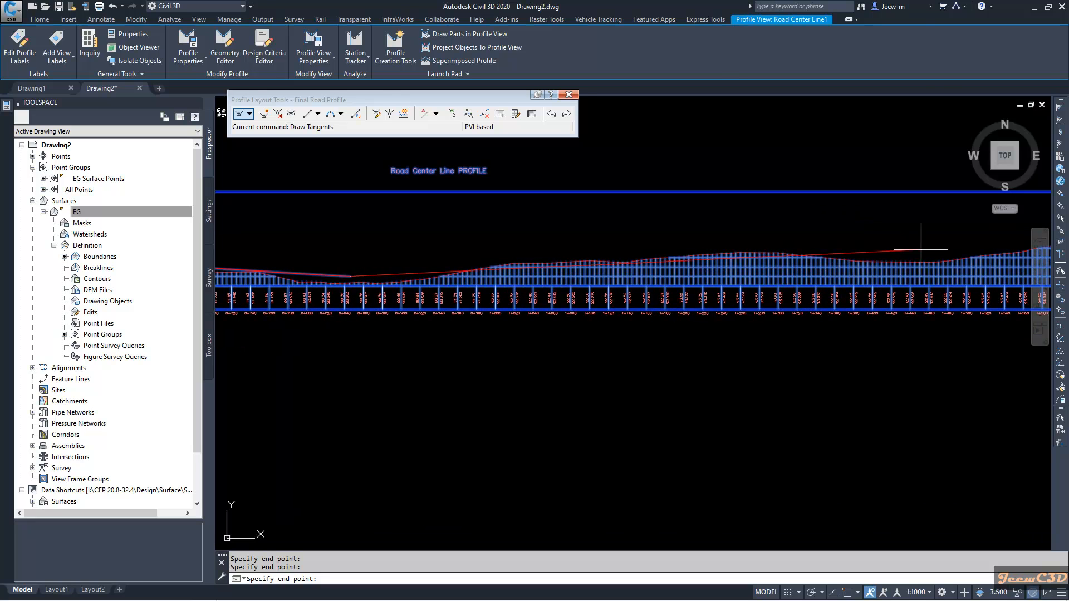
{"action": "middle_click_drag", "start_coordinate": [946, 245], "coordinate": [489, 231]}
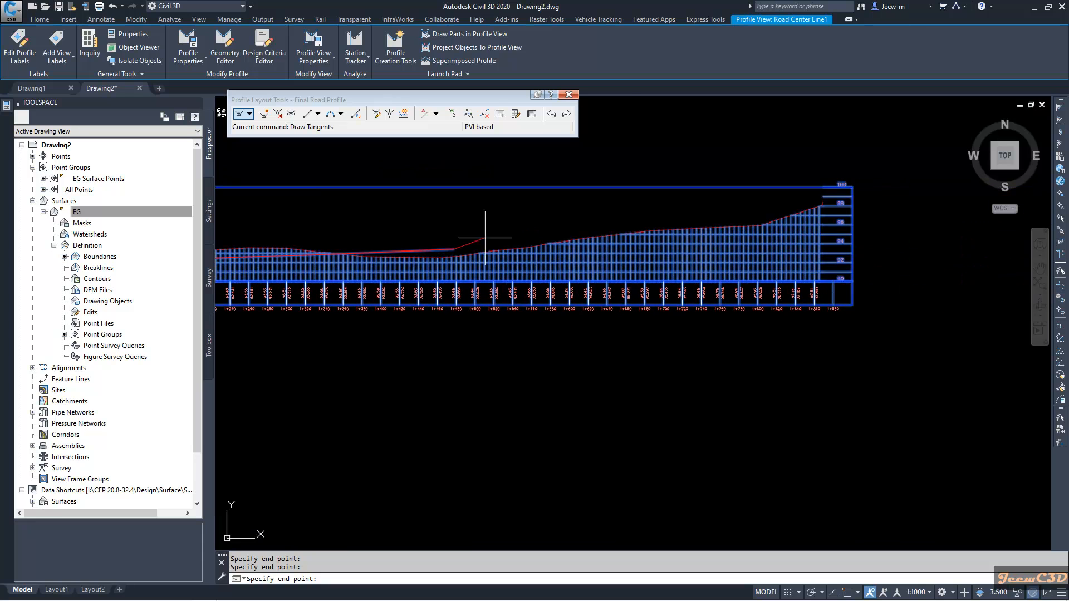
Step: Continue the design tangents through a PVI at about station 1+738, elevation 93.6, and end them on the existing ground profile's final endpoint
{"action": "scroll", "coordinate": [704, 245], "scroll_direction": "up", "scroll_amount": 5}
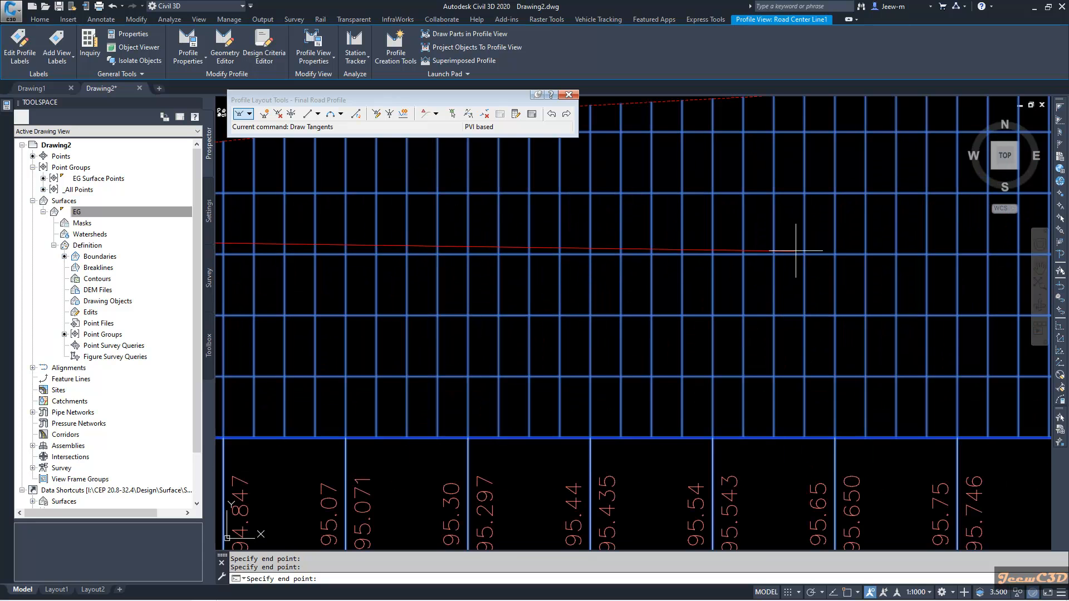
{"action": "left_click", "coordinate": [820, 218]}
{"action": "middle_click_drag", "start_coordinate": [899, 189], "coordinate": [492, 298]}
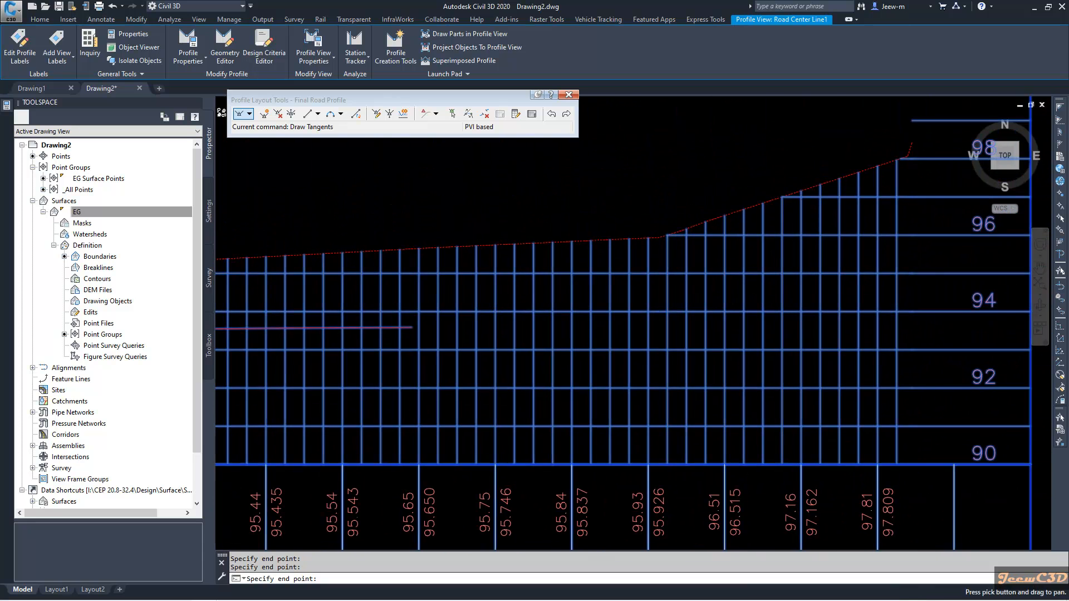
{"action": "middle_click_drag", "start_coordinate": [887, 156], "coordinate": [691, 215]}
{"action": "scroll", "coordinate": [698, 223], "scroll_direction": "up", "scroll_amount": 8}
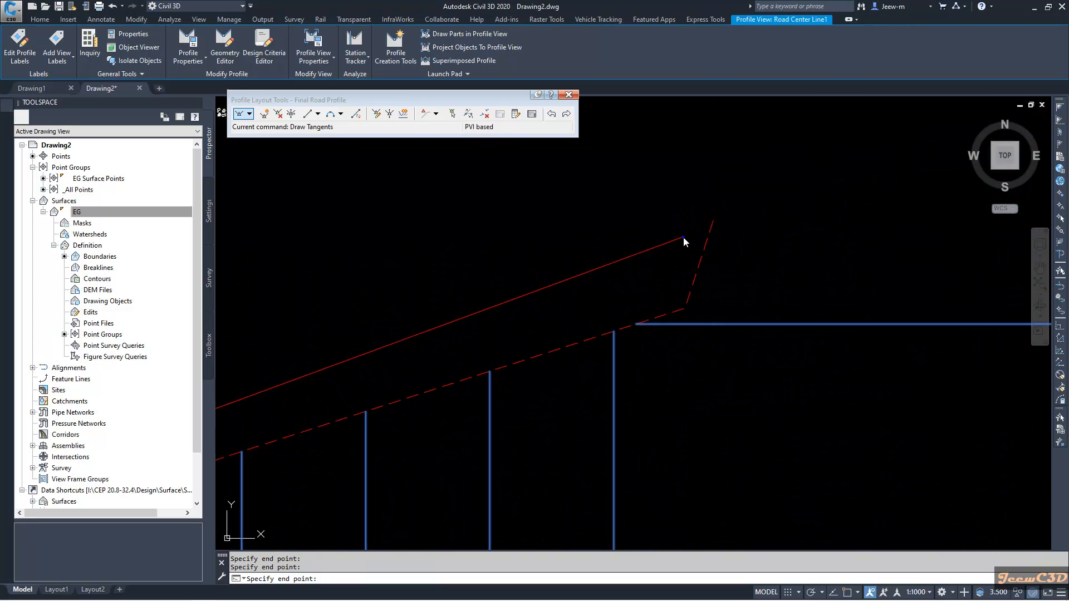
{"action": "right_click", "coordinate": [684, 238], "text": "shift"}
{"action": "left_click", "coordinate": [716, 313]}
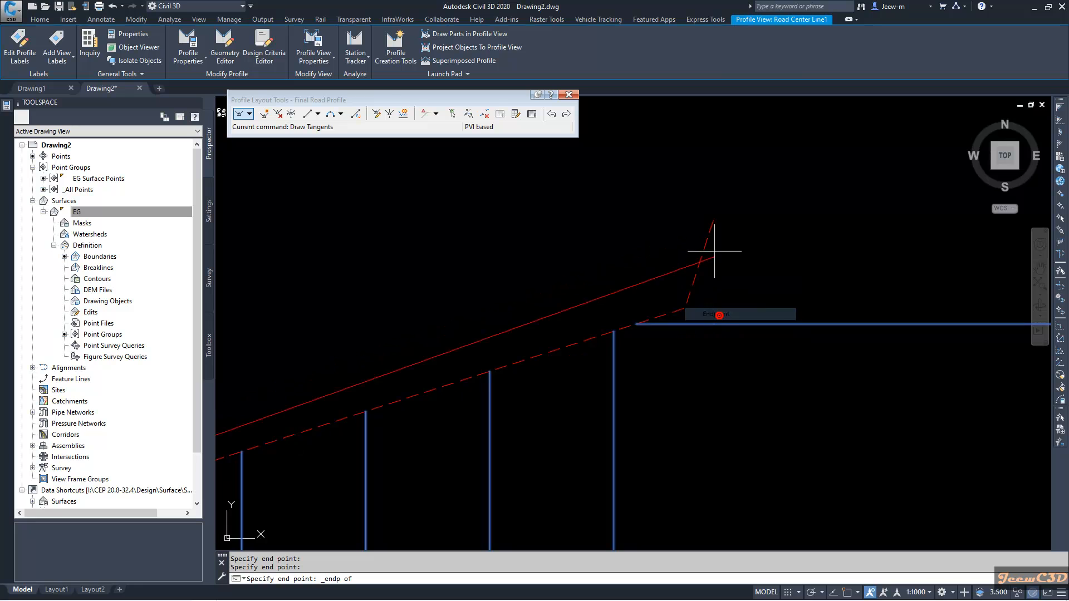
{"action": "left_click", "coordinate": [713, 220]}
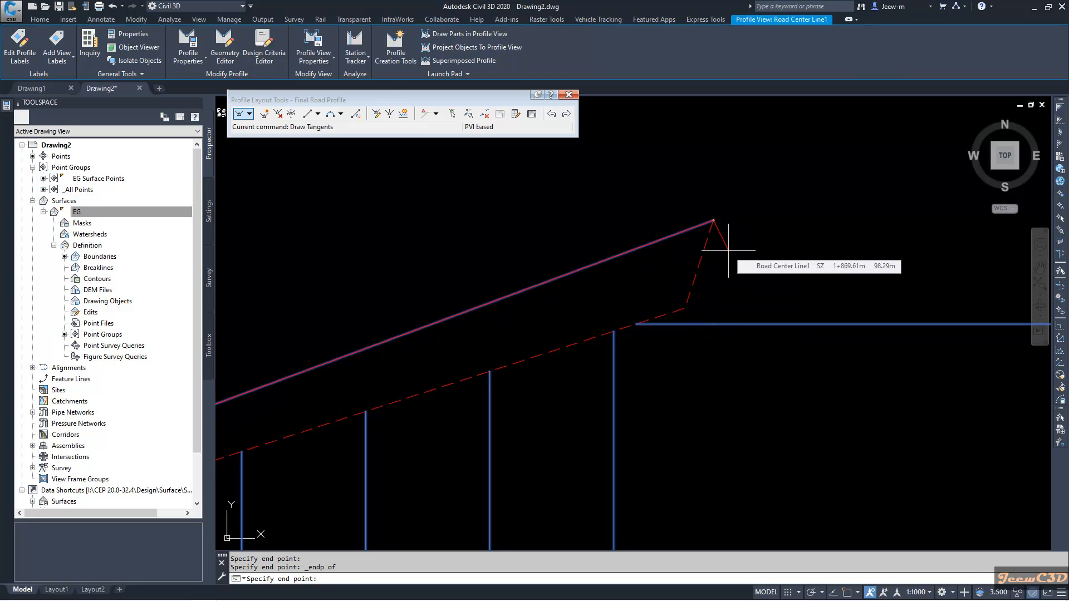
{"action": "key", "text": "Return"}
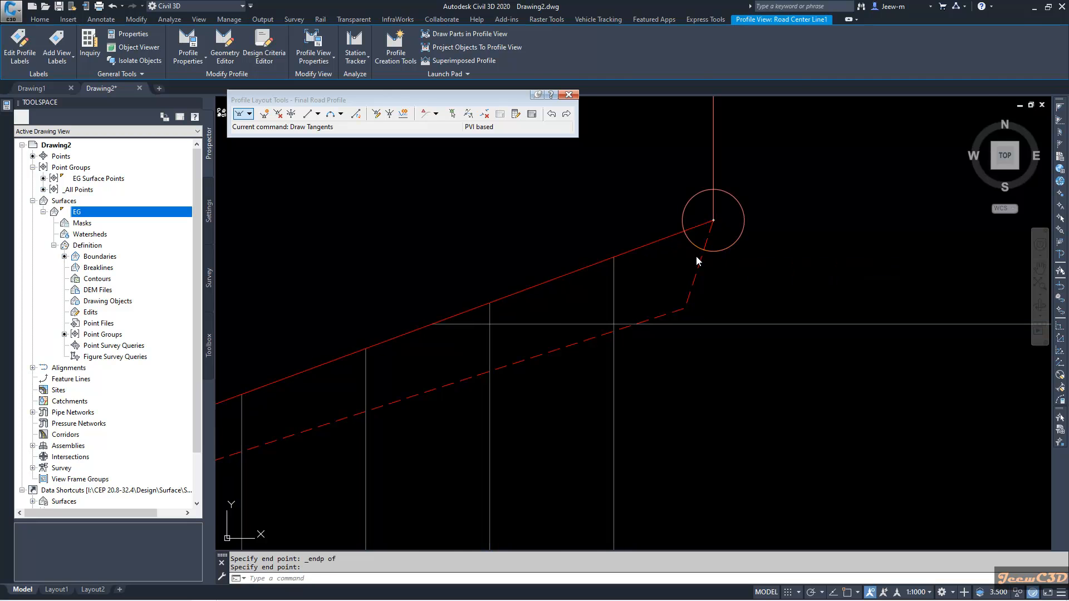
Step: Examine the finished tangents, grade labels and grade breaks along the final road profile
{"action": "scroll", "coordinate": [534, 268], "scroll_direction": "down", "scroll_amount": 8}
{"action": "middle_click_drag", "start_coordinate": [533, 269], "coordinate": [895, 269]}
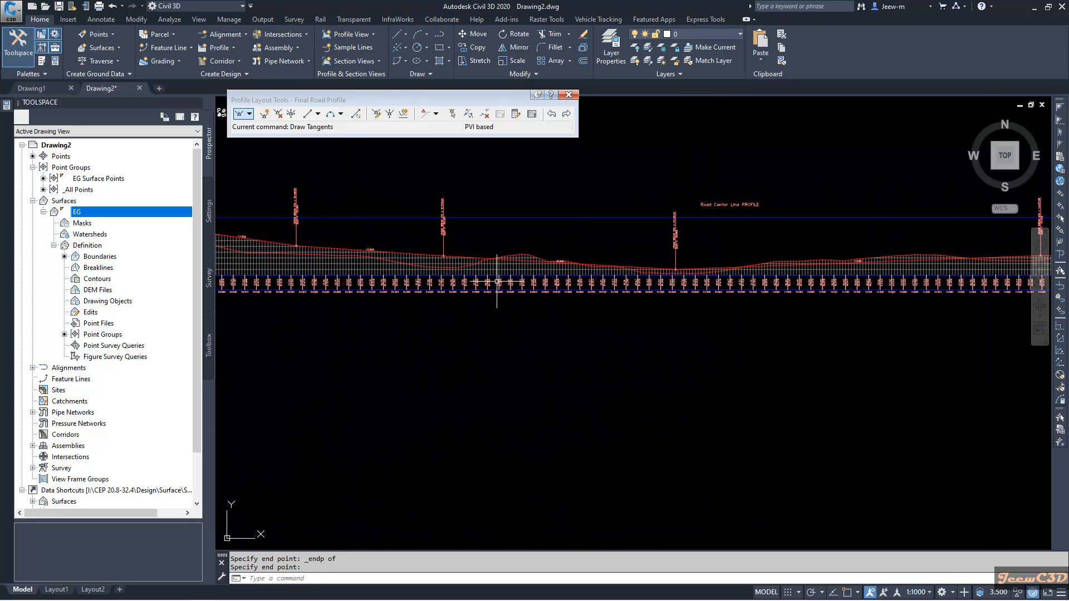
{"action": "middle_click_drag", "start_coordinate": [398, 282], "coordinate": [700, 296]}
{"action": "scroll", "coordinate": [527, 248], "scroll_direction": "up", "scroll_amount": 6}
{"action": "scroll", "coordinate": [533, 250], "scroll_direction": "down", "scroll_amount": 2}
{"action": "middle_click_drag", "start_coordinate": [846, 272], "coordinate": [612, 248]}
{"action": "middle_click_drag", "start_coordinate": [729, 243], "coordinate": [677, 247]}
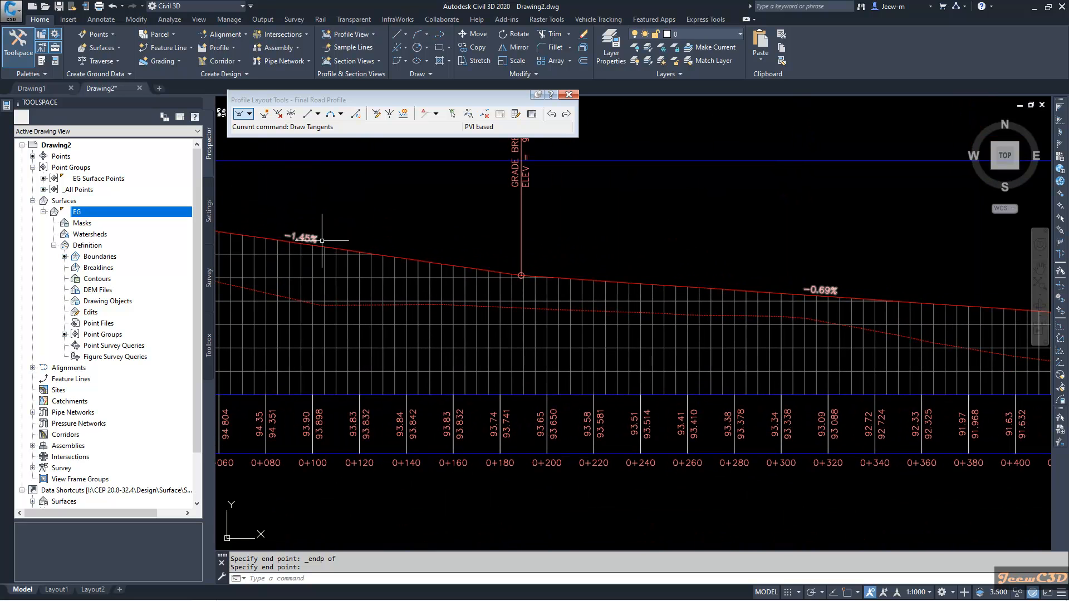
{"action": "scroll", "coordinate": [530, 257], "scroll_direction": "up", "scroll_amount": 5}
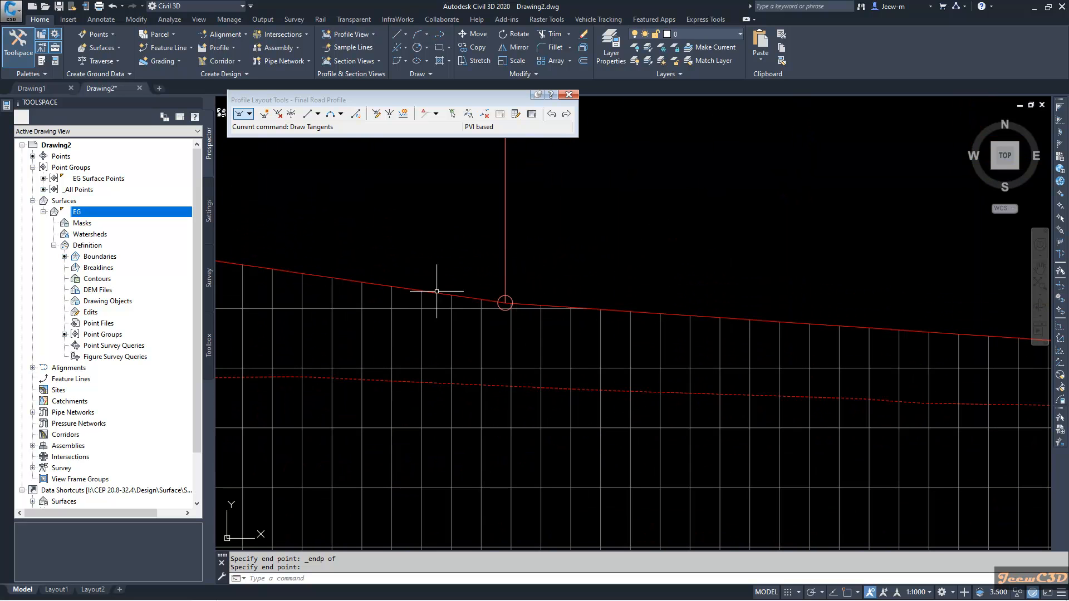
{"action": "scroll", "coordinate": [593, 289], "scroll_direction": "down", "scroll_amount": 5}
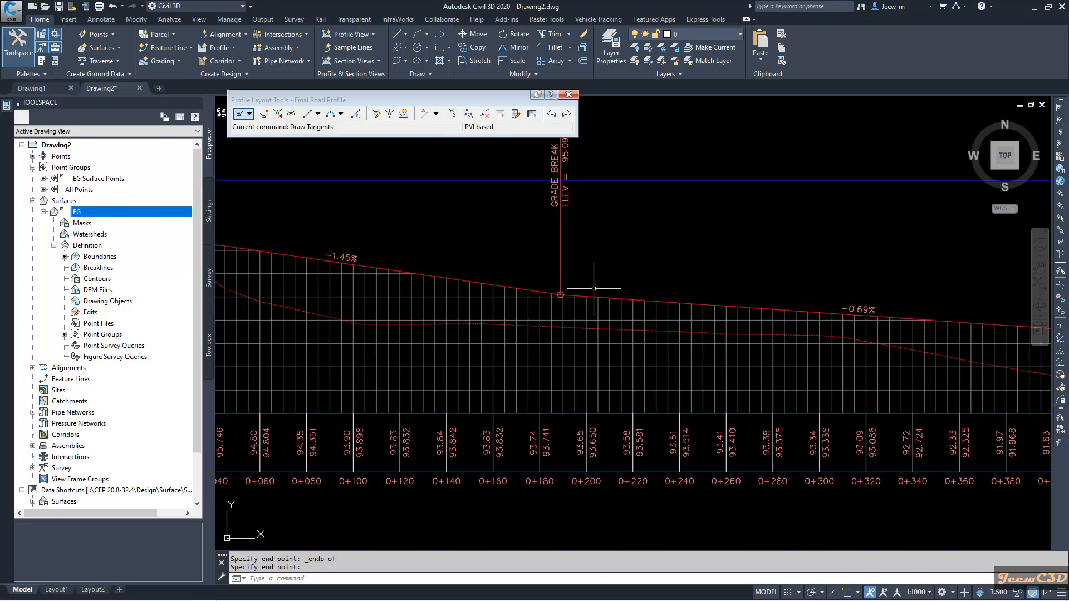
{"action": "scroll", "coordinate": [477, 286], "scroll_direction": "up", "scroll_amount": 5}
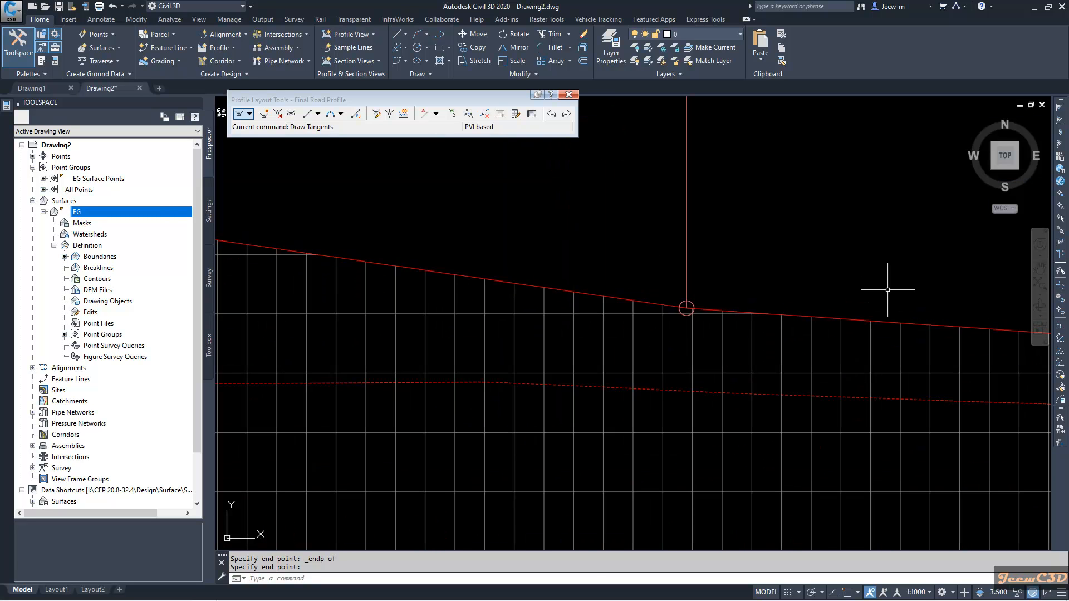
{"action": "scroll", "coordinate": [815, 297], "scroll_direction": "down", "scroll_amount": 2}
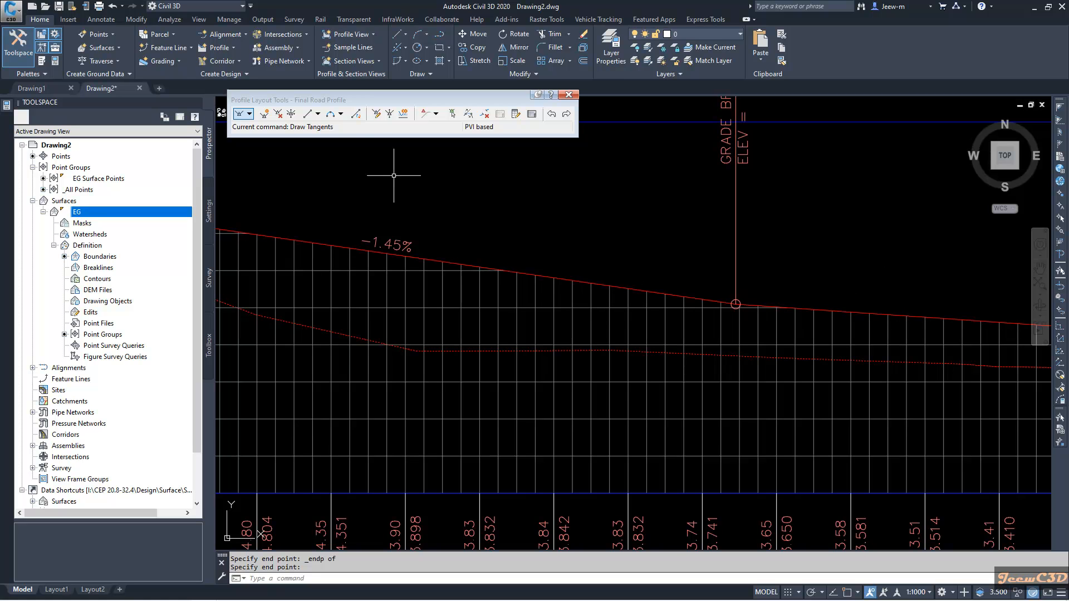
Step: Add a PVI-based free vertical parabola with a 100 m curve length at the grade break near station 0+189
{"action": "left_click", "coordinate": [340, 114]}
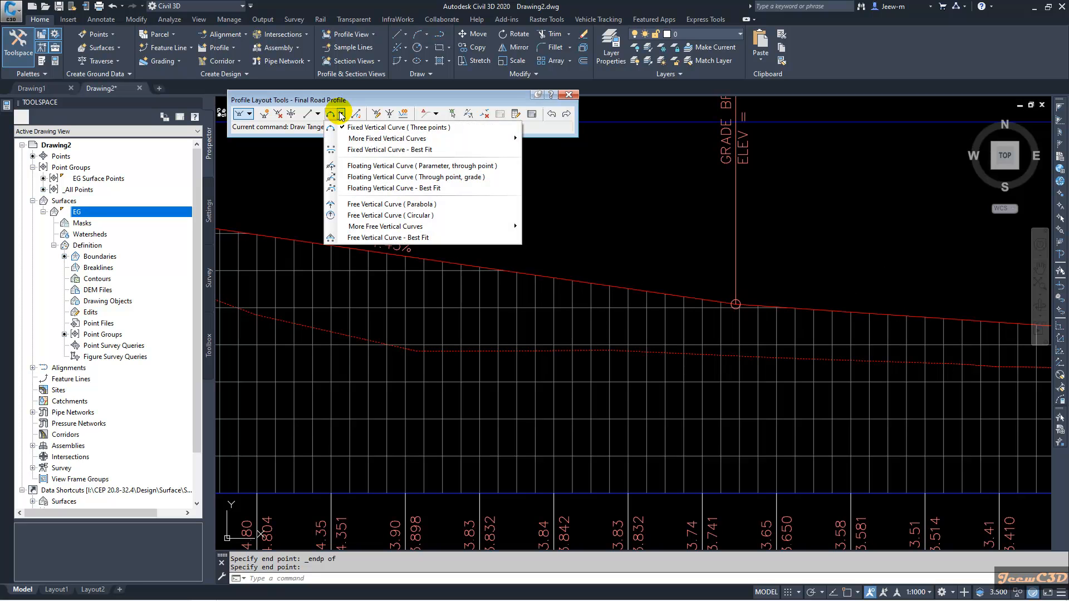
{"action": "mouse_move", "coordinate": [384, 226]}
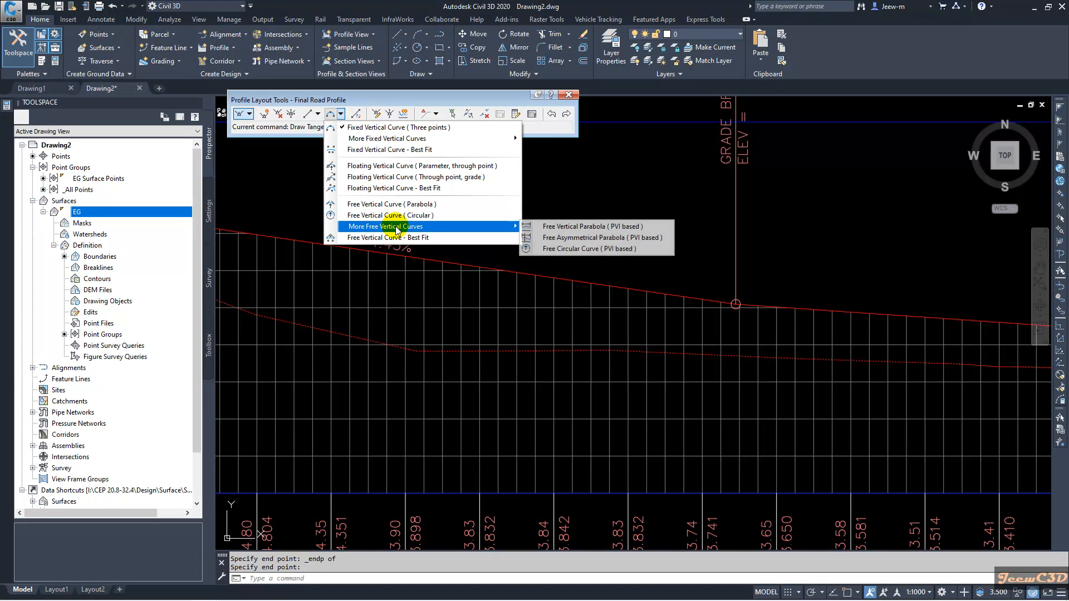
{"action": "left_click", "coordinate": [611, 227]}
{"action": "scroll", "coordinate": [745, 308], "scroll_direction": "up", "scroll_amount": 2}
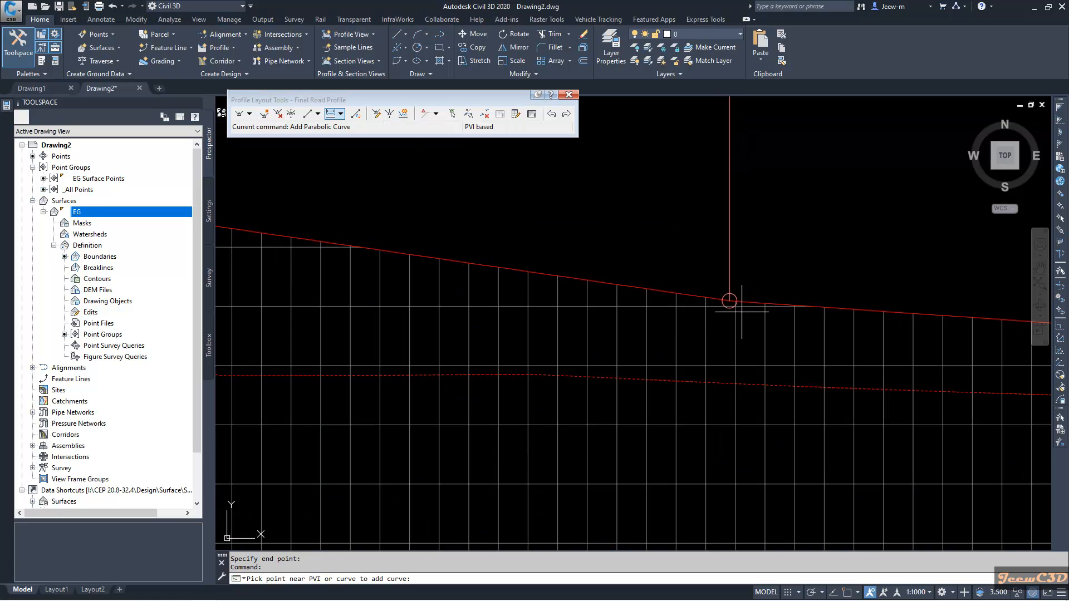
{"action": "left_click", "coordinate": [729, 301]}
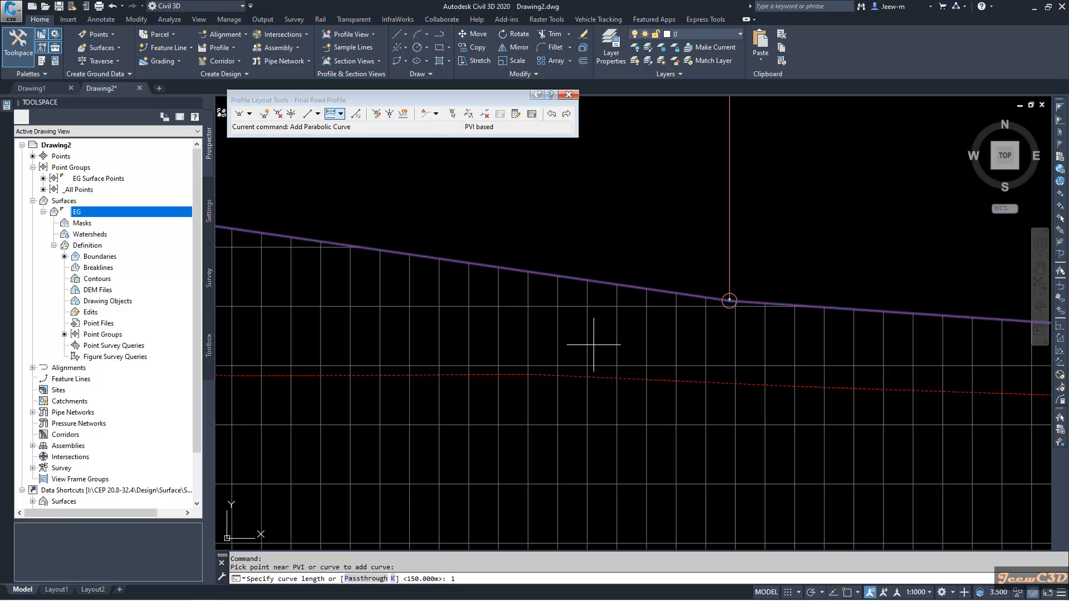
{"action": "left_click", "coordinate": [462, 576]}
{"action": "key", "text": "Return"}
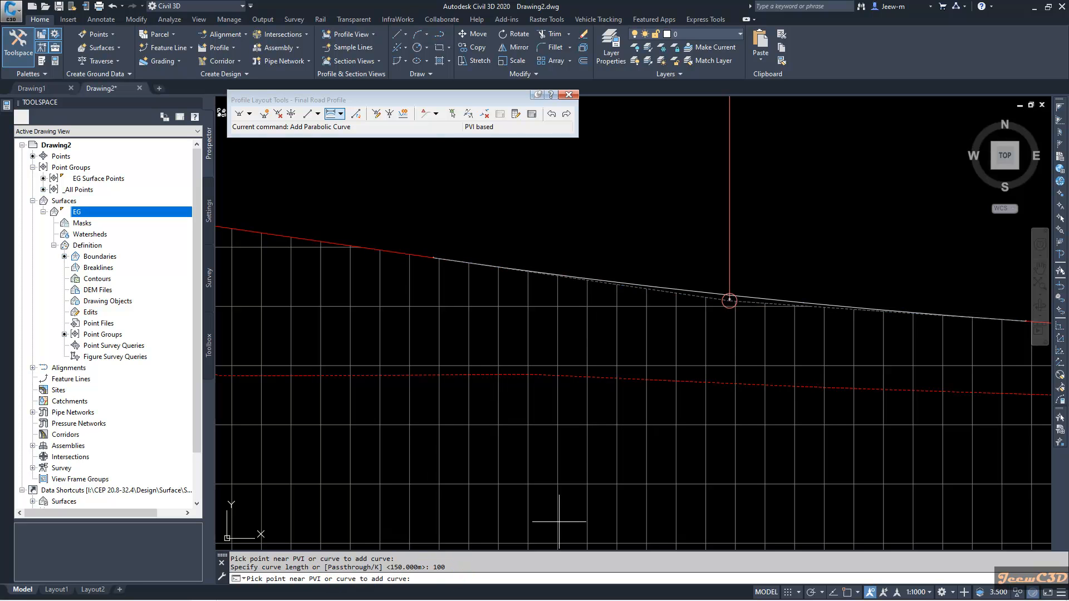
Step: Add a 100 m parabolic vertical curve at the grade break near station 0+444
{"action": "scroll", "coordinate": [743, 308], "scroll_direction": "down", "scroll_amount": 8}
{"action": "middle_click_drag", "start_coordinate": [839, 276], "coordinate": [817, 275]}
{"action": "scroll", "coordinate": [724, 301], "scroll_direction": "up", "scroll_amount": 2}
{"action": "scroll", "coordinate": [644, 328], "scroll_direction": "up", "scroll_amount": 4}
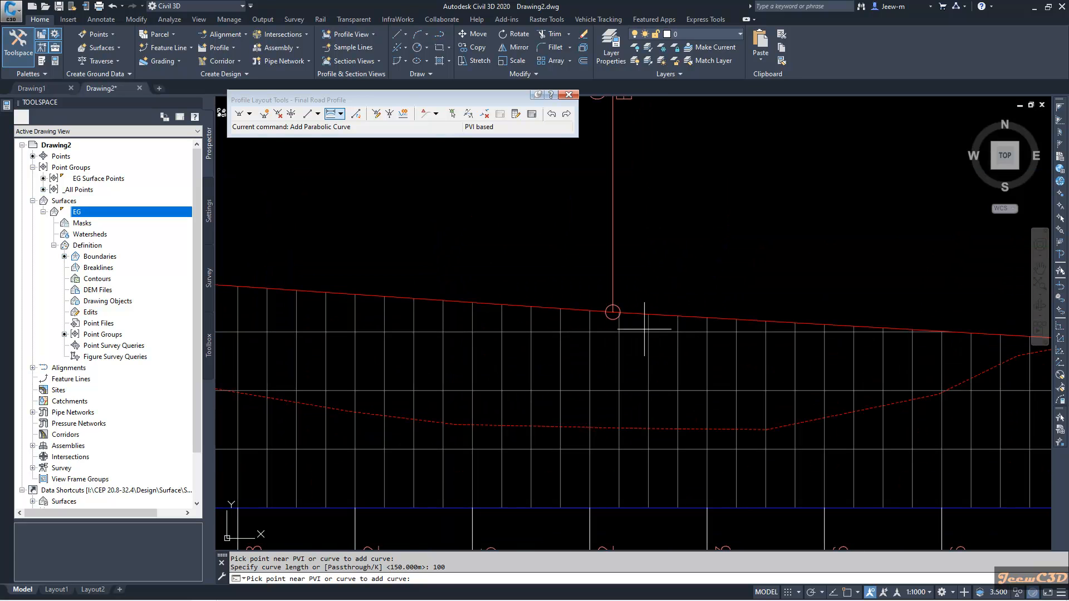
{"action": "left_click", "coordinate": [613, 312]}
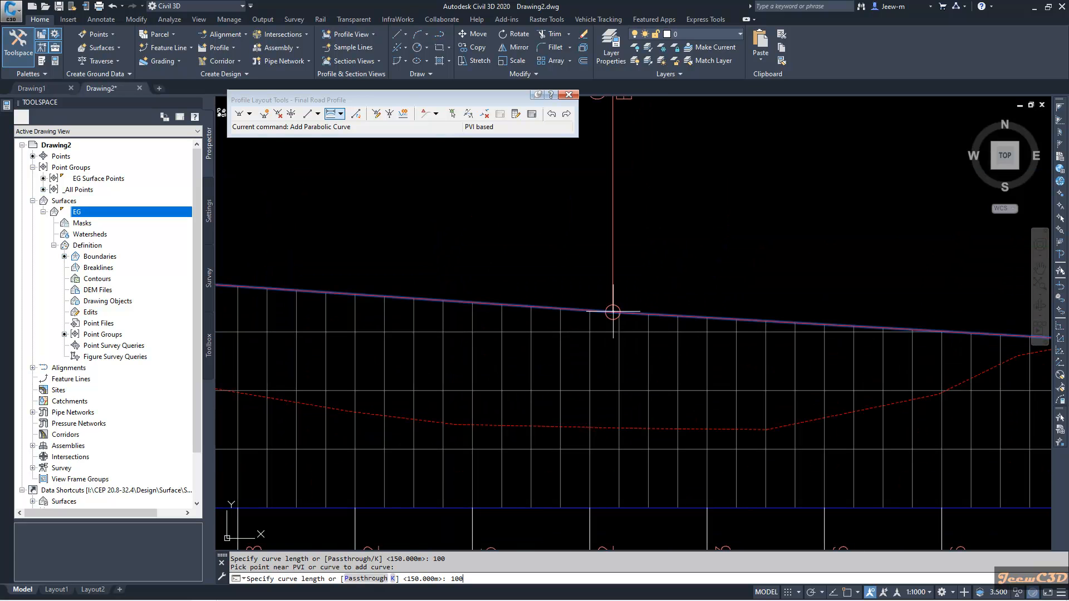
{"action": "key", "text": "Return"}
Step: Add a 100 m parabolic vertical curve at the low grade break near station 0+845
{"action": "scroll", "coordinate": [653, 244], "scroll_direction": "down", "scroll_amount": 5}
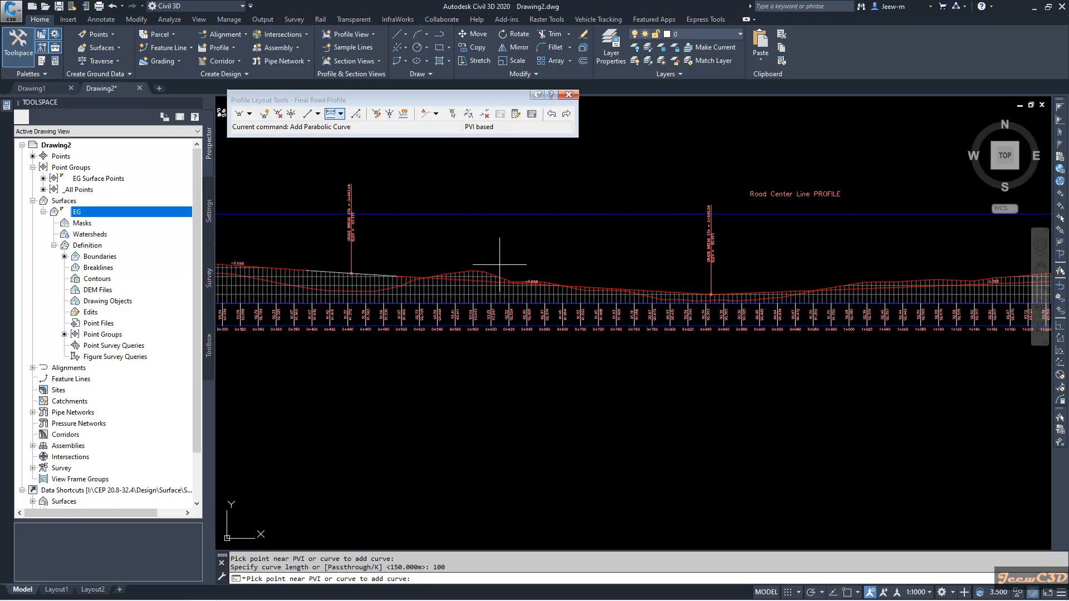
{"action": "scroll", "coordinate": [724, 301], "scroll_direction": "up", "scroll_amount": 8}
{"action": "left_click", "coordinate": [637, 250]}
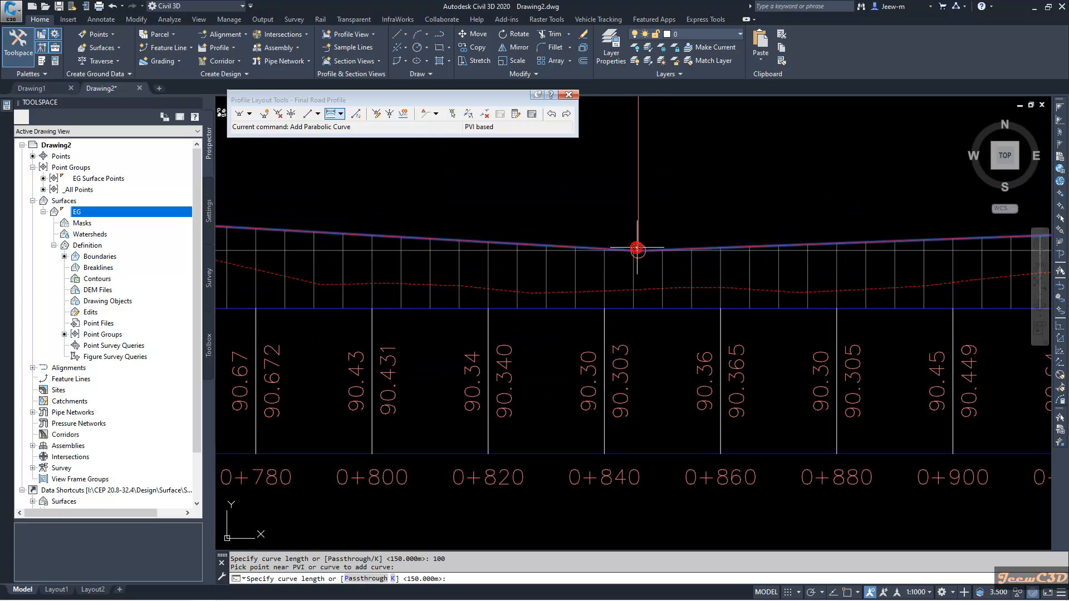
{"action": "type", "text": "100"}
{"action": "key", "text": "Return"}
Step: Add a 100 m parabolic vertical curve at the grade break near station 1+478
{"action": "scroll", "coordinate": [651, 254], "scroll_direction": "down", "scroll_amount": 6}
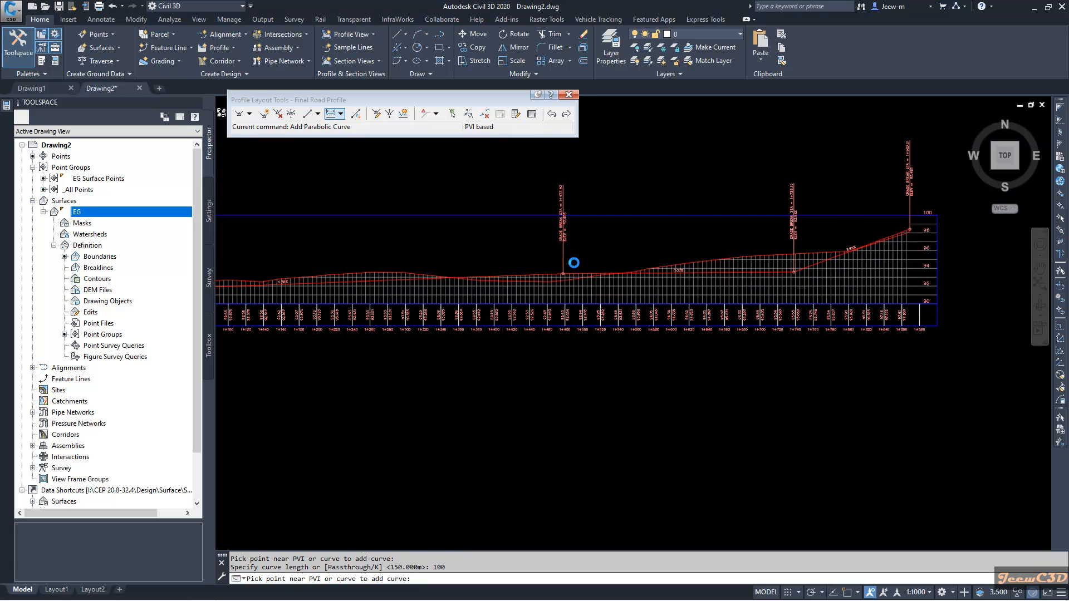
{"action": "scroll", "coordinate": [562, 273], "scroll_direction": "up", "scroll_amount": 8}
{"action": "left_click", "coordinate": [544, 291]}
{"action": "type", "text": "1"}
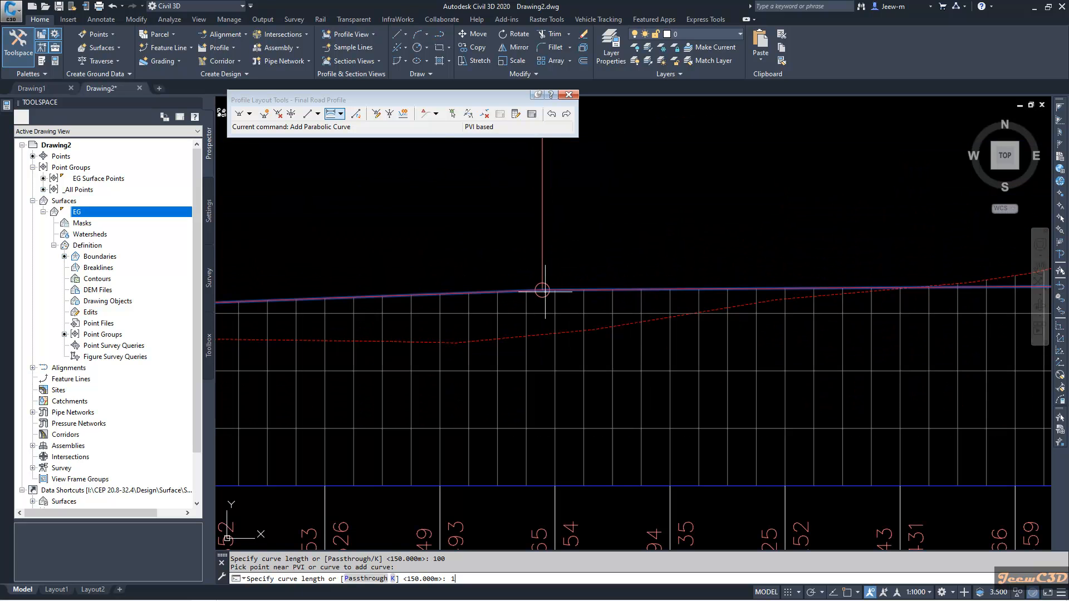
{"action": "type", "text": "00"}
{"action": "key", "text": "Return"}
Step: Add a 100 m parabolic vertical curve at the last interior grade break, near station 1+738, and finish the curve command
{"action": "scroll", "coordinate": [543, 290], "scroll_direction": "down", "scroll_amount": 4}
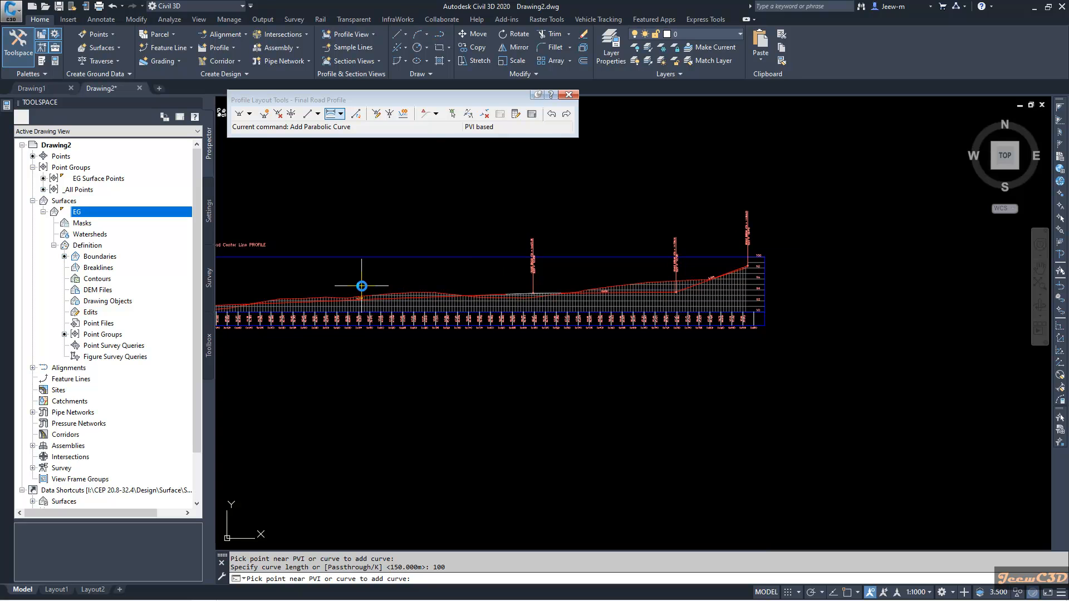
{"action": "scroll", "coordinate": [546, 279], "scroll_direction": "up", "scroll_amount": 6}
{"action": "scroll", "coordinate": [625, 234], "scroll_direction": "up", "scroll_amount": 2}
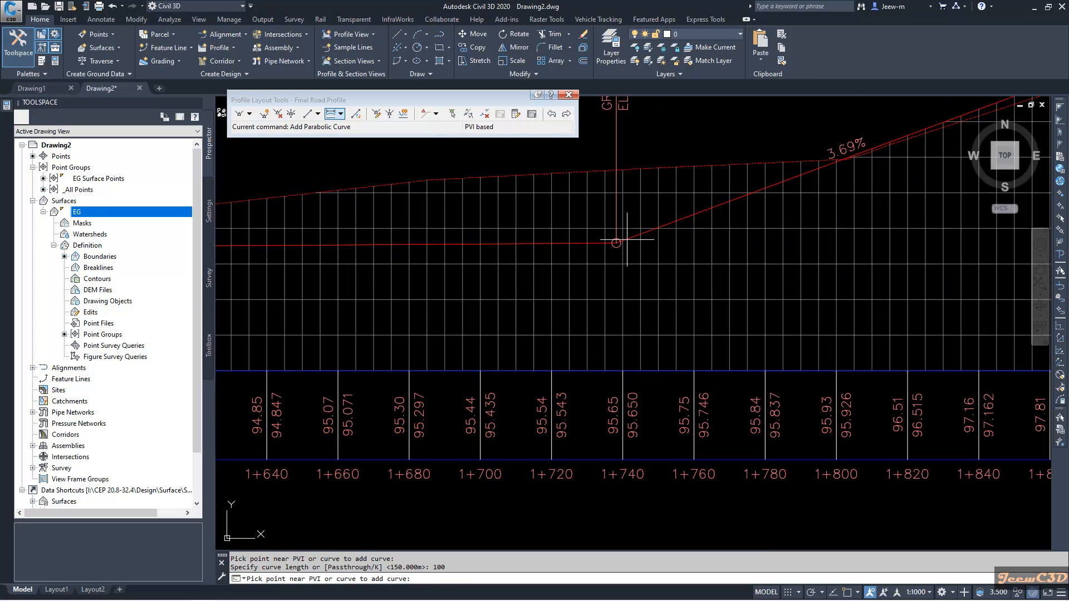
{"action": "left_click", "coordinate": [627, 240]}
{"action": "key", "text": "Return"}
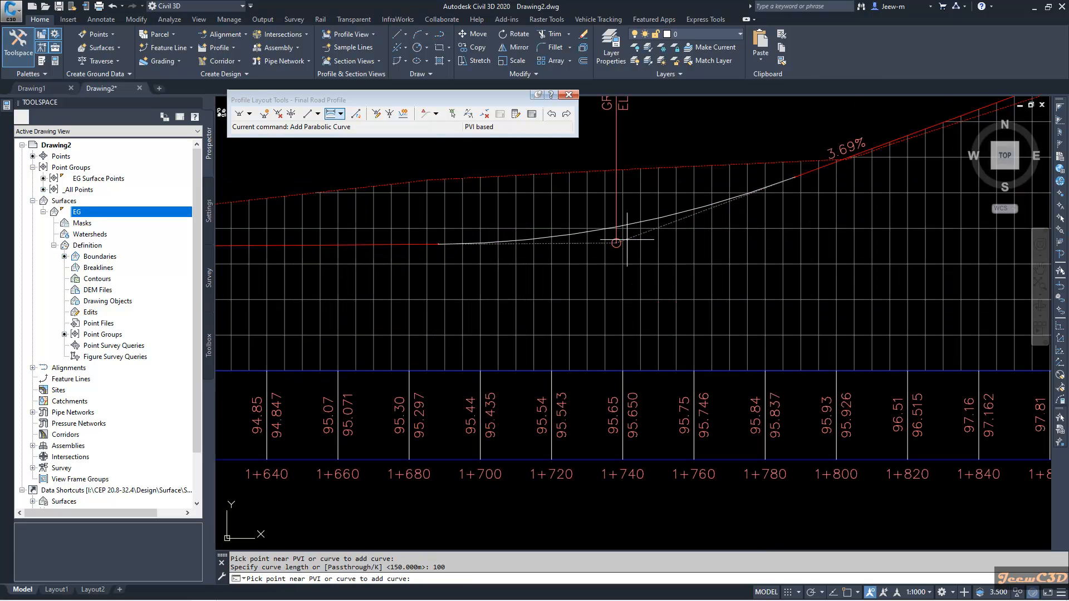
{"action": "scroll", "coordinate": [631, 240], "scroll_direction": "down", "scroll_amount": 4}
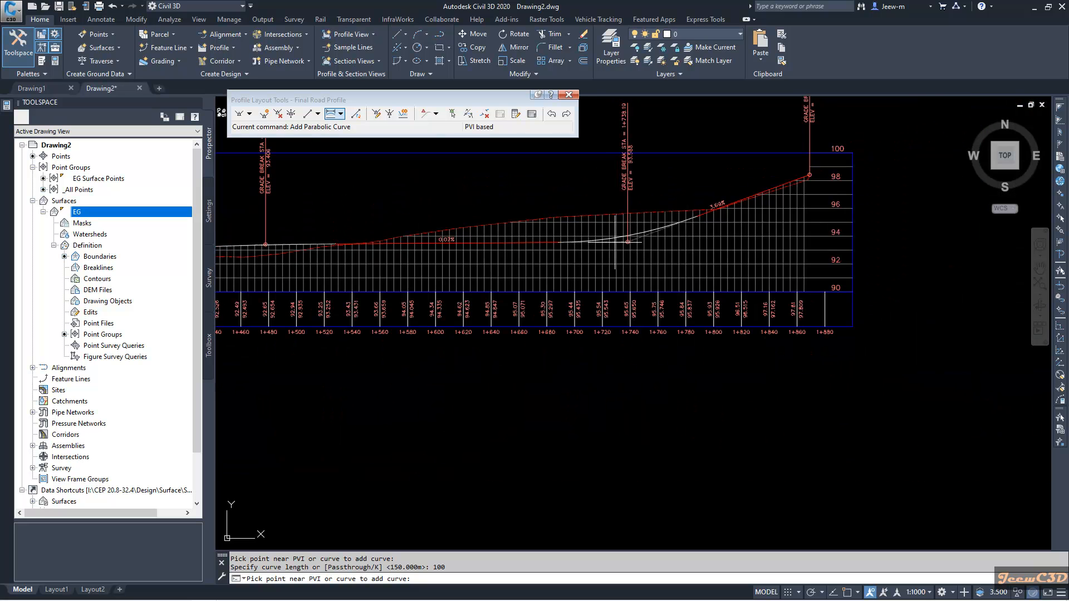
{"action": "scroll", "coordinate": [478, 239], "scroll_direction": "up", "scroll_amount": 2}
{"action": "scroll", "coordinate": [478, 251], "scroll_direction": "down", "scroll_amount": 2}
{"action": "middle_click_drag", "start_coordinate": [452, 210], "coordinate": [662, 239]}
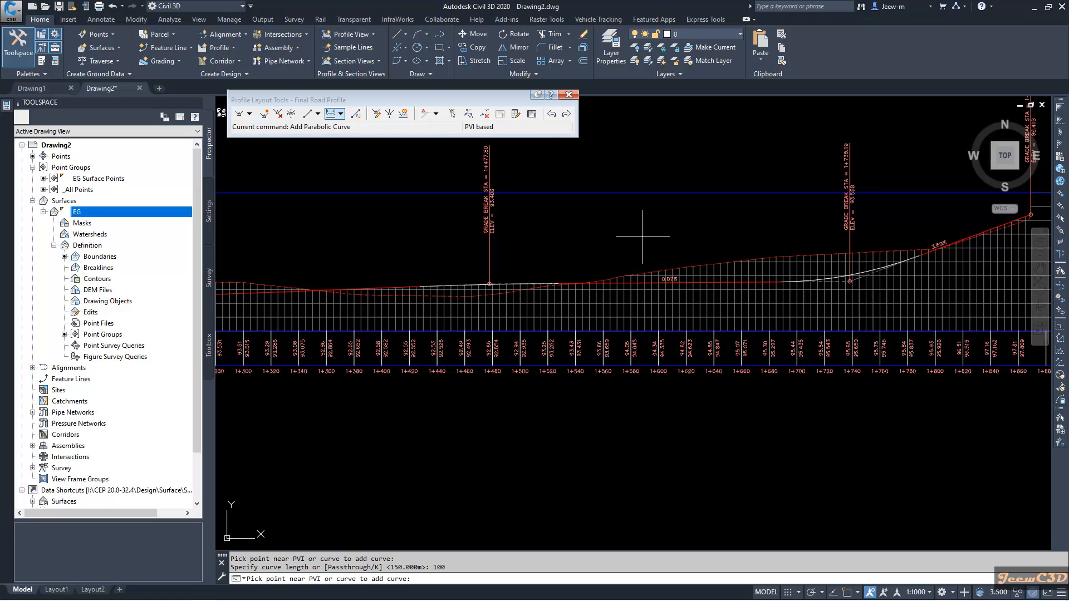
{"action": "key", "text": "Return"}
Step: Examine the vertical curve labels along the profile, including low point, PVI station and elevation, K value and curve length
{"action": "middle_click_drag", "start_coordinate": [861, 277], "coordinate": [644, 232]}
{"action": "scroll", "coordinate": [645, 232], "scroll_direction": "up", "scroll_amount": 4}
{"action": "scroll", "coordinate": [644, 234], "scroll_direction": "down", "scroll_amount": 2}
{"action": "scroll", "coordinate": [751, 286], "scroll_direction": "down", "scroll_amount": 2}
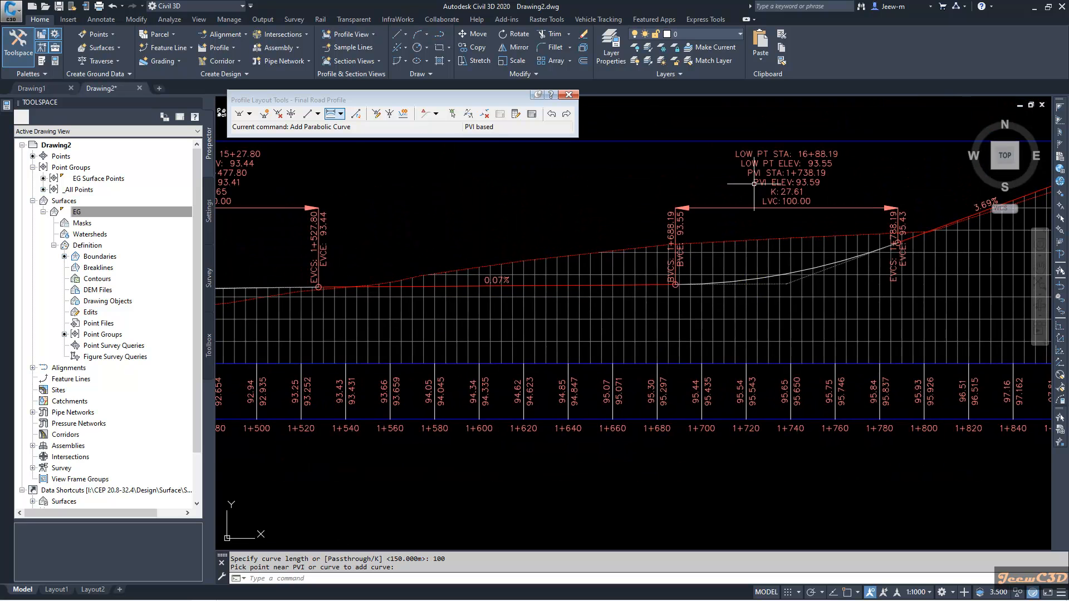
{"action": "scroll", "coordinate": [627, 205], "scroll_direction": "down", "scroll_amount": 1}
{"action": "scroll", "coordinate": [703, 235], "scroll_direction": "down", "scroll_amount": 2}
{"action": "scroll", "coordinate": [702, 235], "scroll_direction": "up", "scroll_amount": 1}
{"action": "scroll", "coordinate": [702, 235], "scroll_direction": "up", "scroll_amount": 2}
{"action": "scroll", "coordinate": [626, 227], "scroll_direction": "down", "scroll_amount": 3}
{"action": "middle_click_drag", "start_coordinate": [625, 226], "coordinate": [826, 233]}
{"action": "scroll", "coordinate": [679, 231], "scroll_direction": "up", "scroll_amount": 8}
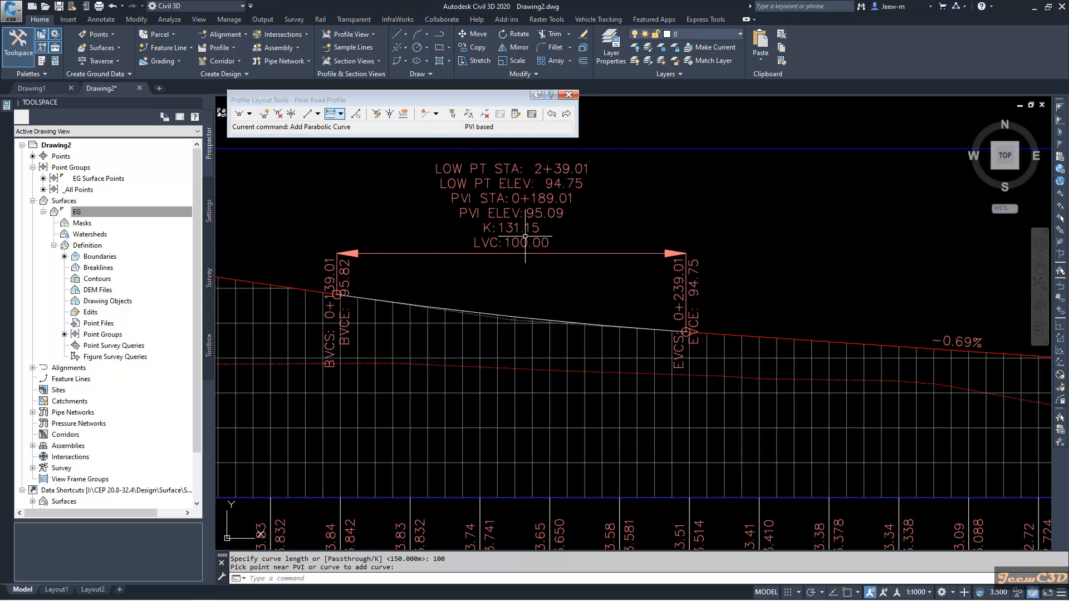
{"action": "scroll", "coordinate": [523, 221], "scroll_direction": "up", "scroll_amount": 4}
{"action": "middle_click_drag", "start_coordinate": [628, 221], "coordinate": [623, 314]}
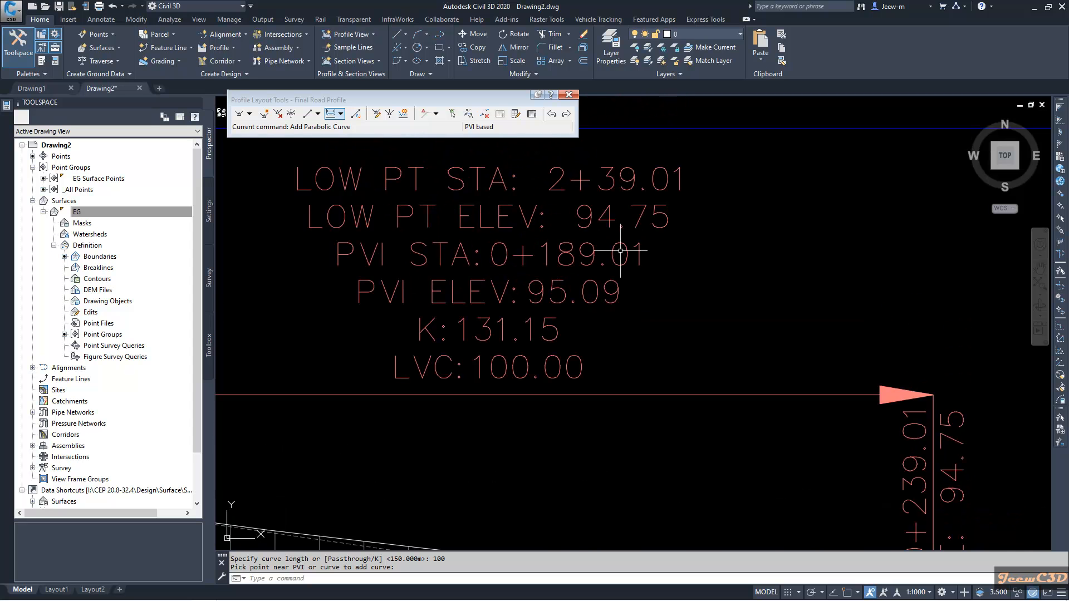
Step: Examine the elevation values in the data band beneath the profile view near its starting stations
{"action": "scroll", "coordinate": [506, 247], "scroll_direction": "down", "scroll_amount": 8}
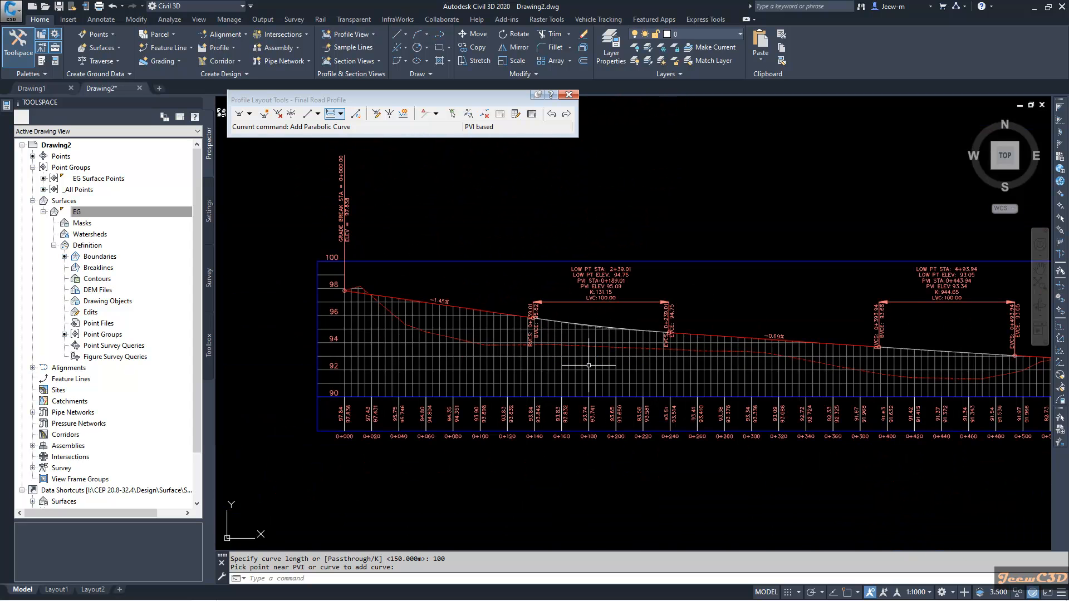
{"action": "scroll", "coordinate": [626, 307], "scroll_direction": "up", "scroll_amount": 8}
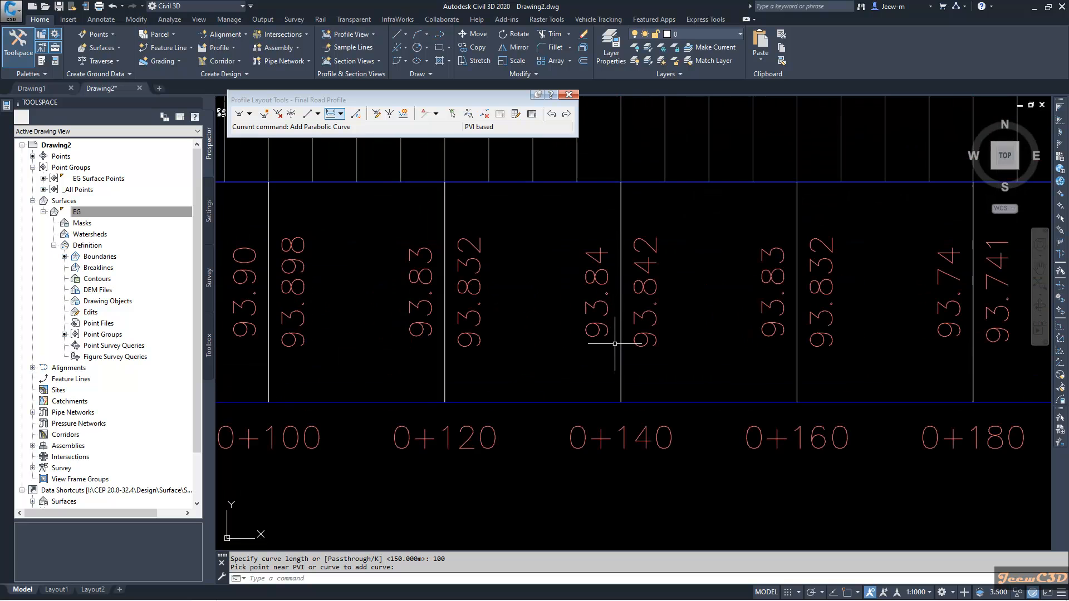
{"action": "scroll", "coordinate": [640, 303], "scroll_direction": "down", "scroll_amount": 6}
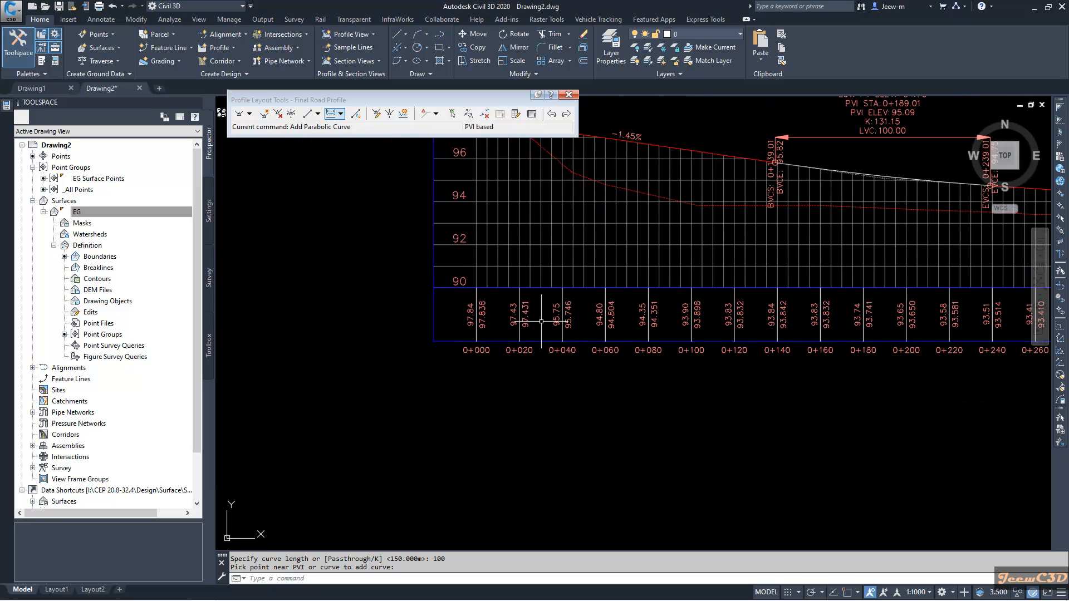
{"action": "scroll", "coordinate": [518, 315], "scroll_direction": "up", "scroll_amount": 5}
{"action": "middle_click_drag", "start_coordinate": [518, 315], "coordinate": [552, 377]}
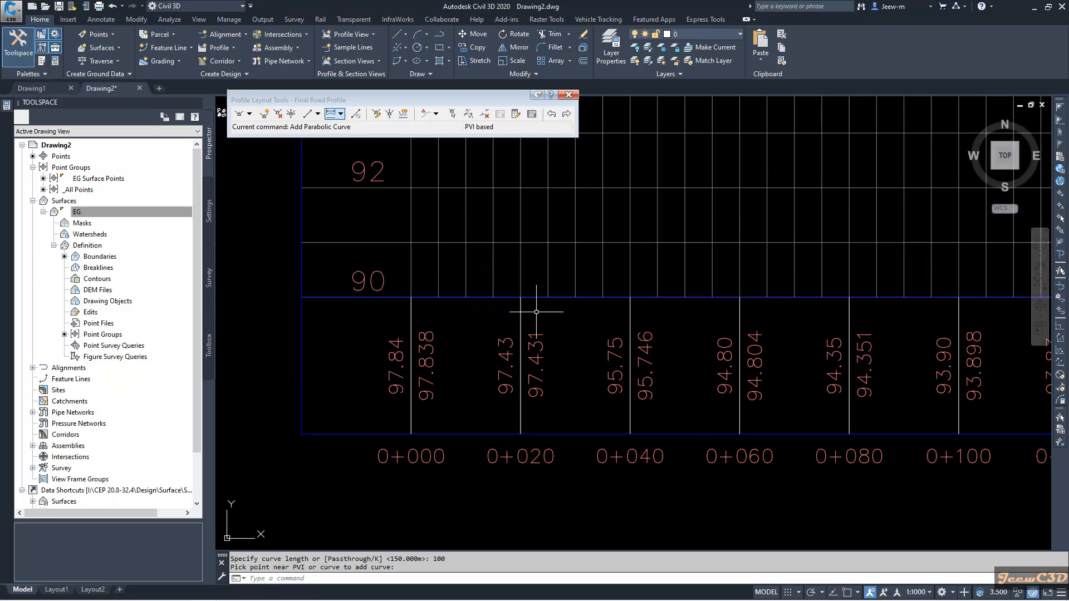
Step: Compare the paired elevations in the data band with the ground and design profile lines above the first stations
{"action": "scroll", "coordinate": [464, 360], "scroll_direction": "down", "scroll_amount": 4}
{"action": "scroll", "coordinate": [439, 372], "scroll_direction": "up", "scroll_amount": 2}
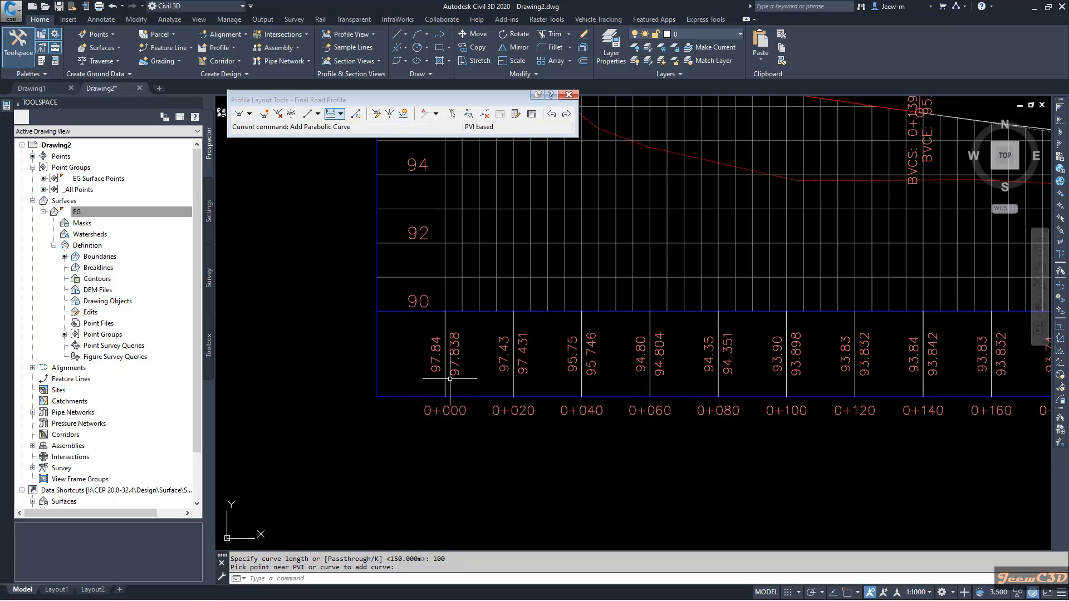
{"action": "scroll", "coordinate": [471, 353], "scroll_direction": "down", "scroll_amount": 2}
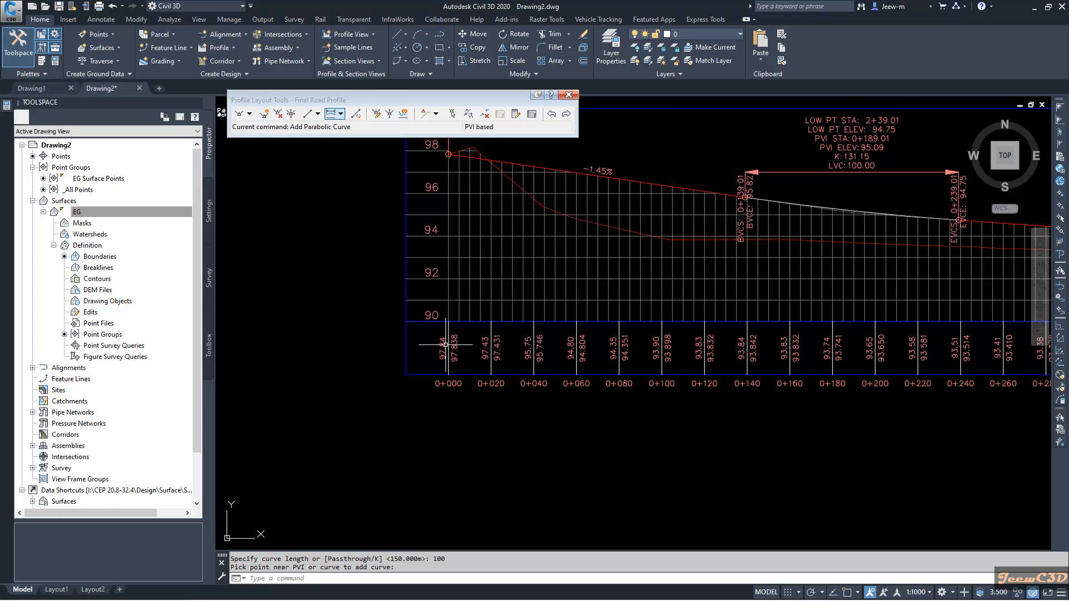
{"action": "scroll", "coordinate": [495, 352], "scroll_direction": "up", "scroll_amount": 2}
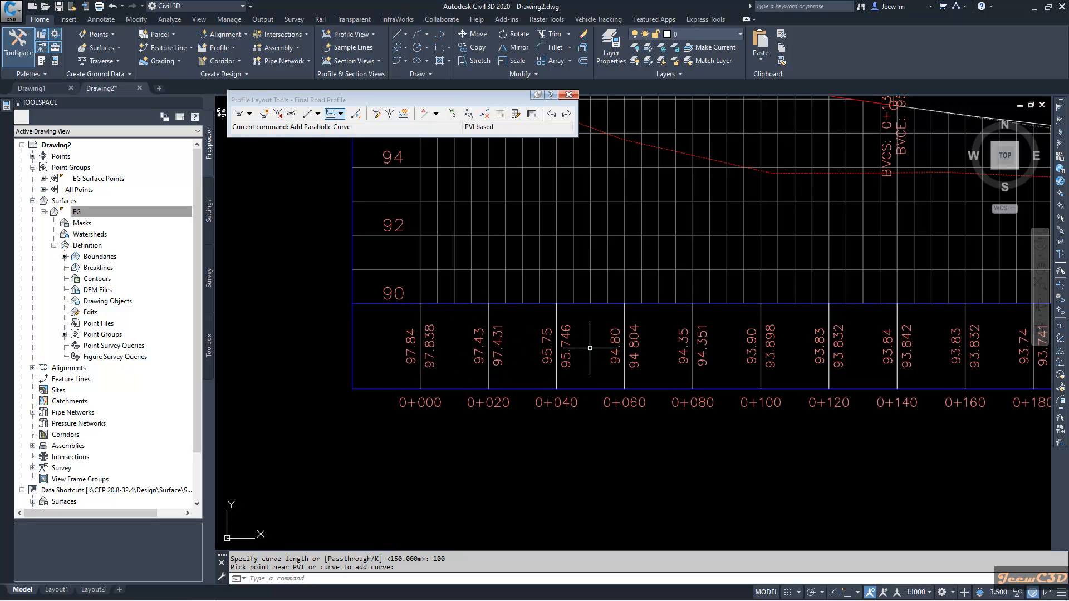
{"action": "middle_click_drag", "start_coordinate": [580, 359], "coordinate": [581, 401]}
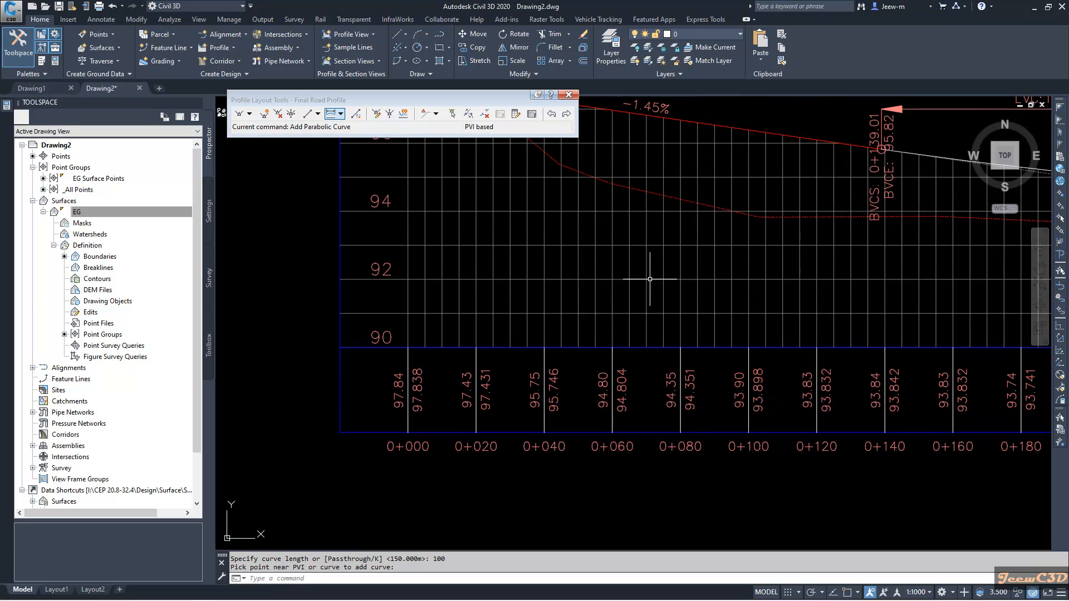
{"action": "scroll", "coordinate": [621, 295], "scroll_direction": "down", "scroll_amount": 4}
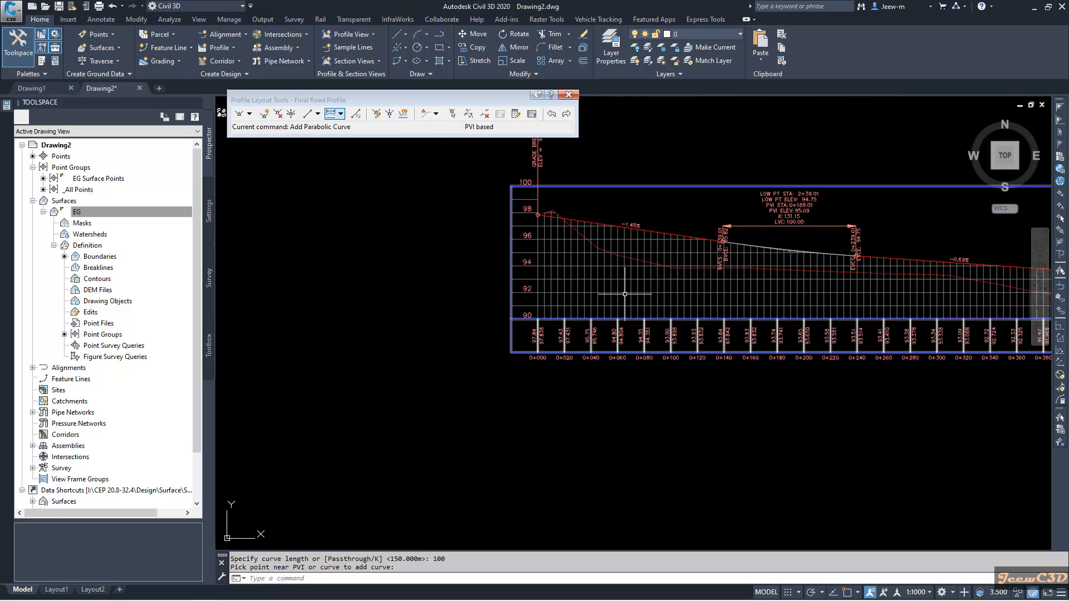
Step: Set Profile2 of the Elevations and Stations band to Final Road Profile in the profile view properties
{"action": "key", "text": "Return"}
{"action": "left_click", "coordinate": [625, 292]}
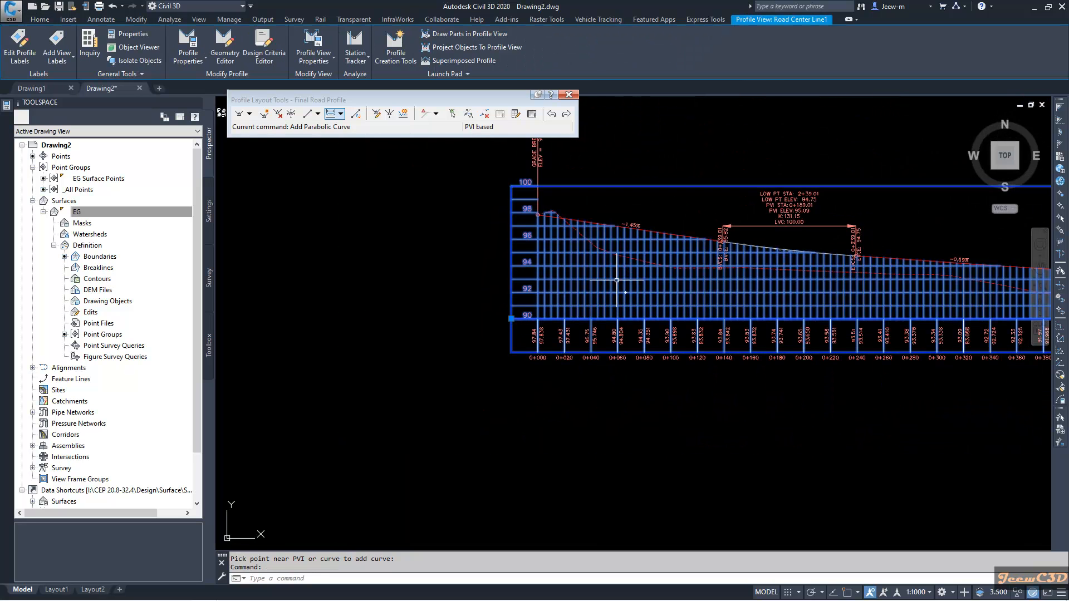
{"action": "left_click", "coordinate": [321, 39]}
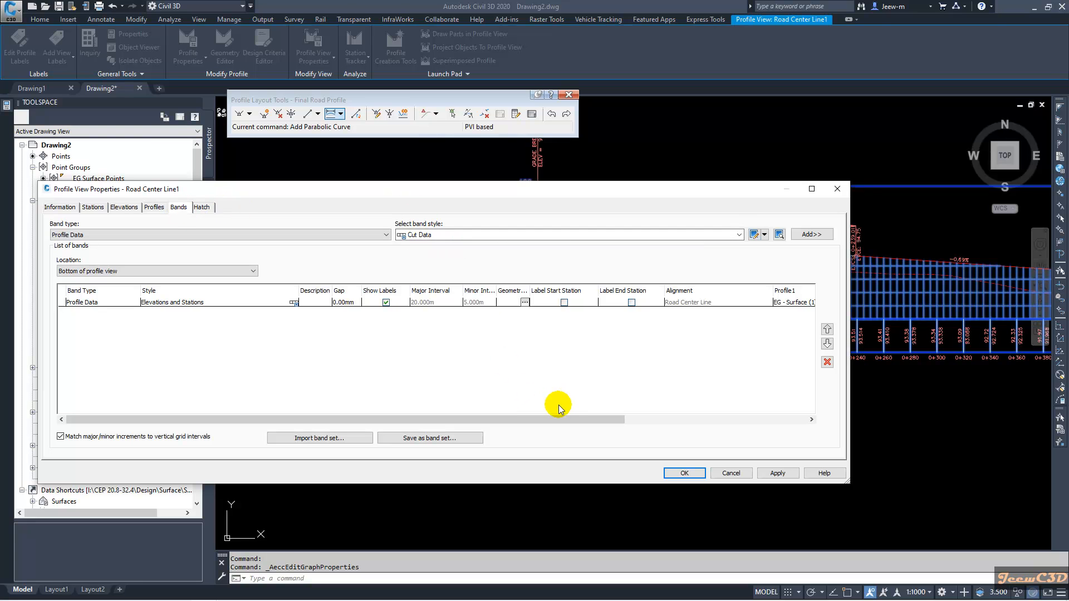
{"action": "left_click_drag", "start_coordinate": [559, 420], "coordinate": [723, 413]}
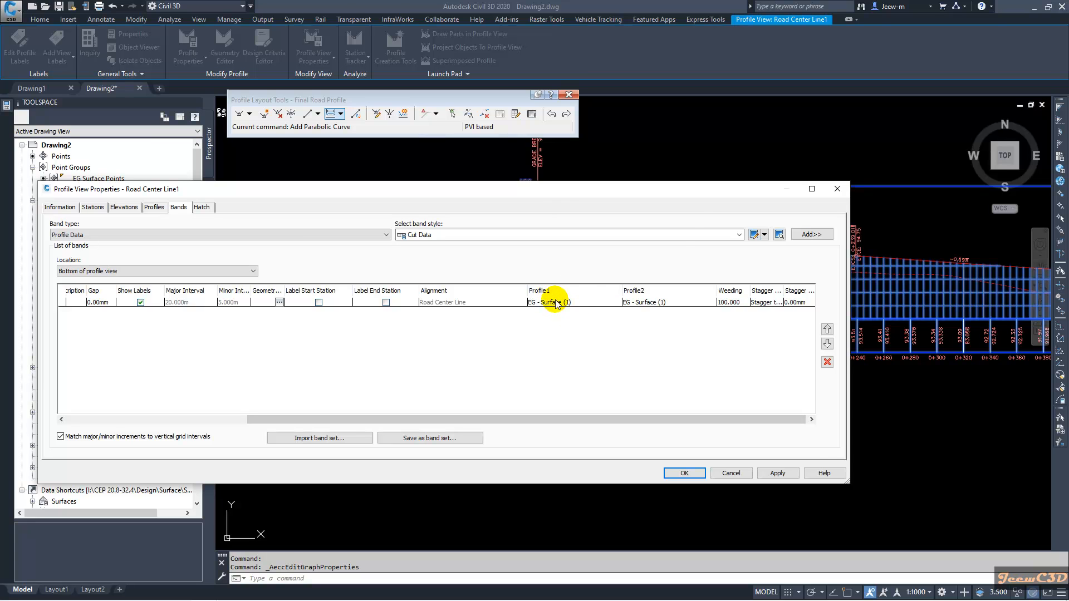
{"action": "left_click_drag", "start_coordinate": [688, 188], "coordinate": [621, 189]}
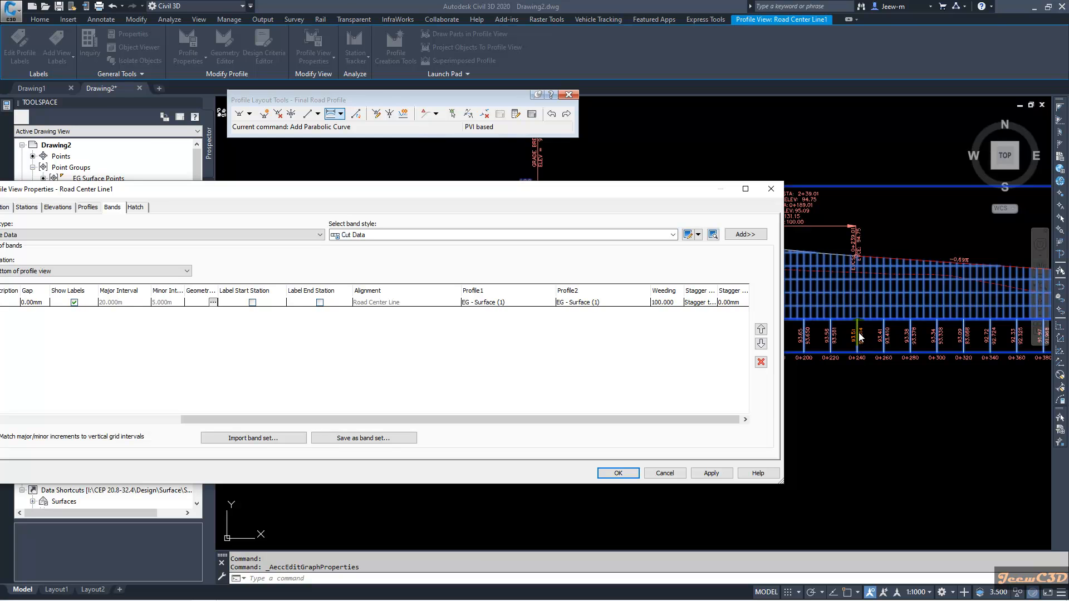
{"action": "left_click", "coordinate": [615, 302]}
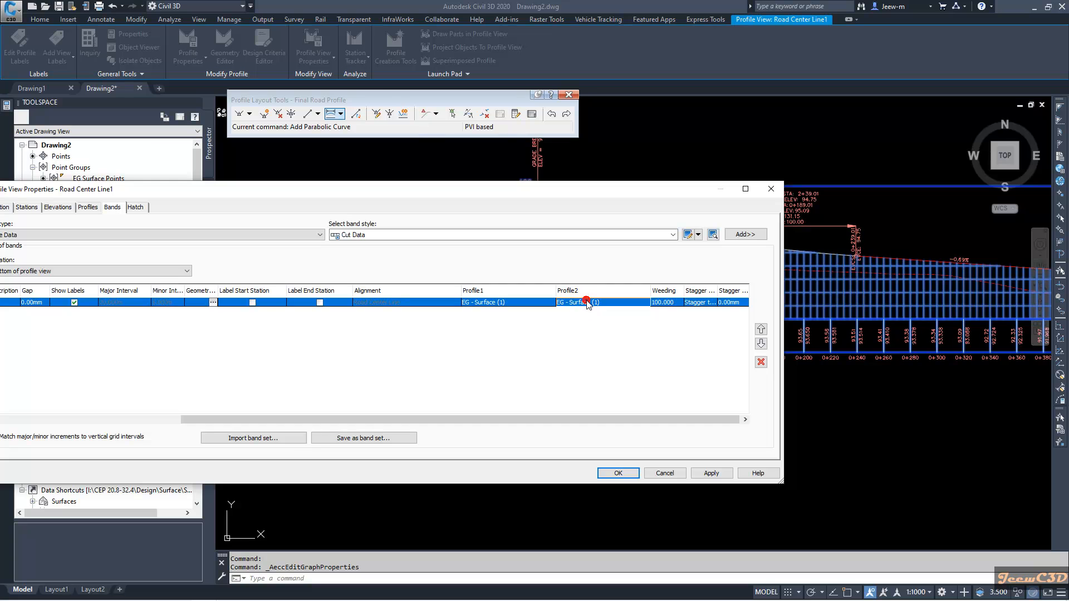
{"action": "left_click", "coordinate": [585, 303]}
{"action": "left_click", "coordinate": [589, 323]}
{"action": "left_click", "coordinate": [618, 473]}
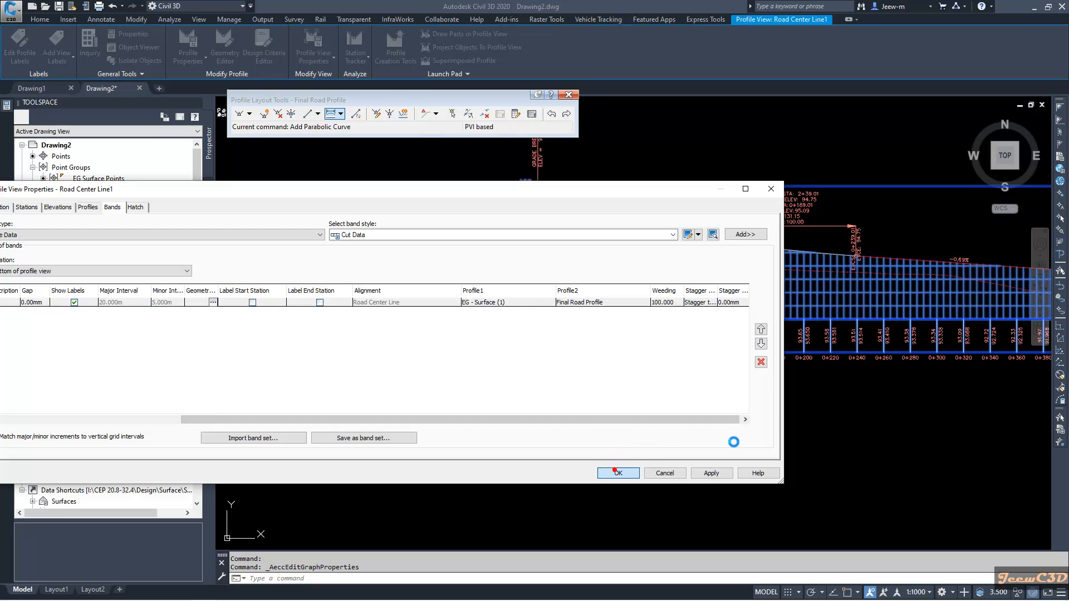
Step: Examine the ground and design elevations in the data band at stations 0+000 to about 0+260
{"action": "scroll", "coordinate": [547, 334], "scroll_direction": "up", "scroll_amount": 8}
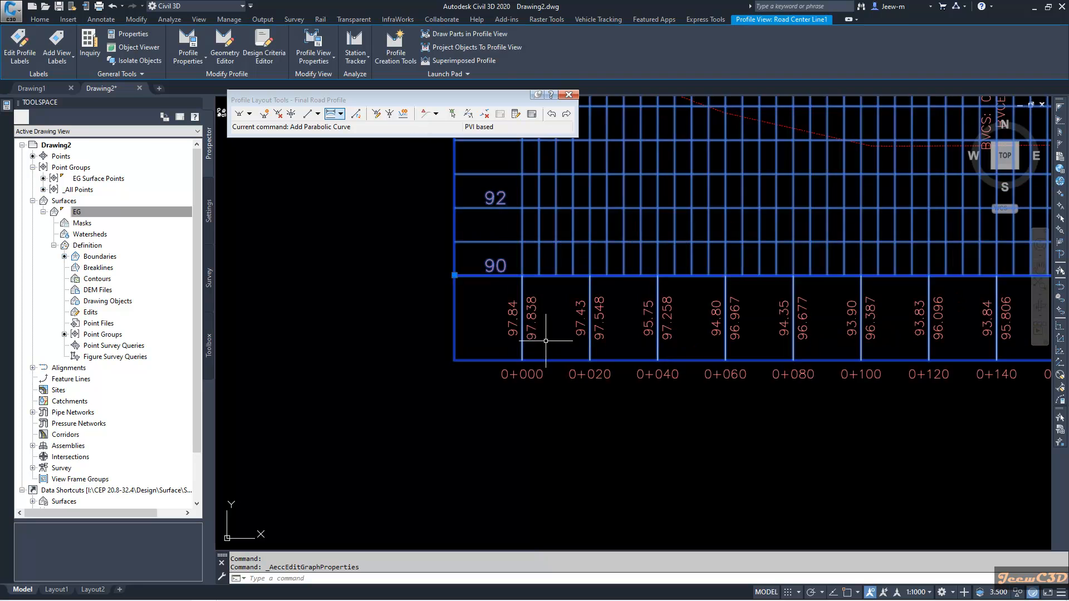
{"action": "key", "text": "Escape"}
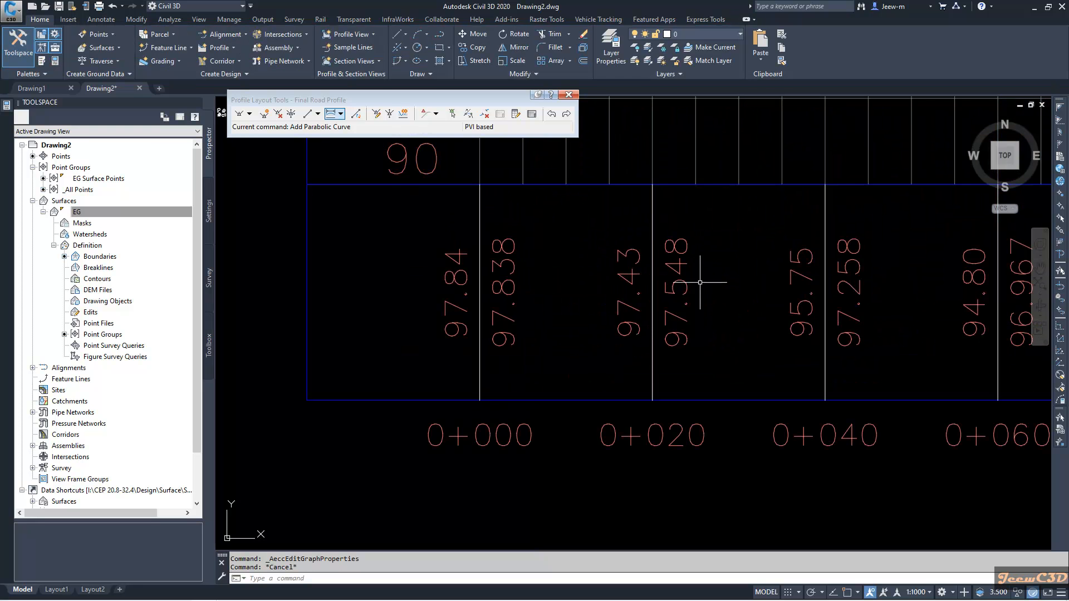
{"action": "scroll", "coordinate": [685, 275], "scroll_direction": "down", "scroll_amount": 2}
{"action": "middle_click_drag", "start_coordinate": [705, 309], "coordinate": [735, 314]}
{"action": "scroll", "coordinate": [735, 314], "scroll_direction": "down", "scroll_amount": 3}
{"action": "scroll", "coordinate": [743, 337], "scroll_direction": "up", "scroll_amount": 2}
{"action": "scroll", "coordinate": [749, 337], "scroll_direction": "up", "scroll_amount": 2}
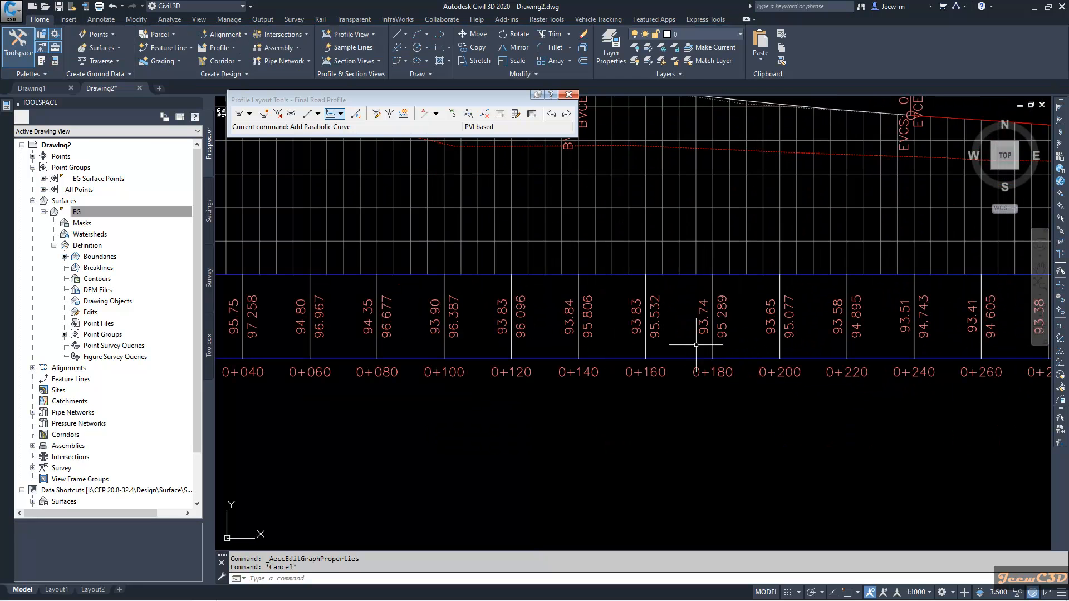
{"action": "scroll", "coordinate": [695, 347], "scroll_direction": "up", "scroll_amount": 2}
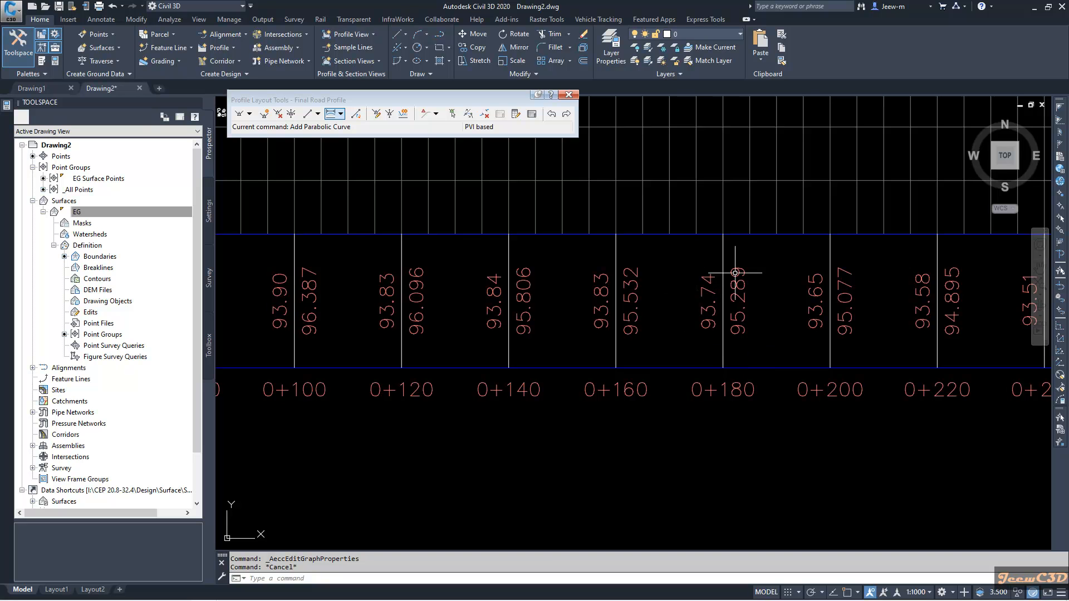
{"action": "scroll", "coordinate": [684, 376], "scroll_direction": "down", "scroll_amount": 3}
{"action": "scroll", "coordinate": [537, 392], "scroll_direction": "up", "scroll_amount": 3}
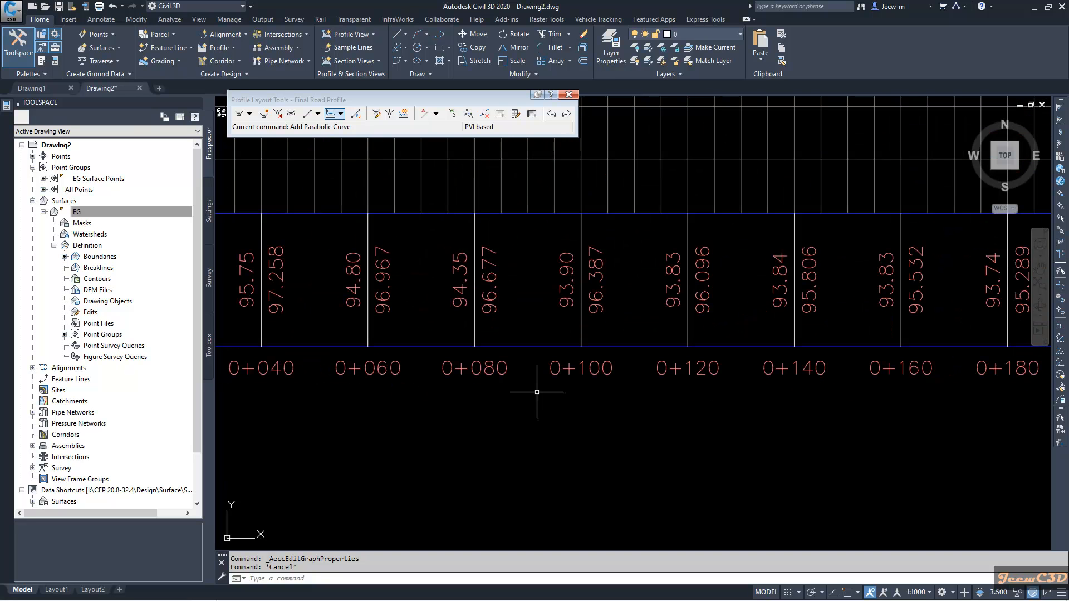
{"action": "scroll", "coordinate": [552, 371], "scroll_direction": "down", "scroll_amount": 3}
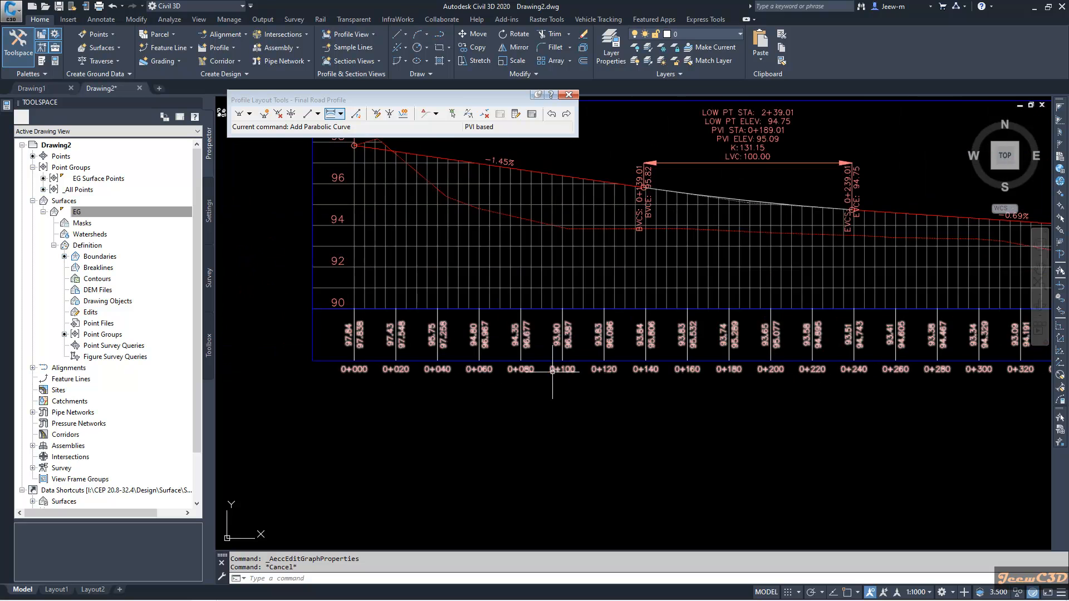
{"action": "scroll", "coordinate": [552, 372], "scroll_direction": "down", "scroll_amount": 3}
Step: Close the profile layout tools and check the finished profile view over its full length
{"action": "left_click", "coordinate": [569, 95]}
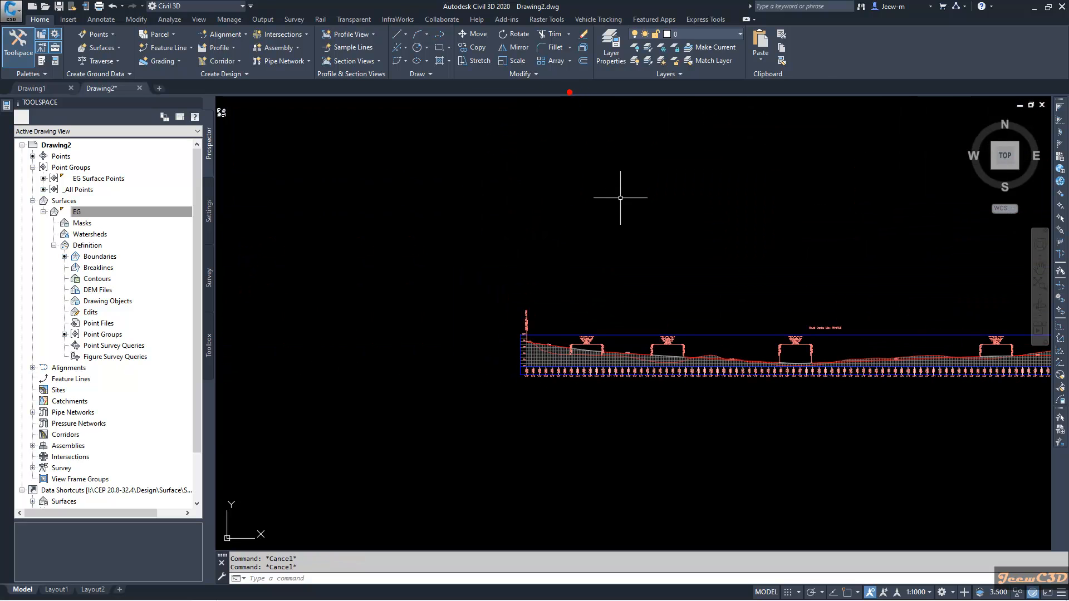
{"action": "scroll", "coordinate": [702, 229], "scroll_direction": "down", "scroll_amount": 2}
{"action": "scroll", "coordinate": [702, 265], "scroll_direction": "up", "scroll_amount": 4}
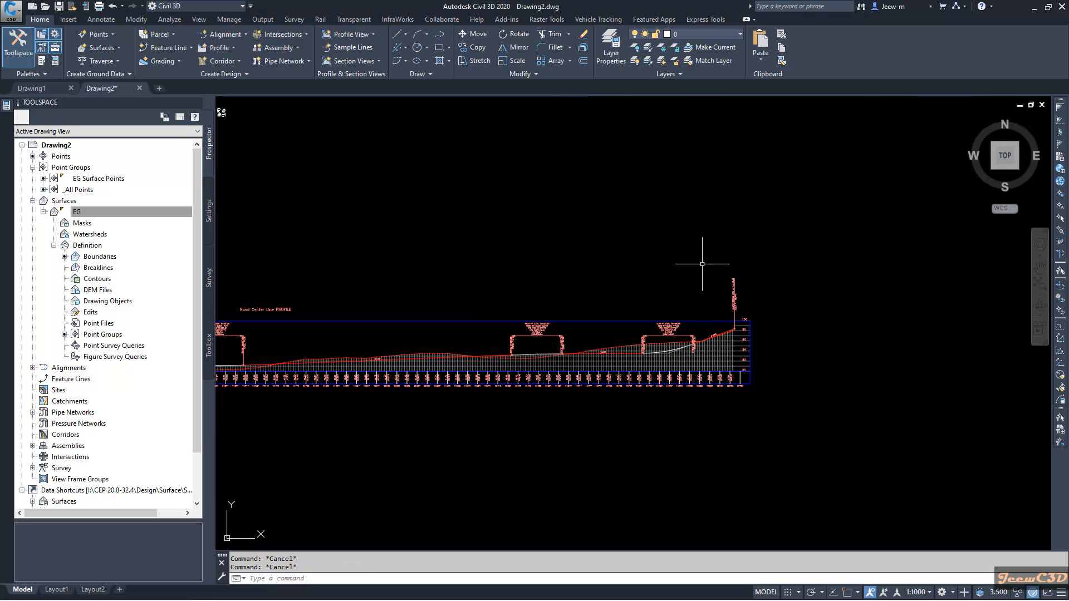
{"action": "mouse_move", "coordinate": [748, 275]}
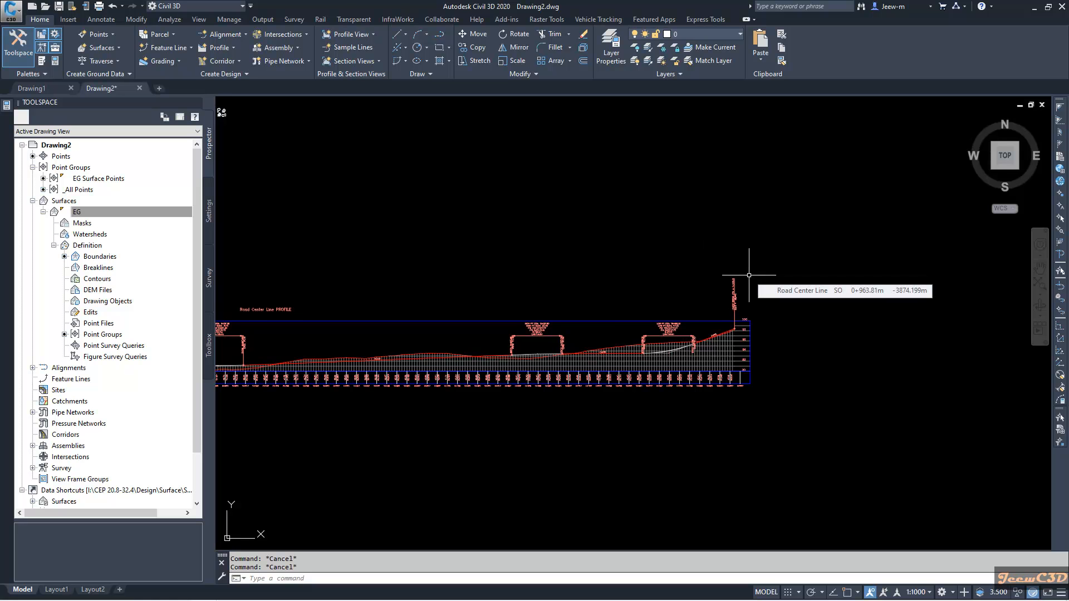
{"action": "scroll", "coordinate": [746, 275], "scroll_direction": "down", "scroll_amount": 3}
{"action": "mouse_move", "coordinate": [689, 243]}
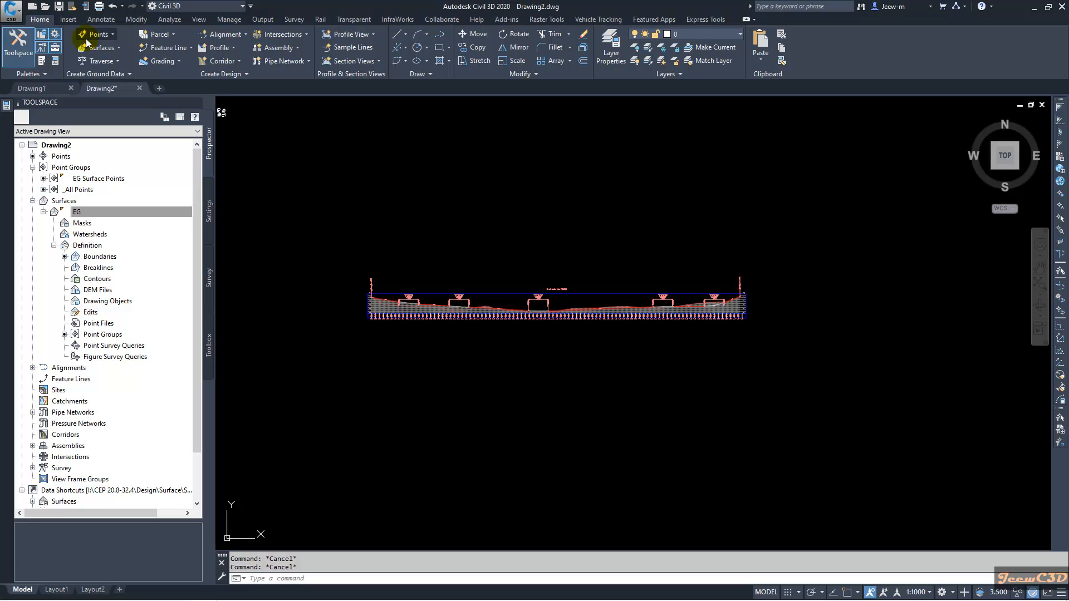
Step: Define a new assembly named Two Lane Road with type Undivided Crowned Road and code set style View-Edit with Shading
{"action": "left_click", "coordinate": [281, 49]}
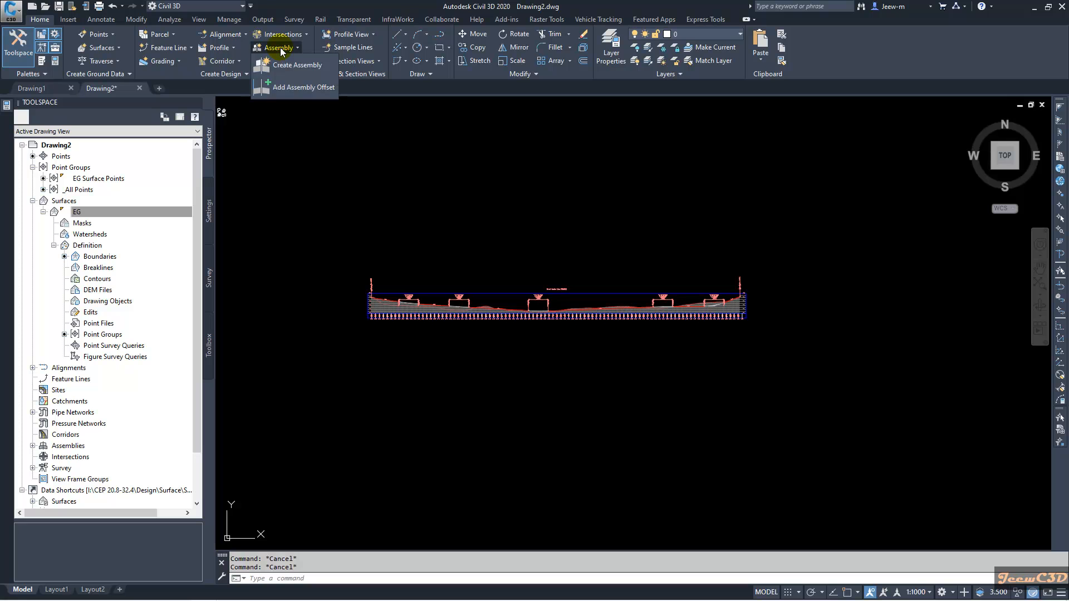
{"action": "left_click", "coordinate": [292, 69]}
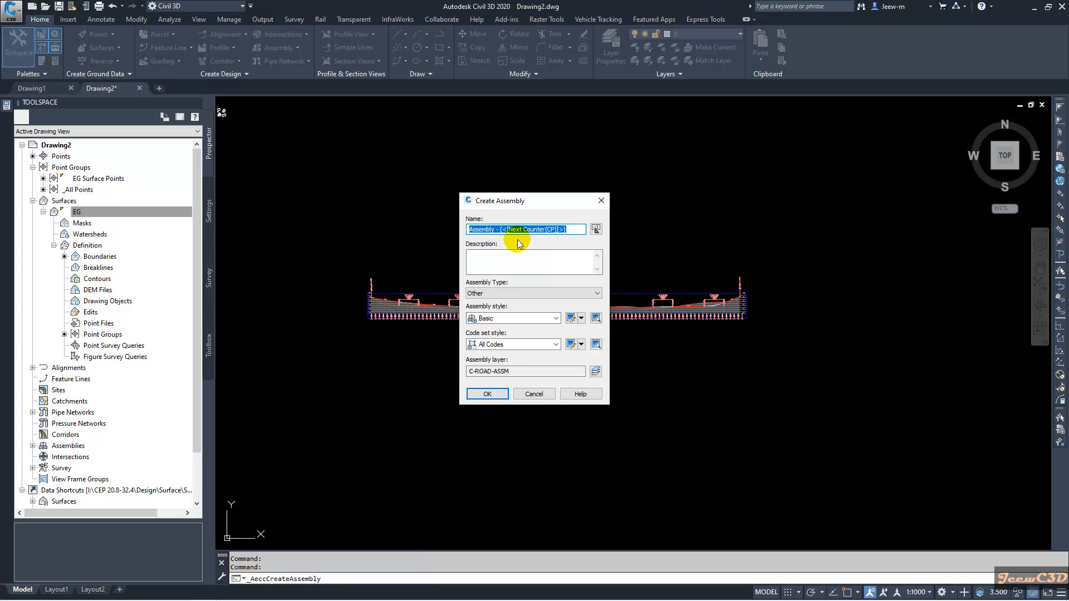
{"action": "type", "text": "Two Lane Road"}
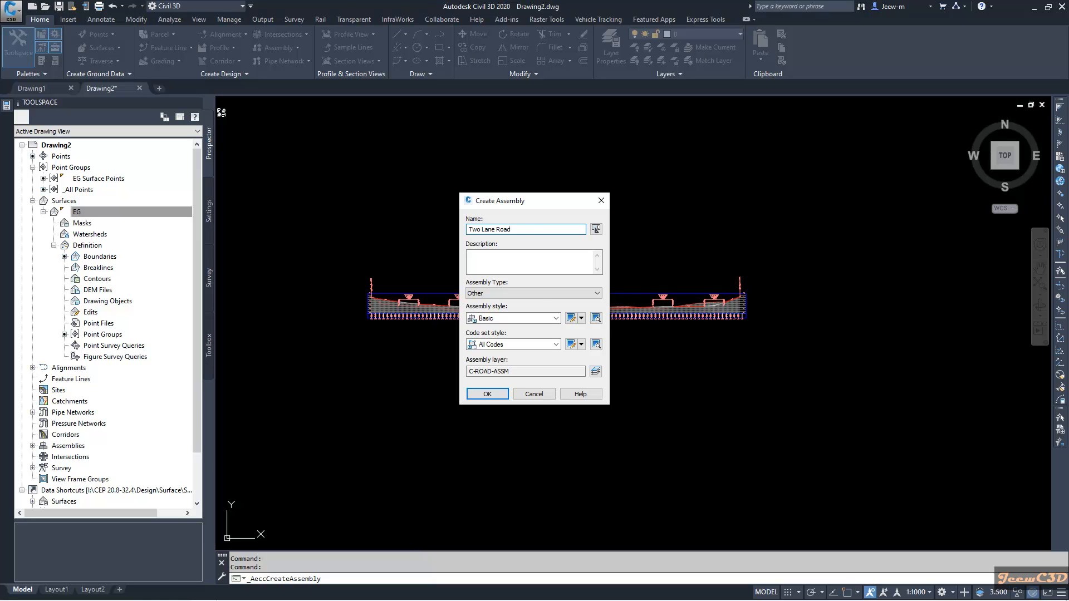
{"action": "left_click", "coordinate": [509, 293]}
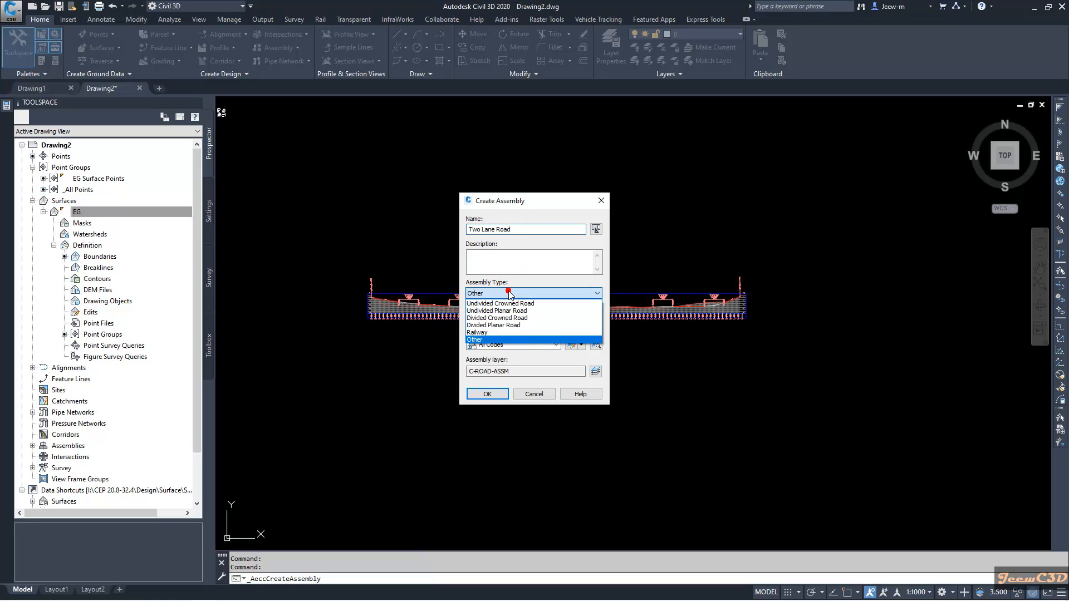
{"action": "left_click", "coordinate": [501, 304]}
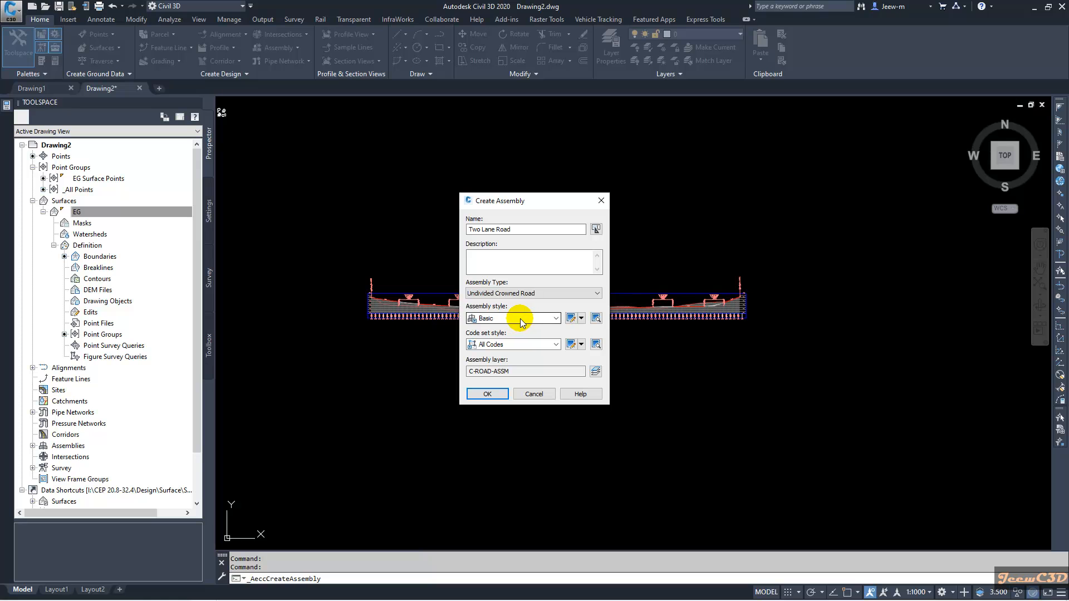
{"action": "left_click", "coordinate": [510, 345]}
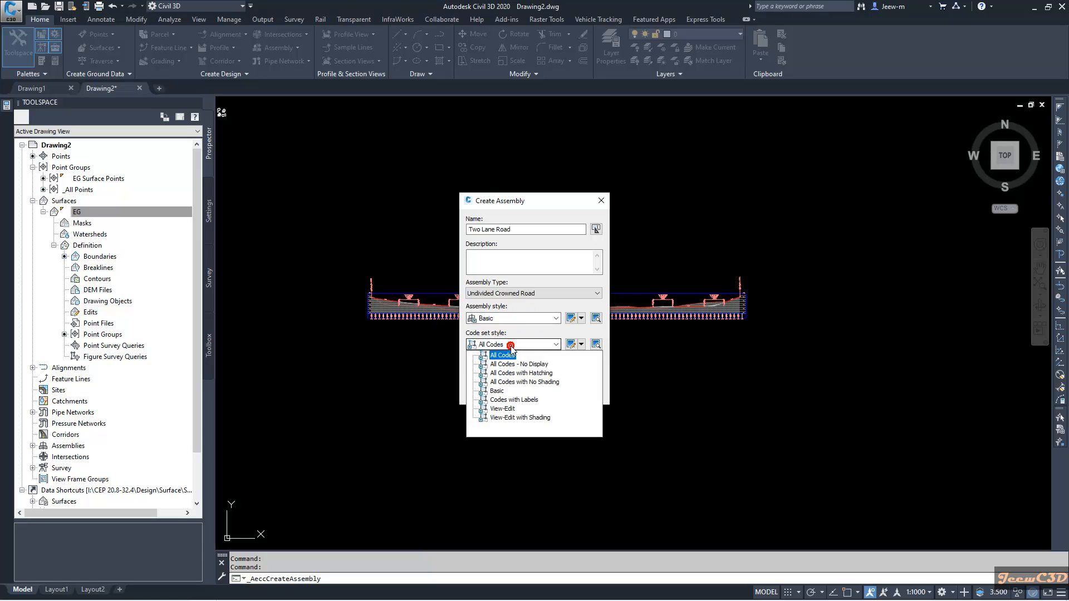
{"action": "left_click", "coordinate": [513, 418]}
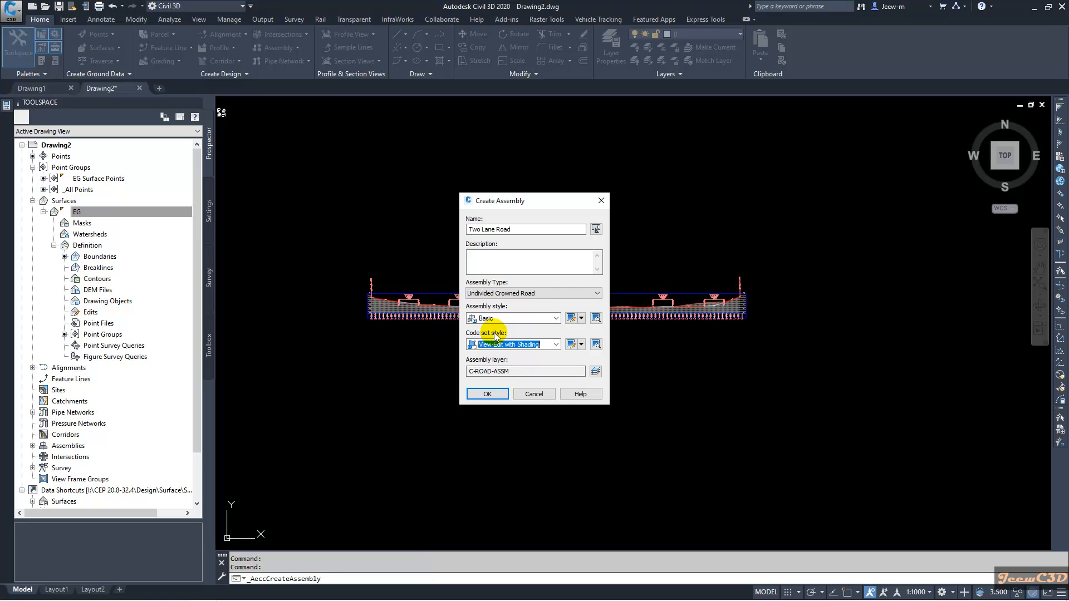
Step: Accept the assembly settings and place the assembly baseline in the empty space above the profile view
{"action": "left_click", "coordinate": [487, 394]}
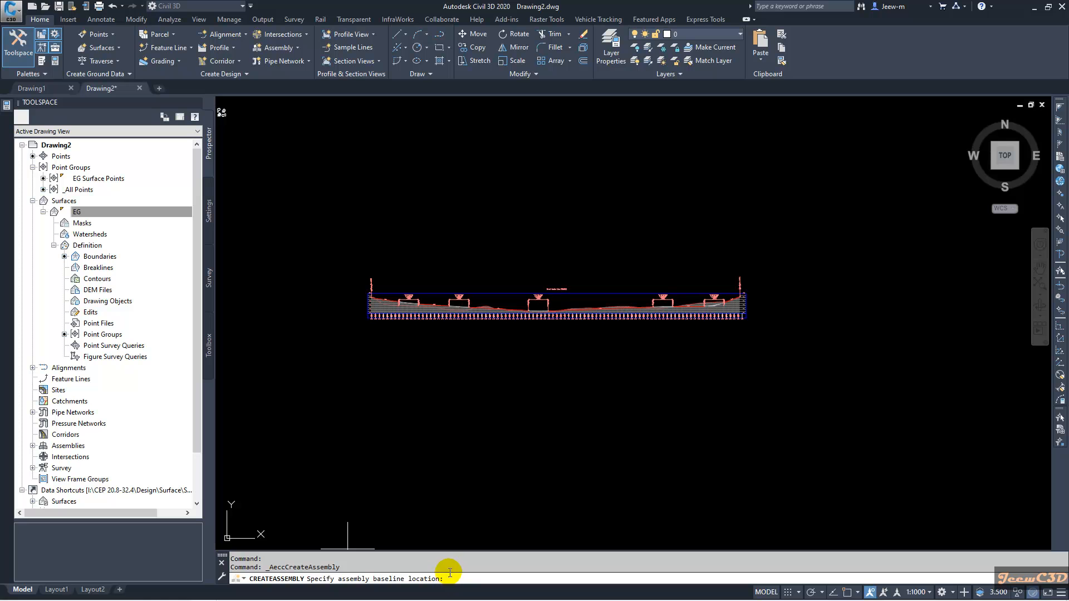
{"action": "middle_click_drag", "start_coordinate": [535, 203], "coordinate": [543, 315]}
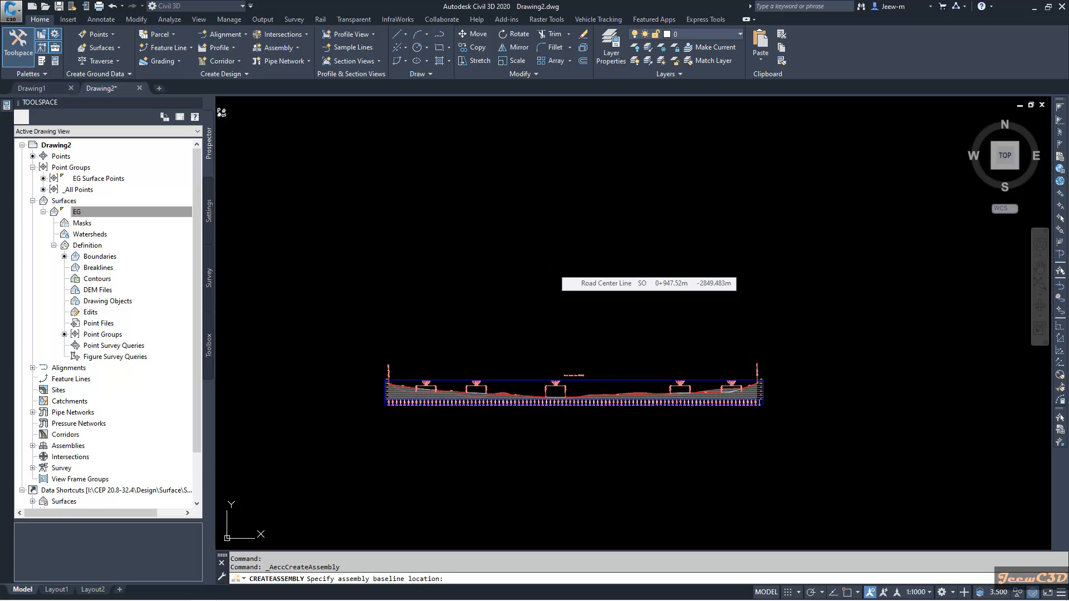
{"action": "left_click", "coordinate": [554, 268]}
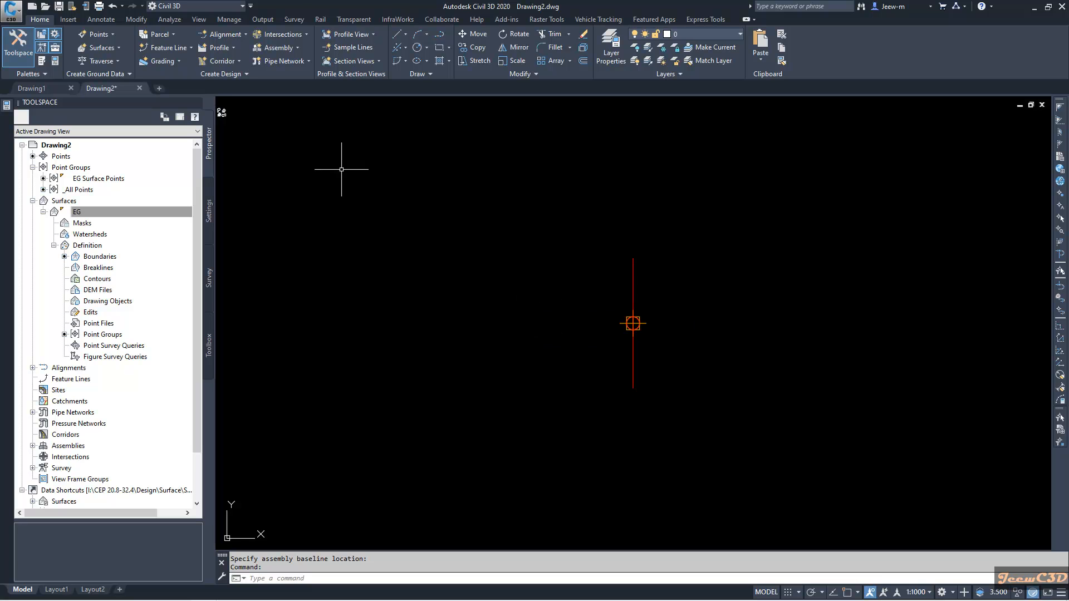
Step: Bring up the subassembly tool palettes and show the Imperial Lanes subassemblies
{"action": "left_click", "coordinate": [42, 61]}
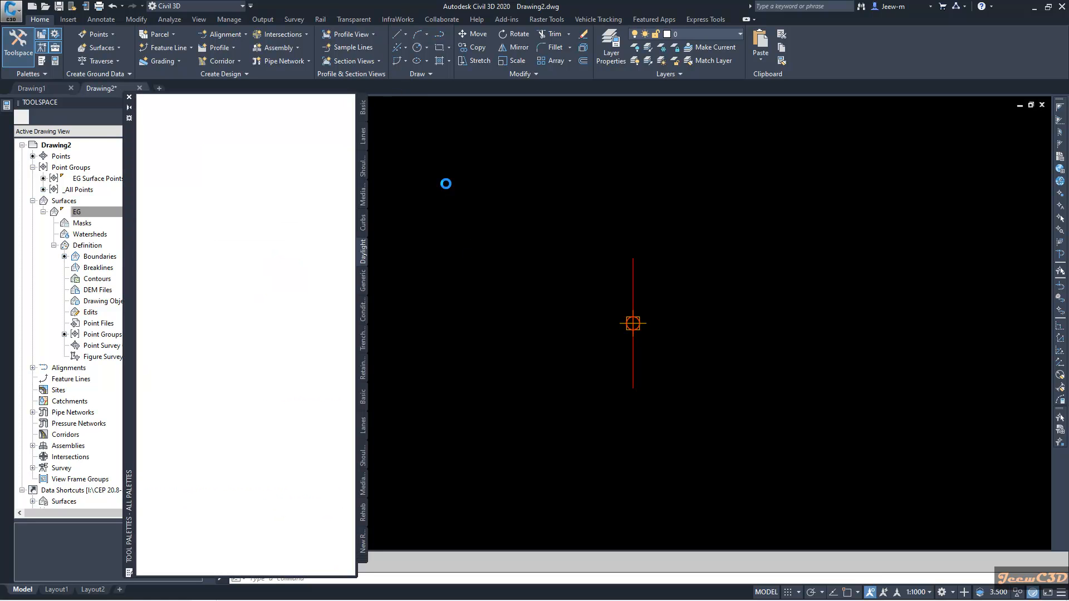
{"action": "left_click", "coordinate": [364, 137]}
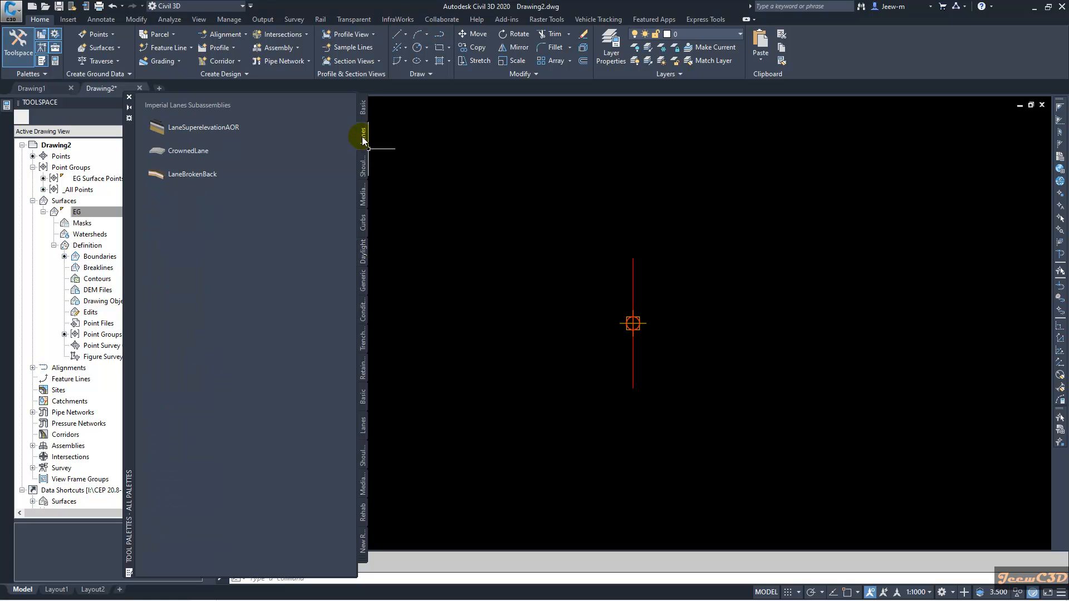
{"action": "left_click", "coordinate": [371, 561]}
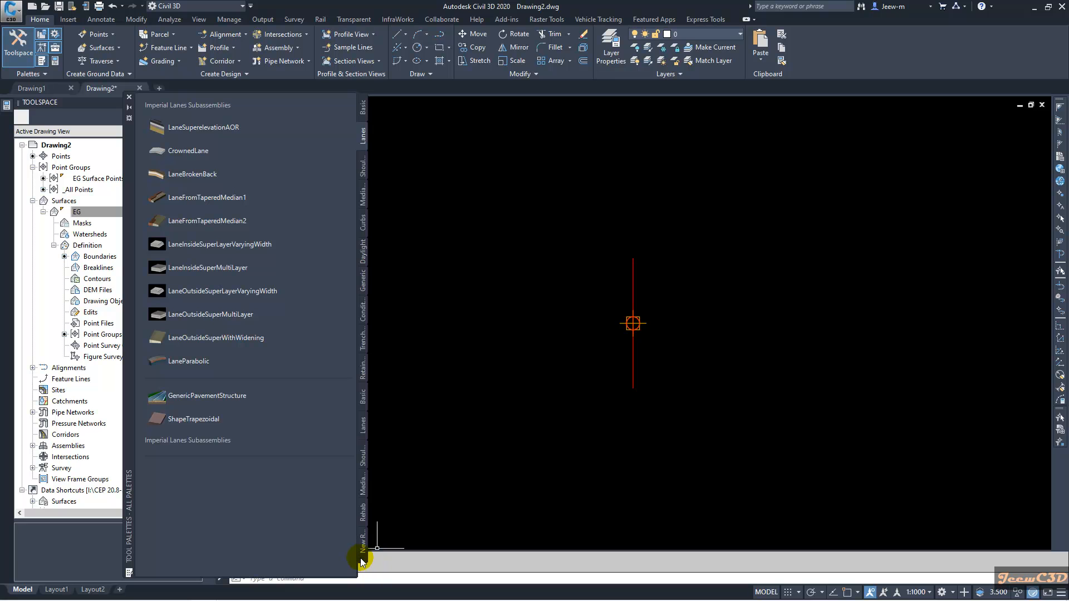
{"action": "left_click", "coordinate": [361, 560]}
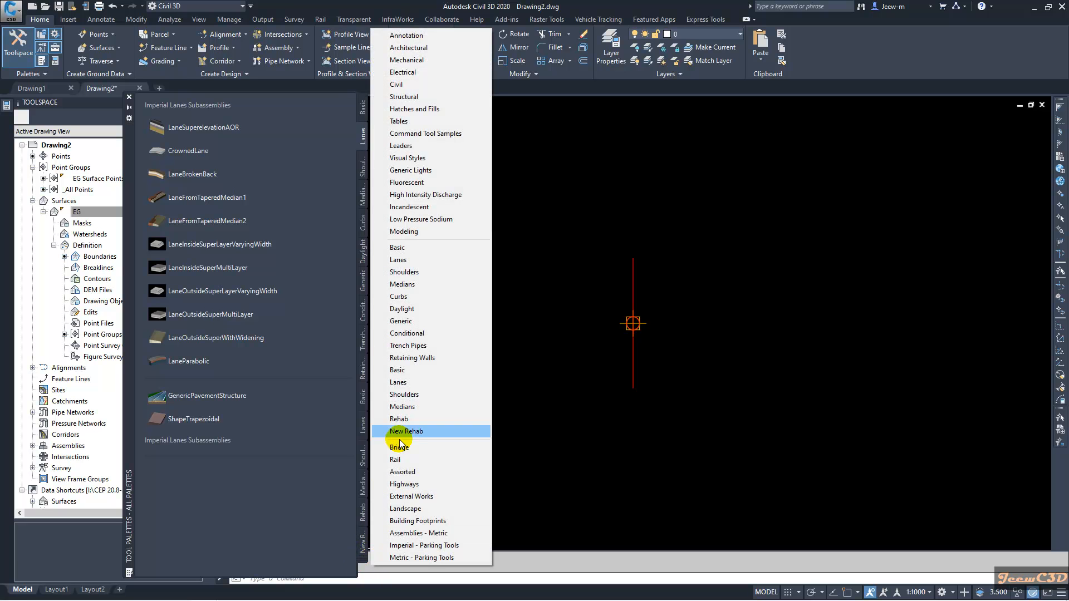
{"action": "left_click", "coordinate": [414, 260]}
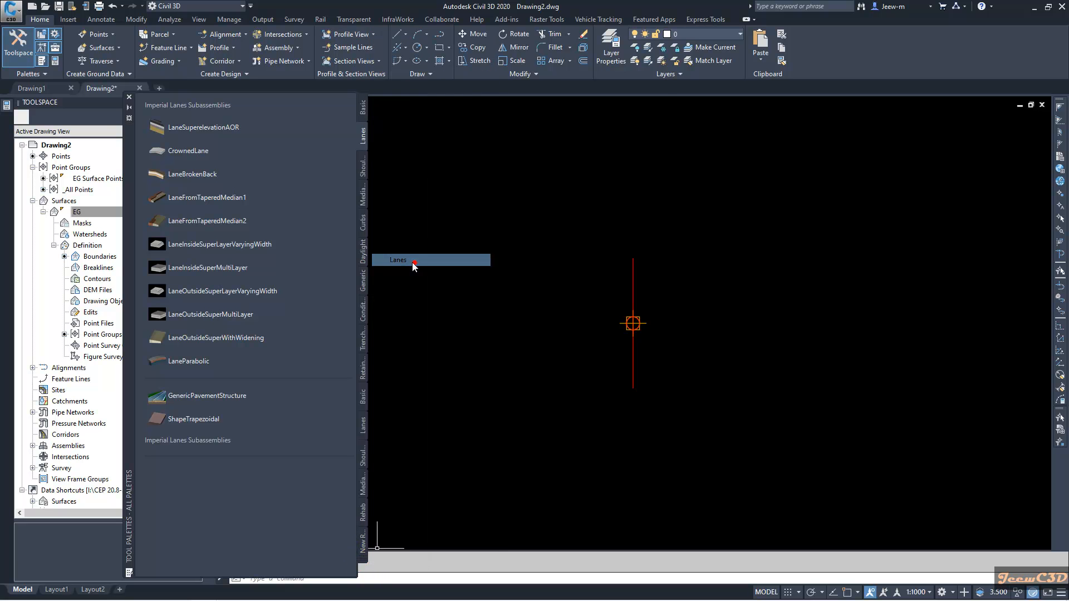
Step: Attach LaneSuperelevationAOR subassemblies to the right and left sides of the Two Lane Road assembly baseline and end the placement
{"action": "left_click", "coordinate": [198, 128]}
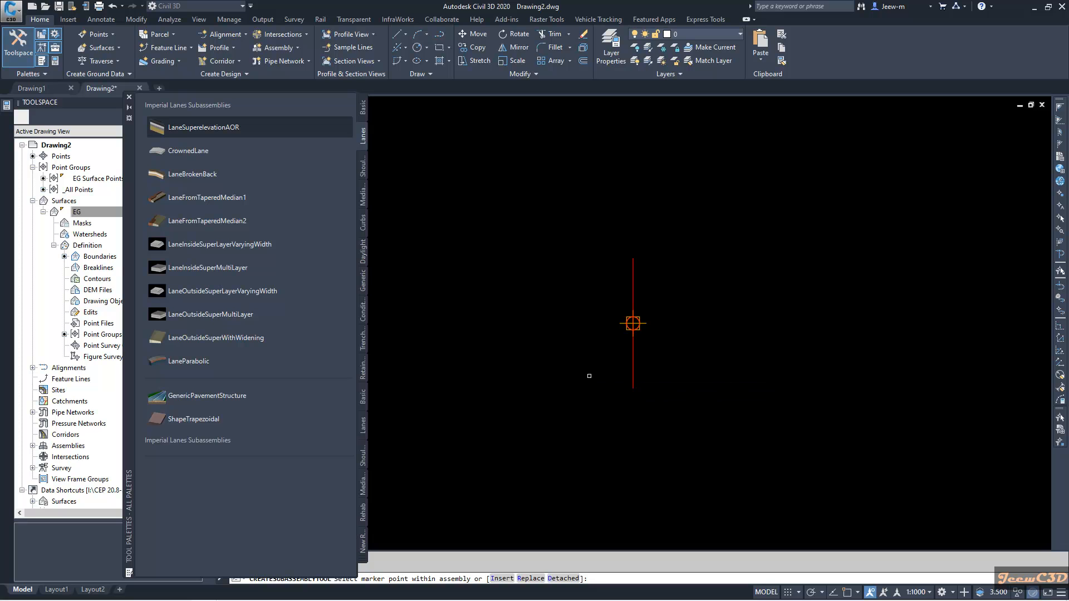
{"action": "left_click", "coordinate": [633, 357]}
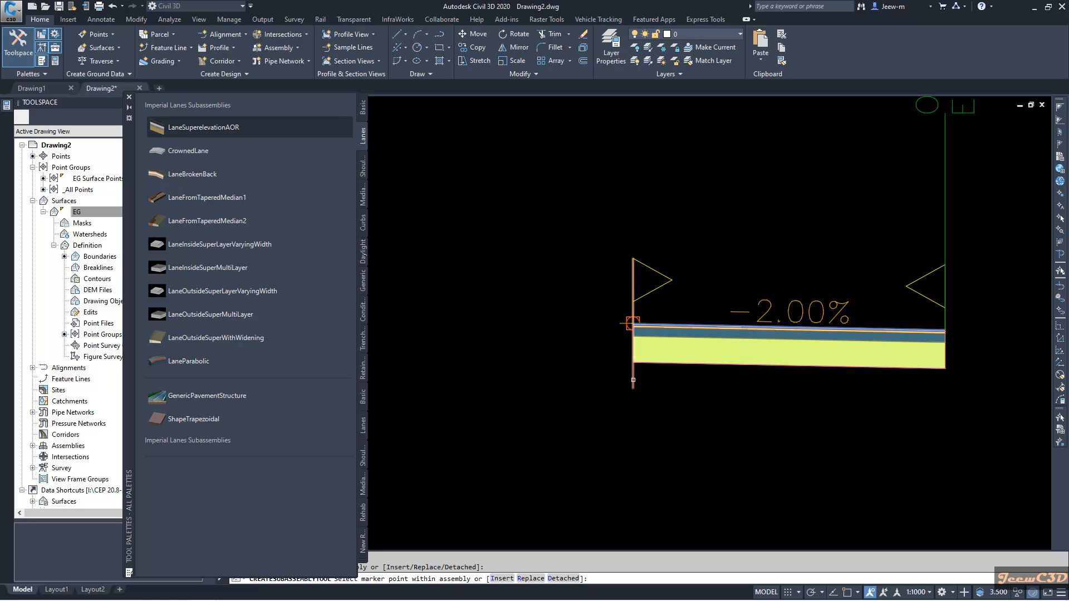
{"action": "left_click", "coordinate": [632, 323]}
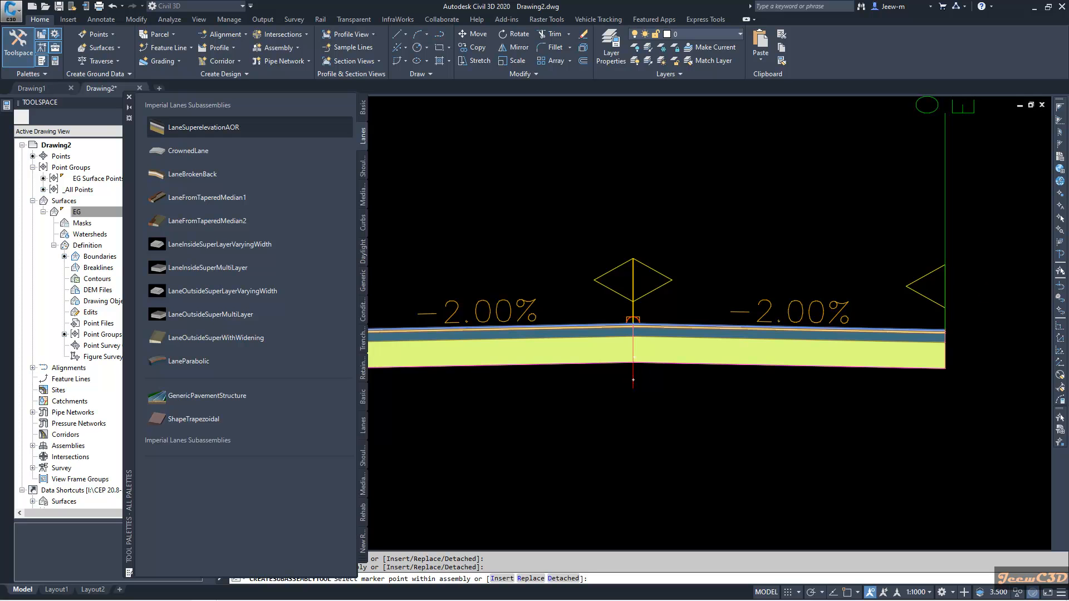
{"action": "scroll", "coordinate": [633, 379], "scroll_direction": "down", "scroll_amount": 4}
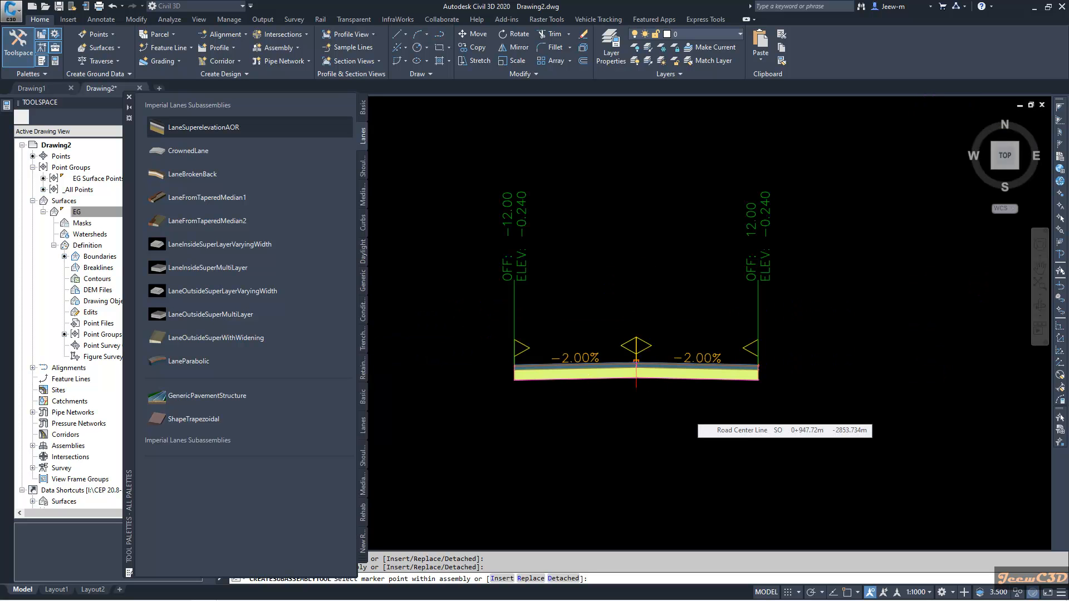
{"action": "key", "text": "Escape"}
{"action": "middle_click_drag", "start_coordinate": [663, 407], "coordinate": [702, 408]}
{"action": "scroll", "coordinate": [641, 384], "scroll_direction": "up", "scroll_amount": 2}
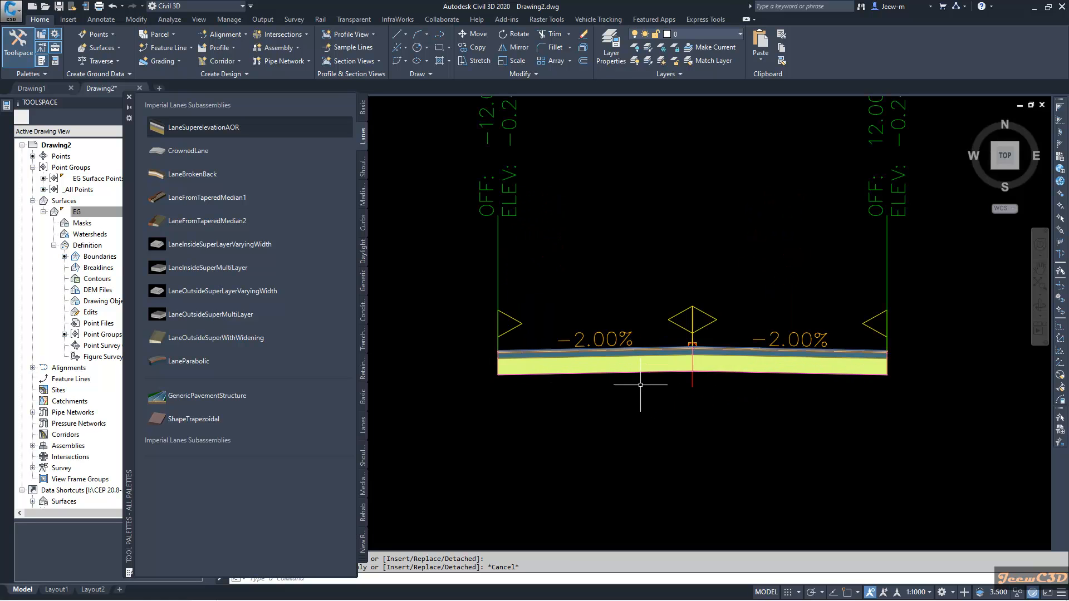
Step: Rename the lane subassembly on the right side of the baseline as lane RHS in its subassembly properties
{"action": "scroll", "coordinate": [647, 390], "scroll_direction": "down", "scroll_amount": 2}
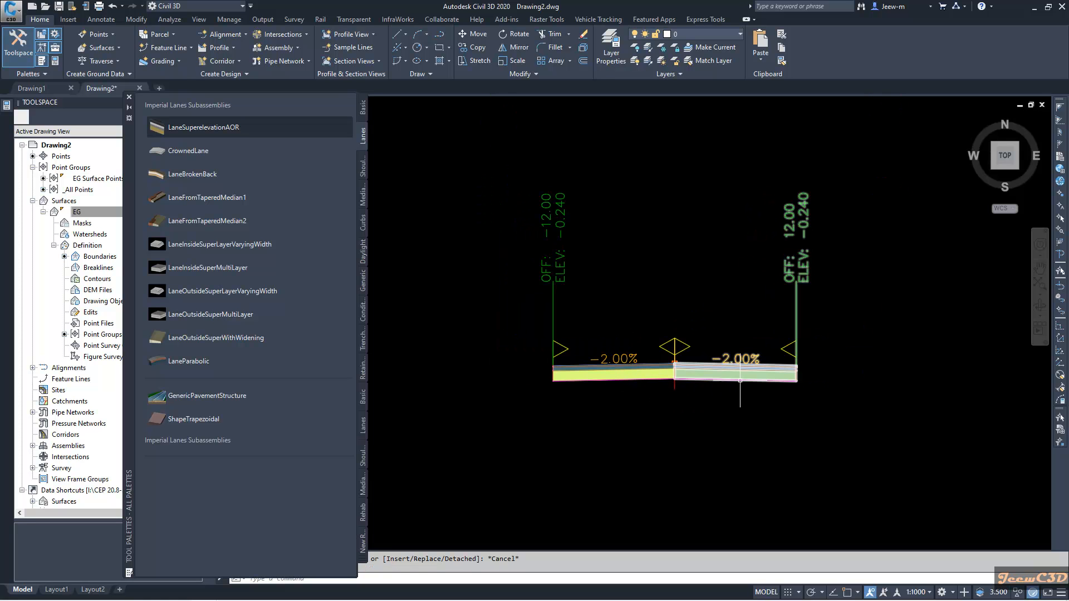
{"action": "left_click", "coordinate": [740, 378]}
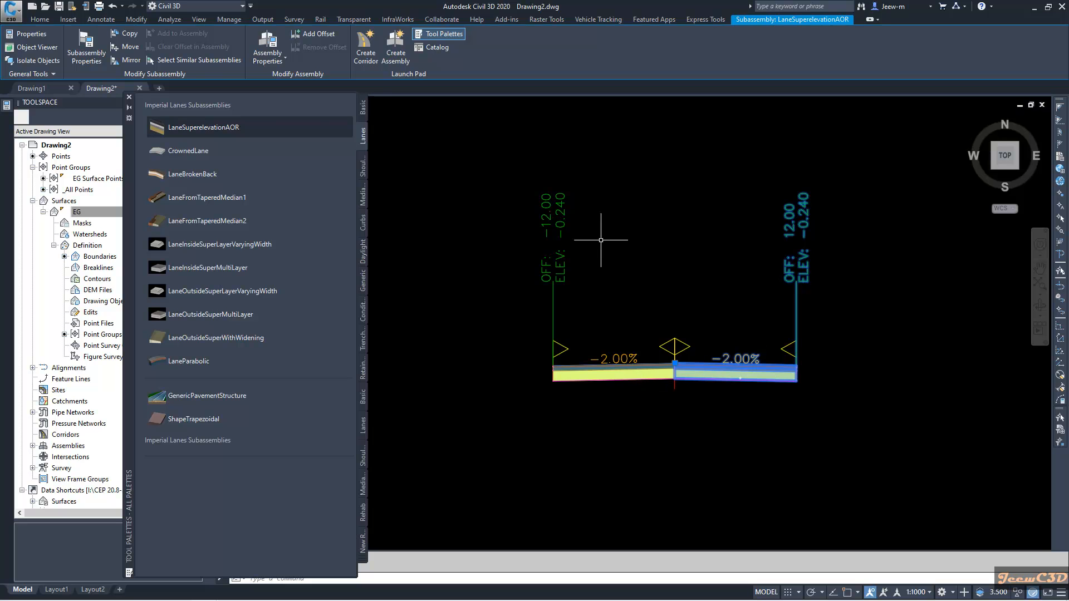
{"action": "left_click", "coordinate": [89, 48]}
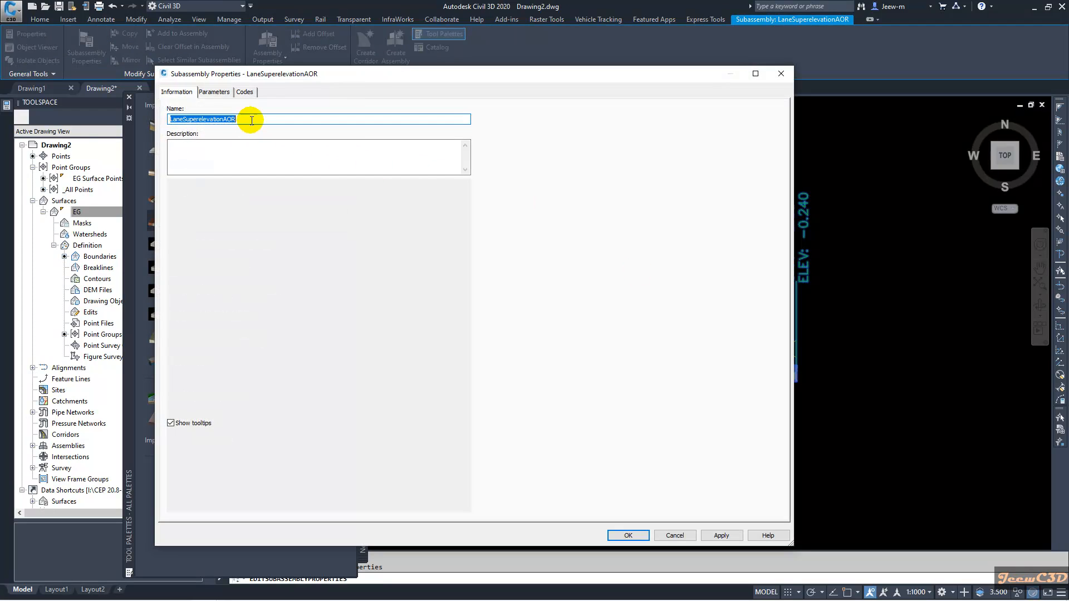
{"action": "left_click", "coordinate": [251, 119]}
{"action": "type", "text": "R RHS"}
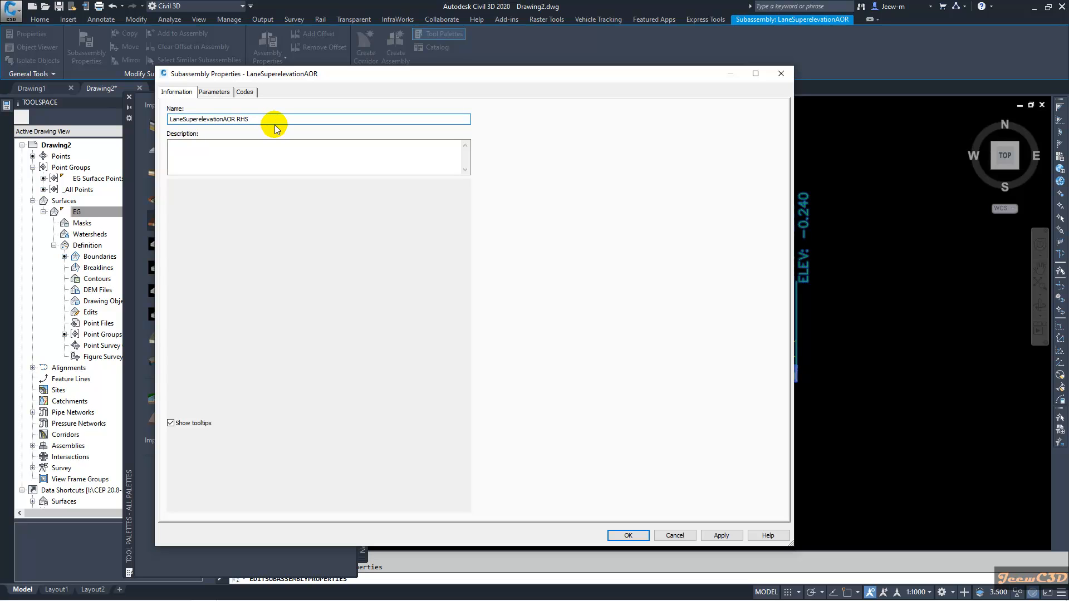
{"action": "left_click_drag", "start_coordinate": [237, 119], "coordinate": [161, 121]}
{"action": "type", "text": "la"}
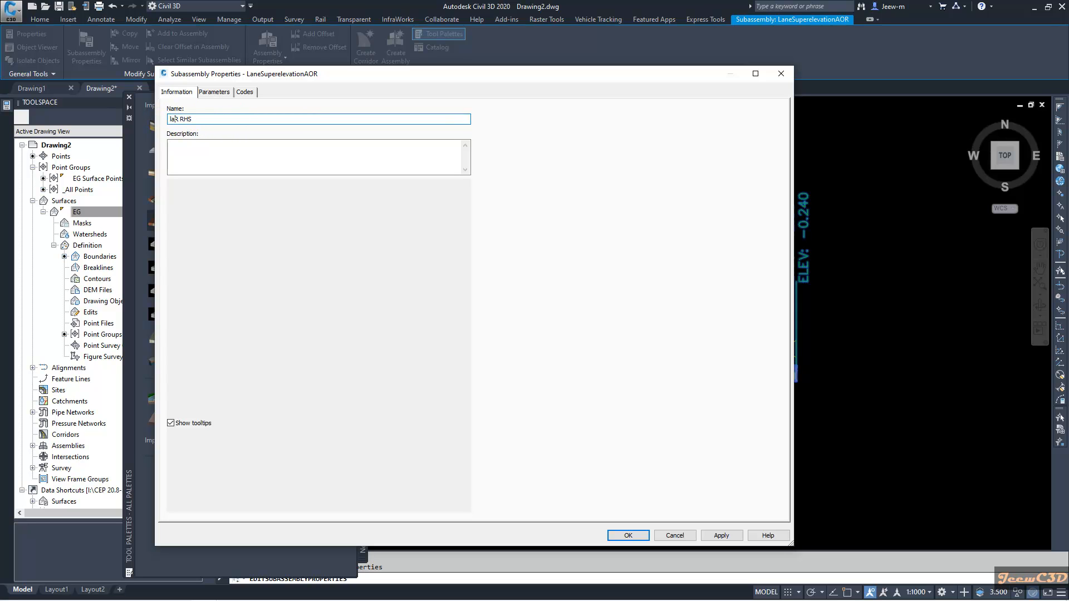
{"action": "type", "text": "ne"}
Step: Set the width of the lane RHS subassembly to 3.5 m
{"action": "left_click", "coordinate": [214, 92]}
{"action": "left_click", "coordinate": [361, 142]}
{"action": "left_click", "coordinate": [364, 141]}
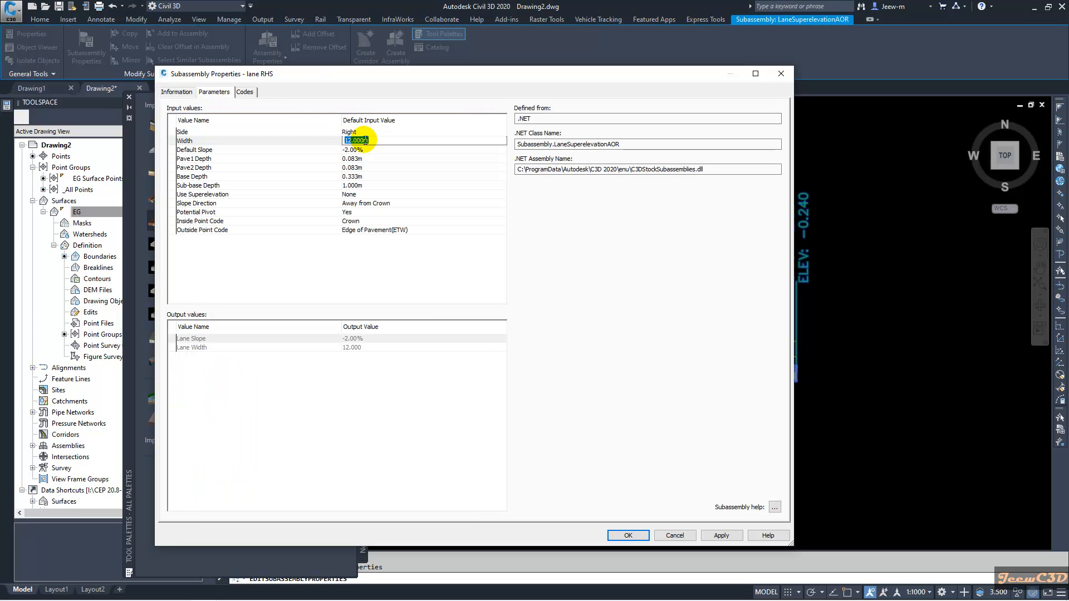
{"action": "type", "text": "3.5"}
{"action": "key", "text": "Return"}
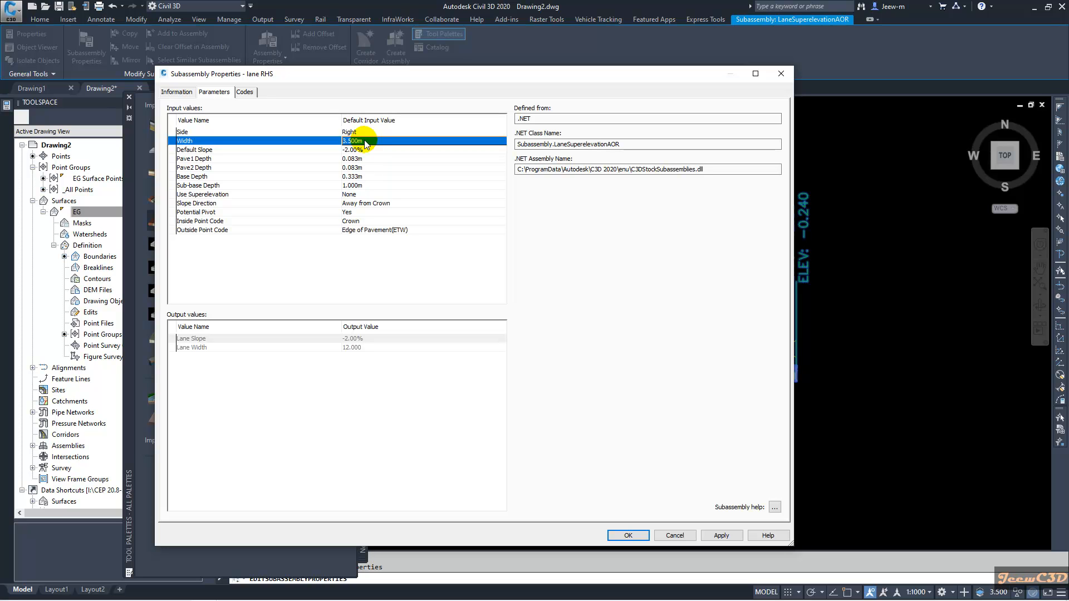
{"action": "left_click", "coordinate": [354, 149]}
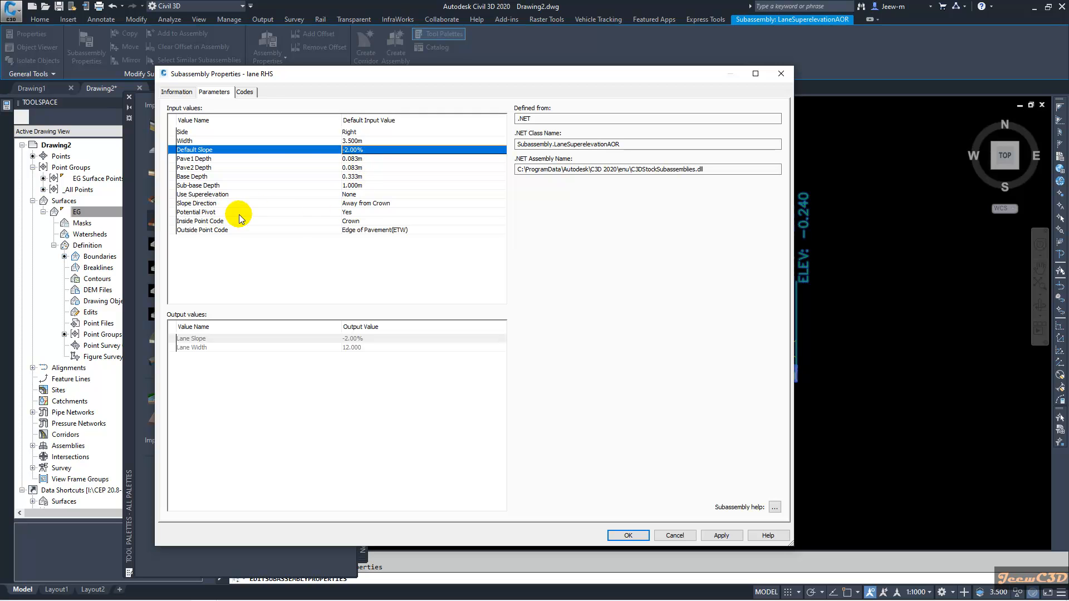
Step: Set Potential Pivot to No for the lane RHS subassembly and accept its properties
{"action": "double_click", "coordinate": [361, 212]}
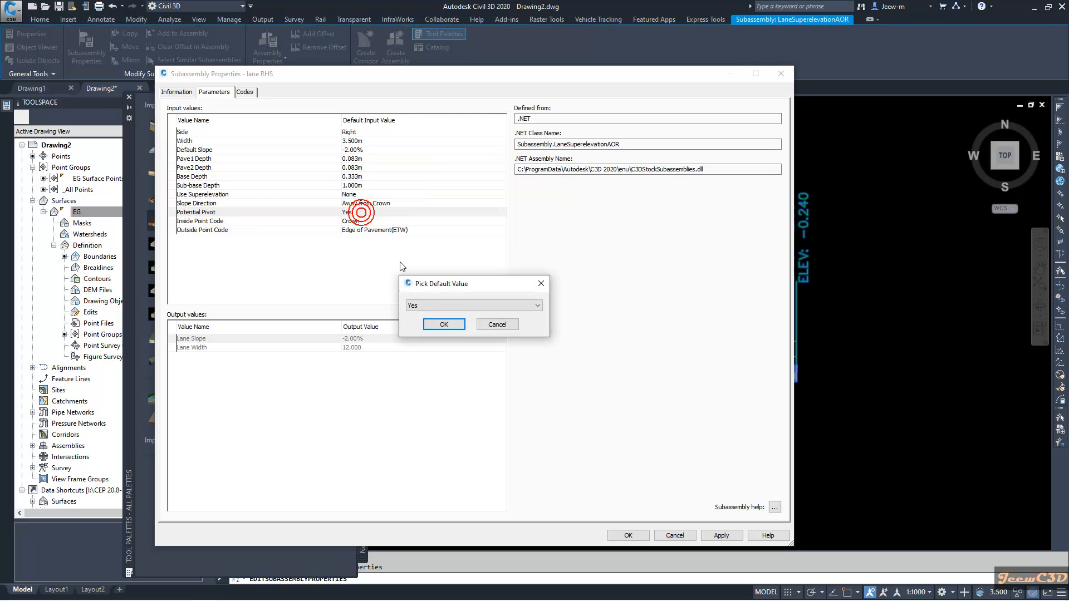
{"action": "left_click", "coordinate": [432, 306]}
{"action": "left_click", "coordinate": [426, 322]}
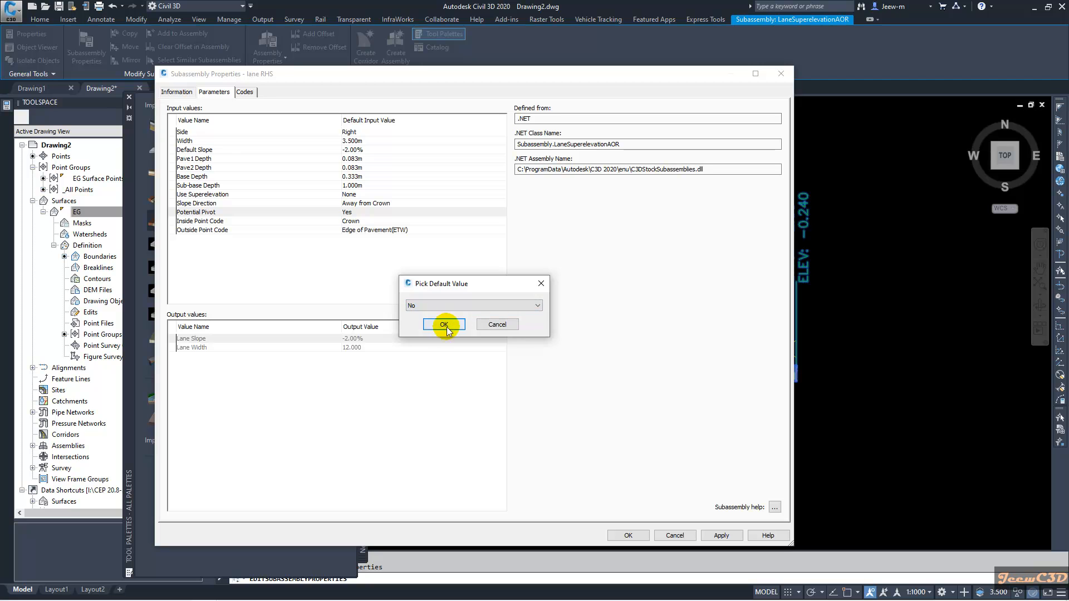
{"action": "left_click", "coordinate": [445, 324]}
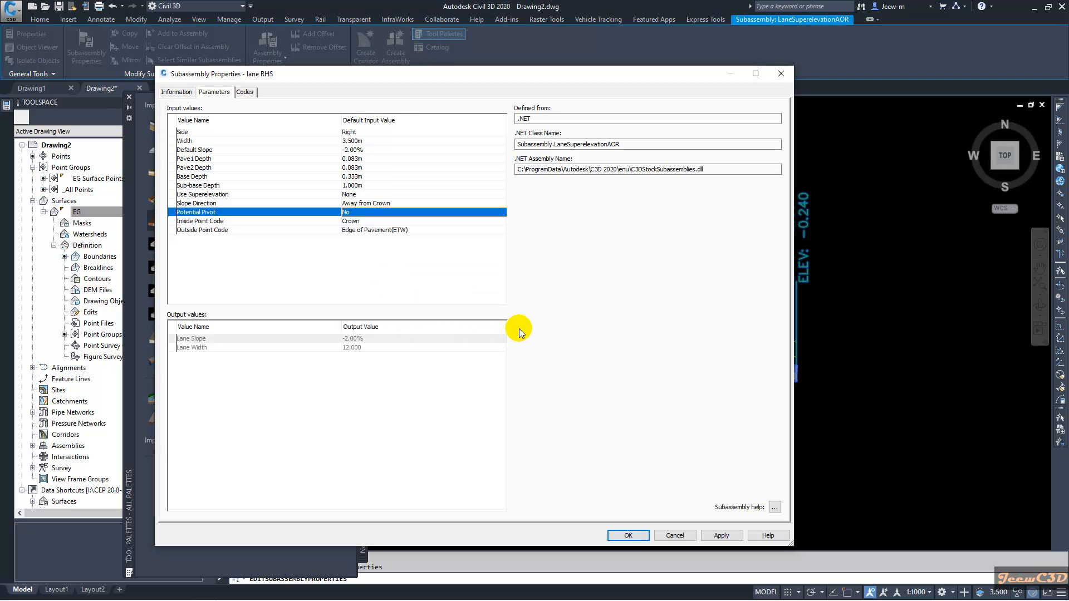
{"action": "left_click", "coordinate": [625, 535]}
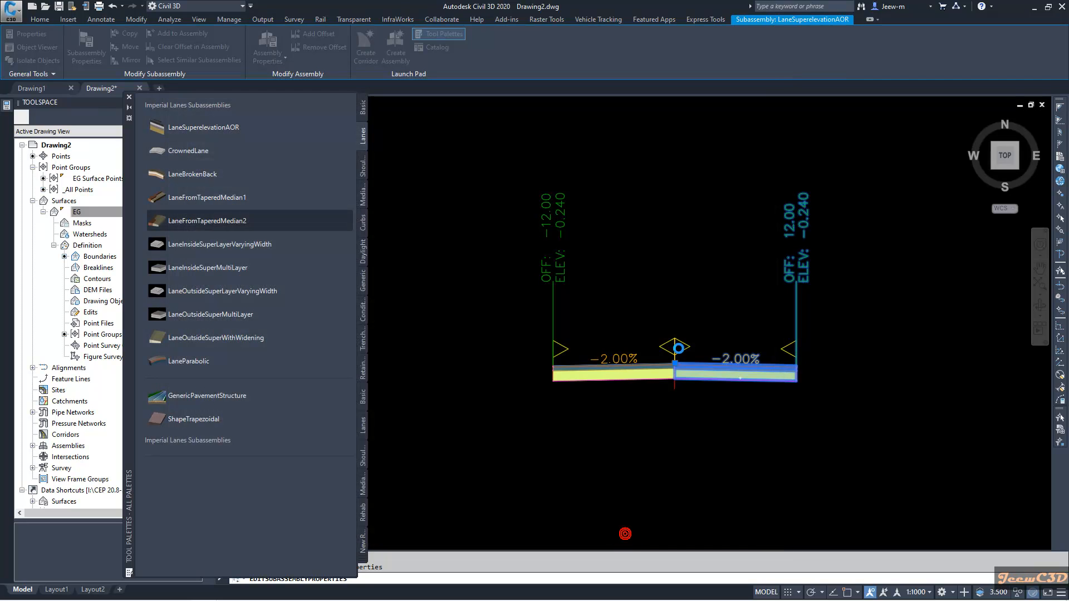
{"action": "scroll", "coordinate": [692, 362], "scroll_direction": "up", "scroll_amount": 6}
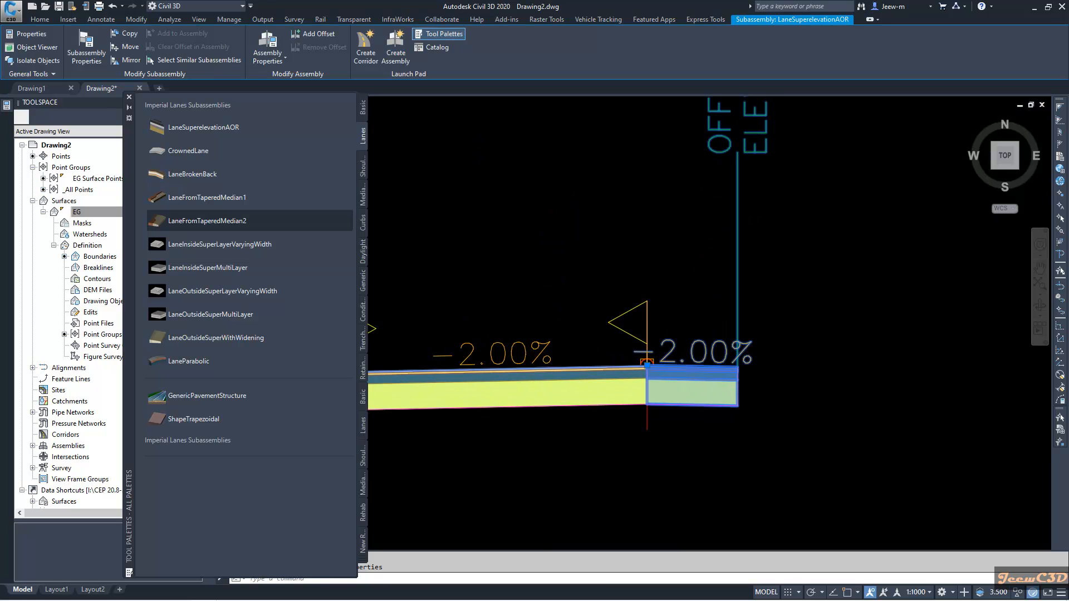
{"action": "key", "text": "Escape"}
Step: Rename the left-side lane subassembly as Lane LHS and set its width to 3.5 m
{"action": "scroll", "coordinate": [703, 312], "scroll_direction": "down", "scroll_amount": 4}
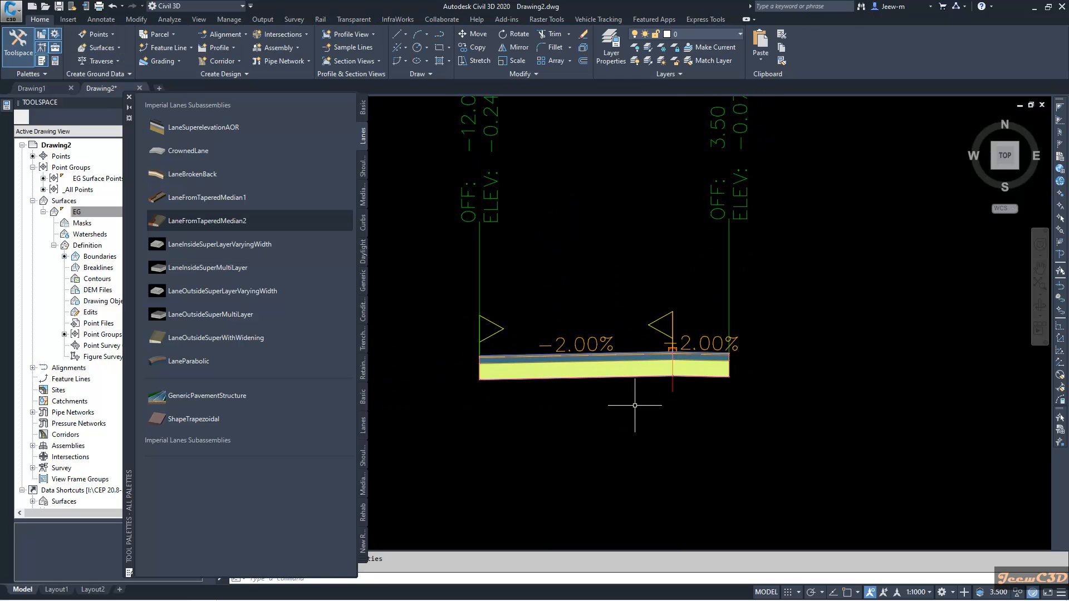
{"action": "left_click", "coordinate": [639, 370]}
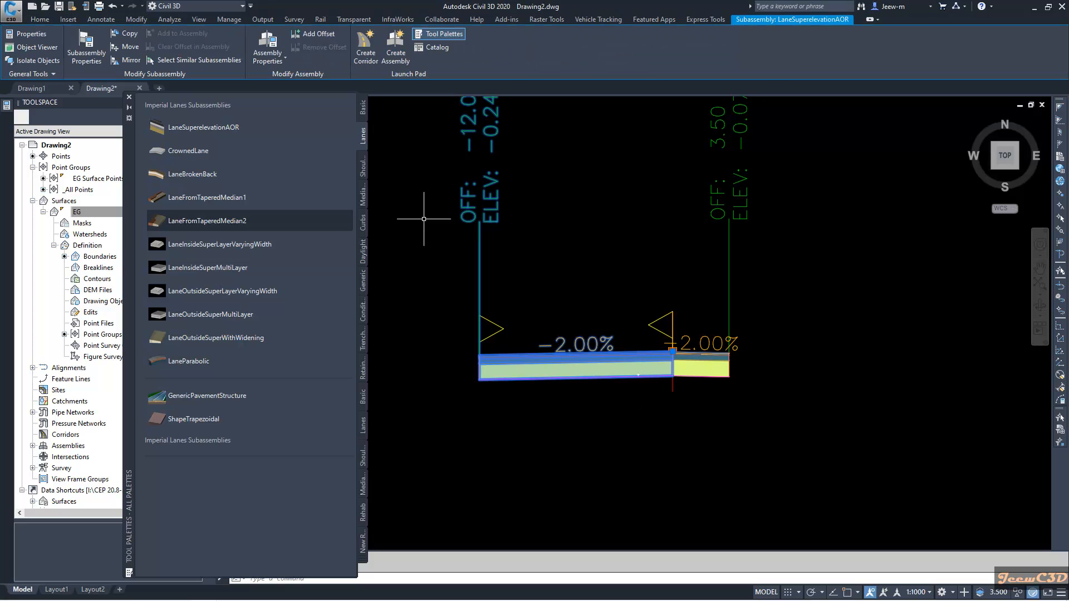
{"action": "left_click", "coordinate": [105, 62]}
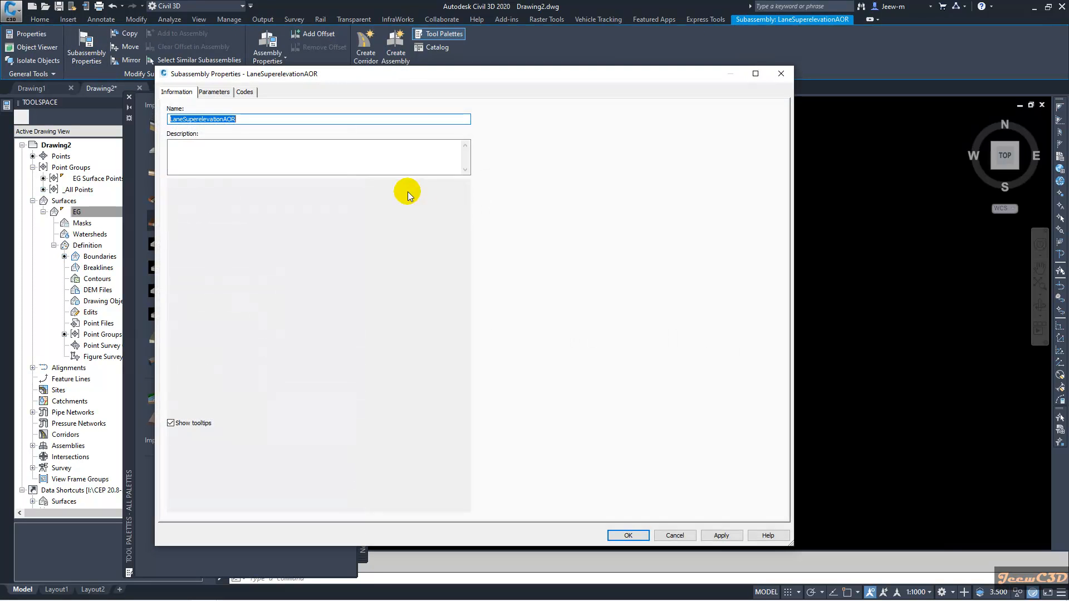
{"action": "type", "text": "Lane LHS"}
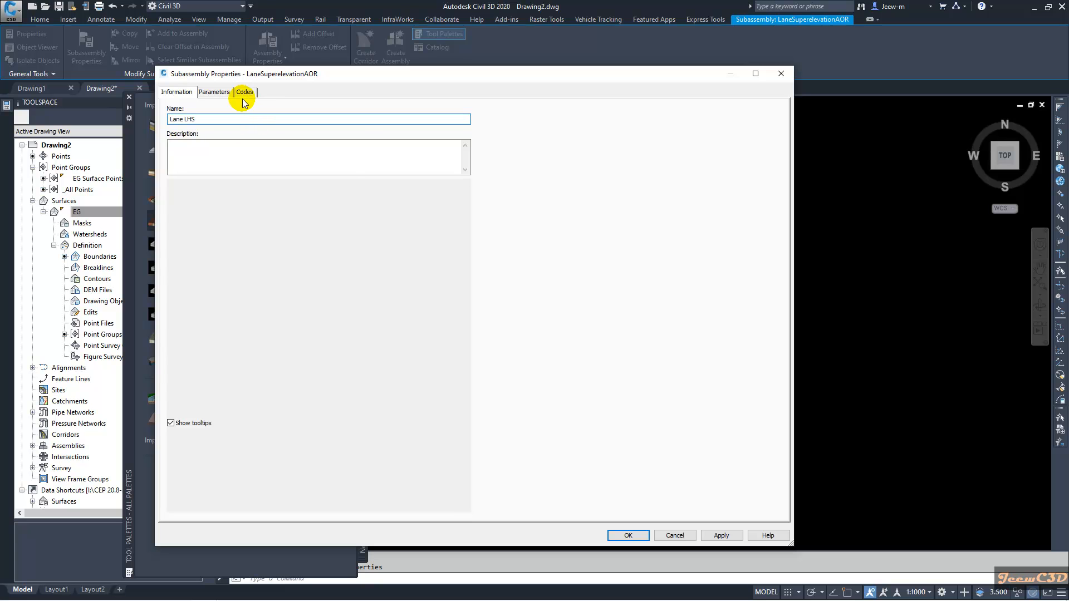
{"action": "left_click", "coordinate": [214, 92]}
{"action": "double_click", "coordinate": [366, 144]}
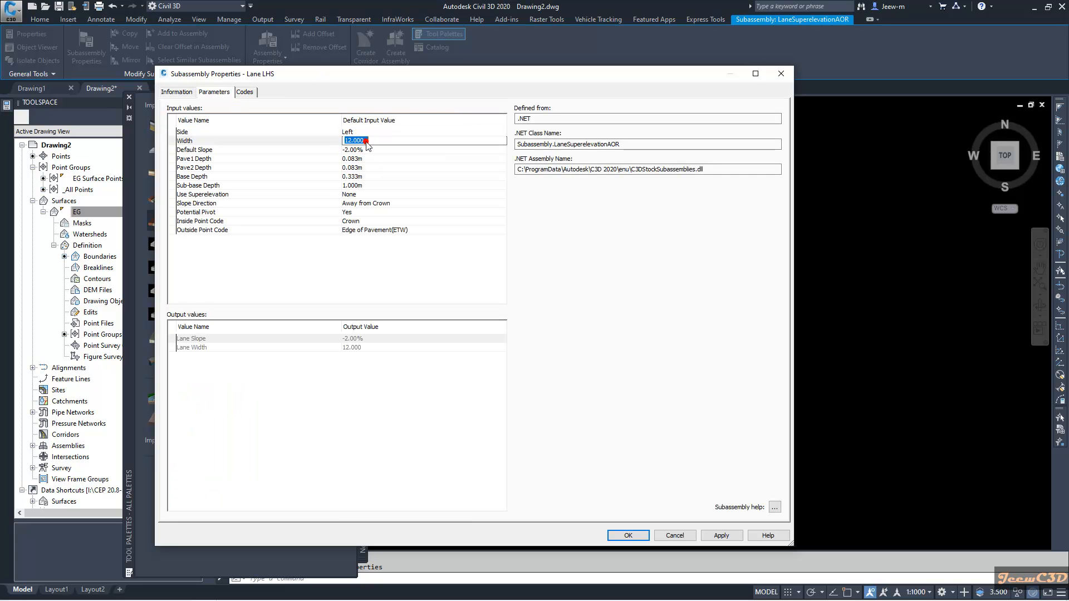
{"action": "key", "text": "Return"}
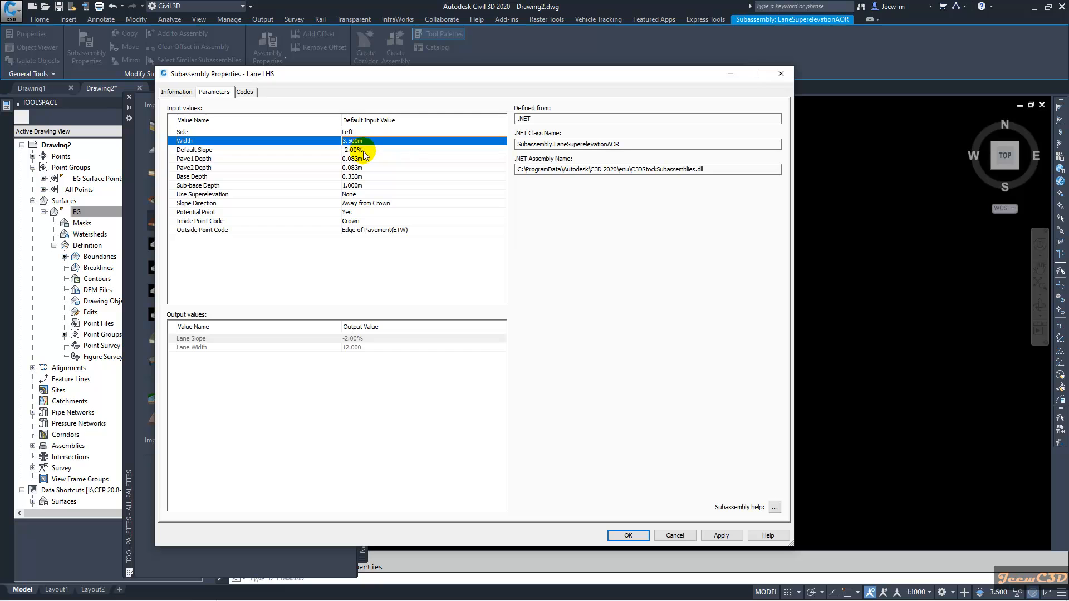
Step: Set Potential Pivot to No for the Lane LHS subassembly and accept its properties
{"action": "double_click", "coordinate": [349, 212]}
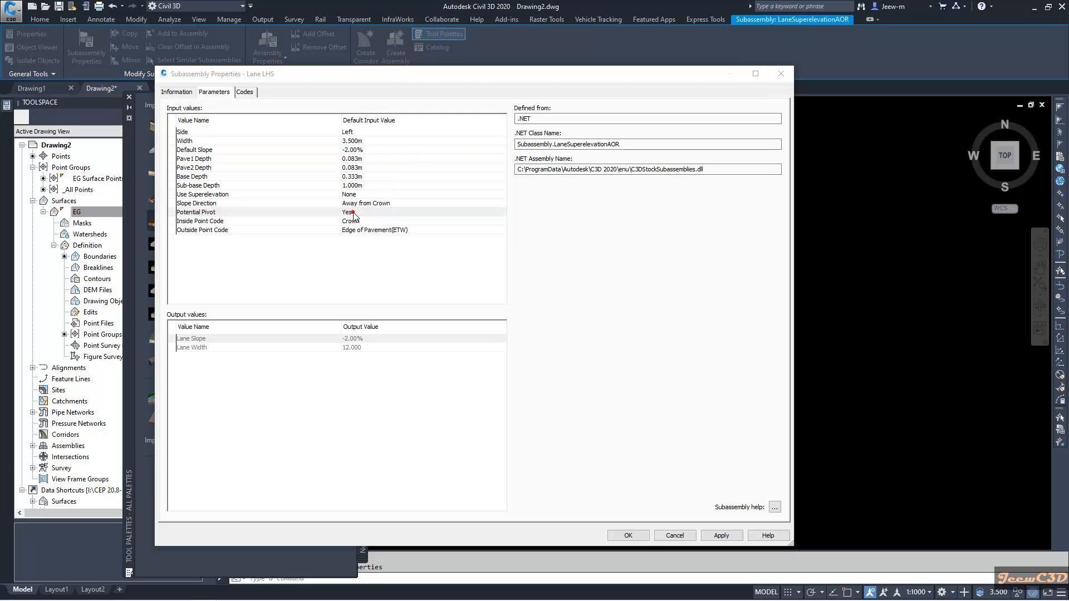
{"action": "left_click", "coordinate": [440, 305]}
{"action": "left_click", "coordinate": [436, 322]}
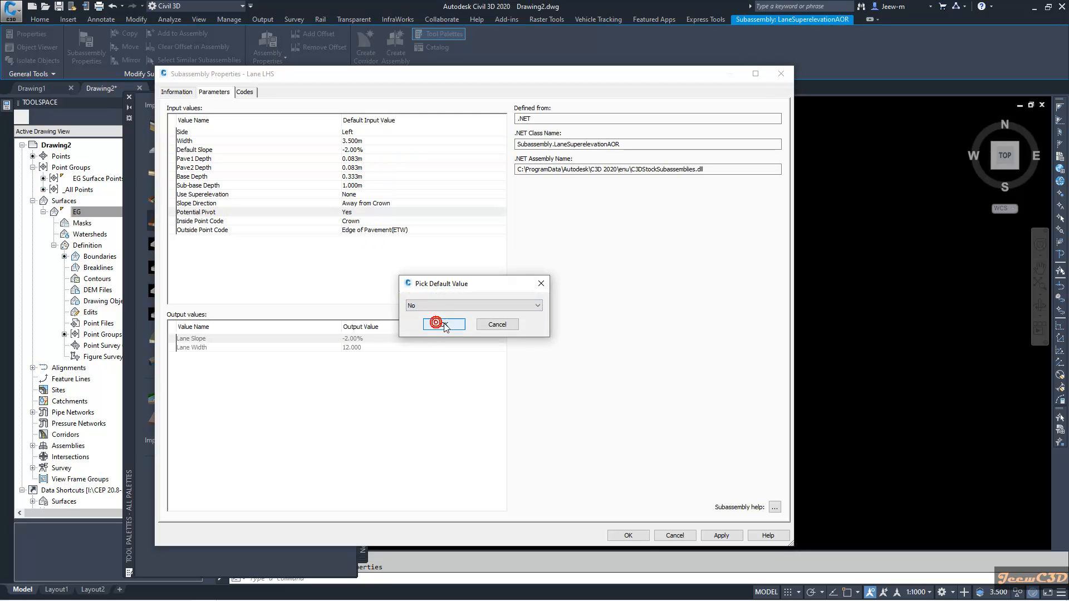
{"action": "left_click", "coordinate": [444, 325]}
{"action": "left_click", "coordinate": [623, 536]}
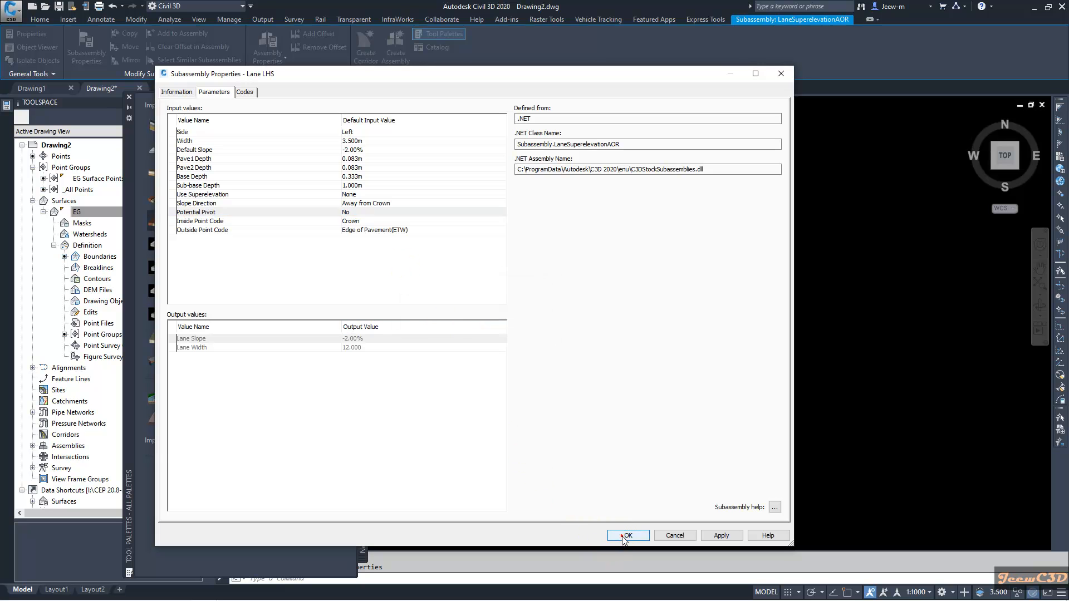
{"action": "key", "text": "Escape"}
{"action": "scroll", "coordinate": [567, 320], "scroll_direction": "down", "scroll_amount": 2}
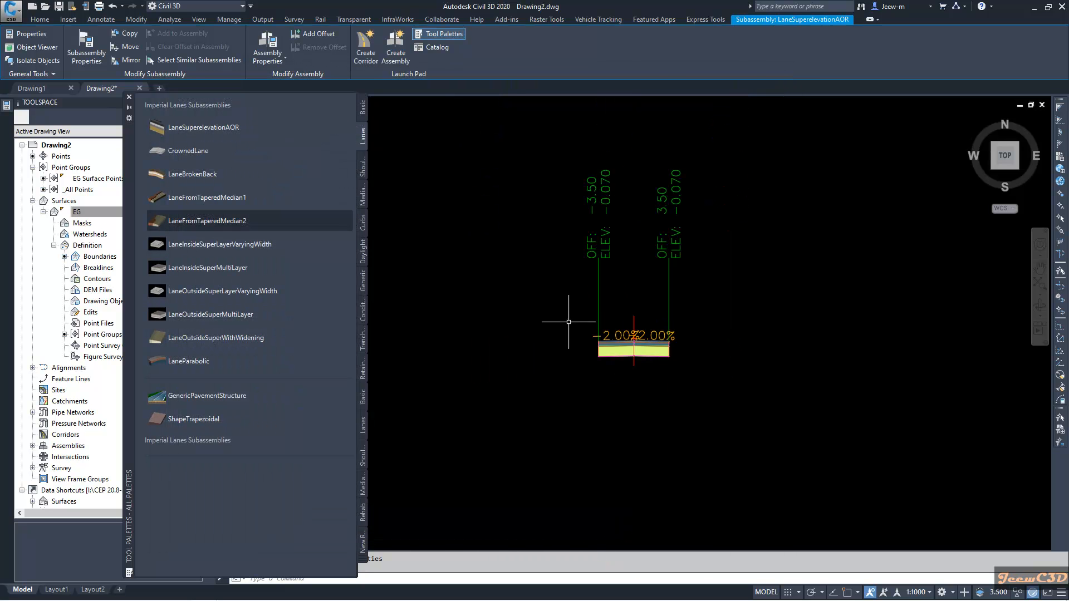
{"action": "scroll", "coordinate": [623, 344], "scroll_direction": "up", "scroll_amount": 4}
{"action": "scroll", "coordinate": [623, 344], "scroll_direction": "up", "scroll_amount": 2}
{"action": "scroll", "coordinate": [616, 258], "scroll_direction": "down", "scroll_amount": 5}
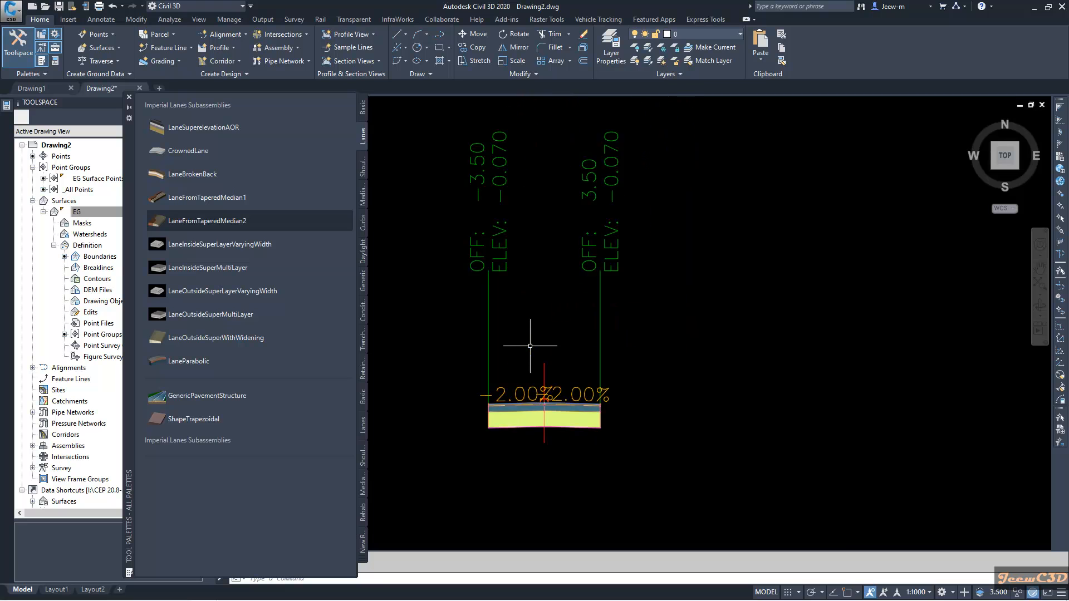
{"action": "scroll", "coordinate": [533, 359], "scroll_direction": "up", "scroll_amount": 4}
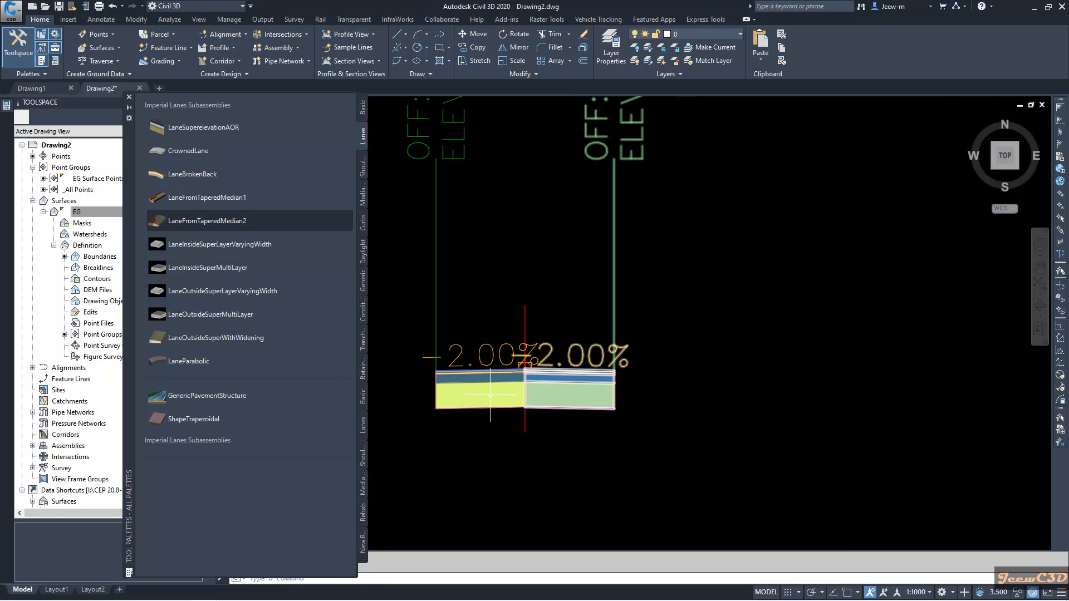
Step: Attach a ShoulderExtendAll subassembly to the top outer edge marker of the right lane
{"action": "scroll", "coordinate": [491, 437], "scroll_direction": "down", "scroll_amount": 2}
{"action": "middle_click_drag", "start_coordinate": [491, 437], "coordinate": [565, 409]}
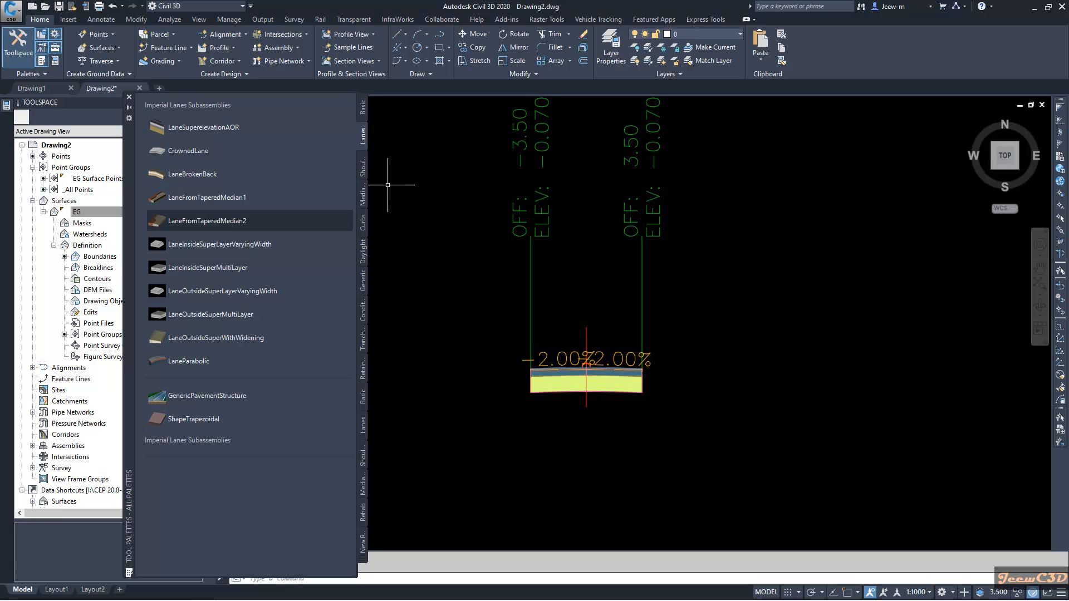
{"action": "left_click", "coordinate": [363, 170]}
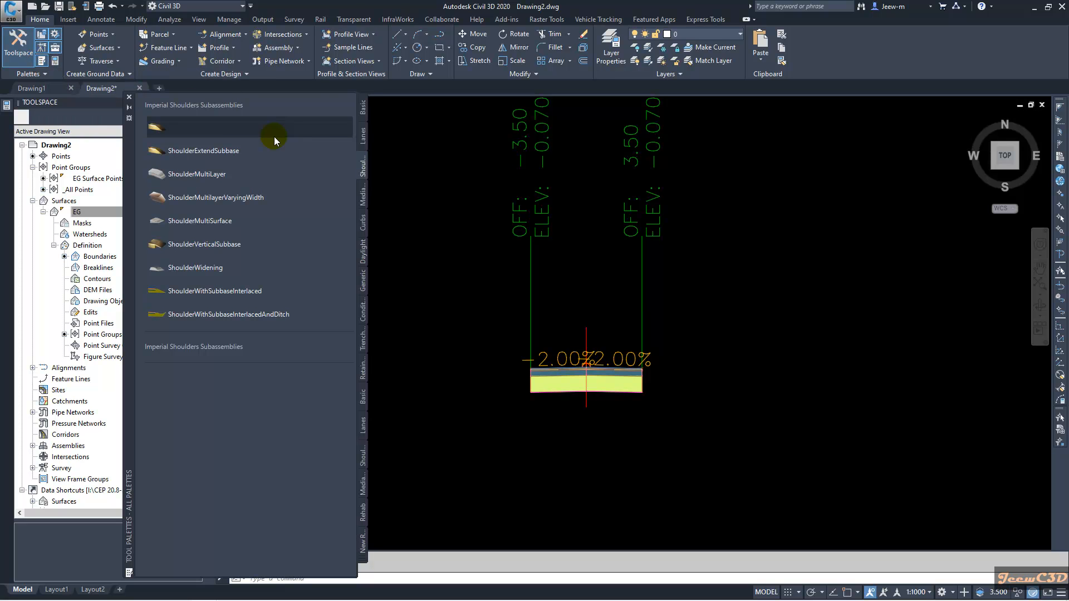
{"action": "left_click", "coordinate": [206, 128]}
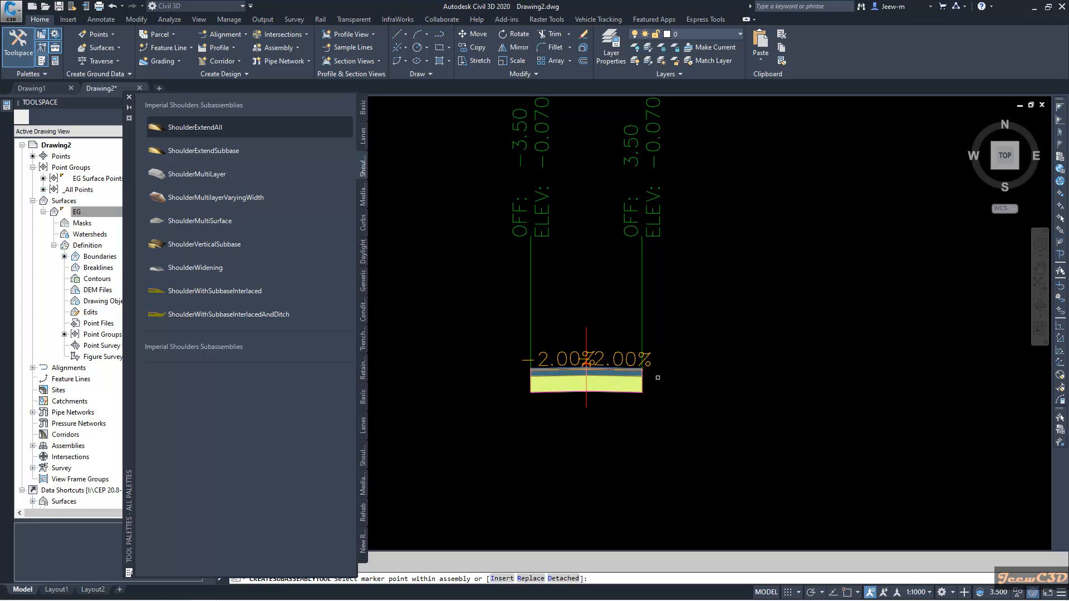
{"action": "scroll", "coordinate": [651, 376], "scroll_direction": "up", "scroll_amount": 8}
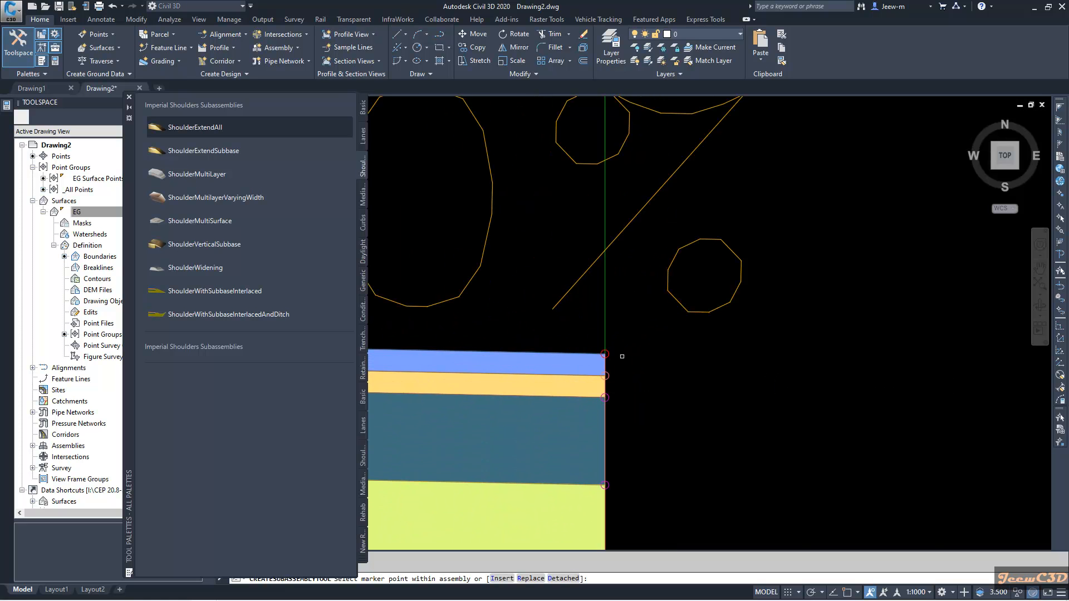
{"action": "scroll", "coordinate": [609, 356], "scroll_direction": "up", "scroll_amount": 4}
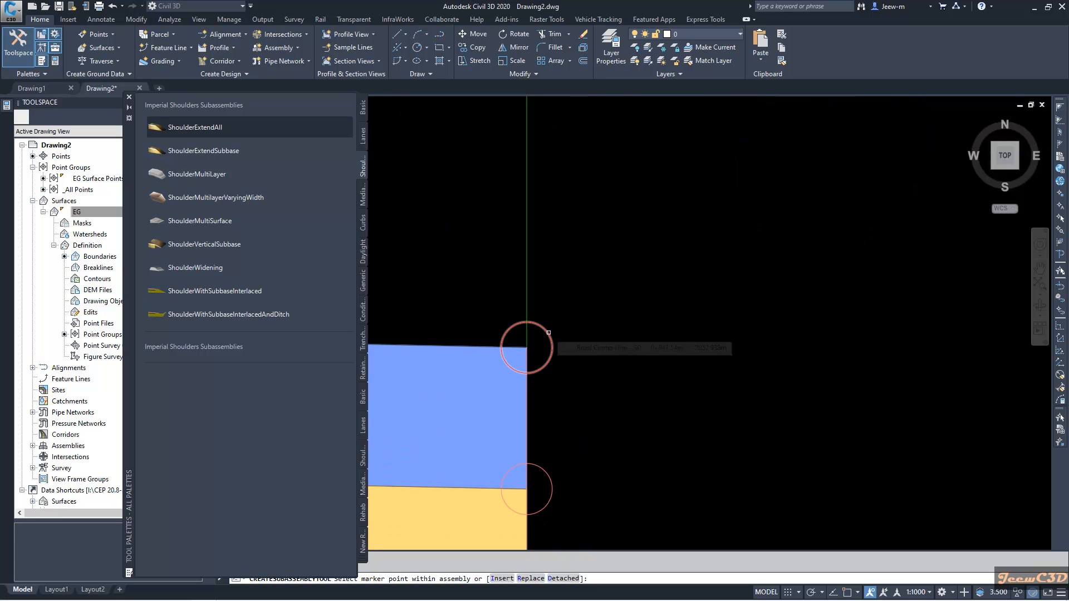
Step: Attach the same ShoulderExtendAll subassembly to the top outer edge marker of the left lane and end the command
{"action": "scroll", "coordinate": [548, 332], "scroll_direction": "down", "scroll_amount": 10}
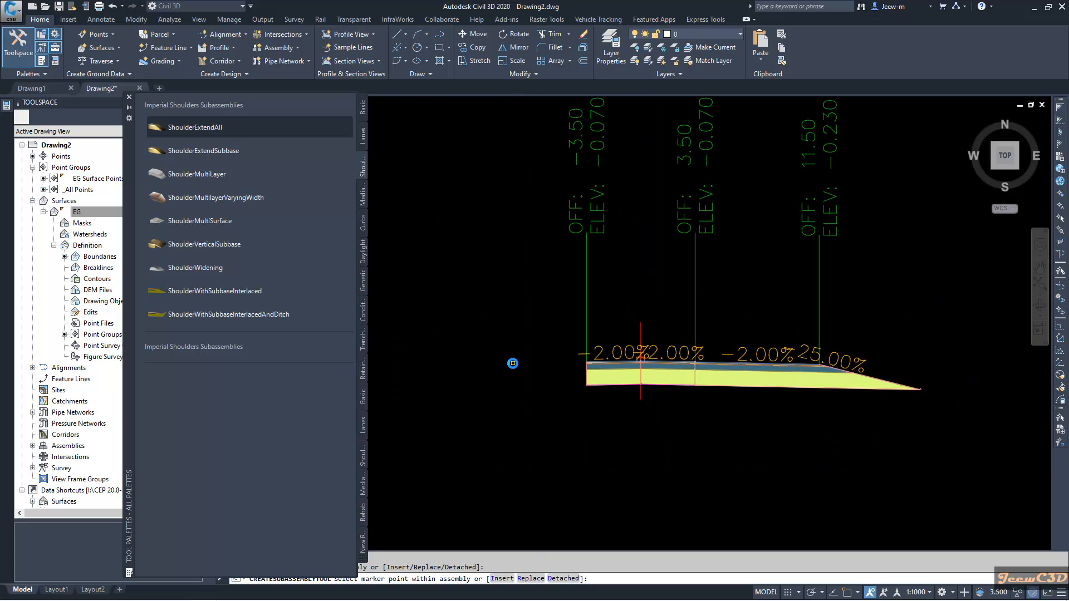
{"action": "scroll", "coordinate": [512, 363], "scroll_direction": "up", "scroll_amount": 8}
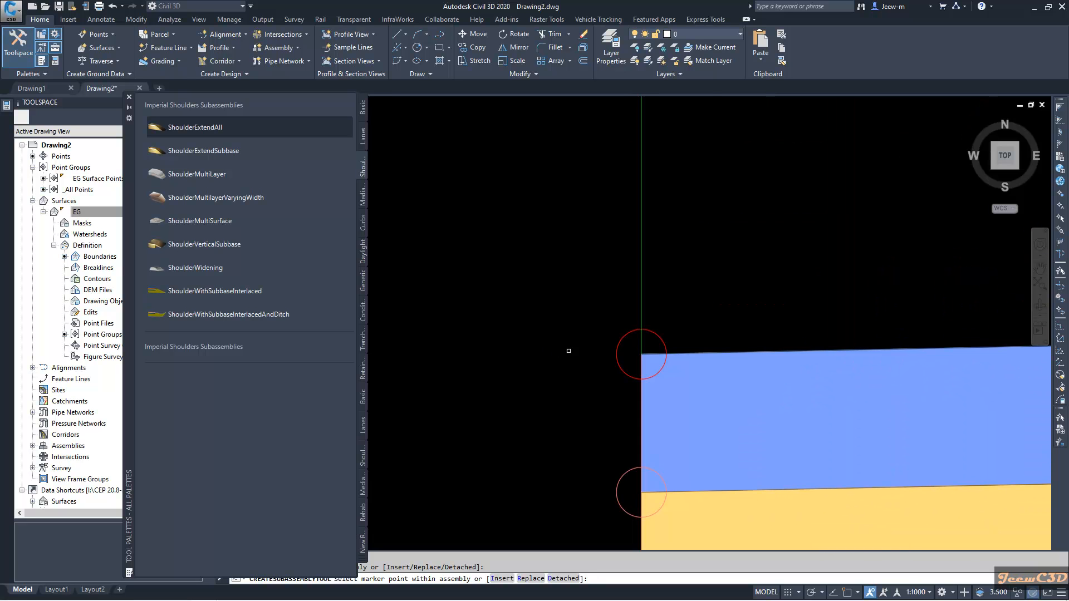
{"action": "scroll", "coordinate": [615, 342], "scroll_direction": "down", "scroll_amount": 8}
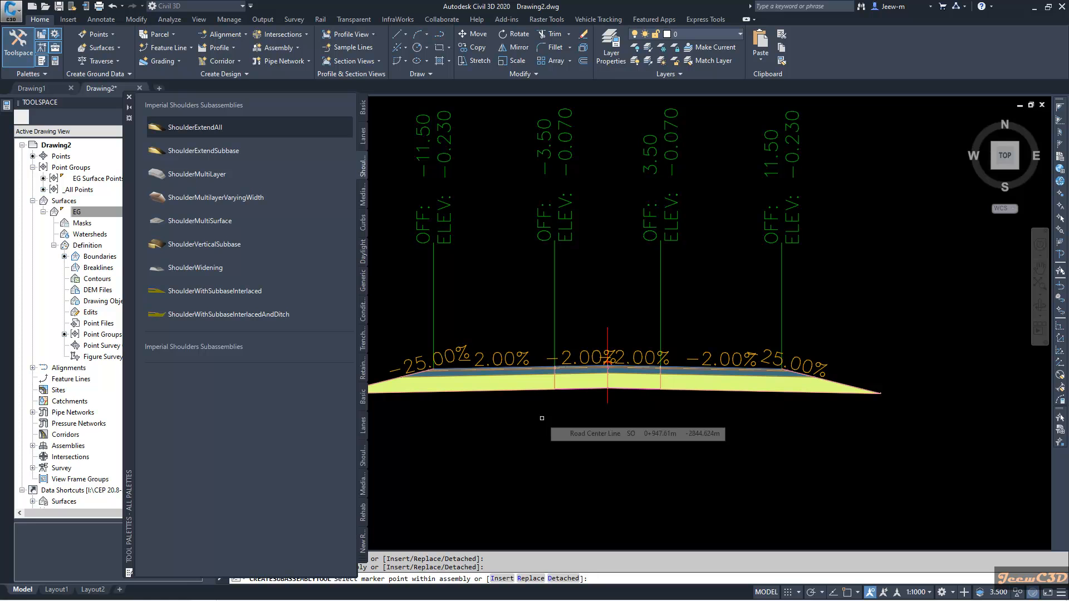
{"action": "key", "text": "Escape"}
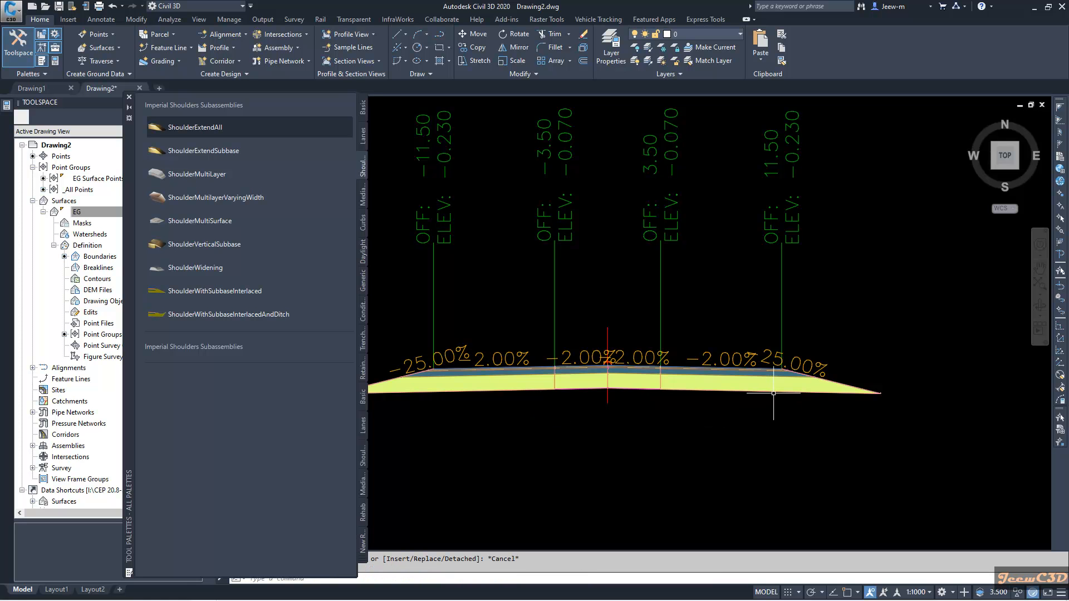
Step: Rename the right-side shoulder subassembly as Shoulder RHS in its subassembly properties
{"action": "left_click", "coordinate": [773, 393]}
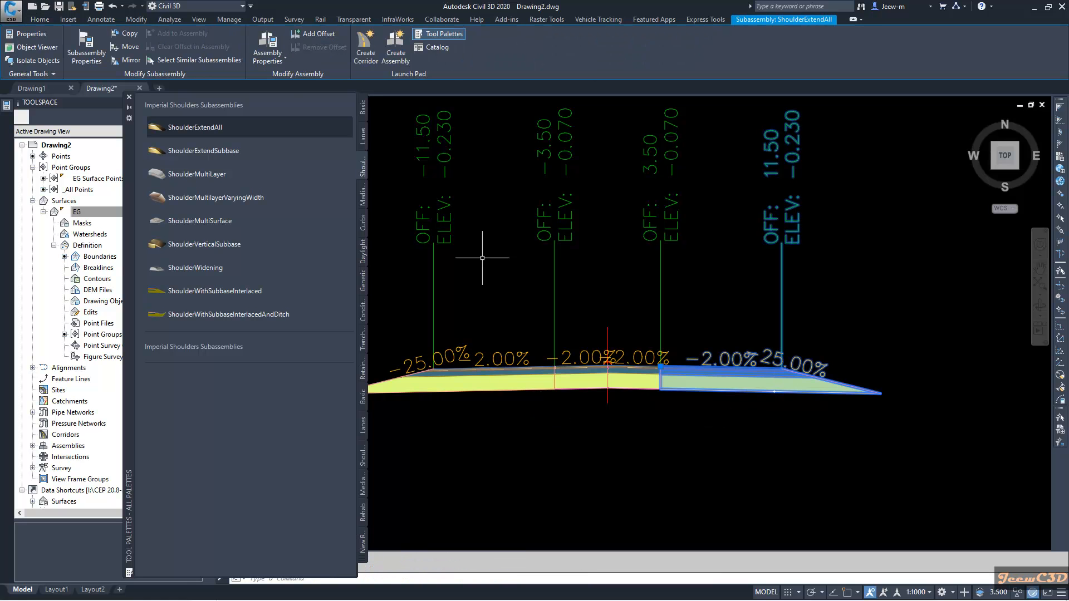
{"action": "left_click", "coordinate": [89, 53]}
{"action": "left_click", "coordinate": [239, 120]}
{"action": "left_click_drag", "start_coordinate": [239, 120], "coordinate": [139, 116]}
{"action": "type", "text": "Shoulder RHS"}
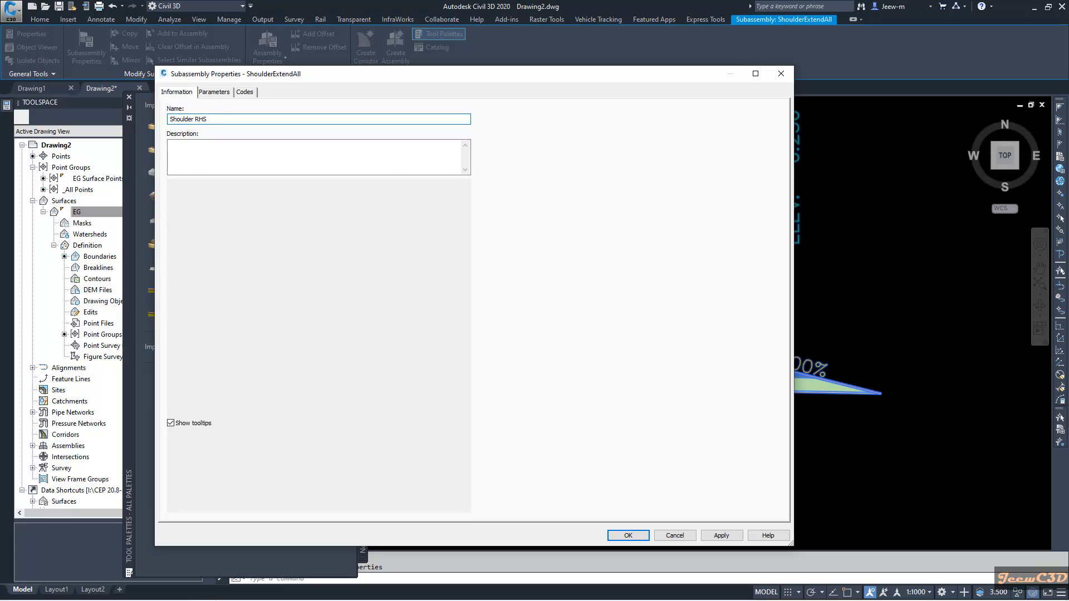
Step: Set the Shoulder Width of Shoulder RHS to 1 m and accept its properties
{"action": "left_click", "coordinate": [214, 92]}
{"action": "left_click", "coordinate": [376, 143]}
{"action": "left_click", "coordinate": [376, 142]}
{"action": "key", "text": "Return"}
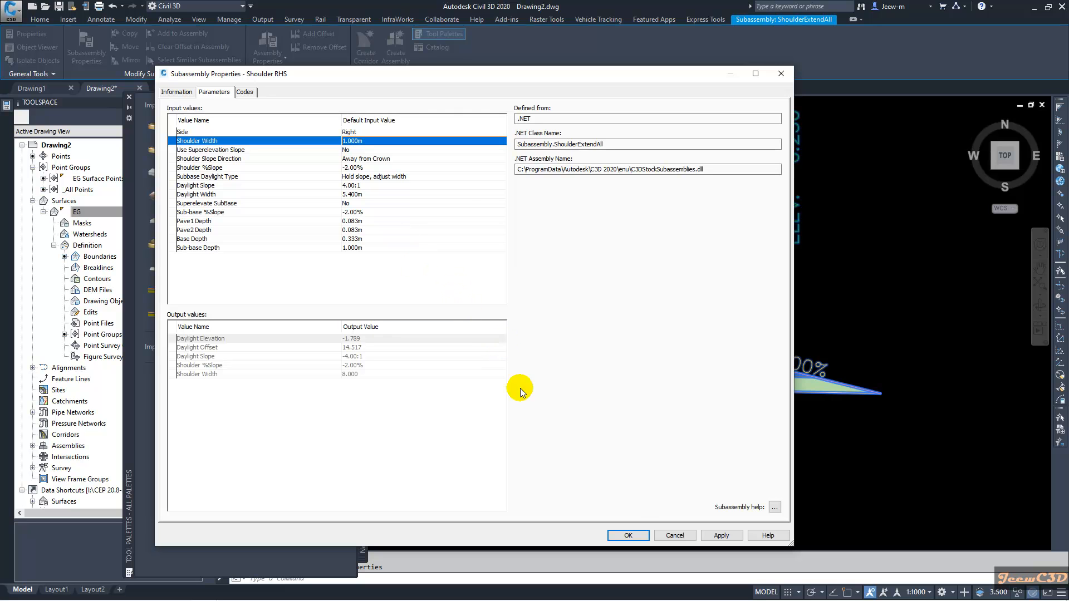
{"action": "left_click", "coordinate": [627, 535]}
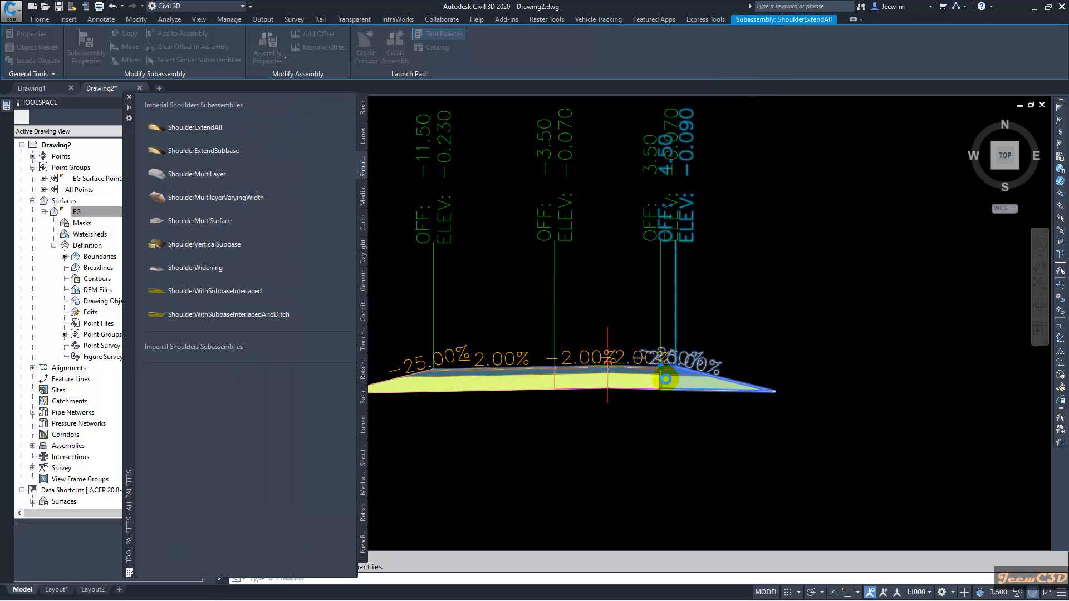
{"action": "middle_click_drag", "start_coordinate": [537, 425], "coordinate": [625, 416]}
{"action": "key", "text": "Escape"}
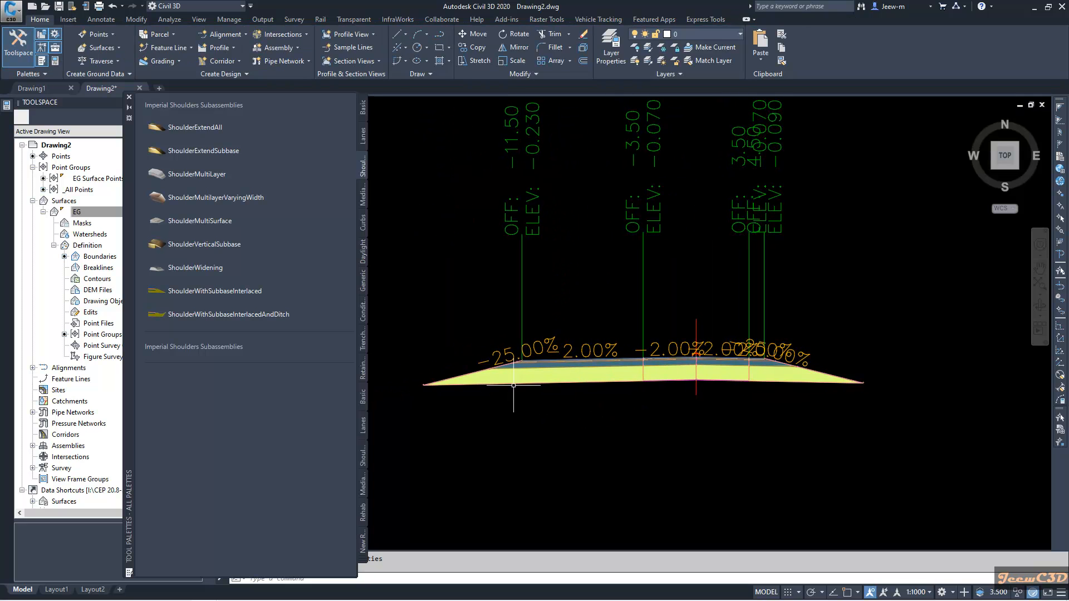
Step: Rename the left-side shoulder subassembly as Shoulder LHS, set its Shoulder Width to 1 m and accept its properties
{"action": "left_click", "coordinate": [513, 383]}
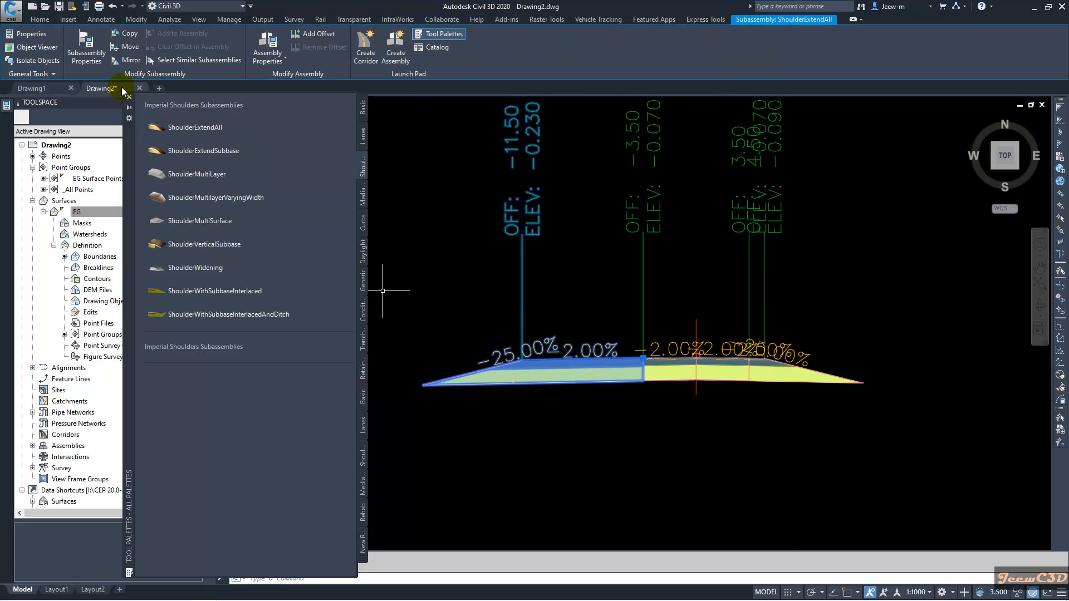
{"action": "type", "text": "Shoulder LHS"}
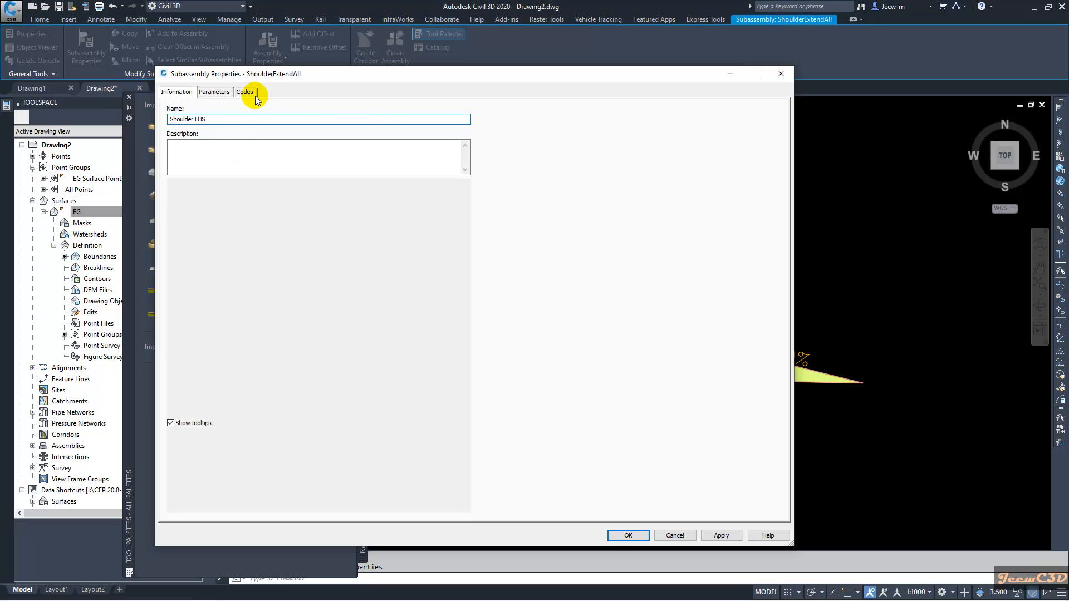
{"action": "left_click", "coordinate": [214, 92]}
{"action": "left_click", "coordinate": [352, 141]}
{"action": "left_click", "coordinate": [351, 141]}
{"action": "type", "text": "1"}
{"action": "key", "text": "Return"}
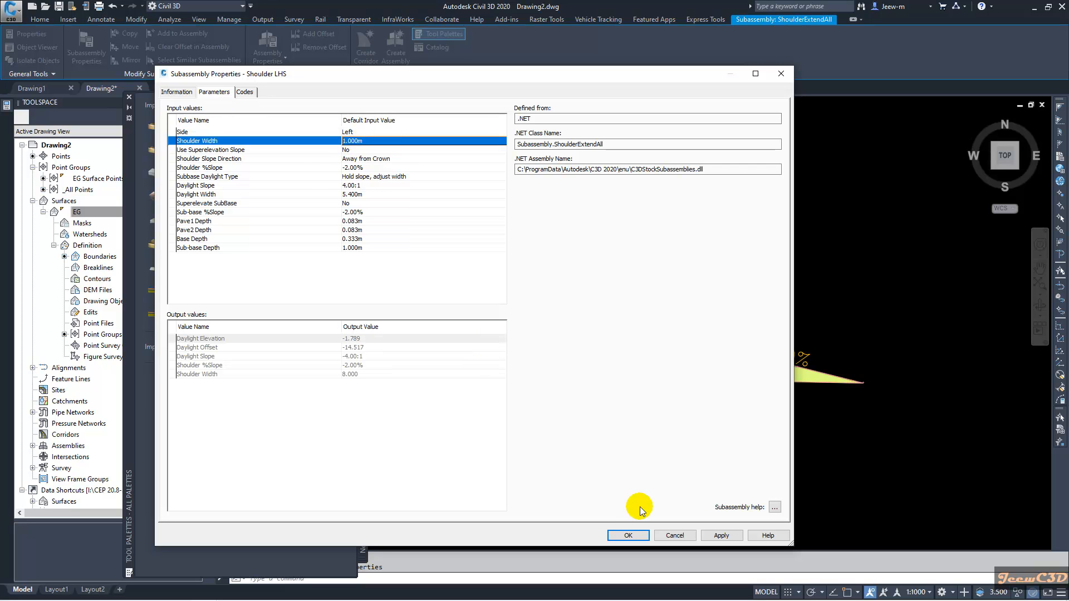
{"action": "left_click", "coordinate": [627, 535]}
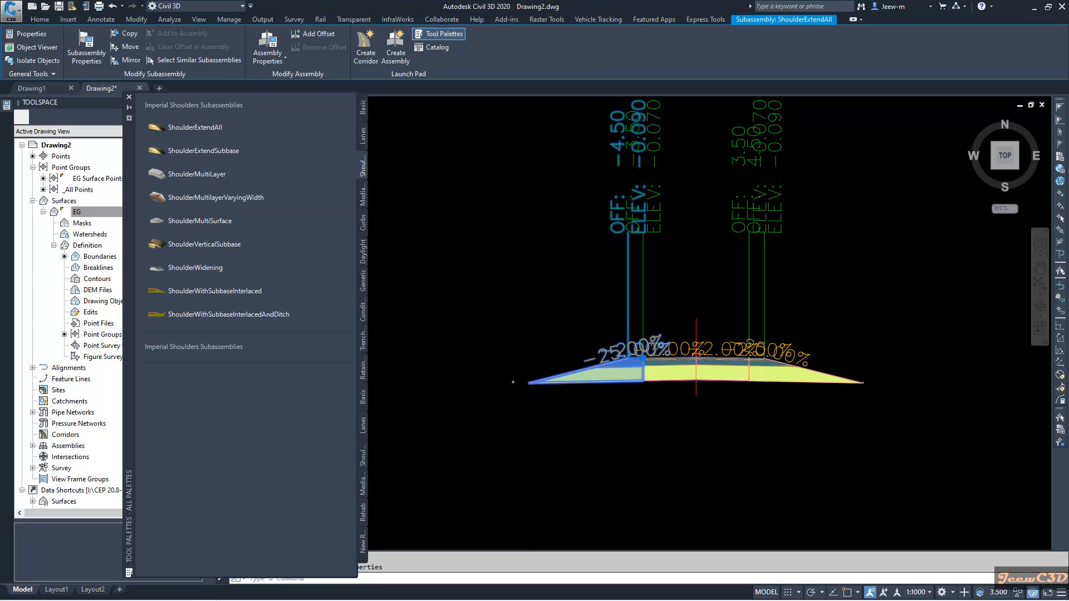
{"action": "key", "text": "Escape"}
Step: Set the drawing's annotation scale to 1:500 to shrink the assembly's overlapping labels
{"action": "scroll", "coordinate": [636, 330], "scroll_direction": "up", "scroll_amount": 4}
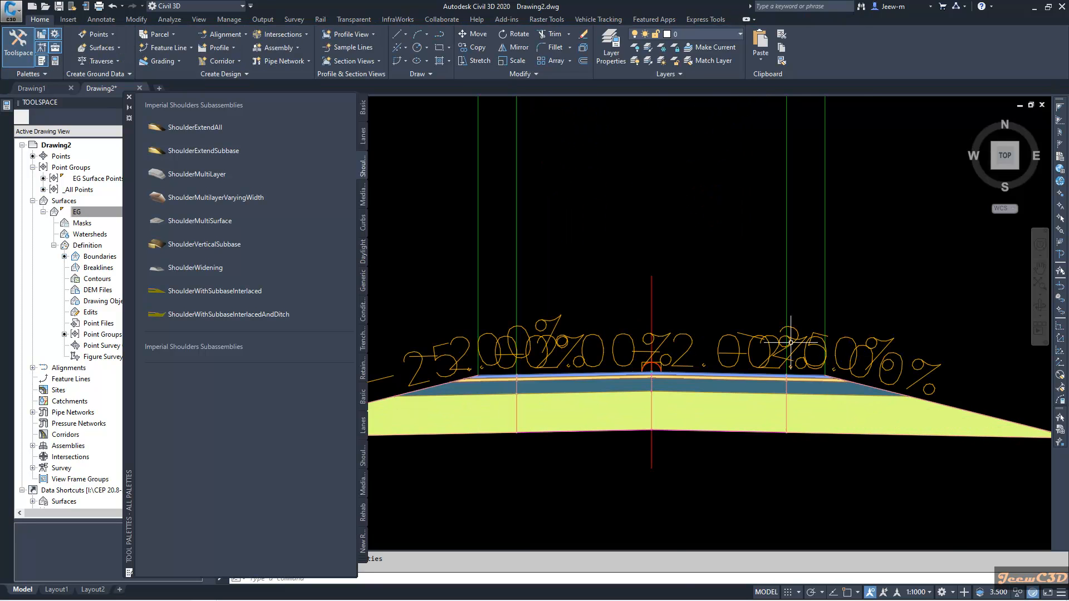
{"action": "scroll", "coordinate": [790, 342], "scroll_direction": "down", "scroll_amount": 5}
{"action": "middle_click_drag", "start_coordinate": [720, 310], "coordinate": [708, 319]}
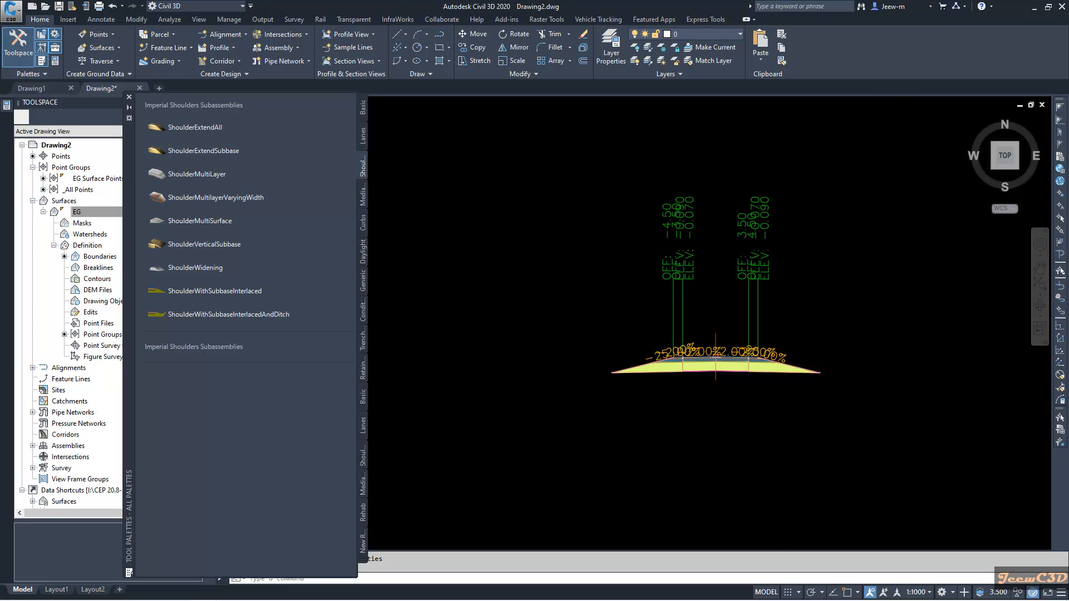
{"action": "scroll", "coordinate": [679, 273], "scroll_direction": "up", "scroll_amount": 4}
{"action": "scroll", "coordinate": [724, 292], "scroll_direction": "down", "scroll_amount": 2}
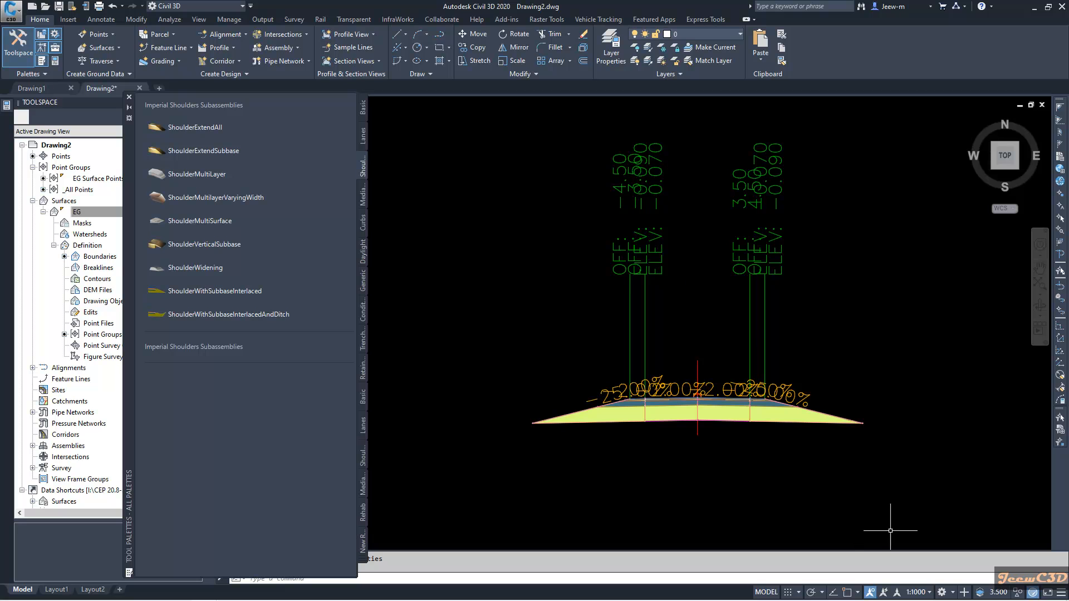
{"action": "left_click", "coordinate": [917, 592]}
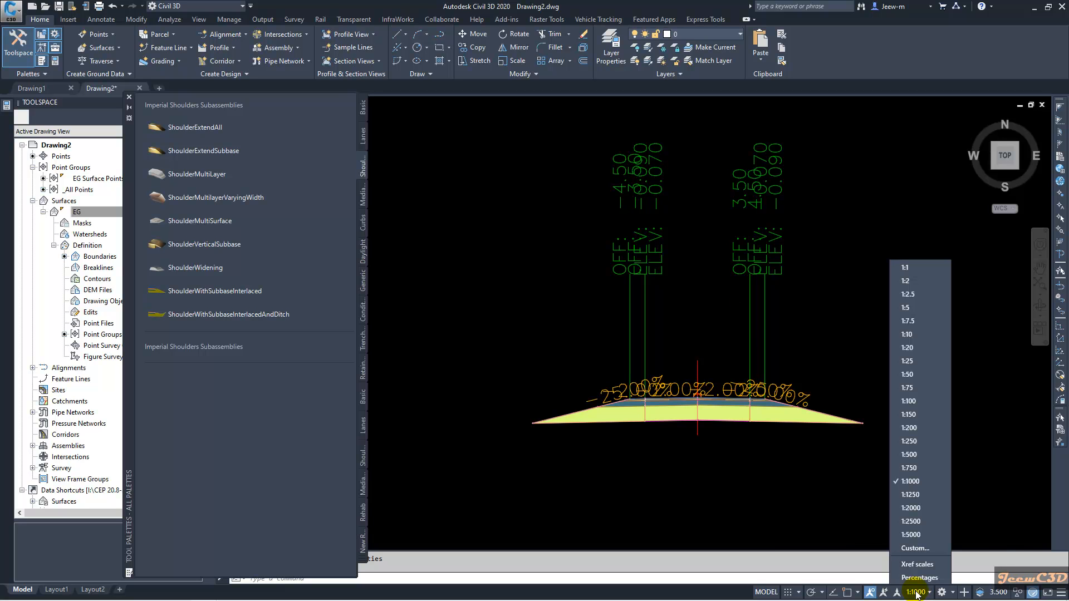
{"action": "left_click", "coordinate": [908, 454]}
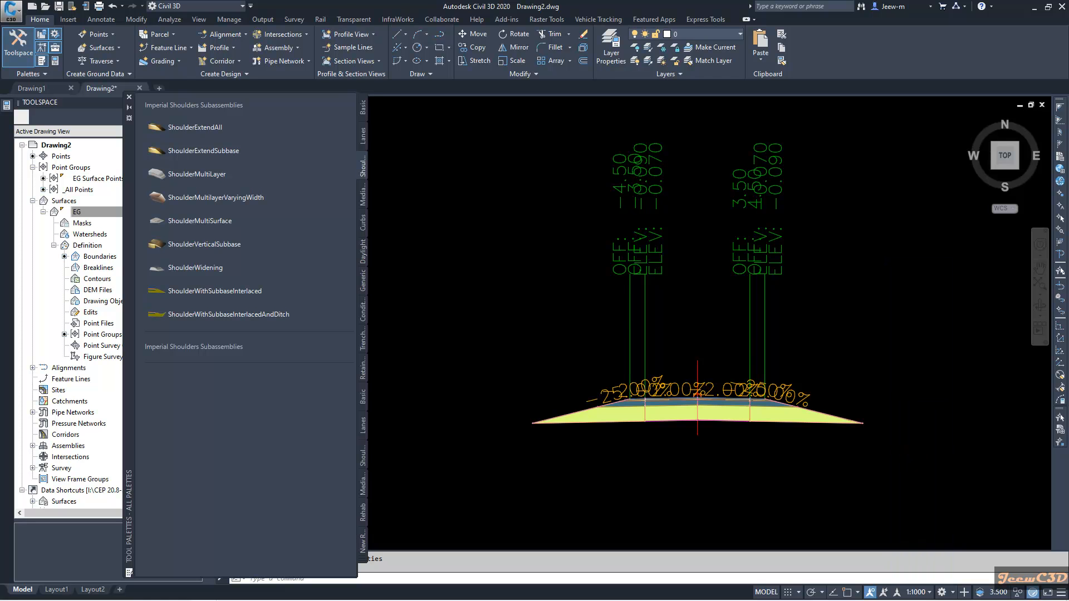
{"action": "scroll", "coordinate": [646, 358], "scroll_direction": "up", "scroll_amount": 2}
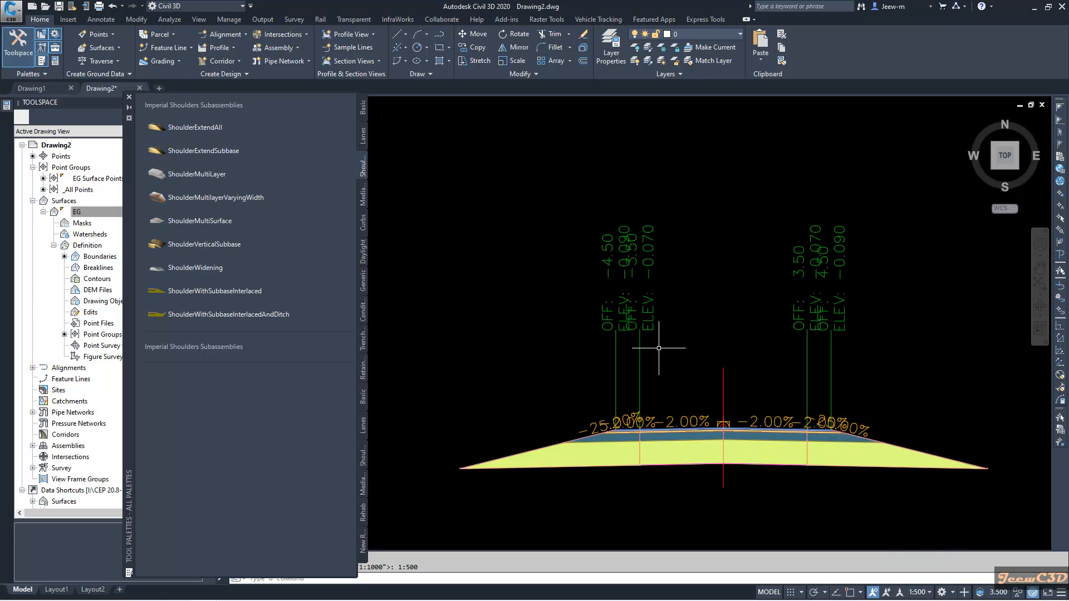
Step: Set the drawing's annotation scale to 1:200 so the offset, elevation and slope labels are smaller
{"action": "left_click", "coordinate": [928, 595]}
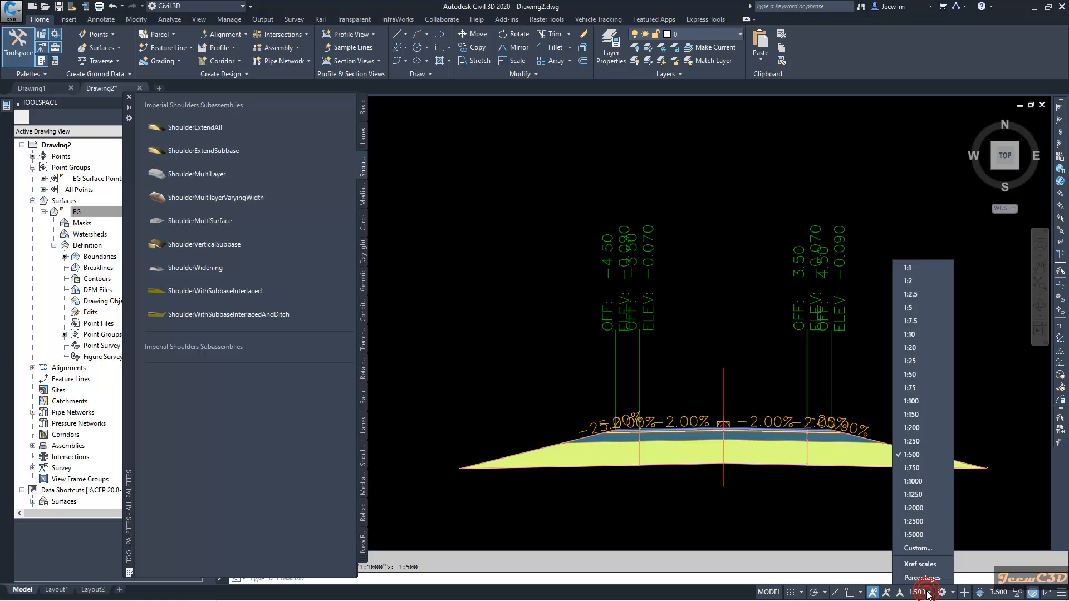
{"action": "left_click", "coordinate": [913, 429]}
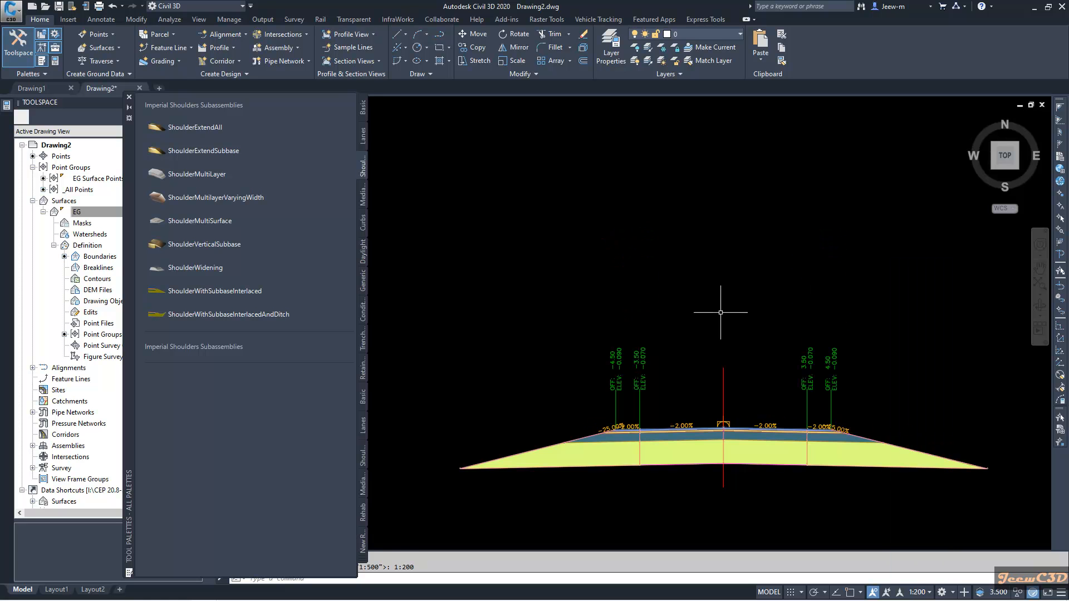
{"action": "scroll", "coordinate": [646, 408], "scroll_direction": "up", "scroll_amount": 4}
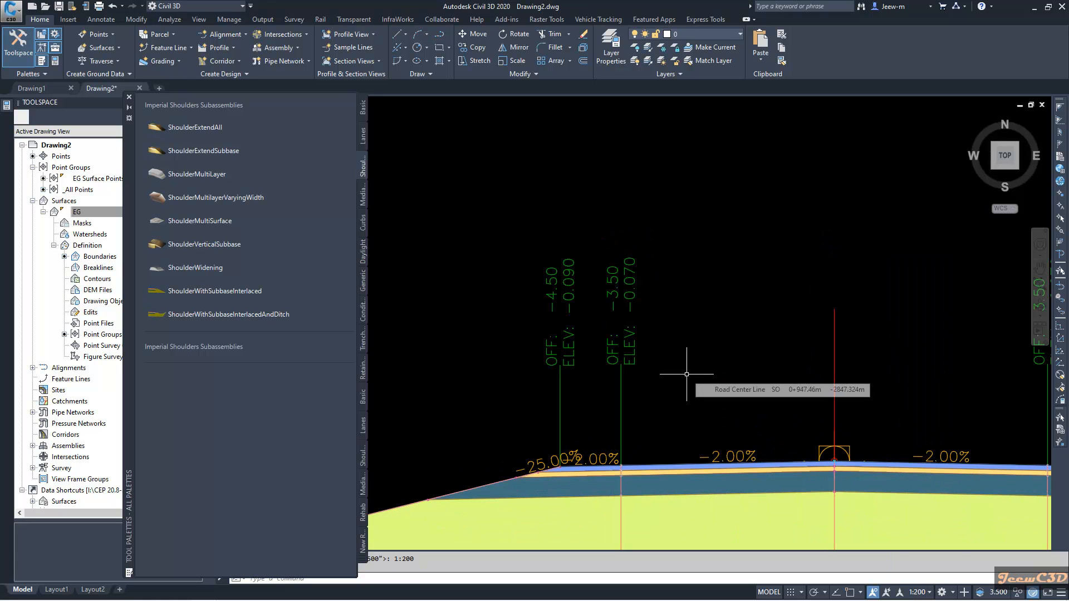
{"action": "scroll", "coordinate": [686, 374], "scroll_direction": "down", "scroll_amount": 5}
{"action": "middle_click_drag", "start_coordinate": [780, 426], "coordinate": [747, 409]}
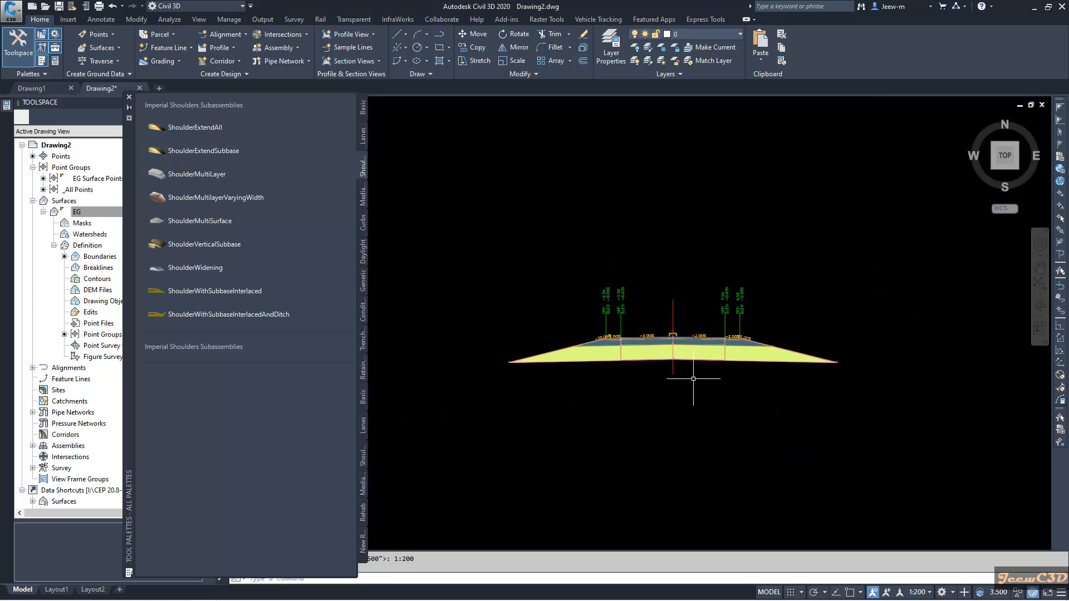
Step: Attach a DaylightBench subassembly from the Imperial Daylight set to the outermost marker of Shoulder RHS
{"action": "left_click", "coordinate": [362, 252]}
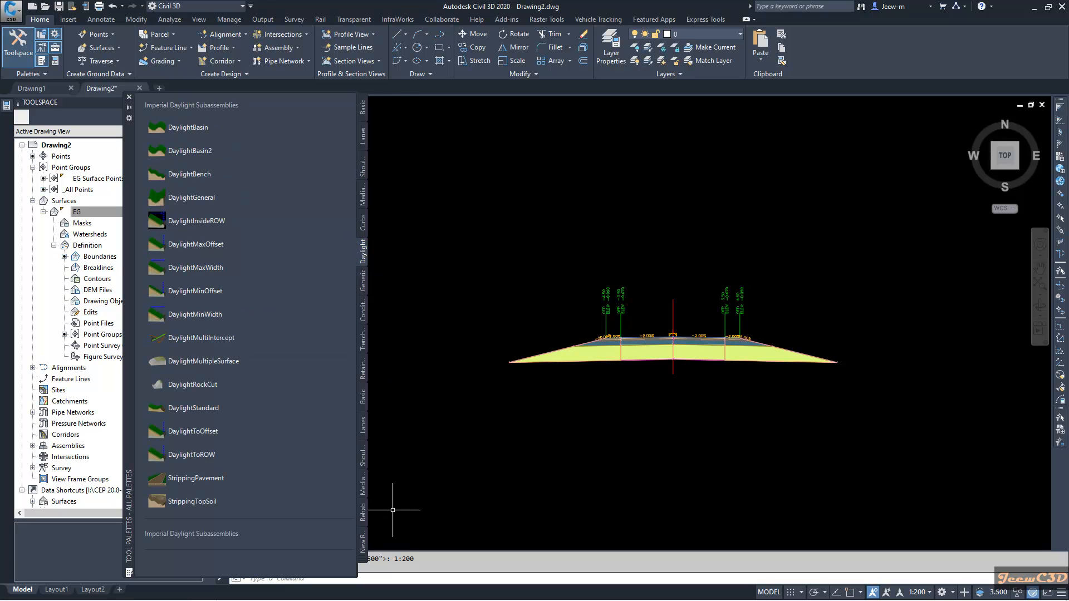
{"action": "left_click", "coordinate": [362, 559]}
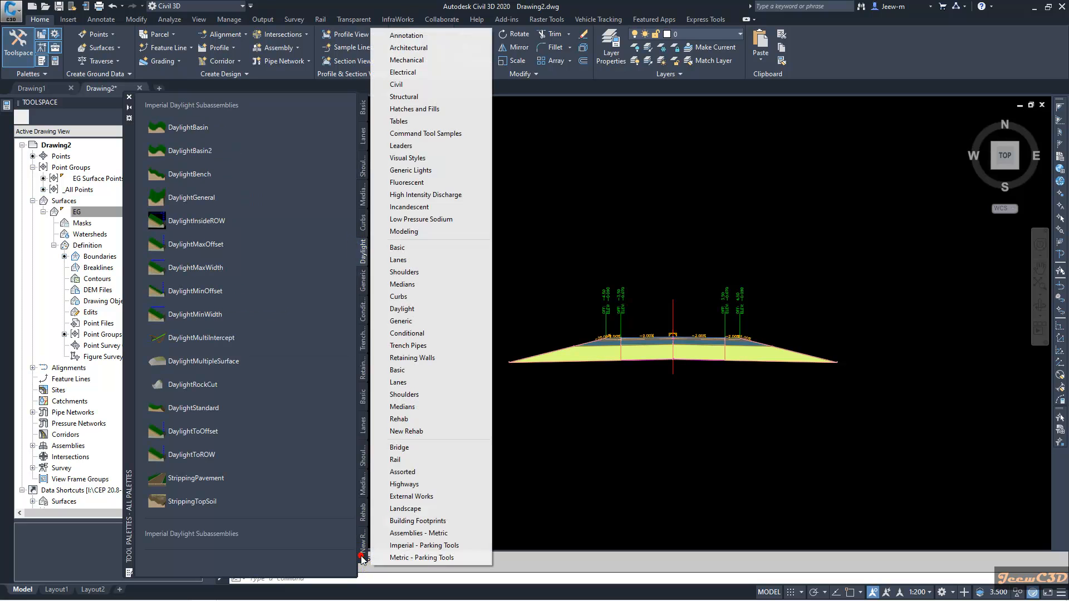
{"action": "left_click", "coordinate": [415, 309]}
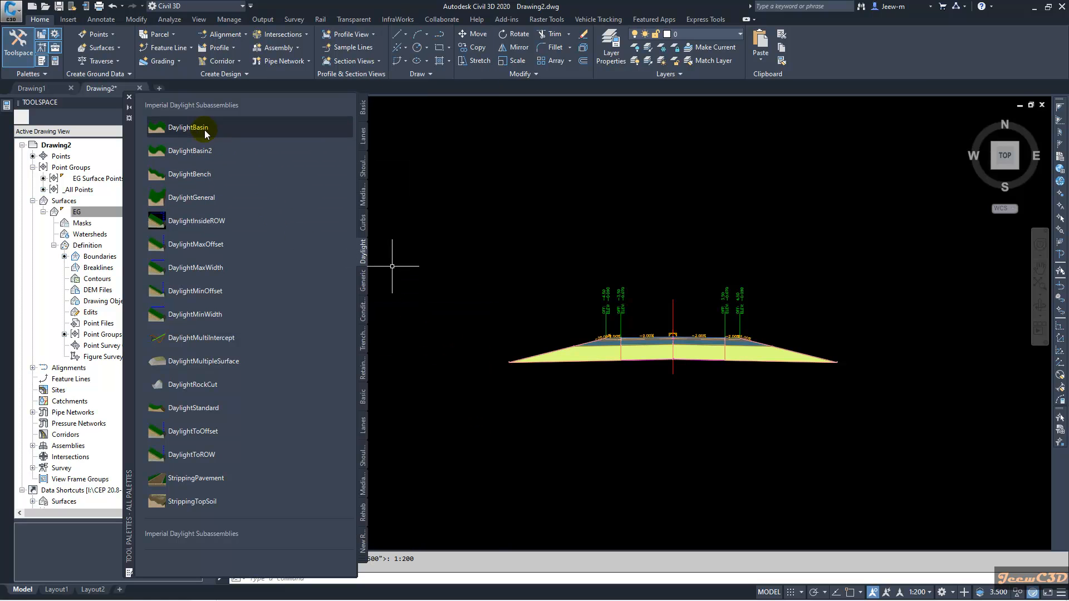
{"action": "left_click", "coordinate": [199, 176]}
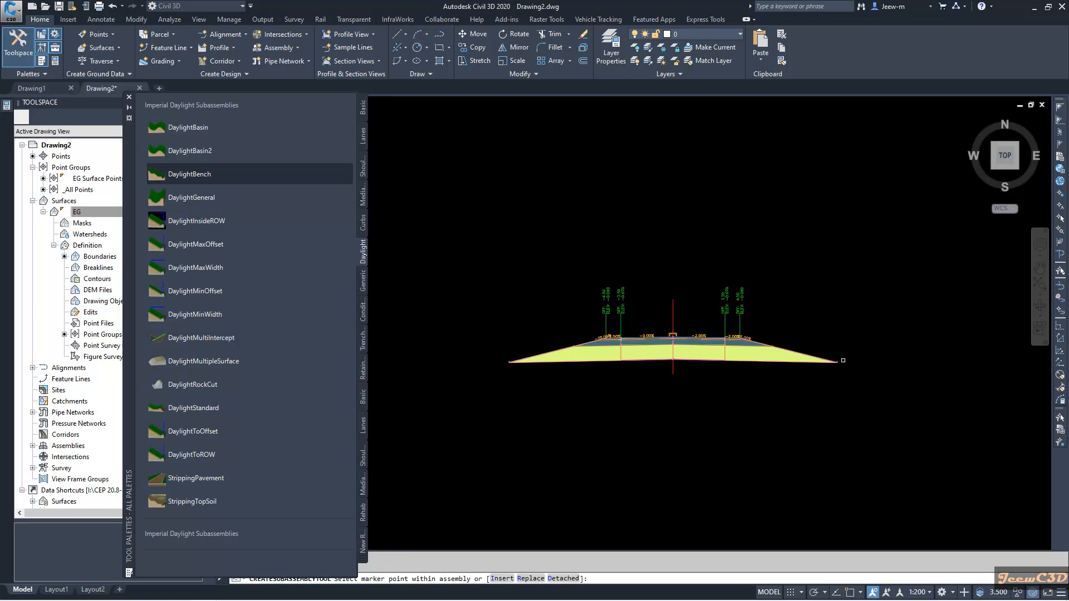
{"action": "scroll", "coordinate": [842, 361], "scroll_direction": "up", "scroll_amount": 8}
{"action": "left_click", "coordinate": [727, 377]}
Step: Attach the same DaylightBench subassembly to the outermost marker of Shoulder LHS and end the command
{"action": "scroll", "coordinate": [618, 372], "scroll_direction": "down", "scroll_amount": 5}
{"action": "scroll", "coordinate": [651, 337], "scroll_direction": "up", "scroll_amount": 8}
{"action": "left_click", "coordinate": [712, 266]}
{"action": "scroll", "coordinate": [724, 334], "scroll_direction": "down", "scroll_amount": 4}
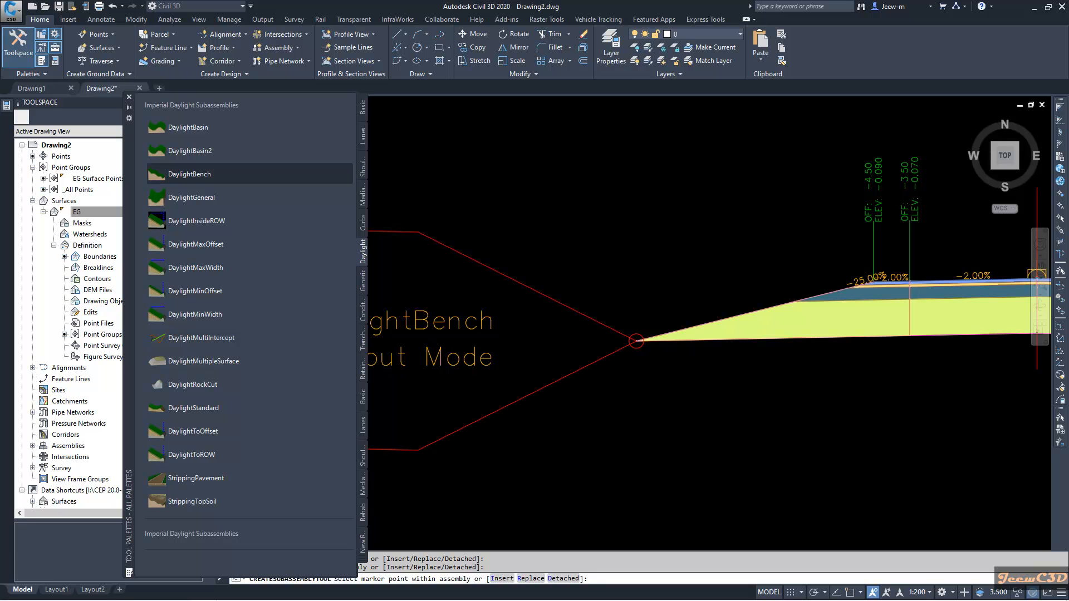
{"action": "key", "text": "Escape"}
Step: Rename the DaylightBench subassembly on the assembly's right side as Daylight RHS and clear the selection
{"action": "scroll", "coordinate": [740, 395], "scroll_direction": "down", "scroll_amount": 8}
{"action": "left_click", "coordinate": [862, 397]}
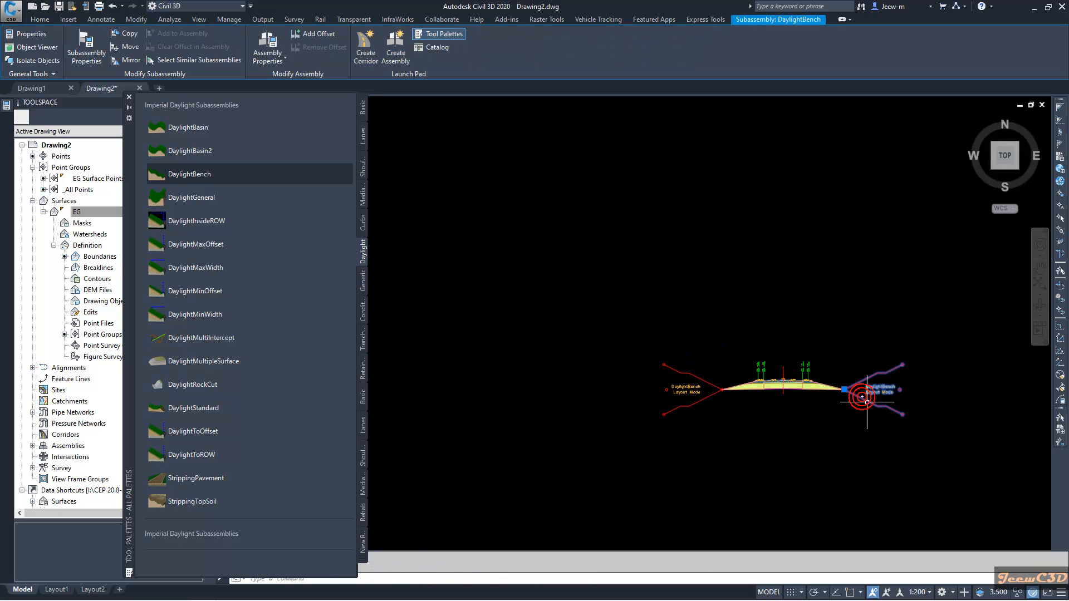
{"action": "left_click", "coordinate": [80, 43]}
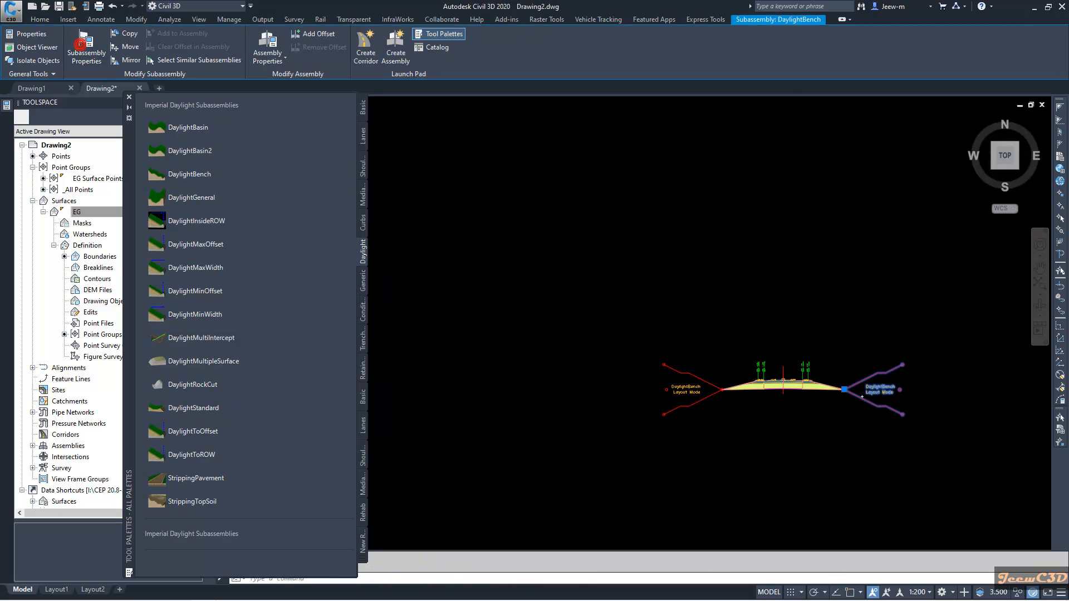
{"action": "type", "text": "Daylight R"}
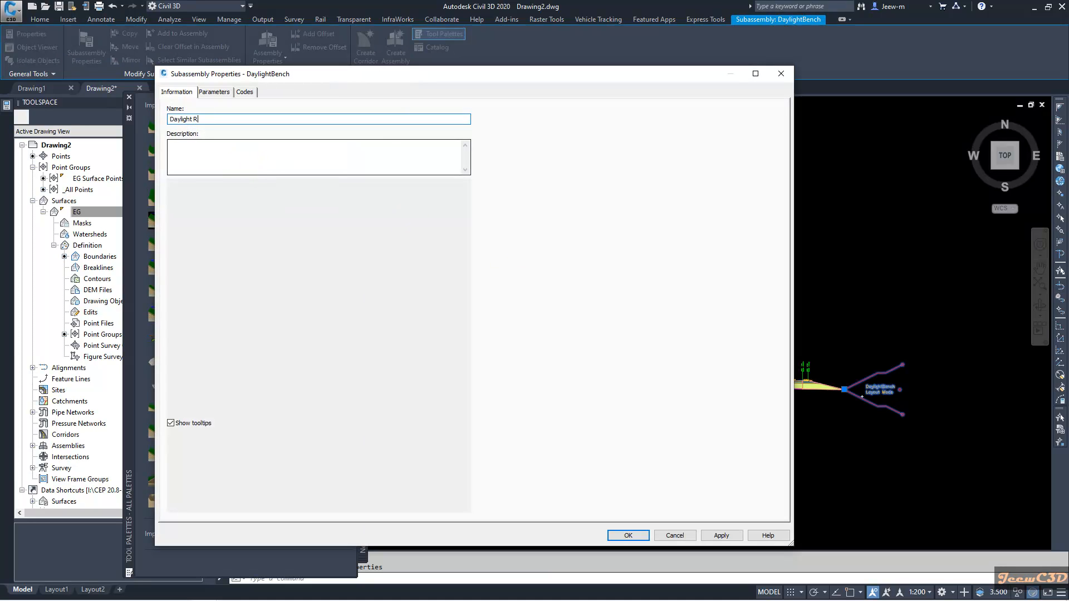
{"action": "left_click", "coordinate": [214, 92]}
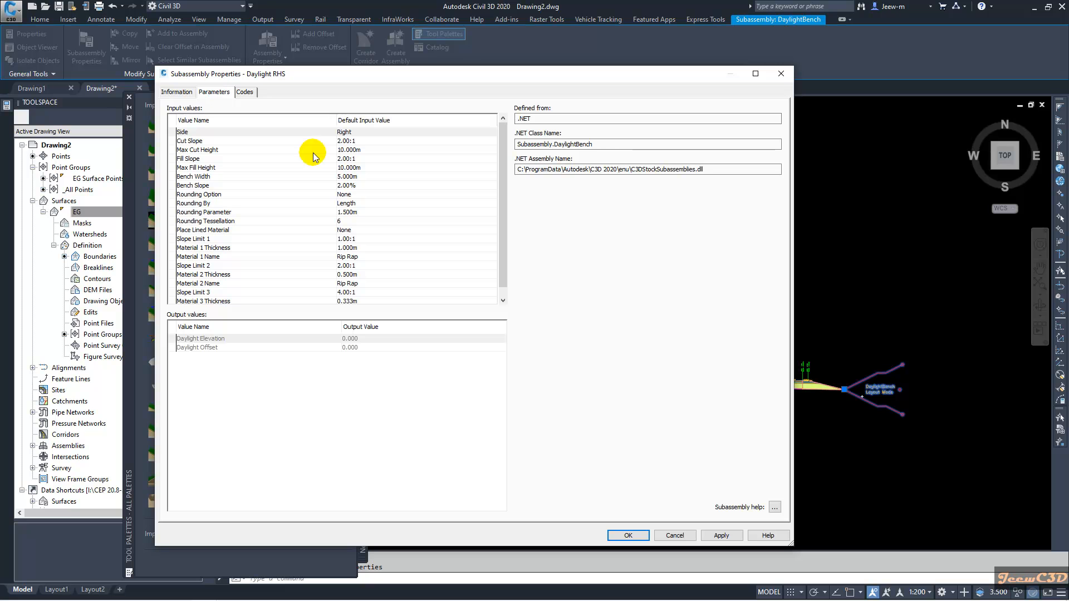
{"action": "left_click", "coordinate": [627, 535]}
{"action": "key", "text": "Escape"}
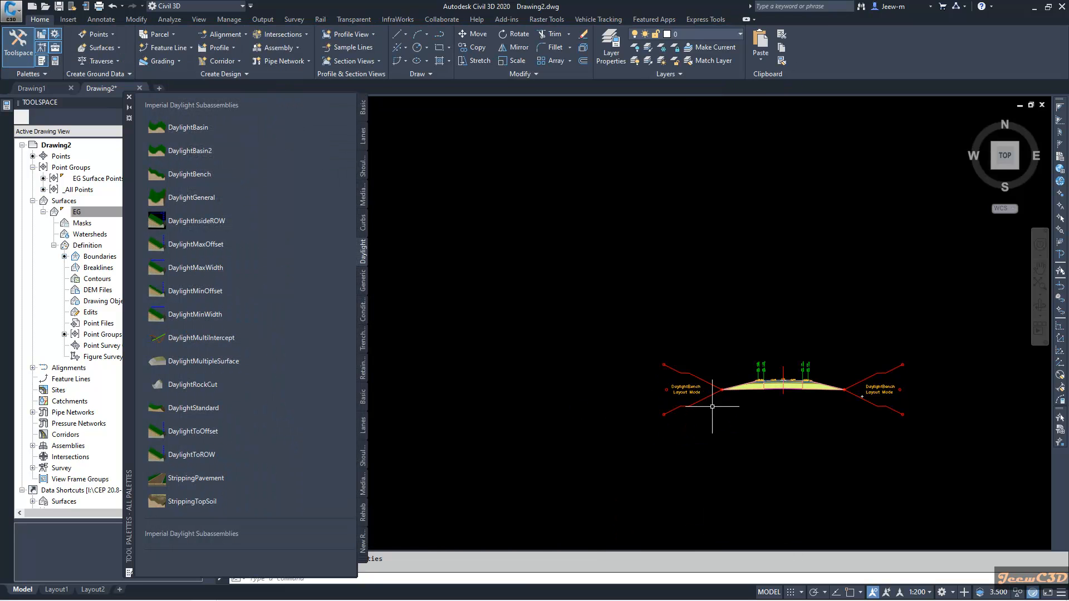
Step: Rename the DaylightBench subassembly on the assembly's left side as Daylight LHS and close the tool palettes
{"action": "left_click", "coordinate": [710, 396]}
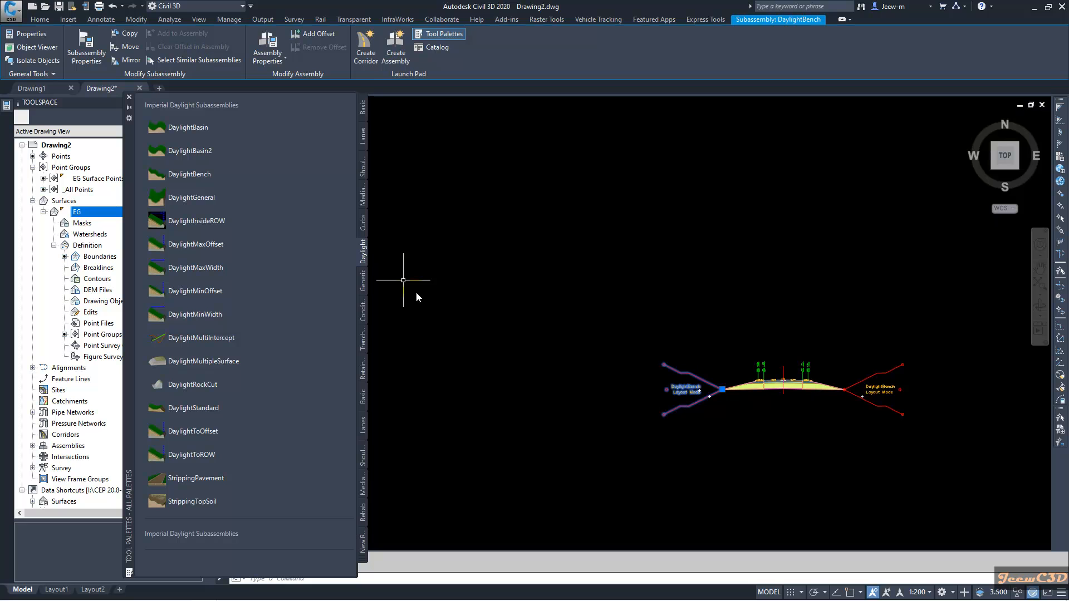
{"action": "key", "text": "Escape"}
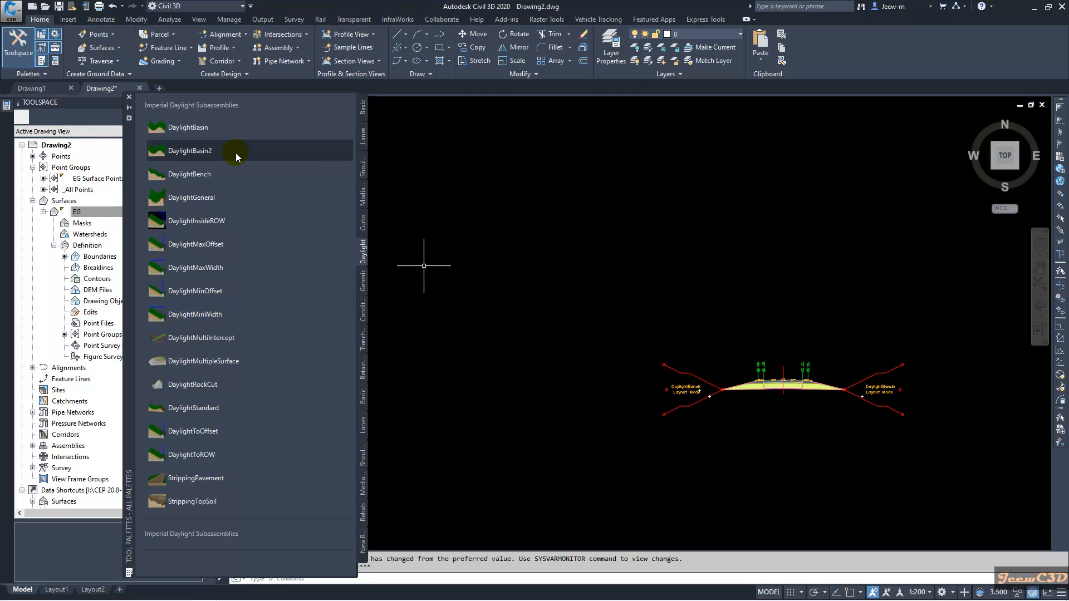
{"action": "left_click", "coordinate": [666, 367]}
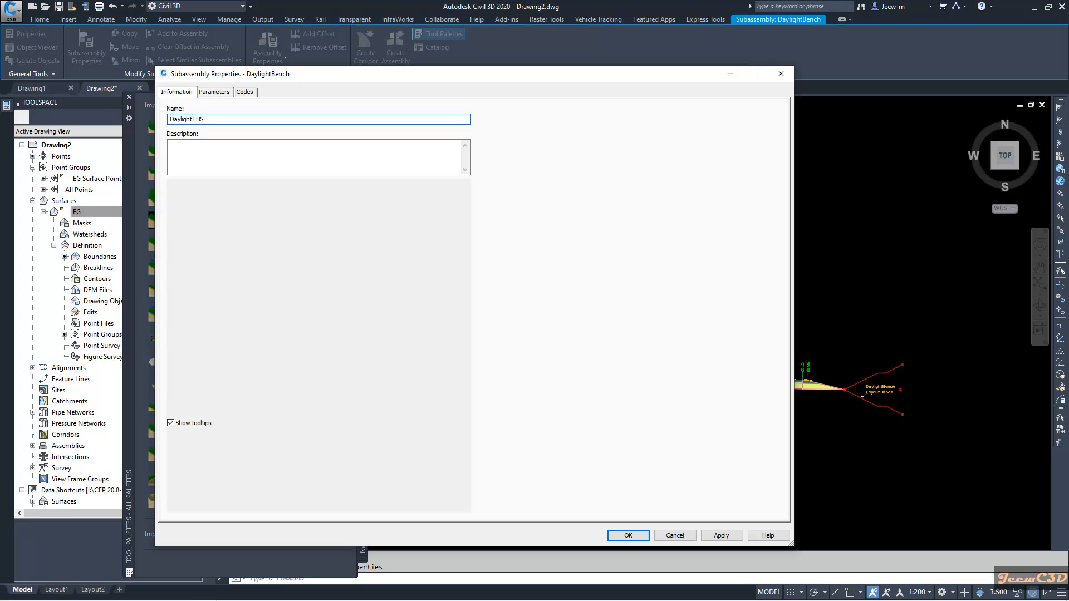
{"action": "left_click", "coordinate": [627, 535]}
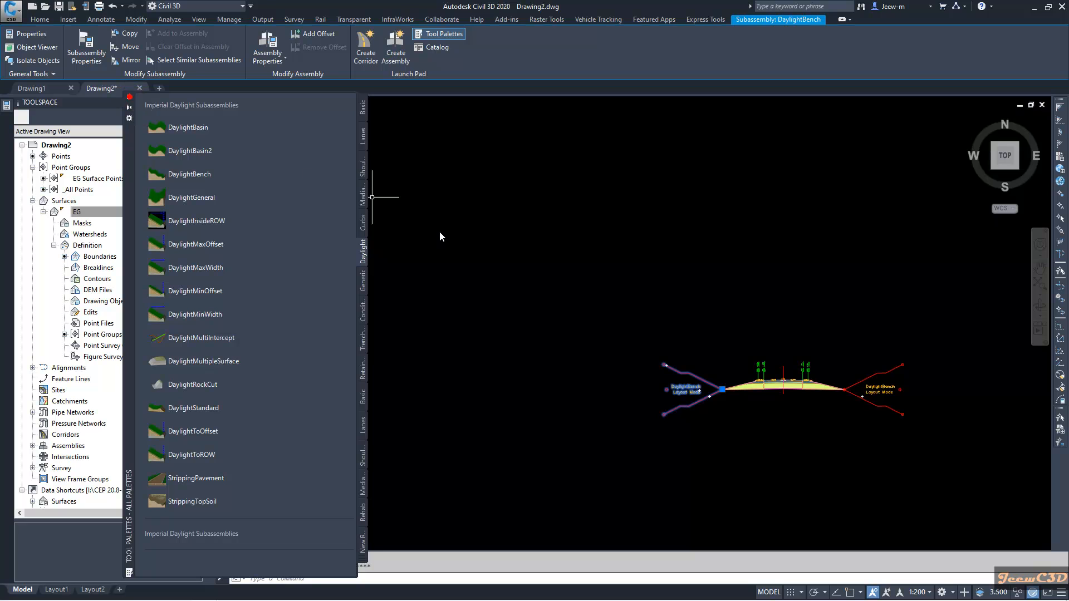
{"action": "left_click", "coordinate": [130, 98]}
{"action": "key", "text": "Escape"}
Step: Start creating a corridor and name it Two Lane Road
{"action": "scroll", "coordinate": [542, 314], "scroll_direction": "down", "scroll_amount": 8}
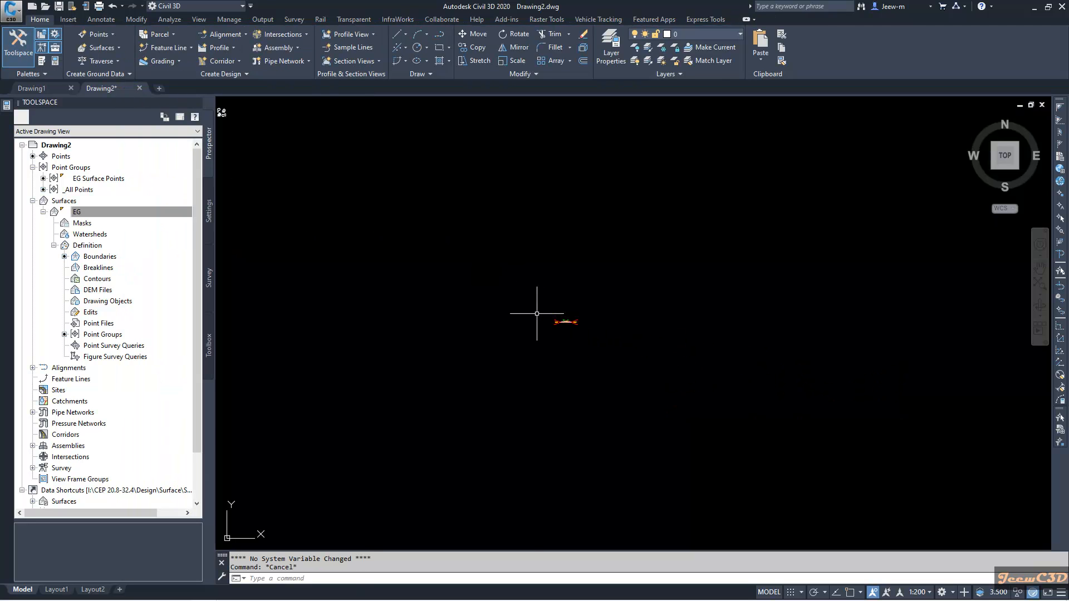
{"action": "scroll", "coordinate": [466, 305], "scroll_direction": "up", "scroll_amount": 3}
{"action": "middle_click_drag", "start_coordinate": [787, 225], "coordinate": [565, 283]}
{"action": "scroll", "coordinate": [520, 287], "scroll_direction": "up", "scroll_amount": 4}
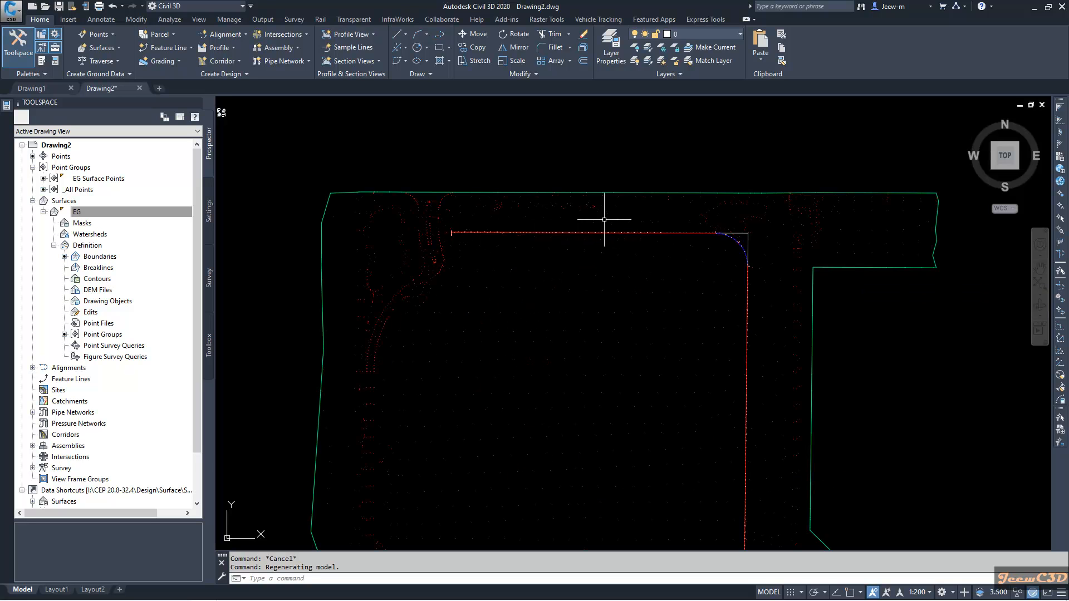
{"action": "middle_click_drag", "start_coordinate": [759, 484], "coordinate": [746, 351]}
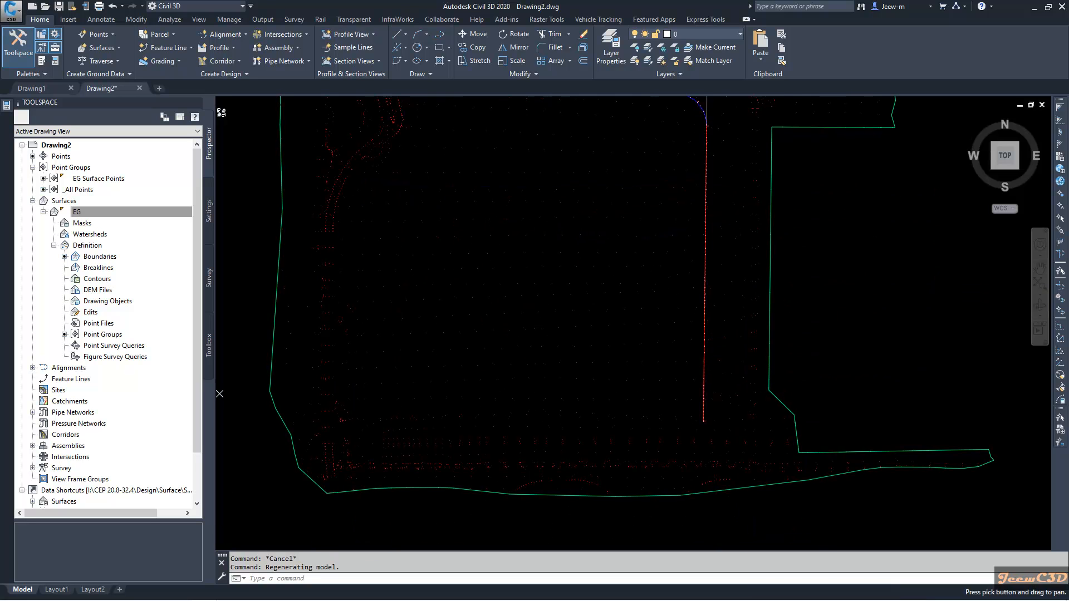
{"action": "scroll", "coordinate": [703, 381], "scroll_direction": "down", "scroll_amount": 2}
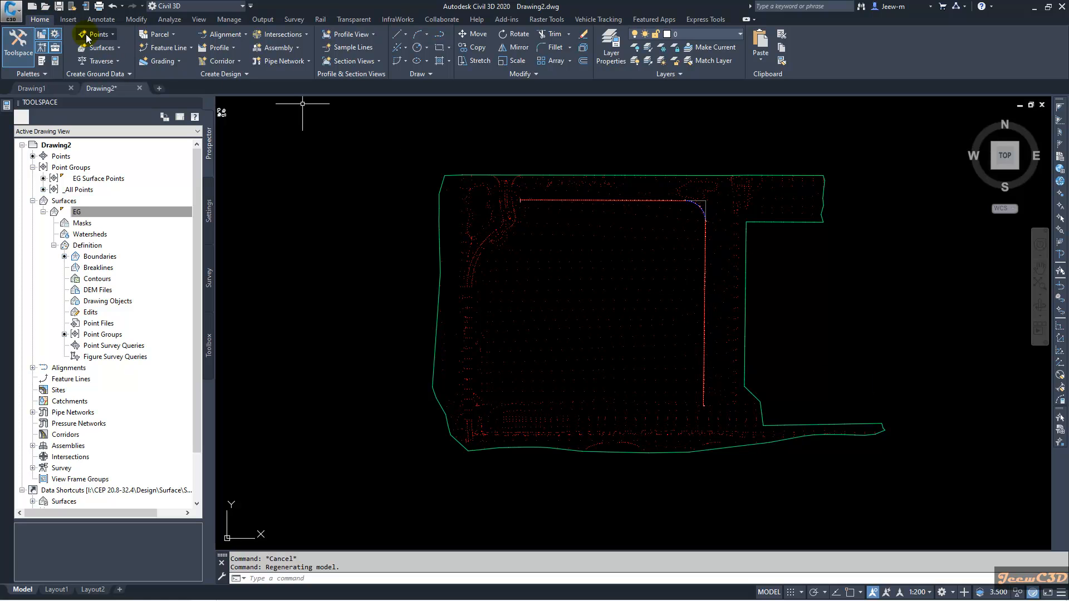
{"action": "left_click", "coordinate": [225, 64]}
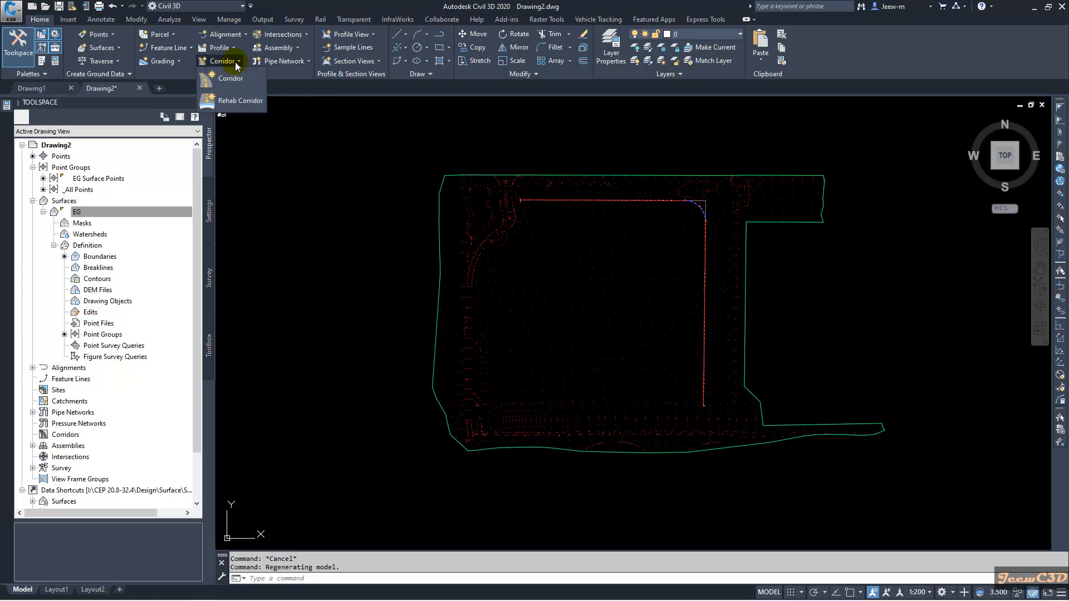
{"action": "left_click", "coordinate": [240, 79]}
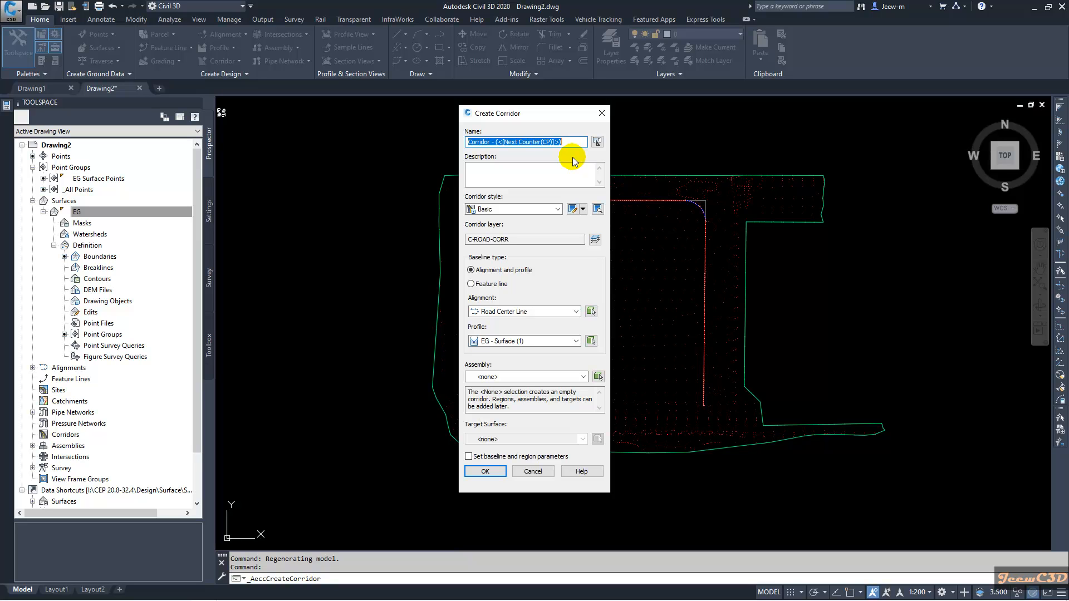
{"action": "type", "text": "Two Lane Road"}
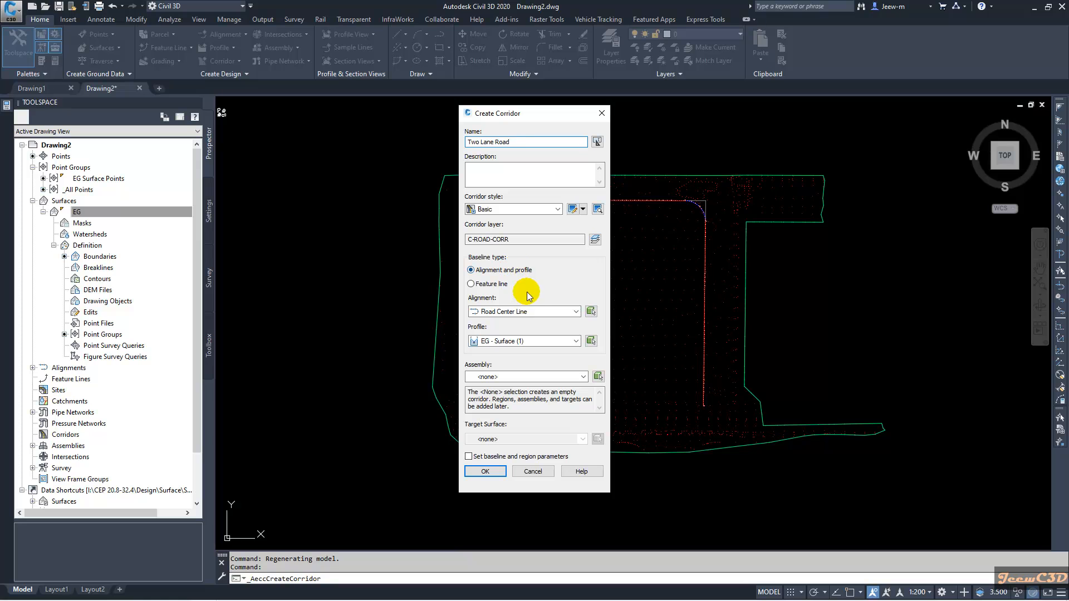
Step: Give the corridor the Final Road Profile, the Two Lane Road assembly and EG as target surface, and accept the settings
{"action": "left_click", "coordinate": [515, 341]}
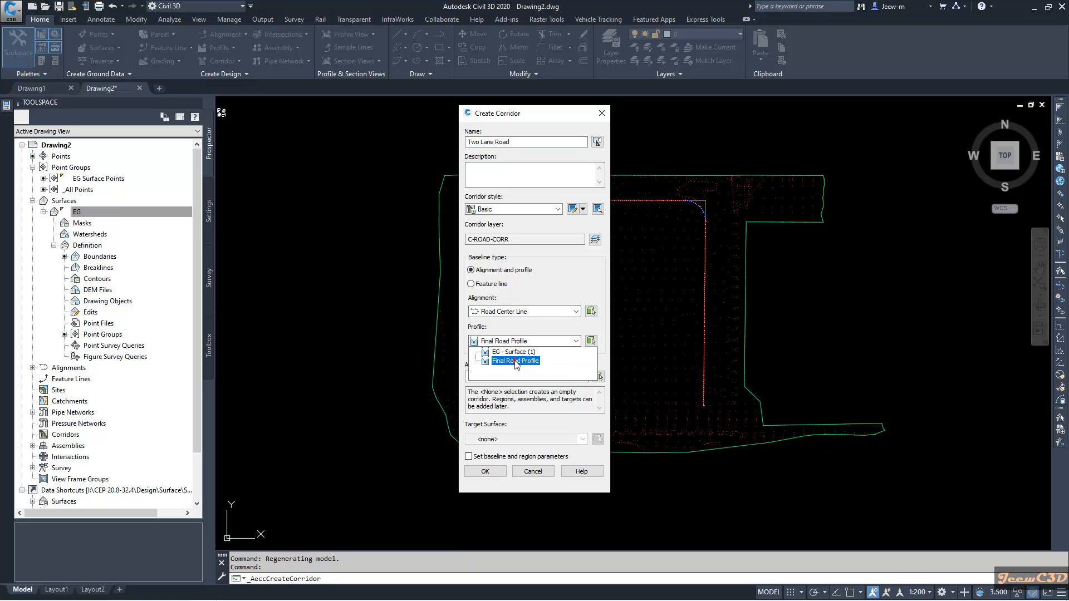
{"action": "left_click", "coordinate": [514, 360]}
{"action": "left_click", "coordinate": [504, 376]}
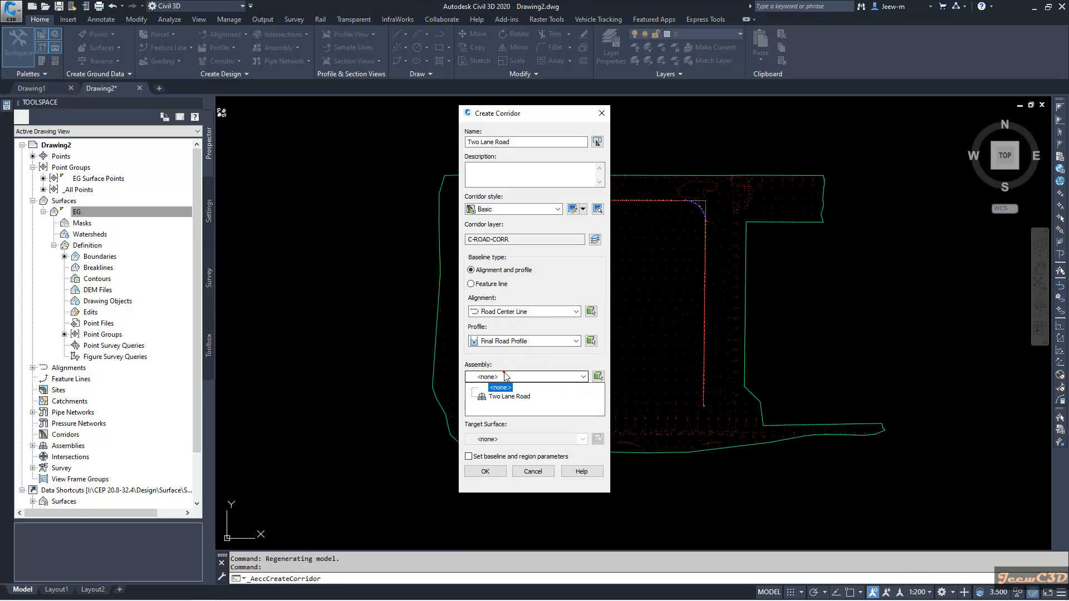
{"action": "left_click", "coordinate": [510, 396]}
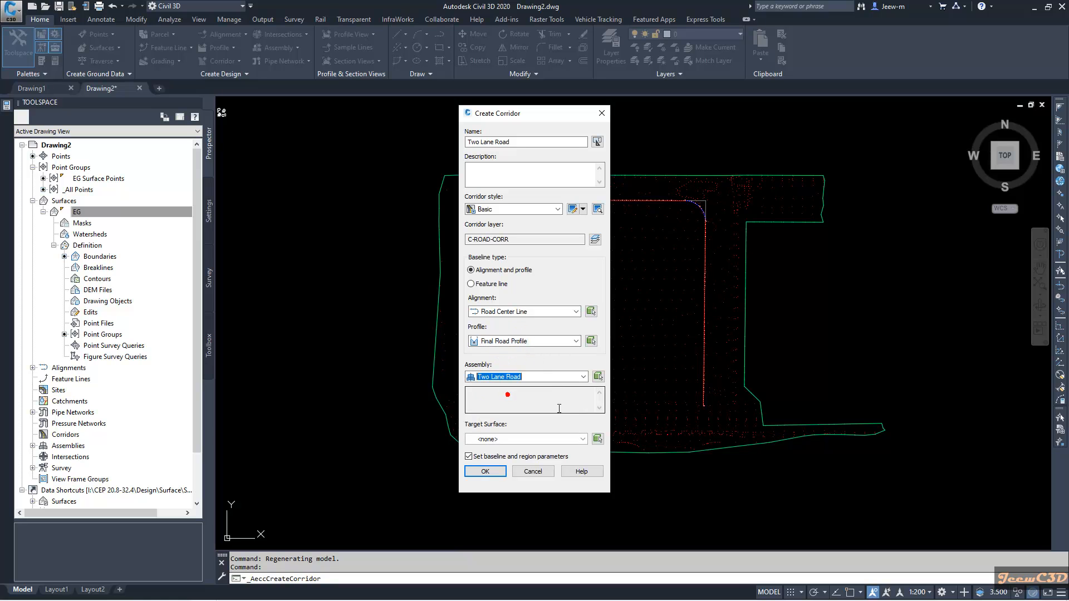
{"action": "left_click", "coordinate": [497, 438]}
{"action": "left_click", "coordinate": [491, 457]}
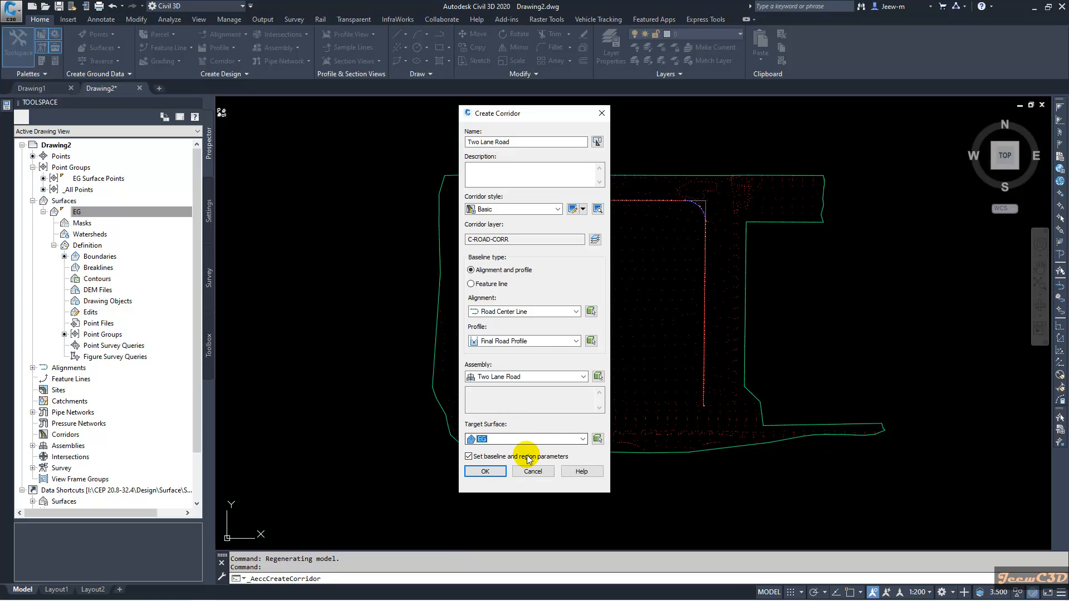
{"action": "left_click", "coordinate": [483, 471]}
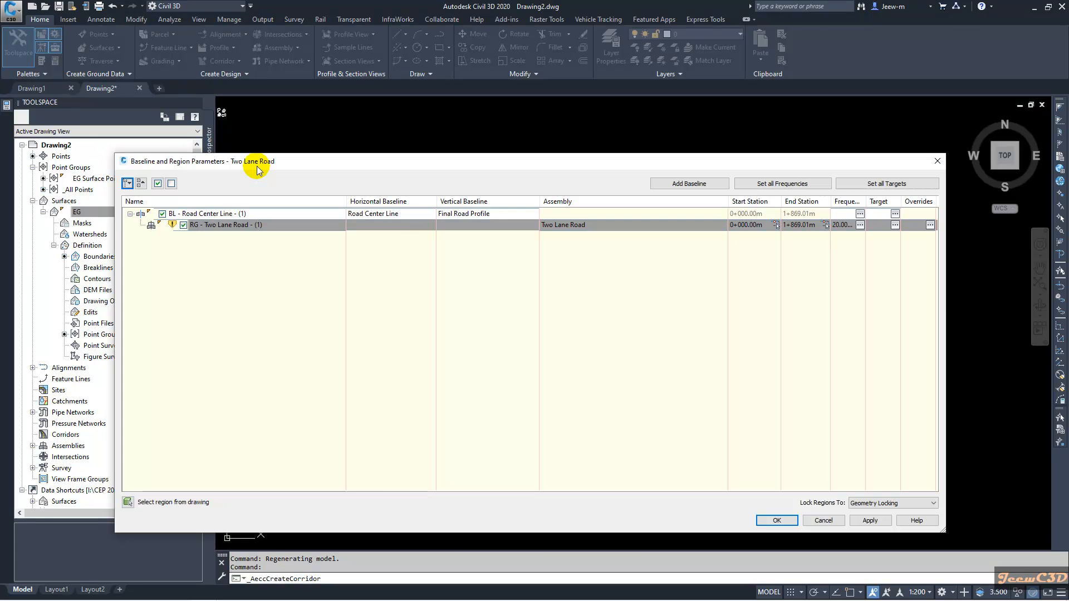
Step: Accept the corridor's baseline and region parameters unchanged and rebuild the corridor
{"action": "left_click_drag", "start_coordinate": [282, 163], "coordinate": [279, 150]}
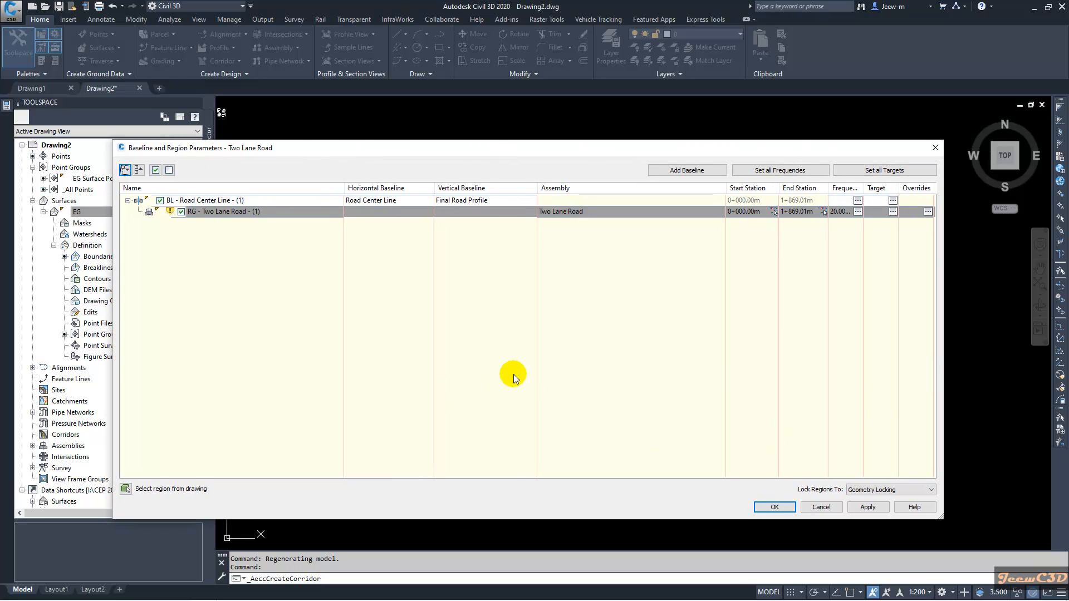
{"action": "left_click", "coordinate": [774, 508]}
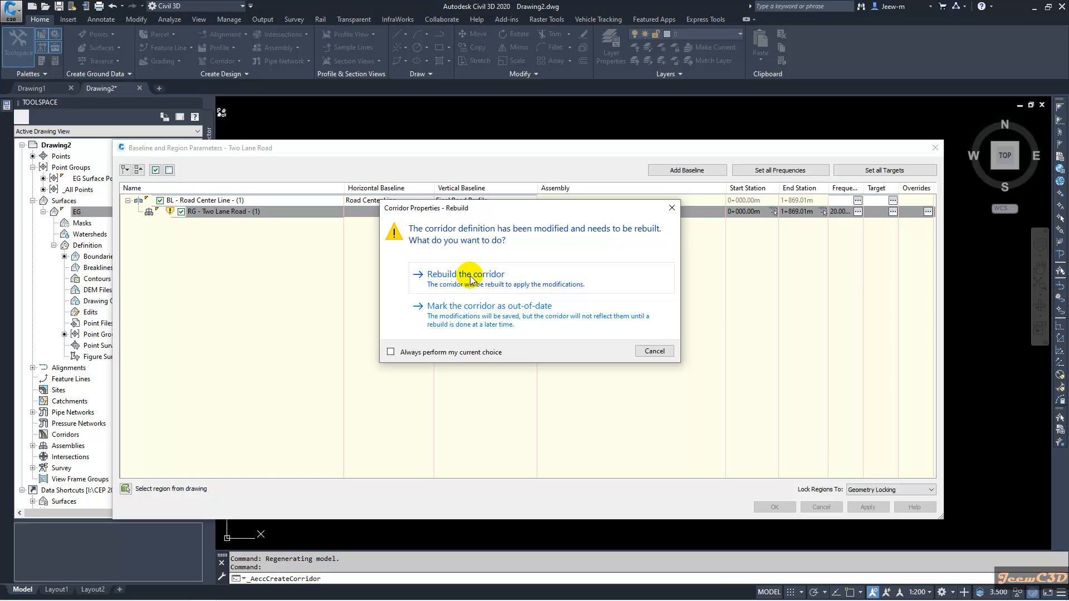
{"action": "left_click", "coordinate": [490, 282]}
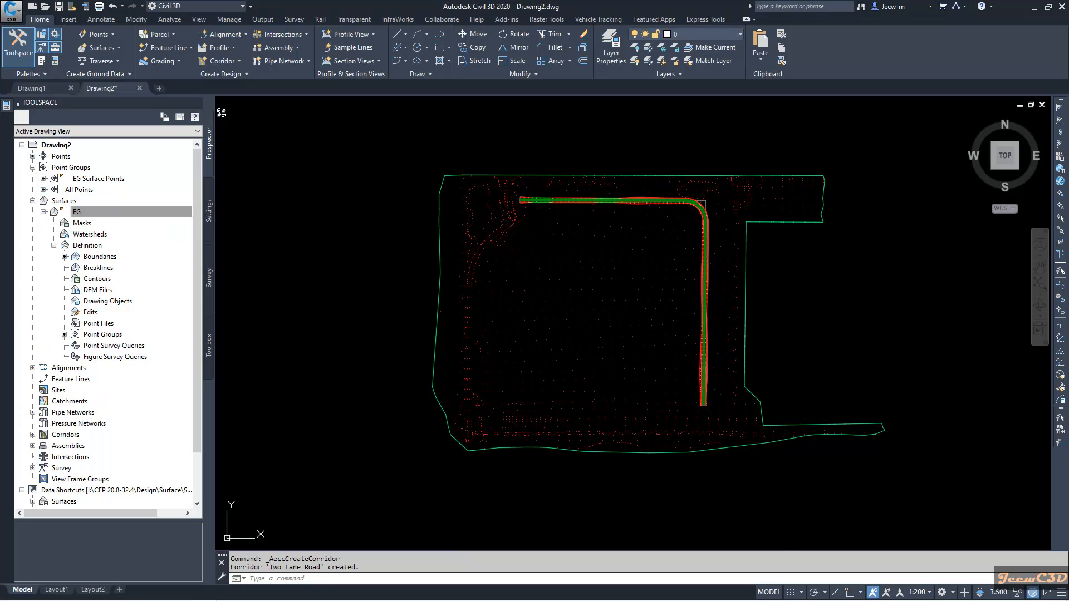
Step: Examine the Two Lane Road corridor along its straights and curve in plan view
{"action": "scroll", "coordinate": [543, 192], "scroll_direction": "up", "scroll_amount": 8}
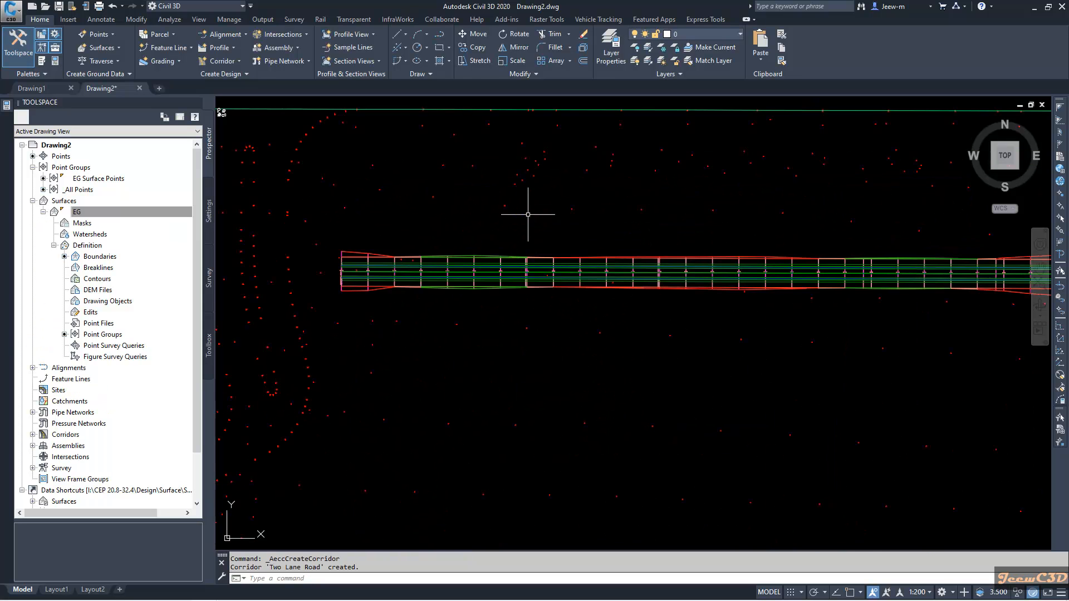
{"action": "scroll", "coordinate": [663, 217], "scroll_direction": "down", "scroll_amount": 6}
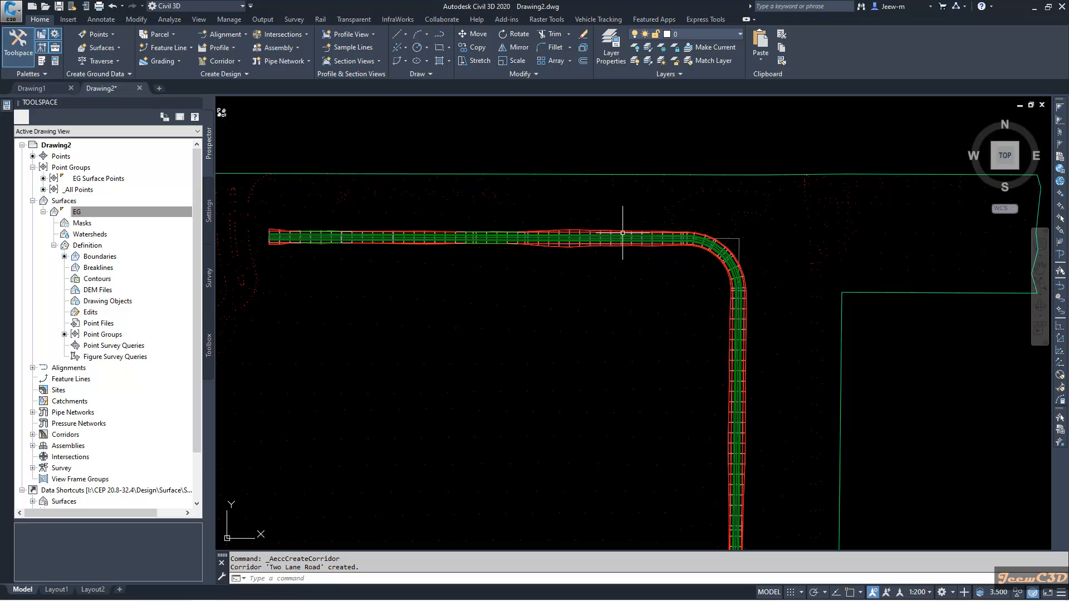
{"action": "scroll", "coordinate": [750, 360], "scroll_direction": "down", "scroll_amount": 2}
{"action": "middle_click_drag", "start_coordinate": [751, 360], "coordinate": [711, 157]}
{"action": "scroll", "coordinate": [712, 291], "scroll_direction": "down", "scroll_amount": 2}
{"action": "scroll", "coordinate": [707, 342], "scroll_direction": "up", "scroll_amount": 8}
{"action": "scroll", "coordinate": [573, 278], "scroll_direction": "down", "scroll_amount": 8}
{"action": "scroll", "coordinate": [547, 259], "scroll_direction": "down", "scroll_amount": 3}
{"action": "key", "text": "Escape"}
{"action": "mouse_move", "coordinate": [701, 307]}
{"action": "middle_mouse_down"}
{"action": "mouse_move", "coordinate": [626, 295]}
{"action": "mouse_move", "coordinate": [630, 272]}
{"action": "middle_mouse_up"}
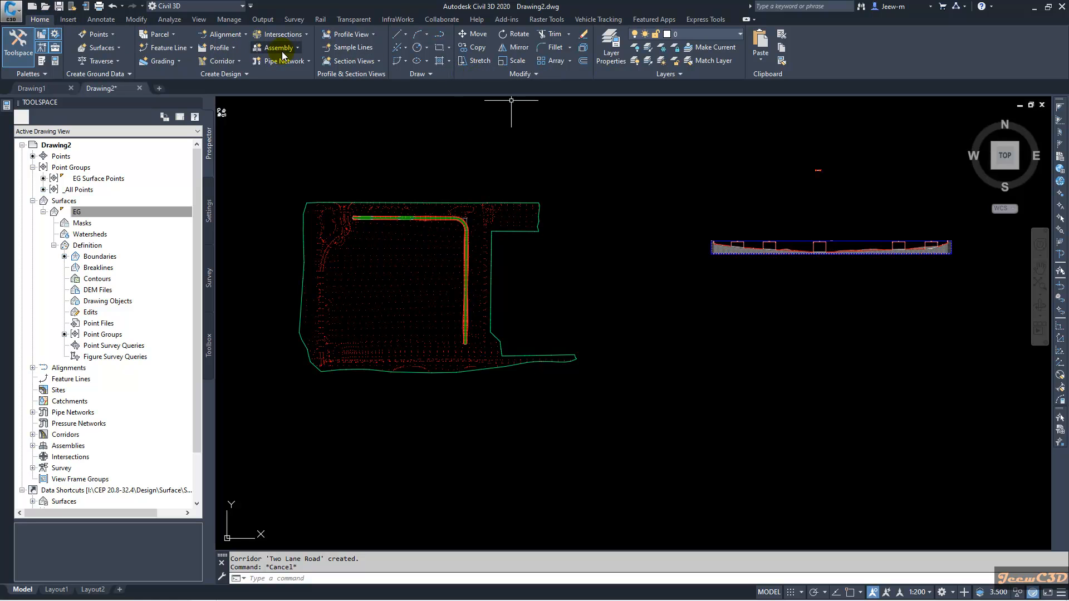
Step: Start creating sample lines and choose the Road Center Line alignment from the list
{"action": "left_click", "coordinate": [354, 48]}
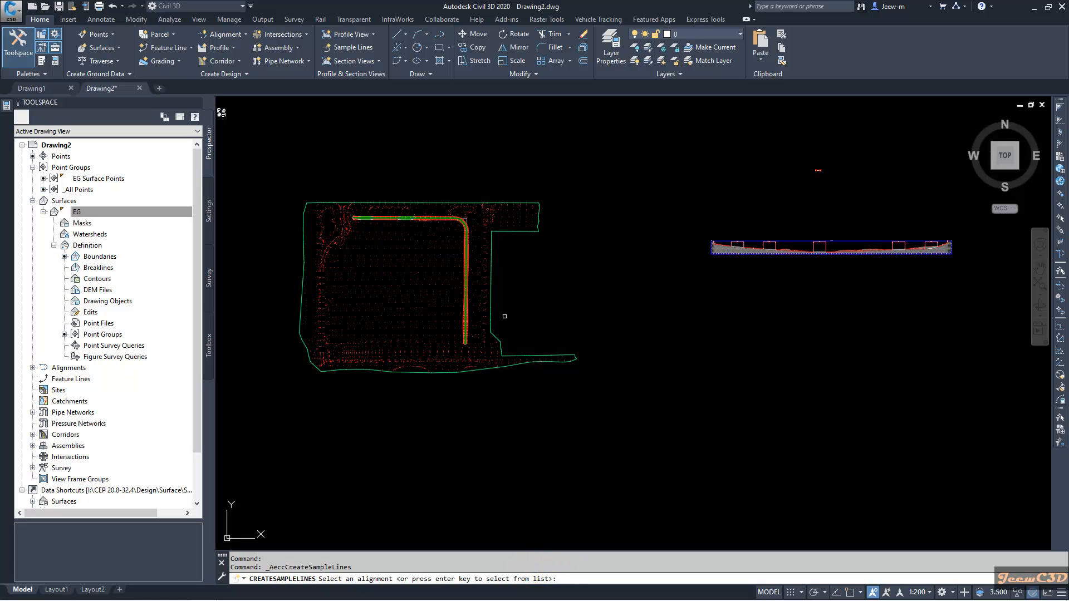
{"action": "scroll", "coordinate": [375, 222], "scroll_direction": "up", "scroll_amount": 4}
{"action": "scroll", "coordinate": [491, 362], "scroll_direction": "down", "scroll_amount": 4}
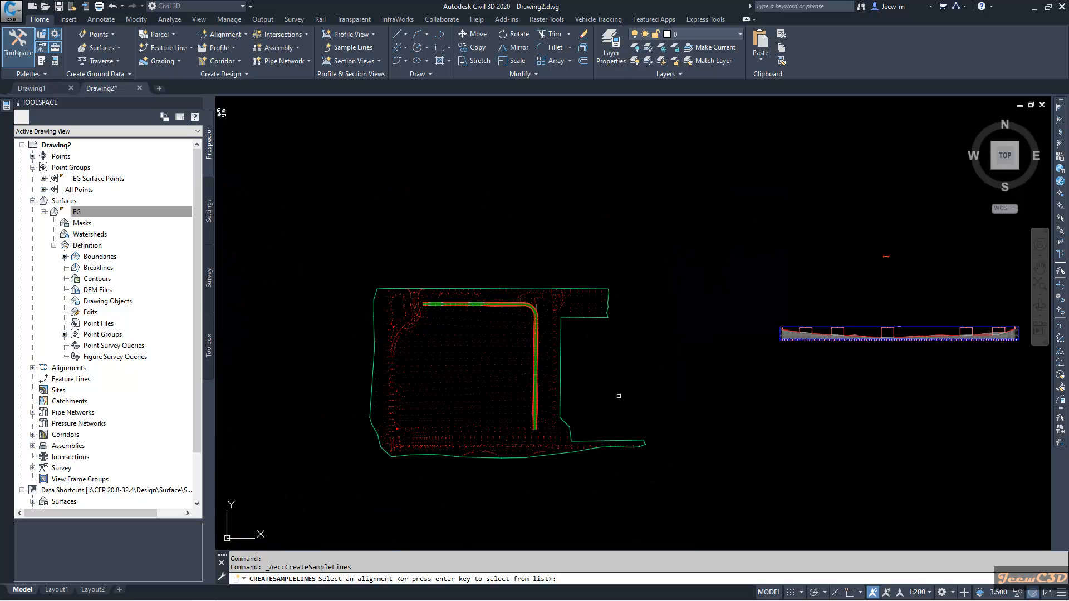
{"action": "key", "text": "Return"}
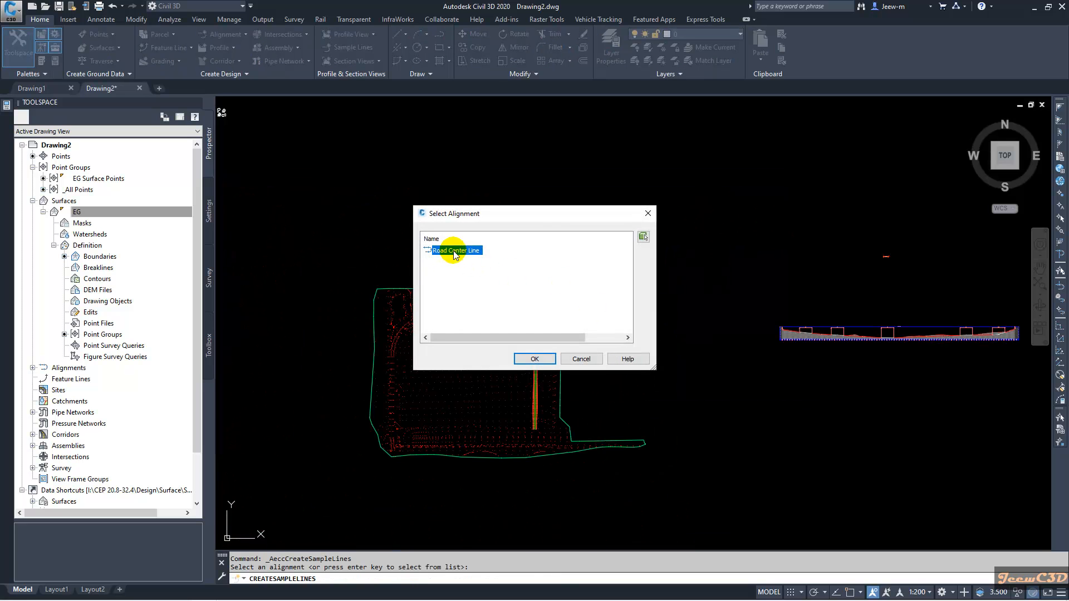
{"action": "left_click", "coordinate": [529, 358]}
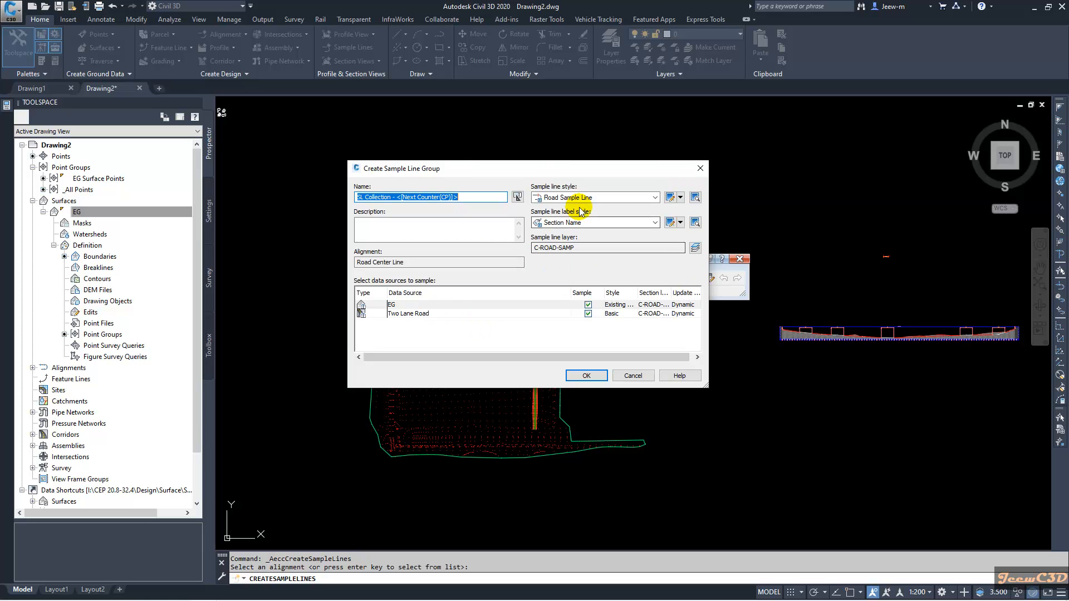
Step: Set the code set style of the Two Lane Road data source to View-Edit with Shading
{"action": "left_click", "coordinate": [423, 315]}
{"action": "left_click", "coordinate": [615, 313]}
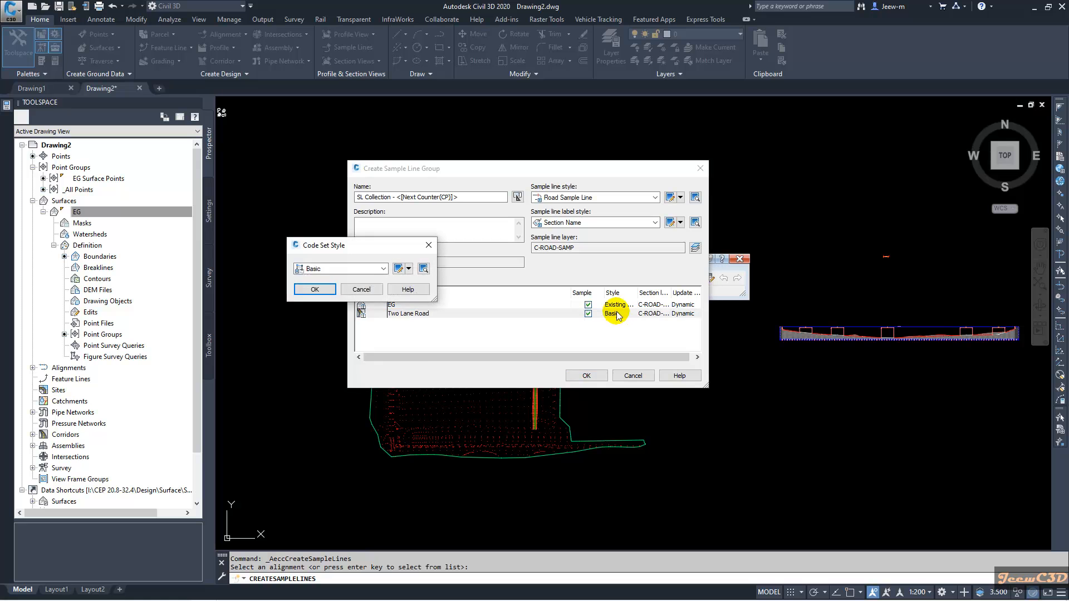
{"action": "left_click", "coordinate": [344, 268]}
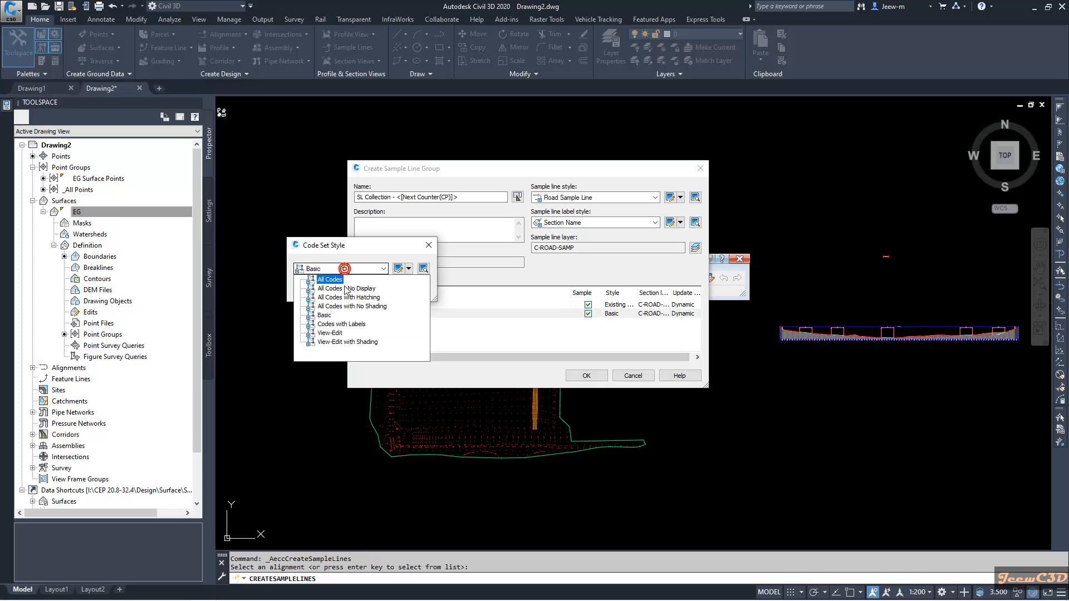
{"action": "left_click", "coordinate": [338, 341]}
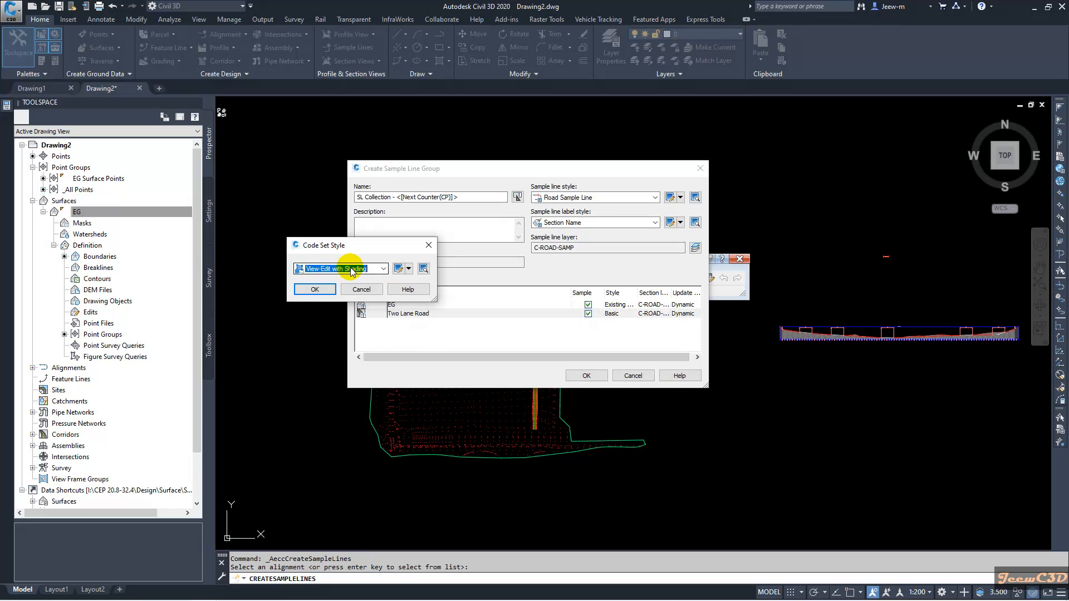
{"action": "left_click", "coordinate": [319, 291]}
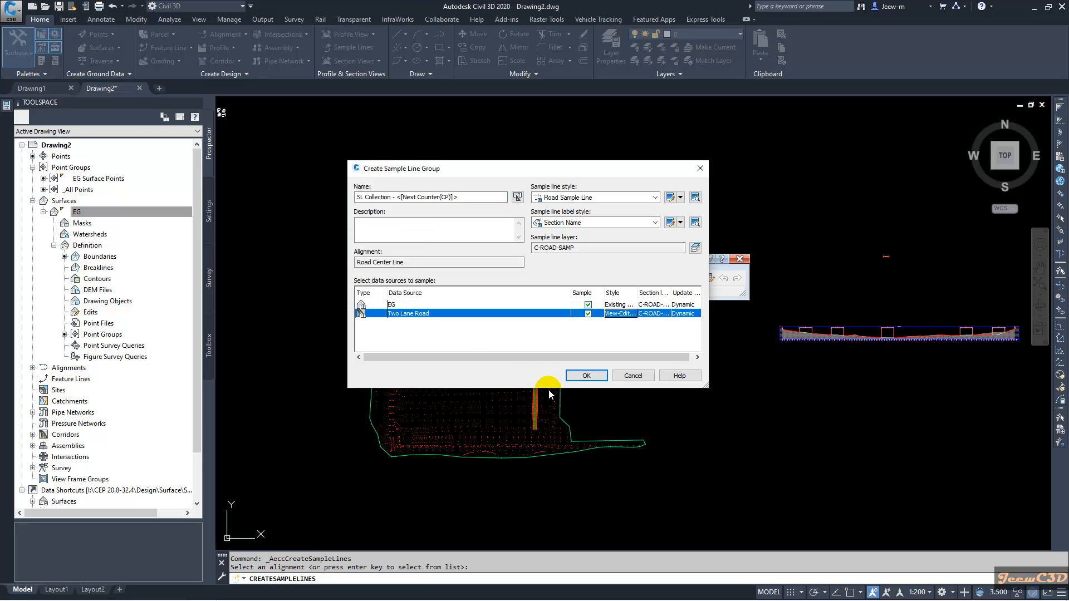
Step: Accept the sample line group for Road Center Line and set the sample line creation method to By range of stations
{"action": "left_click", "coordinate": [584, 375]}
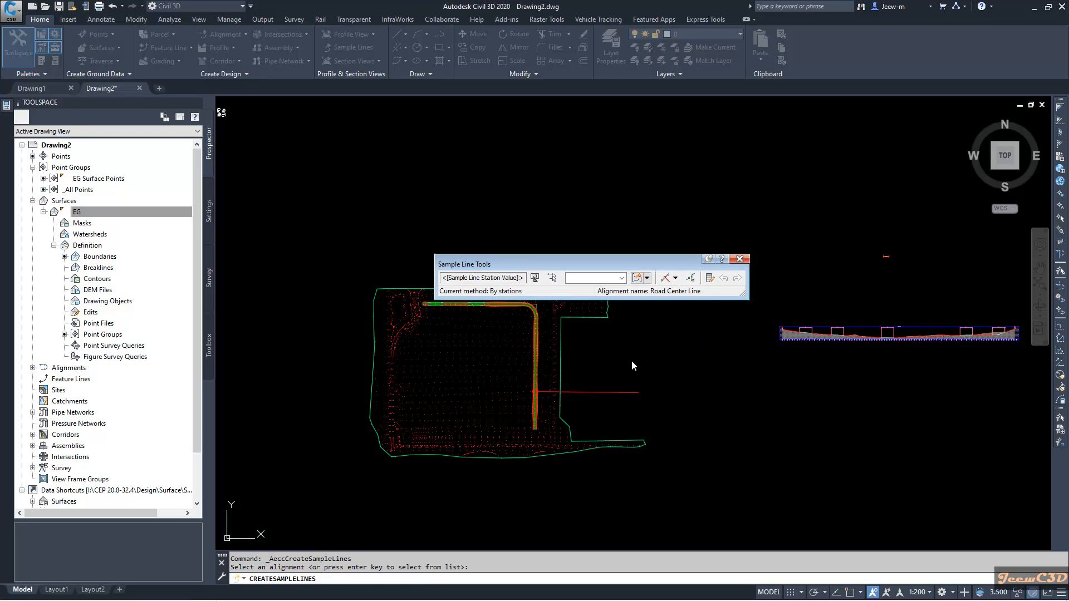
{"action": "left_click", "coordinate": [638, 264]}
{"action": "left_click_drag", "start_coordinate": [567, 159], "coordinate": [563, 147]}
{"action": "left_click", "coordinate": [432, 164]}
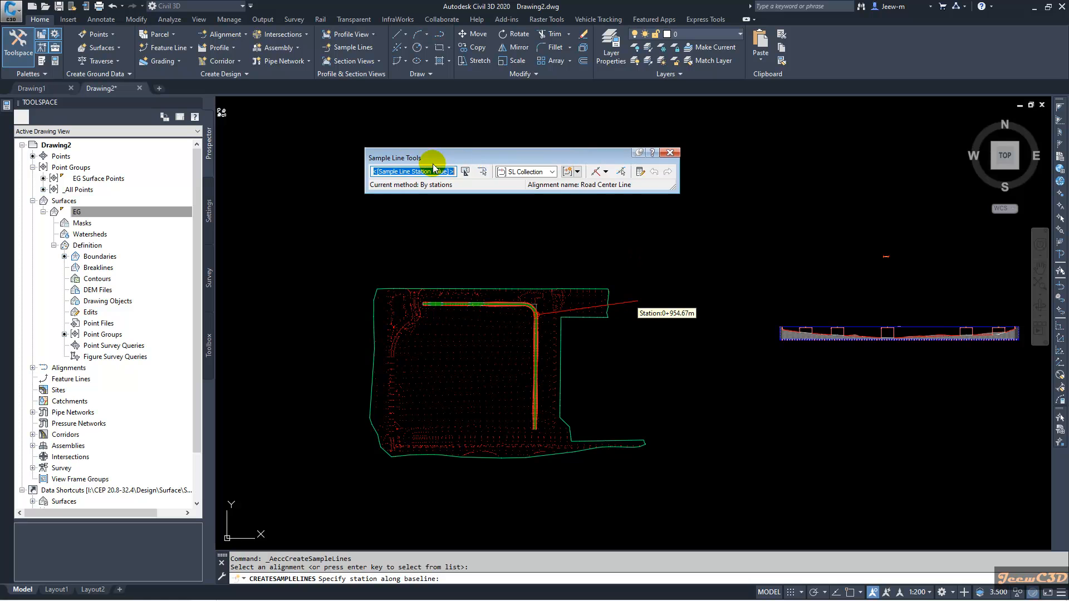
{"action": "left_click", "coordinate": [605, 172]}
{"action": "left_click", "coordinate": [638, 189]}
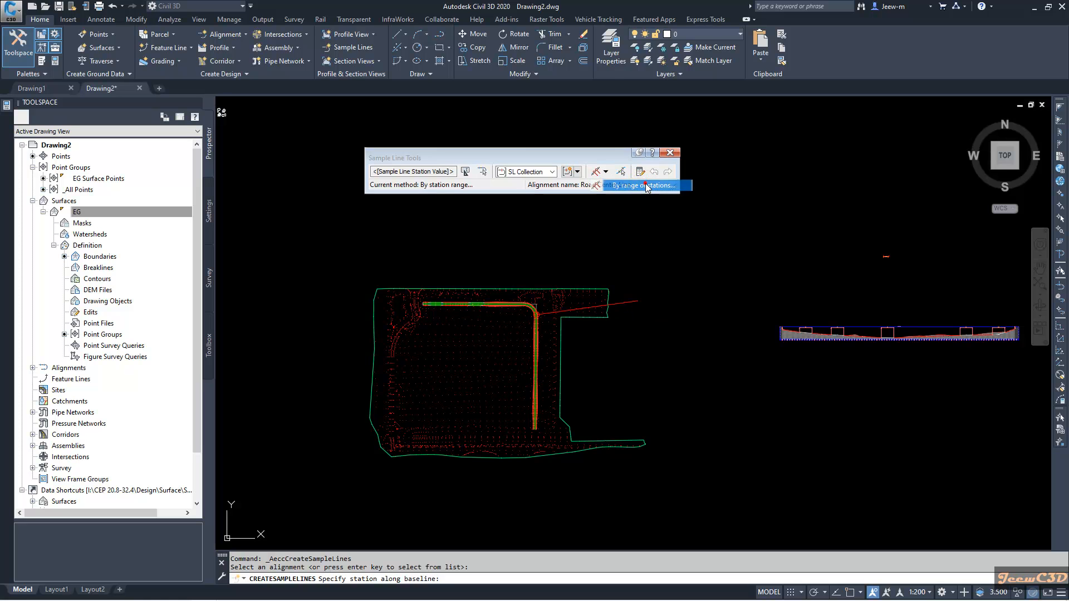
{"action": "left_click_drag", "start_coordinate": [653, 232], "coordinate": [617, 209]}
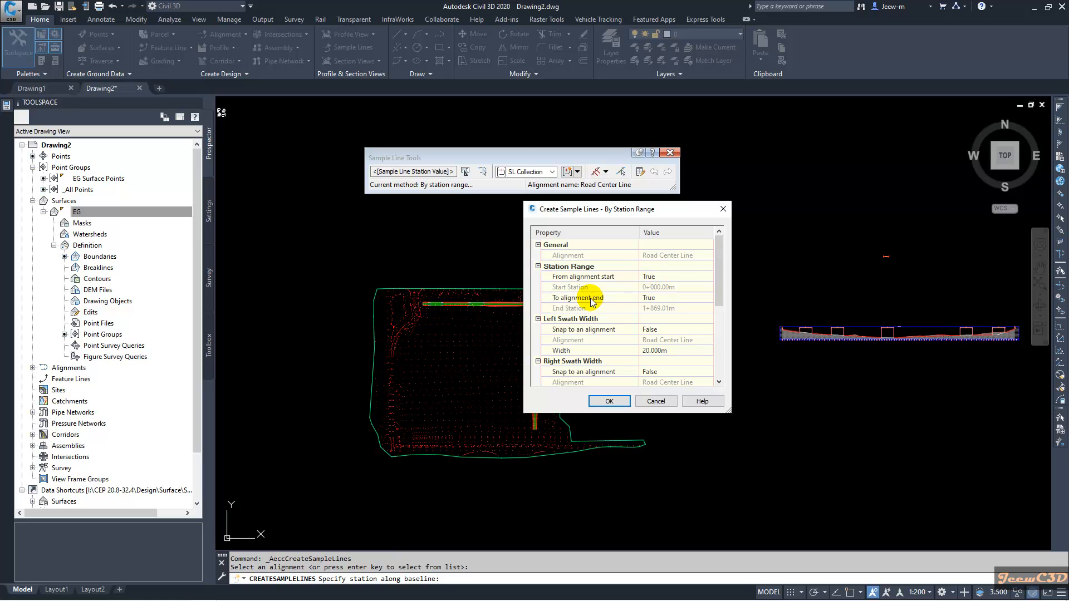
Step: Set At Range Start and At Range End to True, keep the 20 m swath widths and increments, and generate the sample lines
{"action": "left_click_drag", "start_coordinate": [714, 292], "coordinate": [721, 310]}
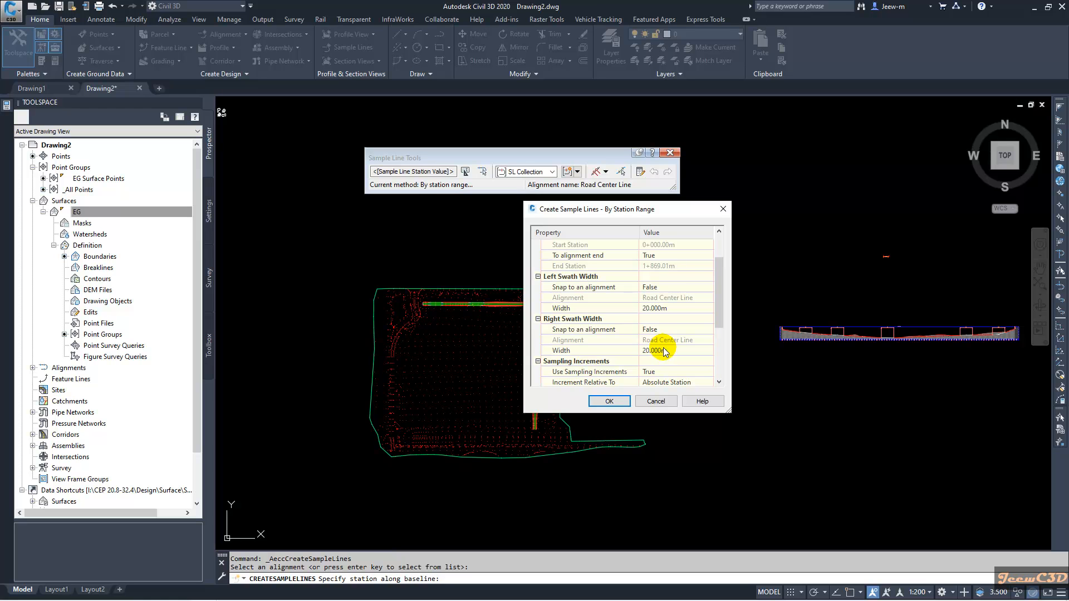
{"action": "left_click_drag", "start_coordinate": [718, 317], "coordinate": [718, 359]}
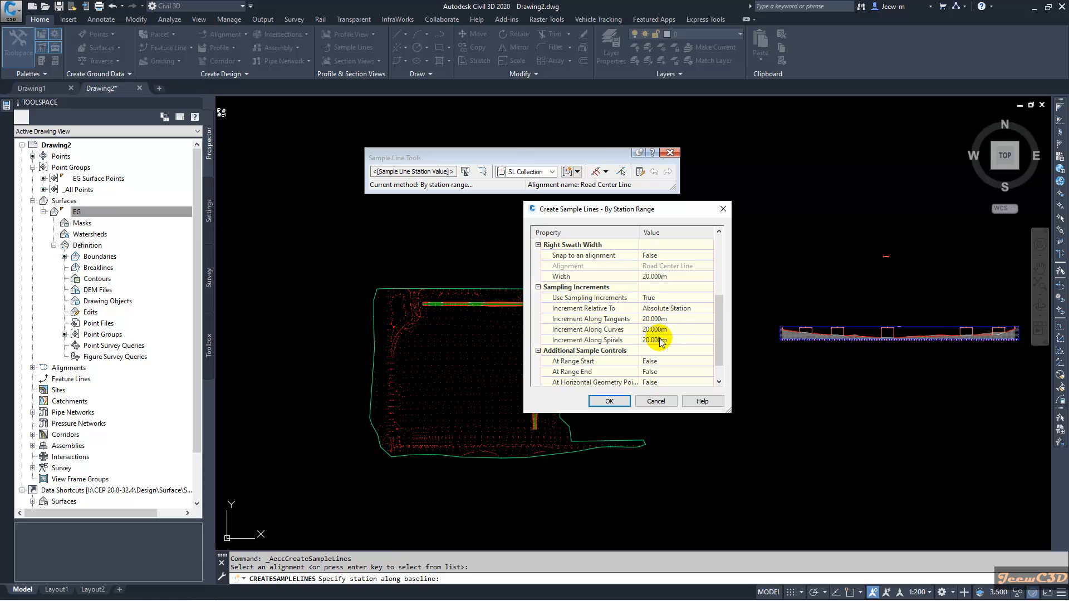
{"action": "left_click_drag", "start_coordinate": [718, 333], "coordinate": [719, 347]}
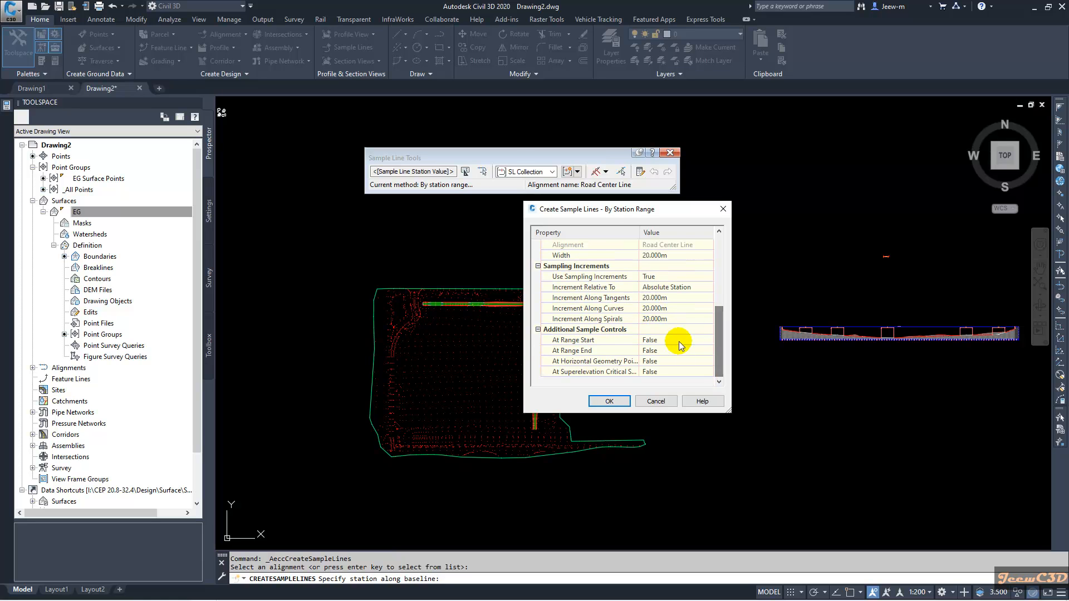
{"action": "left_click", "coordinate": [663, 341]}
{"action": "left_click", "coordinate": [662, 341]}
{"action": "left_click", "coordinate": [652, 361]}
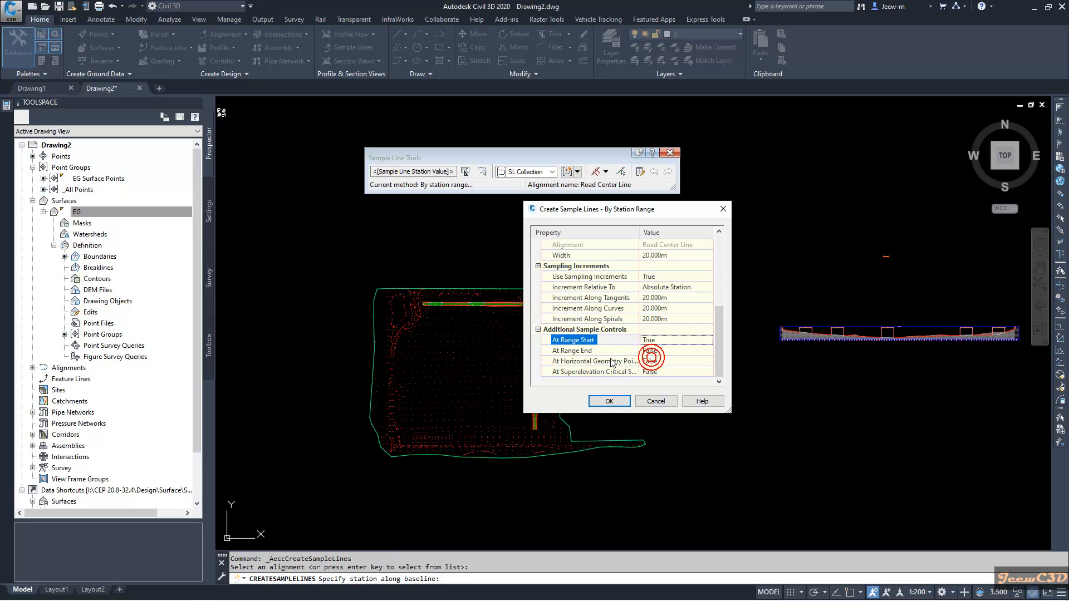
{"action": "left_click", "coordinate": [599, 351]}
{"action": "left_click", "coordinate": [658, 350]}
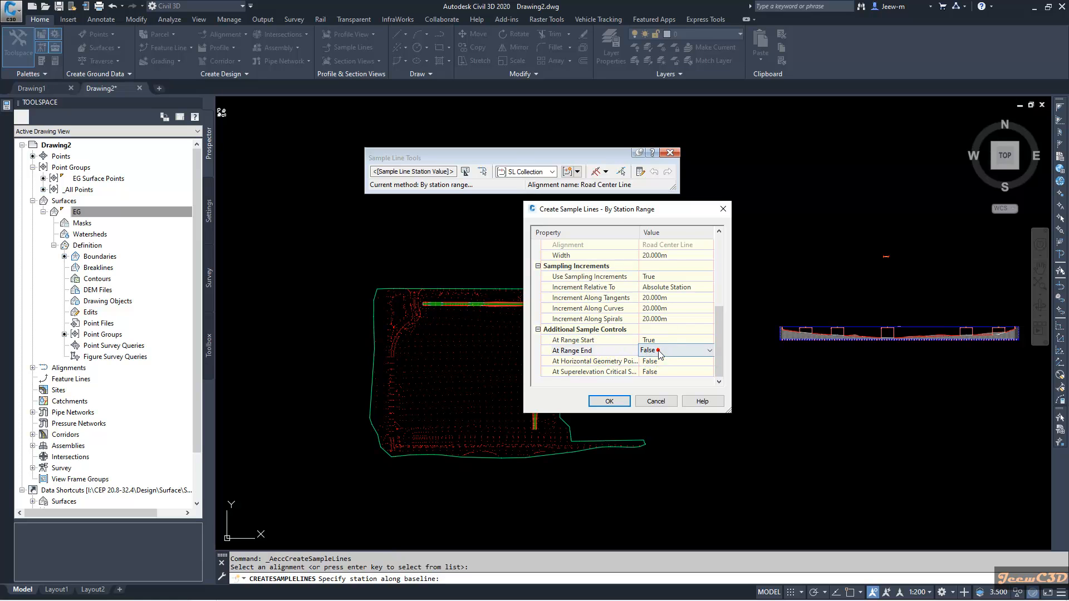
{"action": "left_click", "coordinate": [658, 350]}
{"action": "left_click", "coordinate": [649, 371]}
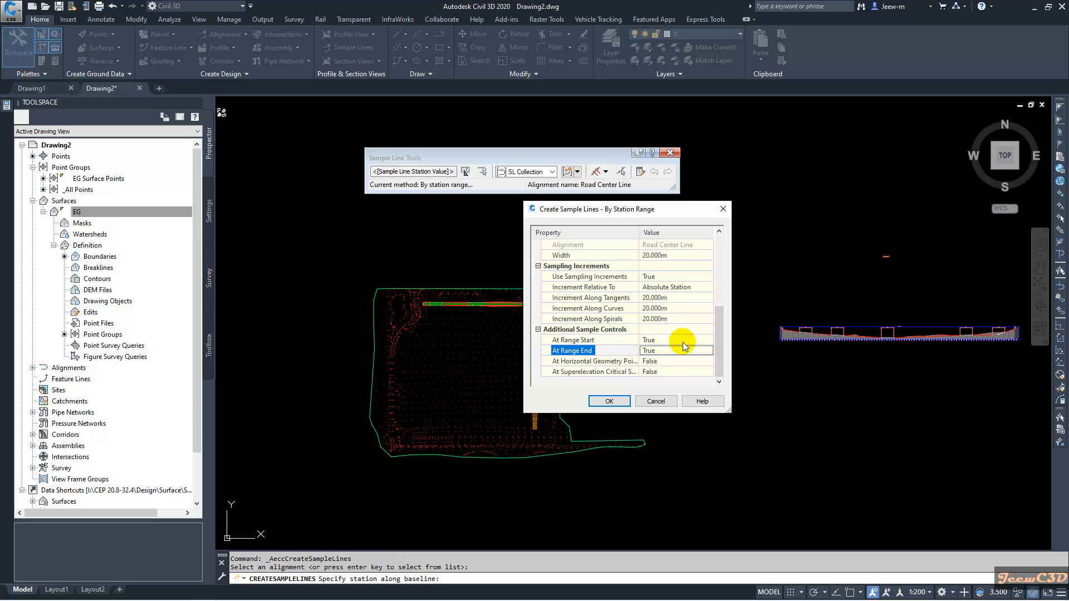
{"action": "left_click", "coordinate": [609, 400]}
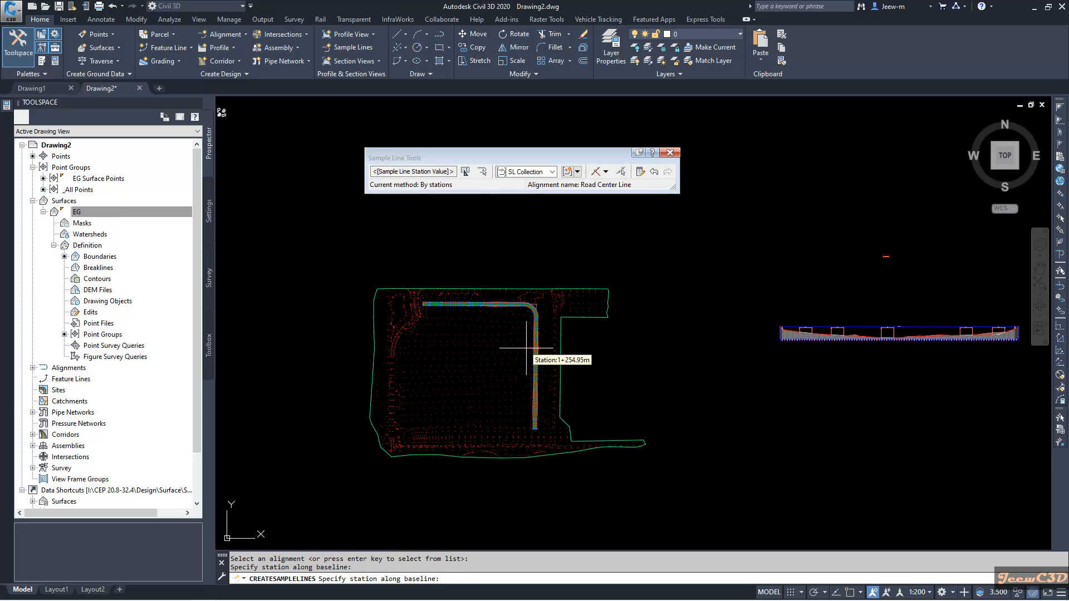
Step: Inspect the new sample lines along the corridor's straights and curve, and end the sample line command
{"action": "scroll", "coordinate": [425, 311], "scroll_direction": "up", "scroll_amount": 5}
{"action": "scroll", "coordinate": [479, 302], "scroll_direction": "down", "scroll_amount": 2}
{"action": "middle_click_drag", "start_coordinate": [603, 320], "coordinate": [469, 392]}
{"action": "middle_click_drag", "start_coordinate": [924, 379], "coordinate": [438, 352]}
{"action": "middle_click_drag", "start_coordinate": [791, 421], "coordinate": [568, 372]}
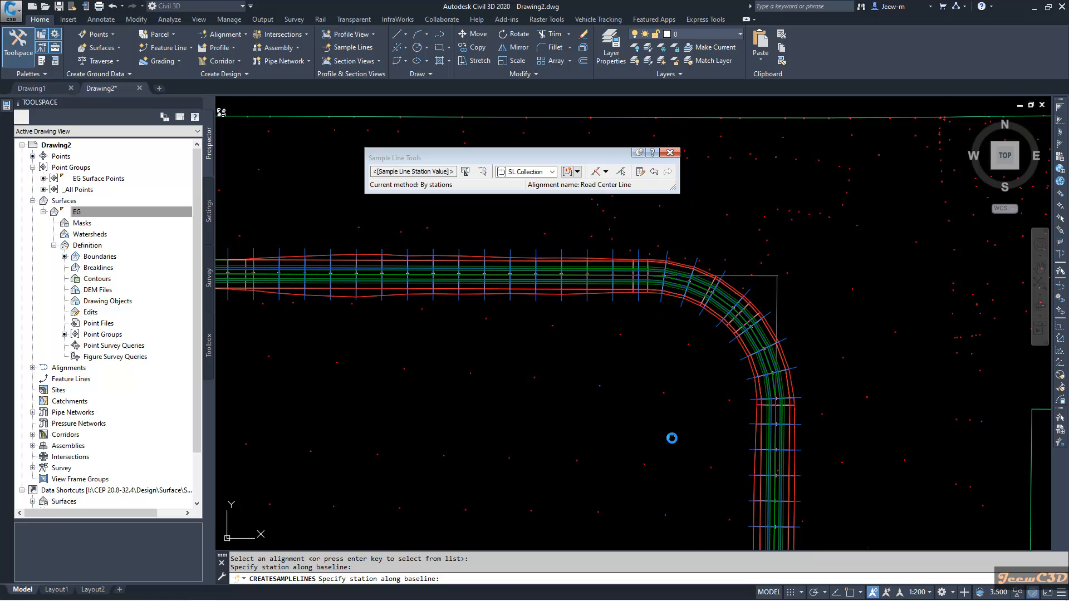
{"action": "middle_click_drag", "start_coordinate": [671, 438], "coordinate": [649, 255]}
{"action": "scroll", "coordinate": [649, 402], "scroll_direction": "down", "scroll_amount": 2}
{"action": "scroll", "coordinate": [652, 424], "scroll_direction": "up", "scroll_amount": 2}
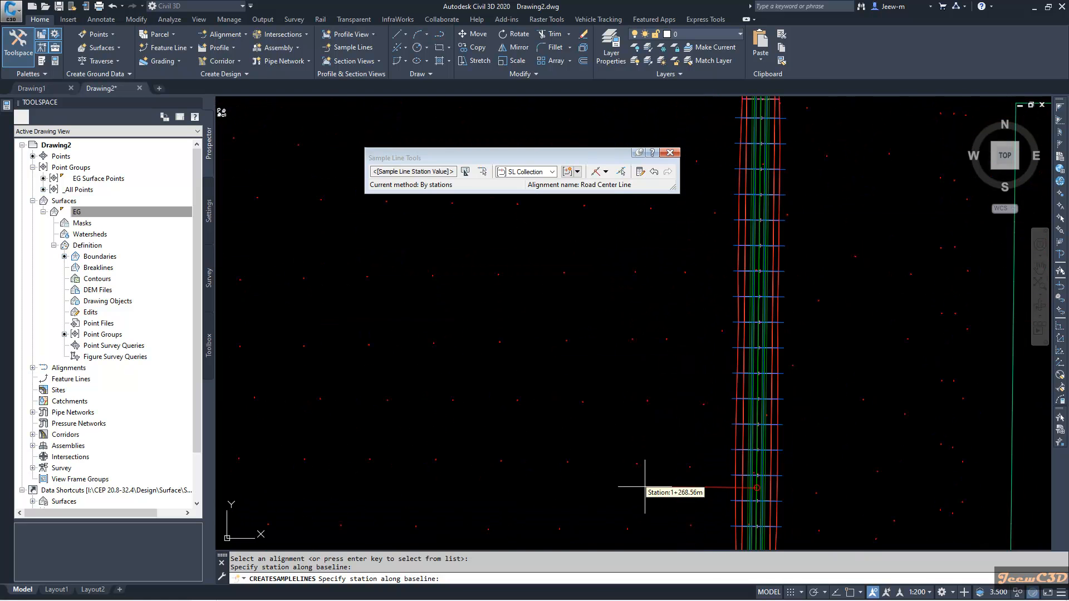
{"action": "scroll", "coordinate": [661, 409], "scroll_direction": "up", "scroll_amount": 1}
{"action": "scroll", "coordinate": [665, 404], "scroll_direction": "down", "scroll_amount": 2}
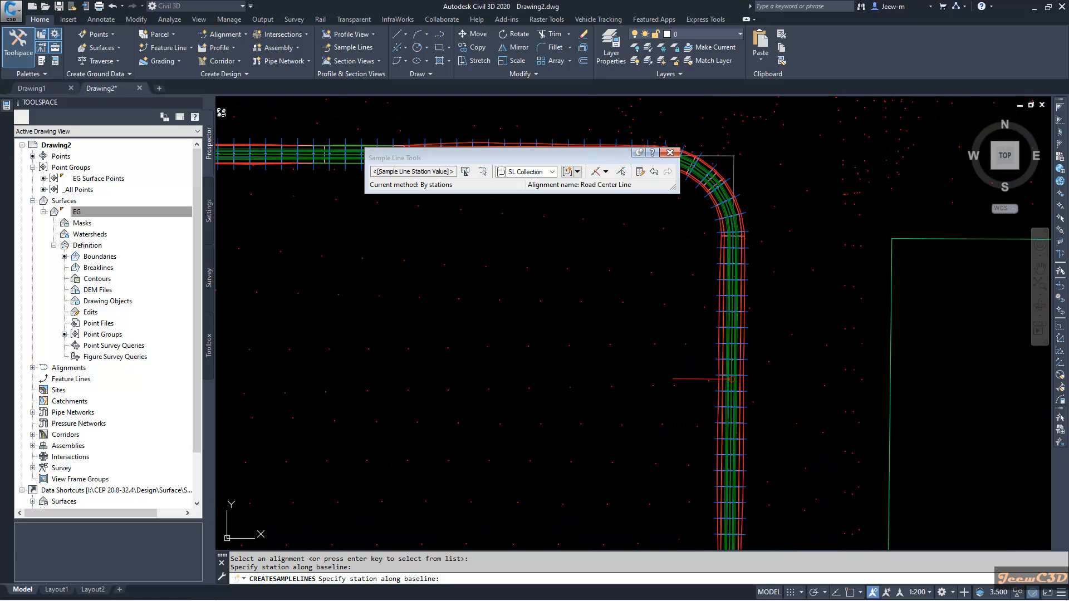
{"action": "middle_click", "coordinate": [673, 379]}
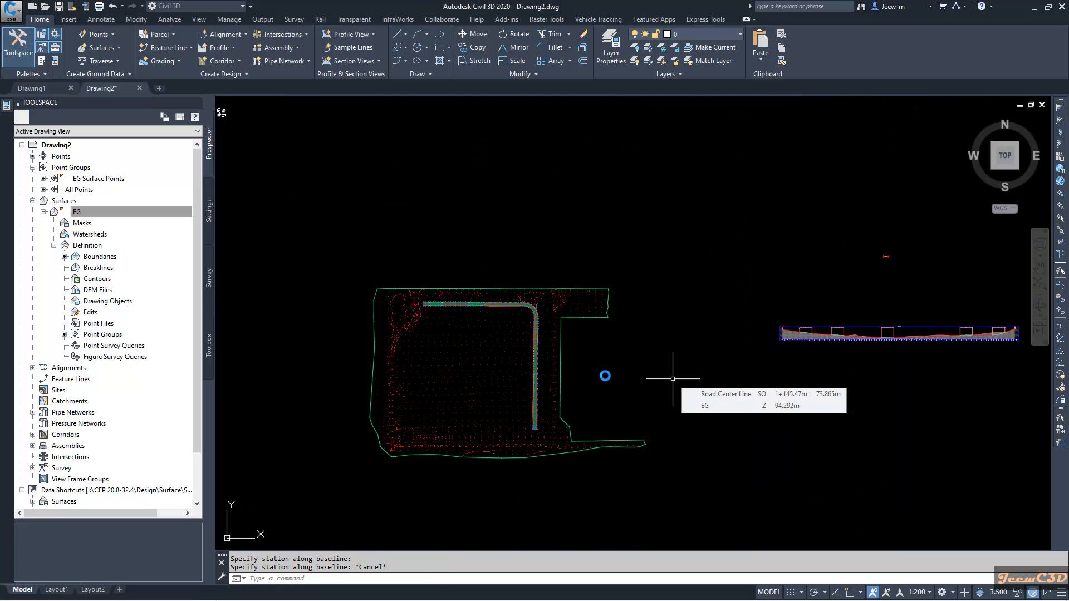
Step: Examine the station labels of the sample lines and their coverage over the whole corridor
{"action": "scroll", "coordinate": [520, 436], "scroll_direction": "up", "scroll_amount": 6}
{"action": "middle_click_drag", "start_coordinate": [490, 362], "coordinate": [482, 358]}
{"action": "scroll", "coordinate": [511, 437], "scroll_direction": "up", "scroll_amount": 7}
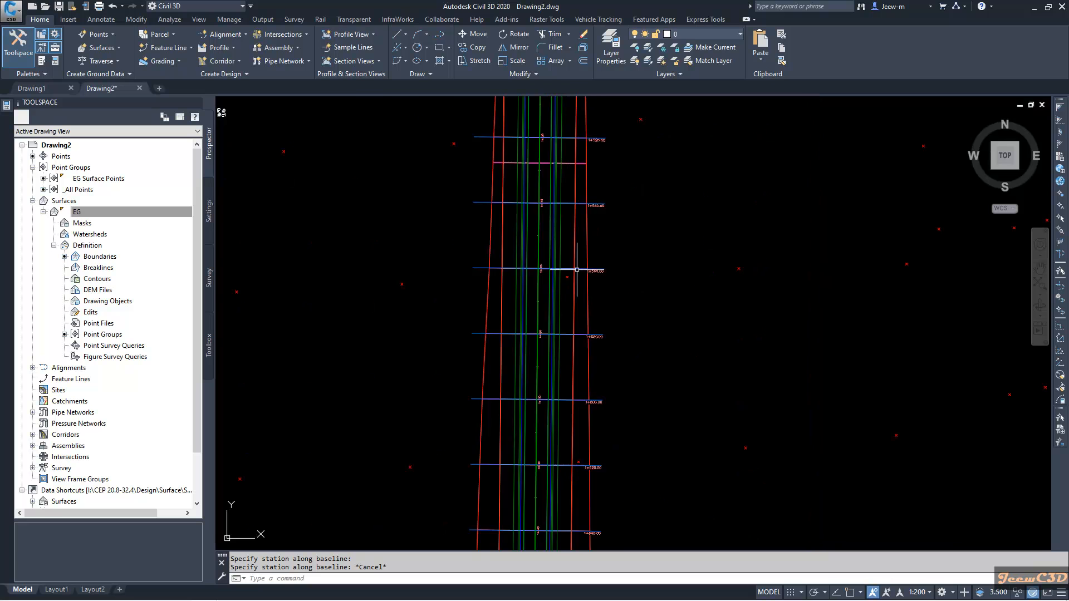
{"action": "scroll", "coordinate": [573, 267], "scroll_direction": "down", "scroll_amount": 7}
{"action": "middle_click_drag", "start_coordinate": [493, 262], "coordinate": [559, 445]}
{"action": "scroll", "coordinate": [559, 445], "scroll_direction": "down", "scroll_amount": 3}
{"action": "middle_click_drag", "start_coordinate": [536, 334], "coordinate": [607, 407]}
{"action": "middle_click_drag", "start_coordinate": [515, 377], "coordinate": [549, 294]}
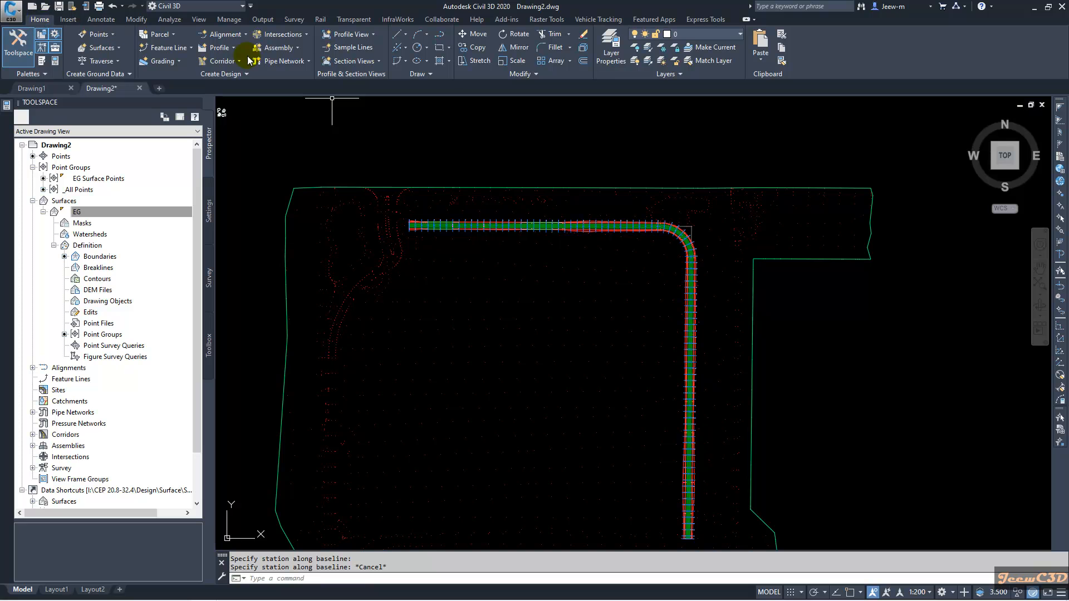
Step: Start creating multiple section views for Road Center Line with SL Collection - 1 and set the placement option to Draft
{"action": "left_click", "coordinate": [356, 65]}
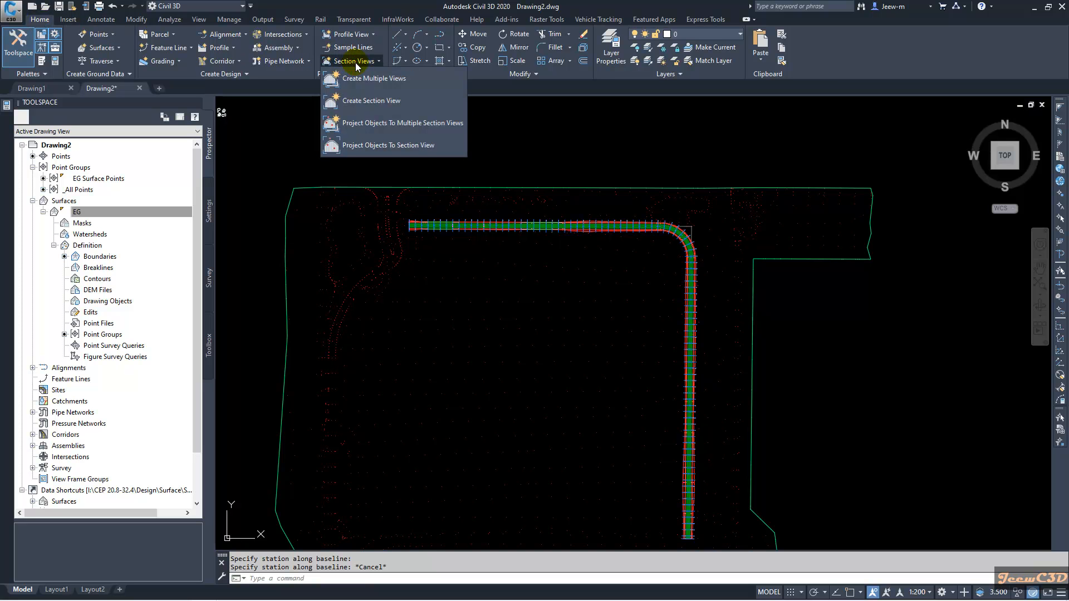
{"action": "left_click", "coordinate": [398, 78]}
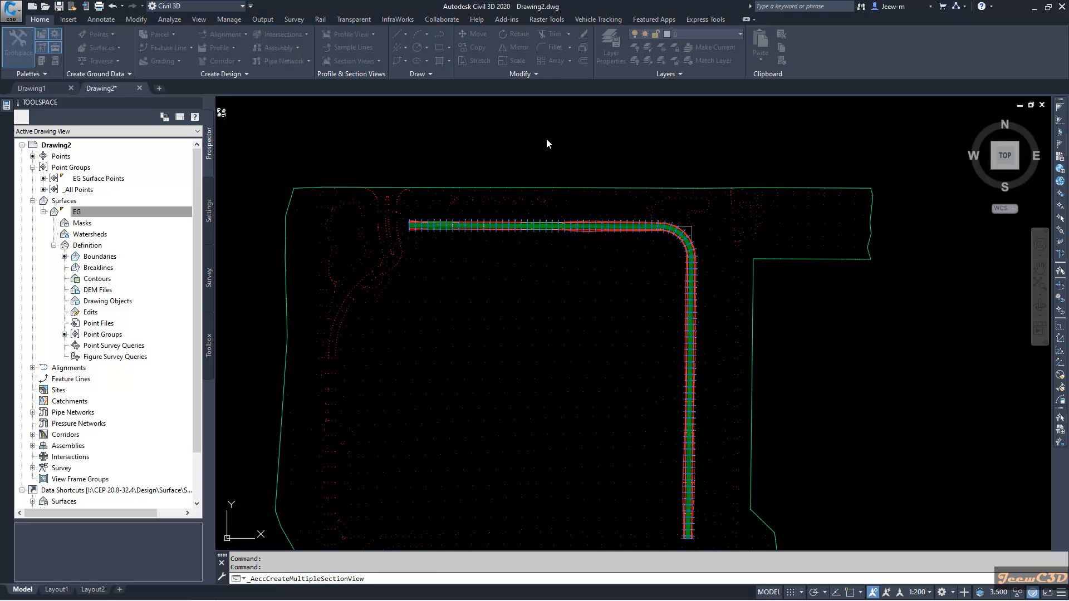
{"action": "left_click_drag", "start_coordinate": [584, 182], "coordinate": [548, 151]}
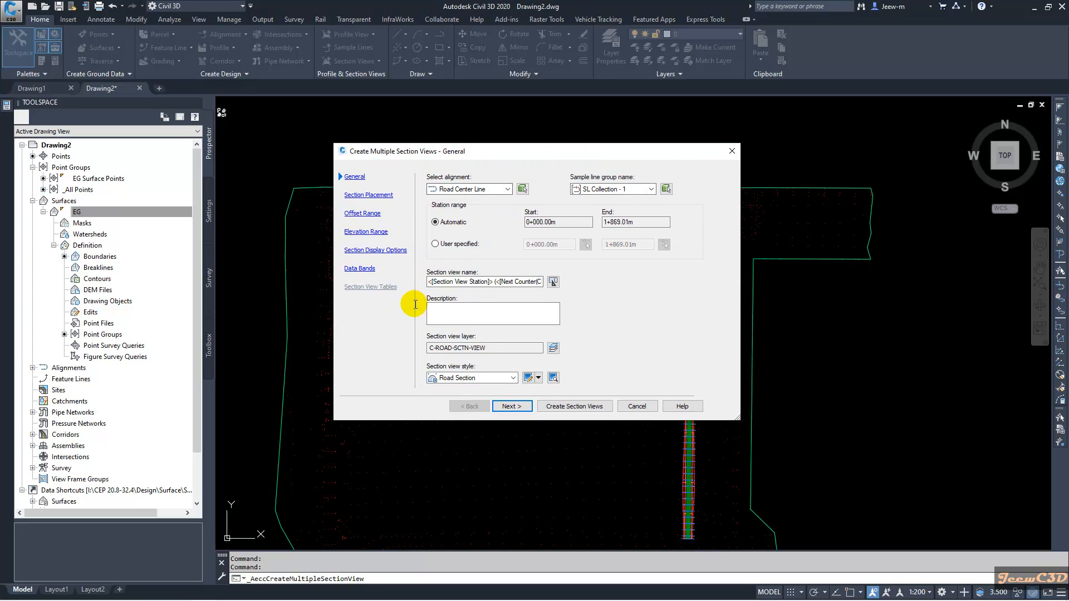
{"action": "left_click", "coordinate": [512, 407]}
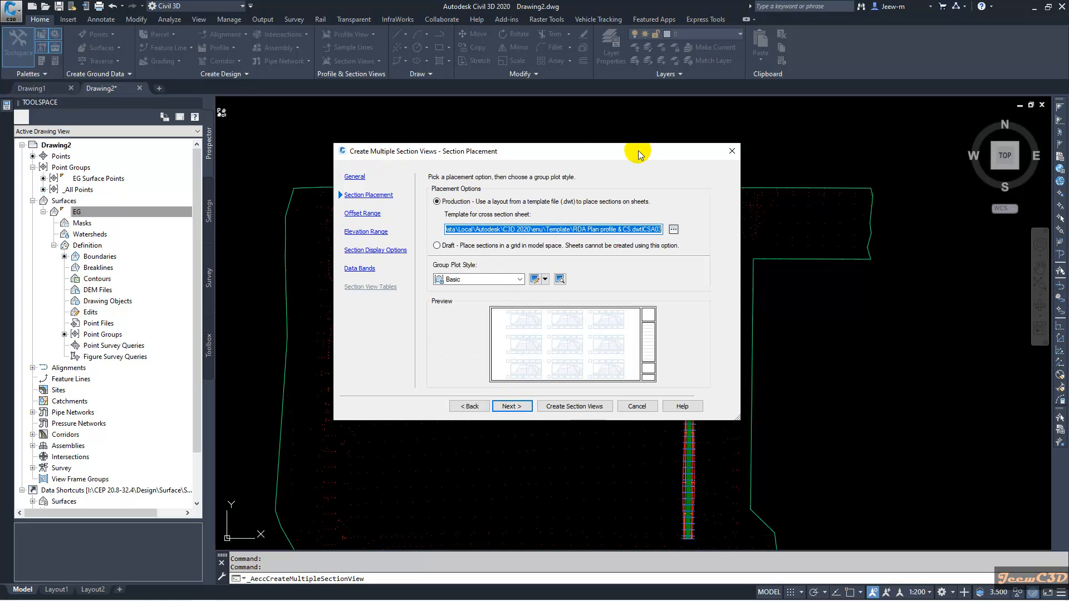
{"action": "left_click", "coordinate": [438, 246]}
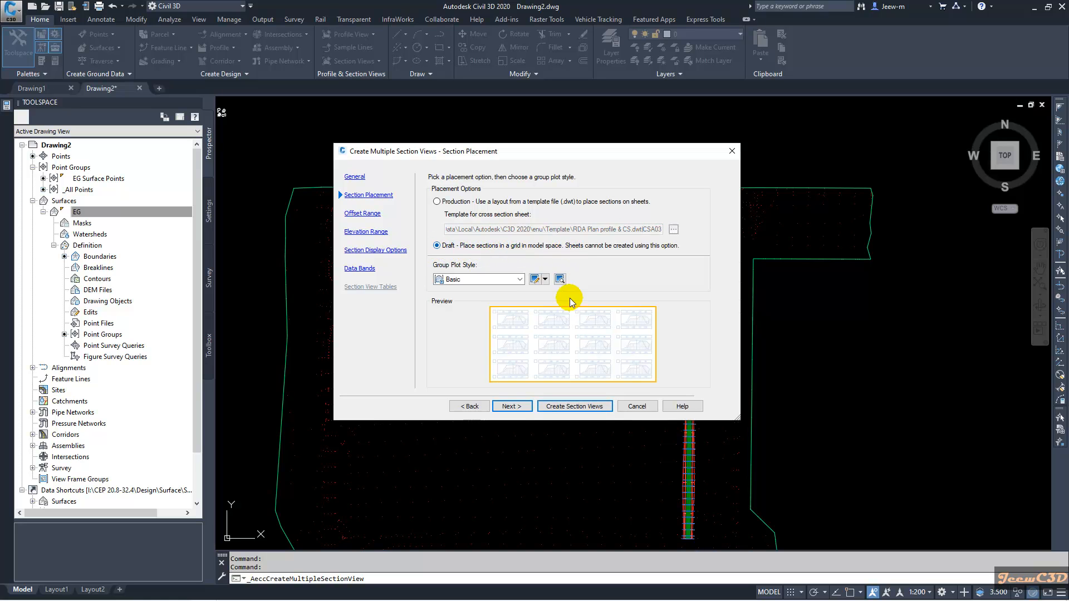
Step: Keep the default offset, elevation, section display and data band settings, and proceed to creating the section views
{"action": "left_click", "coordinate": [517, 405]}
{"action": "left_click", "coordinate": [516, 406]}
{"action": "left_click", "coordinate": [515, 405]}
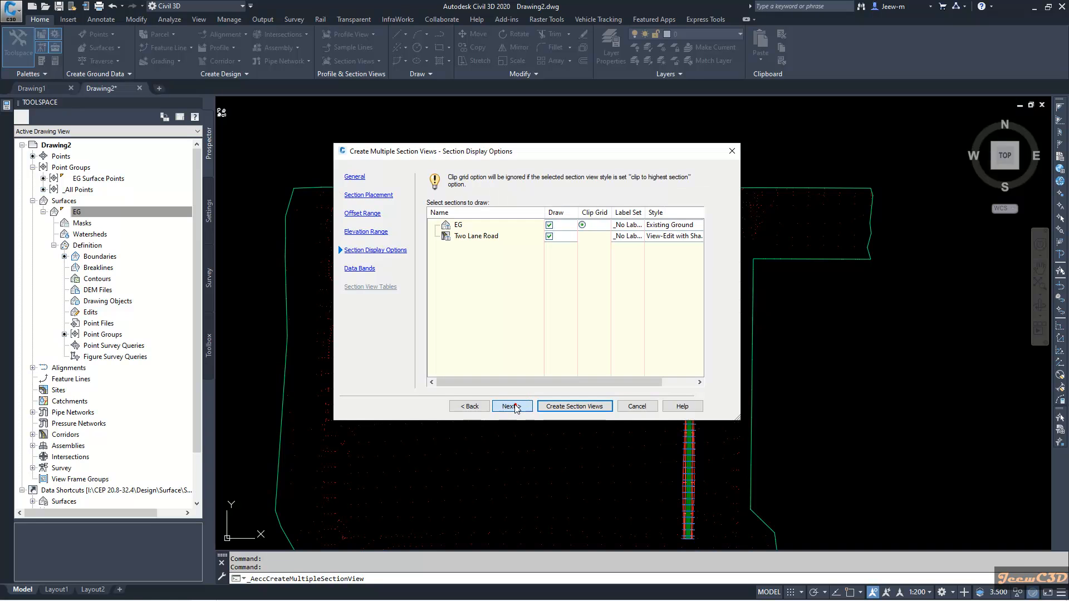
{"action": "left_click", "coordinate": [513, 405]}
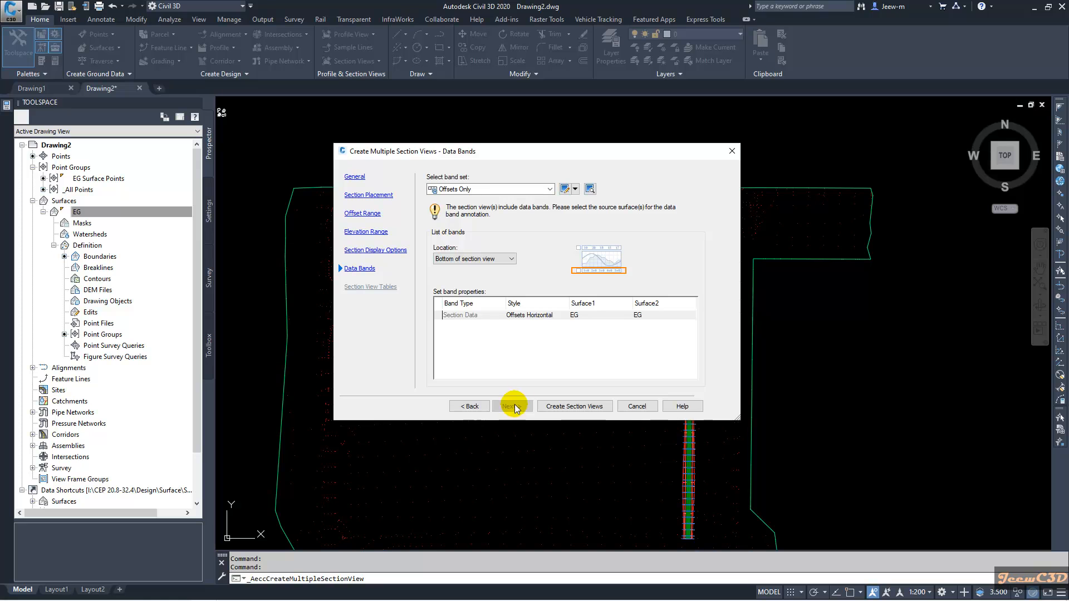
{"action": "left_click", "coordinate": [580, 406]}
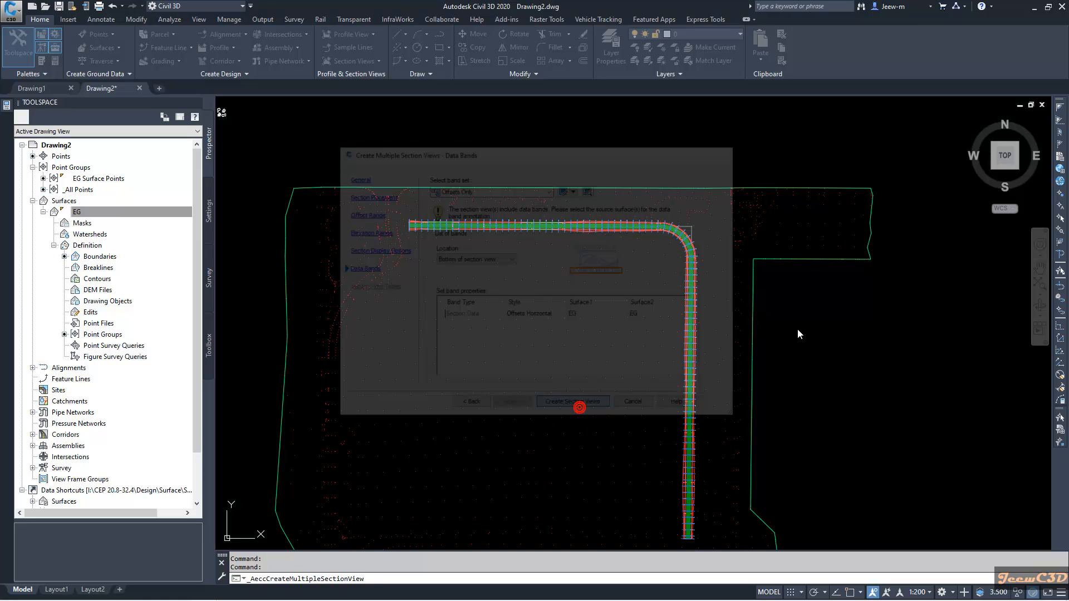
Step: Place the section views' origin in the empty area below the start of the profile view
{"action": "scroll", "coordinate": [831, 330], "scroll_direction": "down", "scroll_amount": 4}
{"action": "middle_click_drag", "start_coordinate": [831, 330], "coordinate": [753, 238]}
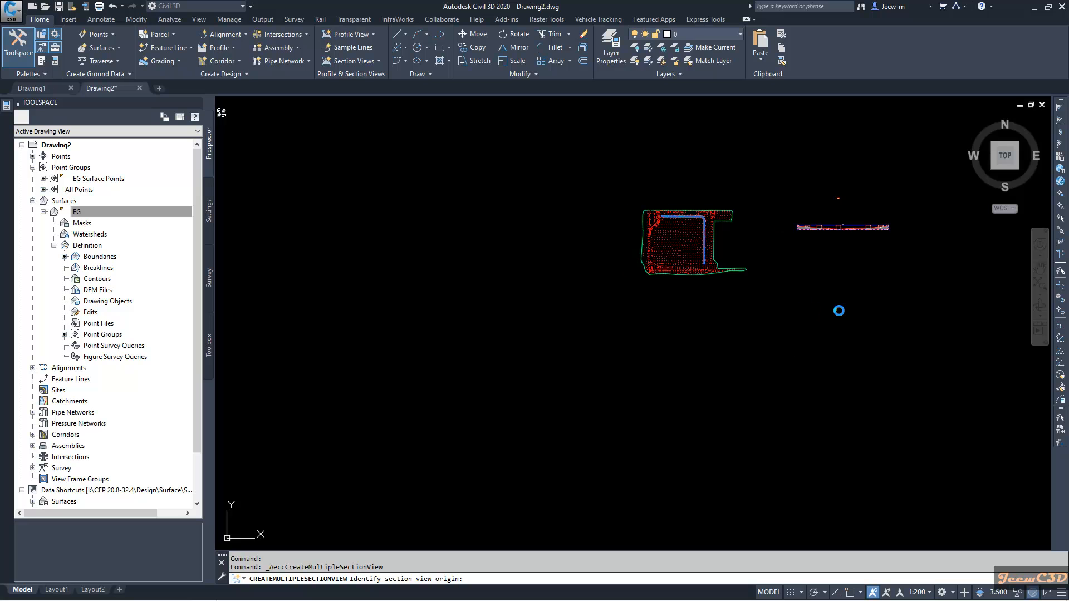
{"action": "middle_click_drag", "start_coordinate": [839, 310], "coordinate": [687, 281]}
{"action": "scroll", "coordinate": [687, 282], "scroll_direction": "up", "scroll_amount": 2}
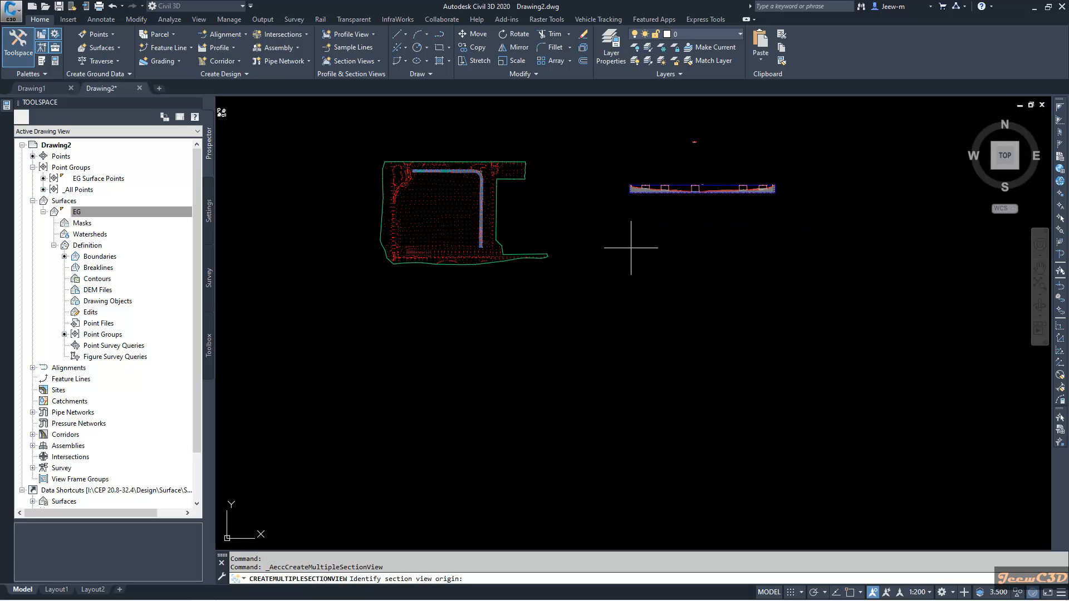
{"action": "left_click", "coordinate": [630, 248]}
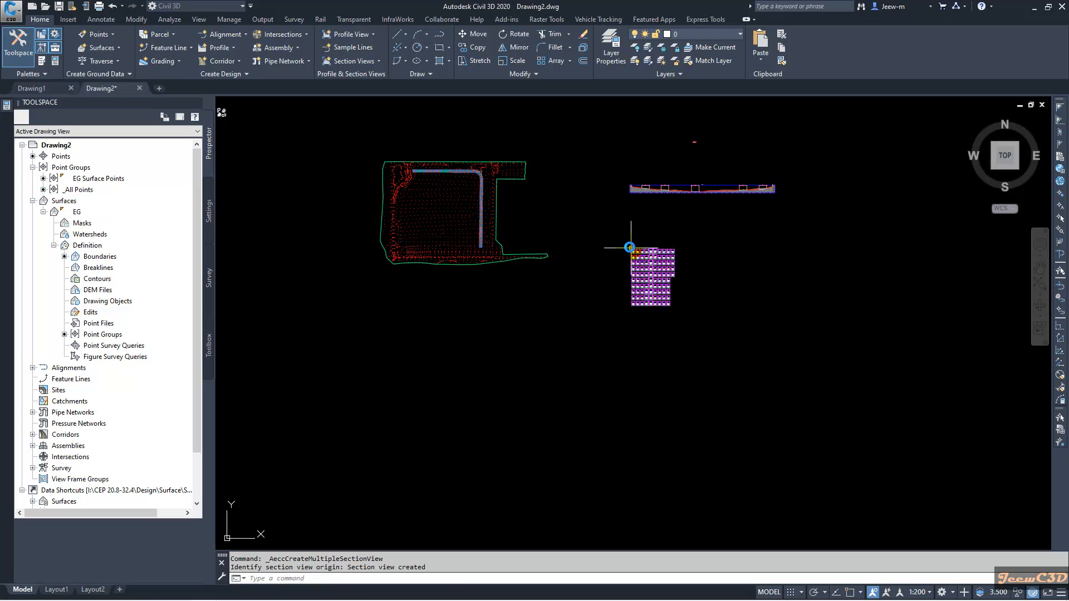
Step: Examine the section view at station 0+000.00, including its pavement layers, side slopes and offset and elevation labels
{"action": "scroll", "coordinate": [641, 250], "scroll_direction": "up", "scroll_amount": 10}
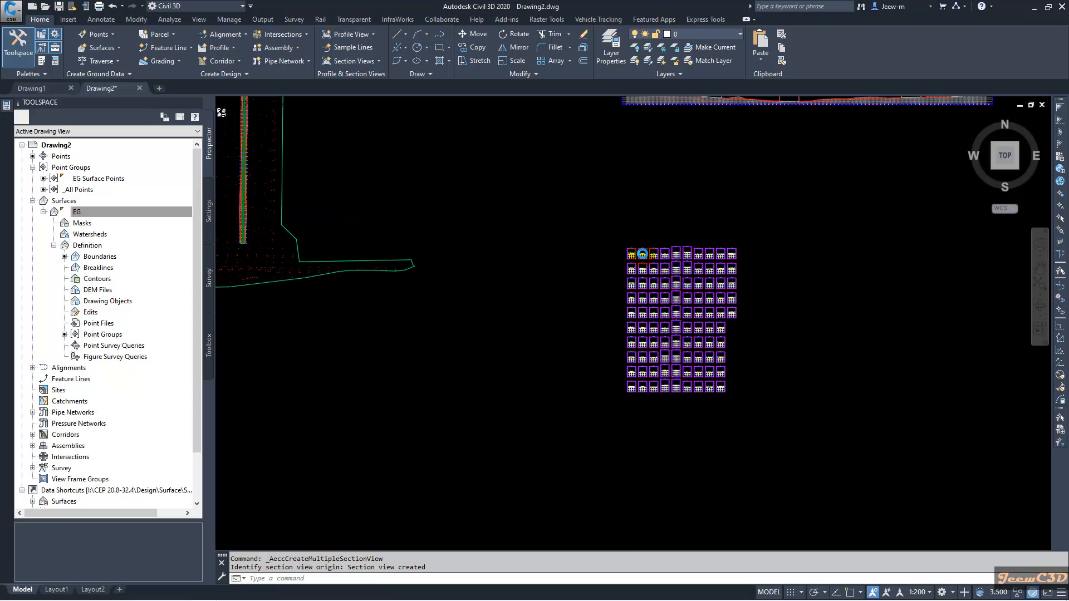
{"action": "middle_click_drag", "start_coordinate": [608, 255], "coordinate": [764, 262]}
{"action": "scroll", "coordinate": [757, 264], "scroll_direction": "down", "scroll_amount": 2}
{"action": "middle_click_drag", "start_coordinate": [391, 274], "coordinate": [570, 284]}
{"action": "scroll", "coordinate": [542, 280], "scroll_direction": "up", "scroll_amount": 8}
{"action": "middle_click_drag", "start_coordinate": [363, 294], "coordinate": [590, 354]}
{"action": "scroll", "coordinate": [579, 351], "scroll_direction": "down", "scroll_amount": 2}
{"action": "scroll", "coordinate": [519, 293], "scroll_direction": "up", "scroll_amount": 4}
{"action": "middle_click_drag", "start_coordinate": [518, 293], "coordinate": [573, 310]}
{"action": "scroll", "coordinate": [573, 311], "scroll_direction": "down", "scroll_amount": 6}
{"action": "middle_click_drag", "start_coordinate": [757, 333], "coordinate": [508, 333]}
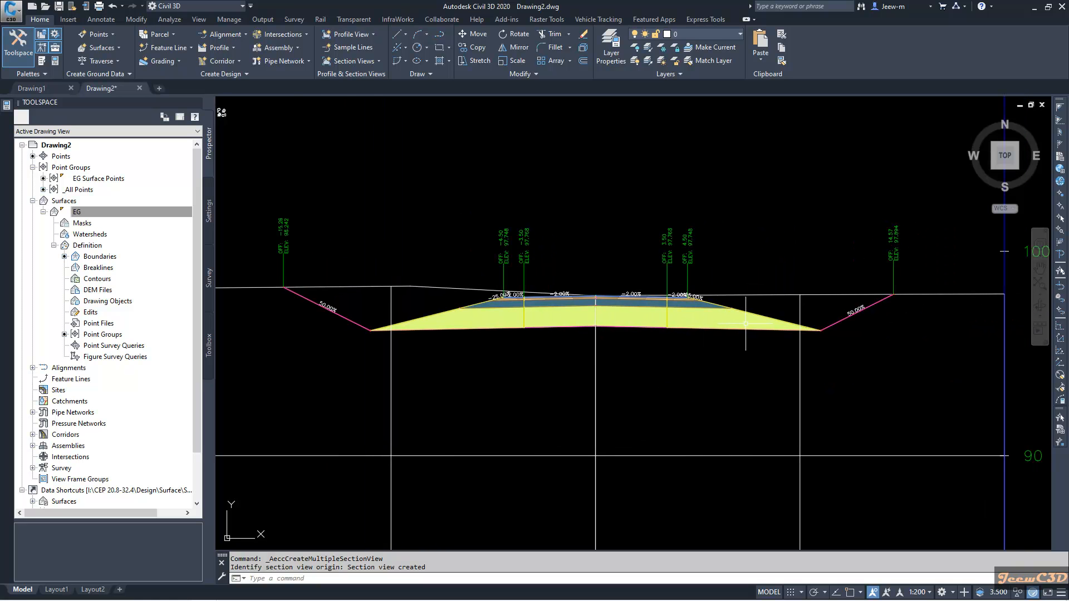
{"action": "scroll", "coordinate": [369, 322], "scroll_direction": "up", "scroll_amount": 2}
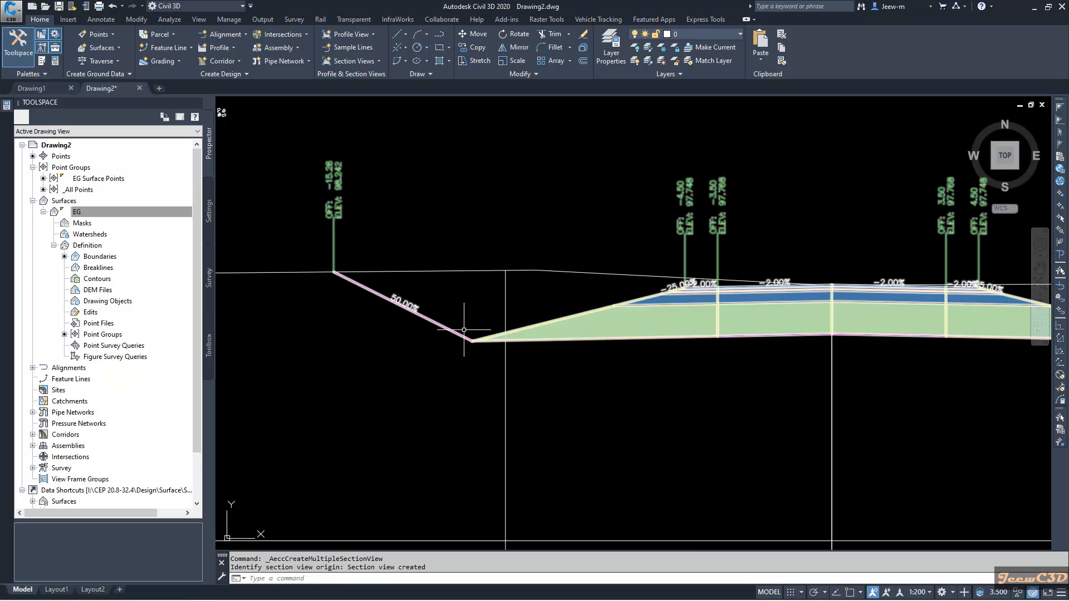
{"action": "scroll", "coordinate": [464, 329], "scroll_direction": "down", "scroll_amount": 2}
{"action": "scroll", "coordinate": [475, 329], "scroll_direction": "up", "scroll_amount": 2}
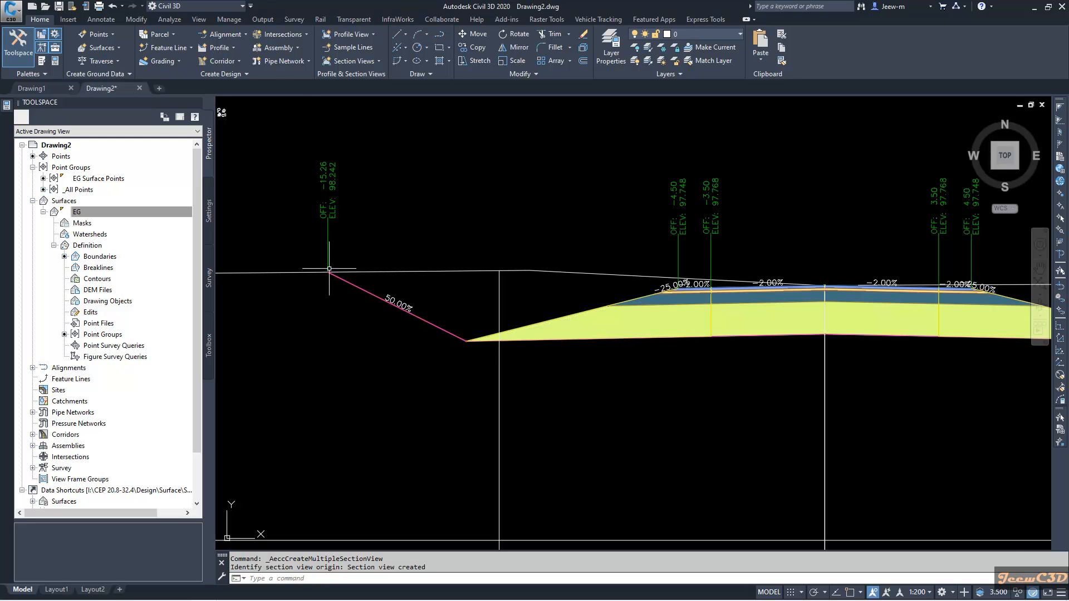
{"action": "scroll", "coordinate": [401, 317], "scroll_direction": "down", "scroll_amount": 2}
{"action": "scroll", "coordinate": [727, 333], "scroll_direction": "up", "scroll_amount": 2}
Step: Compare the neighbouring section views, checking the embankment slopes at station 0+200.00 and the overall grid of sections
{"action": "scroll", "coordinate": [725, 338], "scroll_direction": "down", "scroll_amount": 3}
{"action": "middle_click_drag", "start_coordinate": [763, 362], "coordinate": [446, 326]}
{"action": "scroll", "coordinate": [484, 334], "scroll_direction": "down", "scroll_amount": 1}
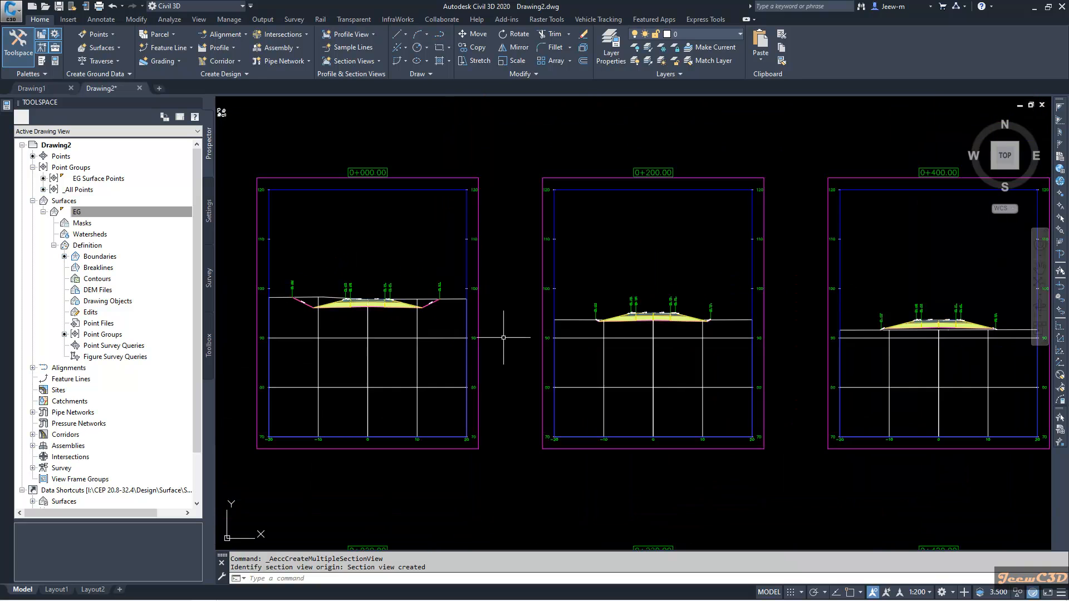
{"action": "scroll", "coordinate": [615, 292], "scroll_direction": "up", "scroll_amount": 5}
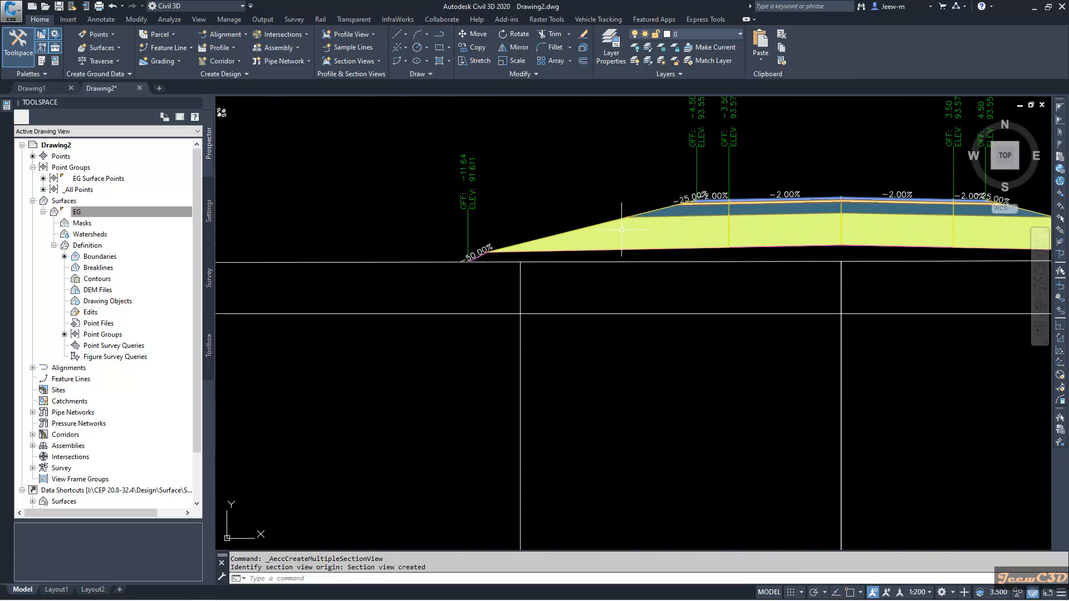
{"action": "scroll", "coordinate": [467, 262], "scroll_direction": "up", "scroll_amount": 2}
{"action": "scroll", "coordinate": [455, 257], "scroll_direction": "down", "scroll_amount": 3}
{"action": "middle_click_drag", "start_coordinate": [790, 298], "coordinate": [704, 256]}
{"action": "scroll", "coordinate": [710, 259], "scroll_direction": "down", "scroll_amount": 5}
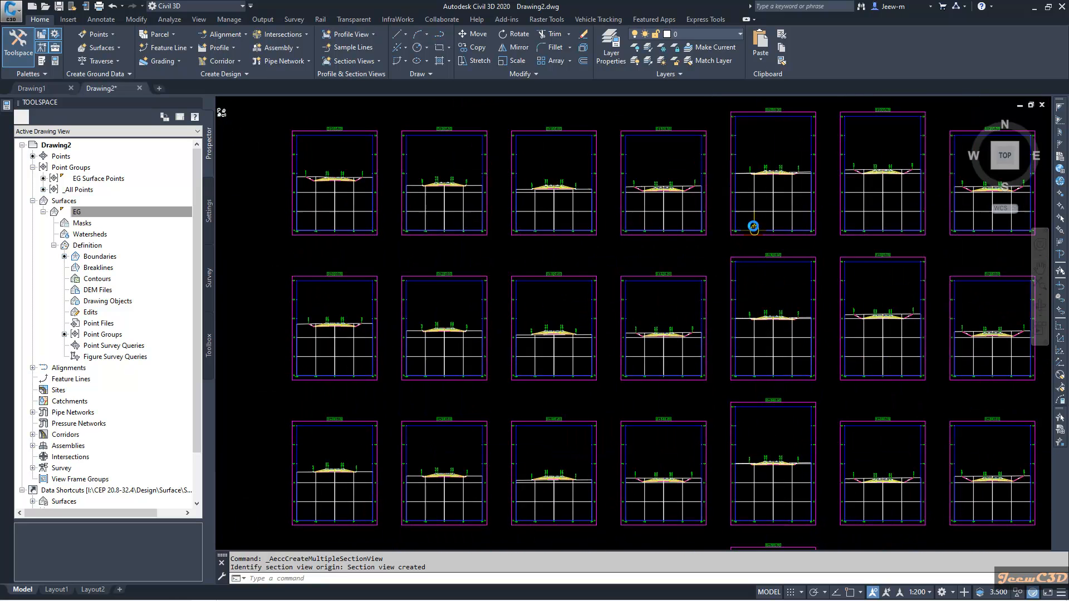
Step: Examine the section views toward the far end of the grid, comparing the cut slopes and pavement layers around station 1+080.00 and beyond
{"action": "middle_click_drag", "start_coordinate": [861, 227], "coordinate": [639, 288]}
{"action": "scroll", "coordinate": [608, 345], "scroll_direction": "down", "scroll_amount": 3}
{"action": "scroll", "coordinate": [612, 239], "scroll_direction": "up", "scroll_amount": 7}
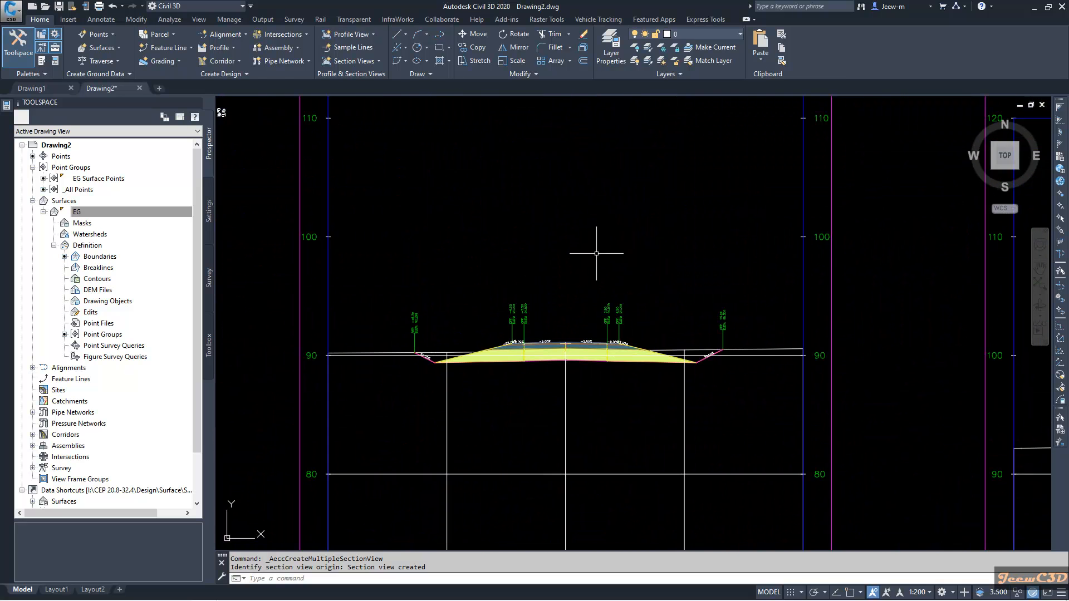
{"action": "scroll", "coordinate": [688, 365], "scroll_direction": "down", "scroll_amount": 4}
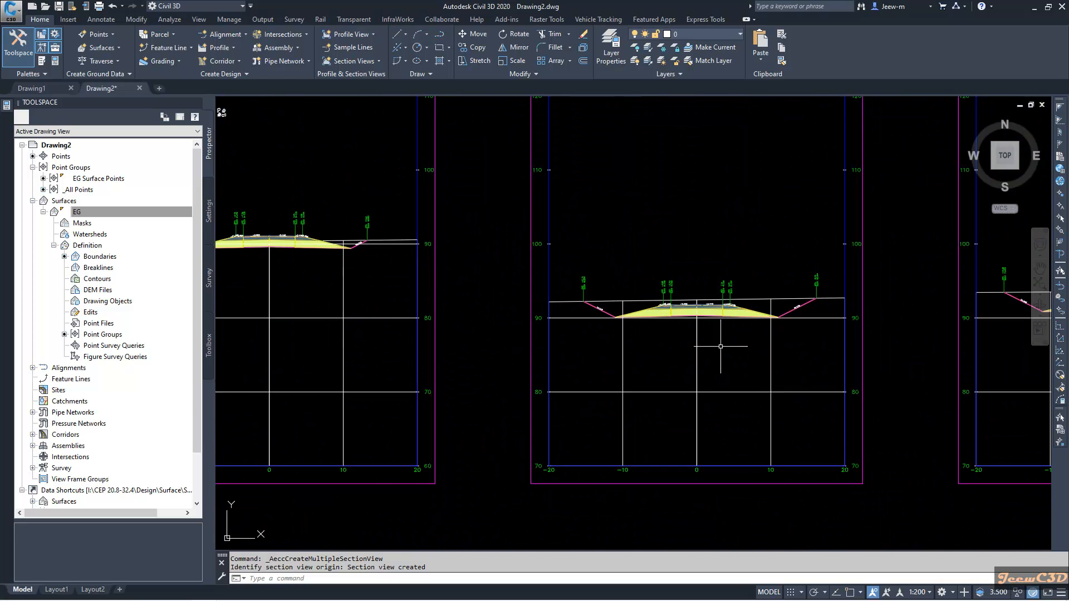
{"action": "scroll", "coordinate": [463, 295], "scroll_direction": "up", "scroll_amount": 6}
{"action": "scroll", "coordinate": [799, 303], "scroll_direction": "down", "scroll_amount": 4}
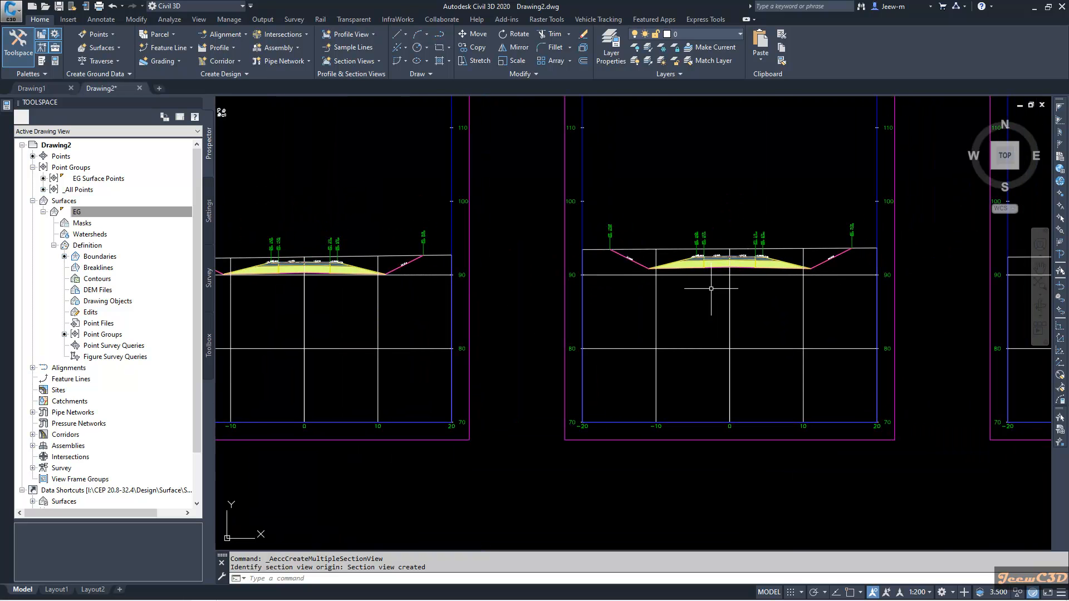
{"action": "scroll", "coordinate": [771, 302], "scroll_direction": "down", "scroll_amount": 4}
{"action": "middle_click_drag", "start_coordinate": [758, 296], "coordinate": [498, 164]}
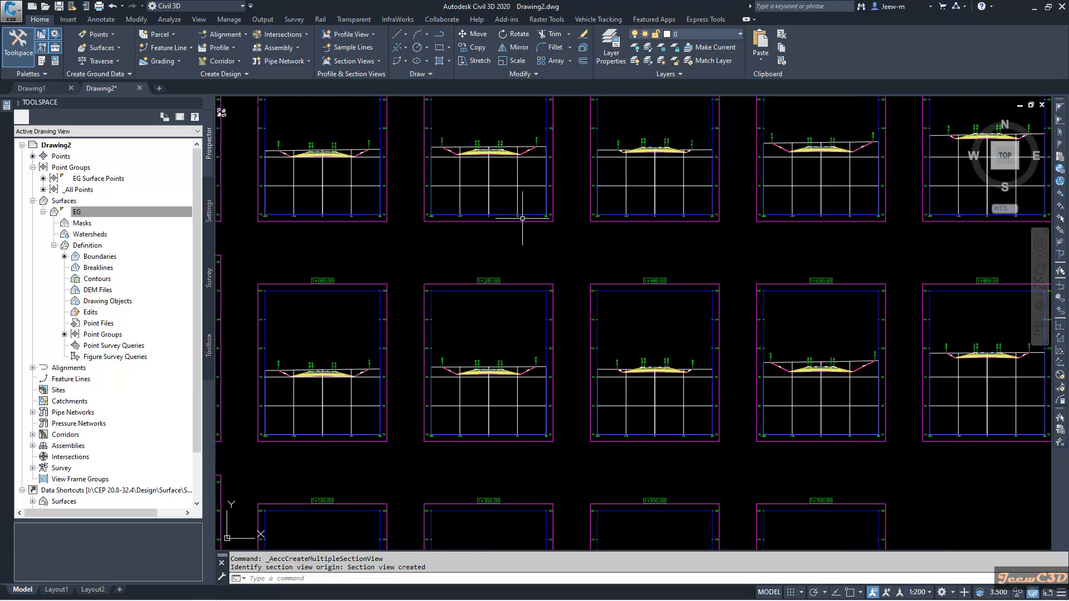
{"action": "scroll", "coordinate": [746, 356], "scroll_direction": "down", "scroll_amount": 3}
{"action": "scroll", "coordinate": [716, 310], "scroll_direction": "up", "scroll_amount": 7}
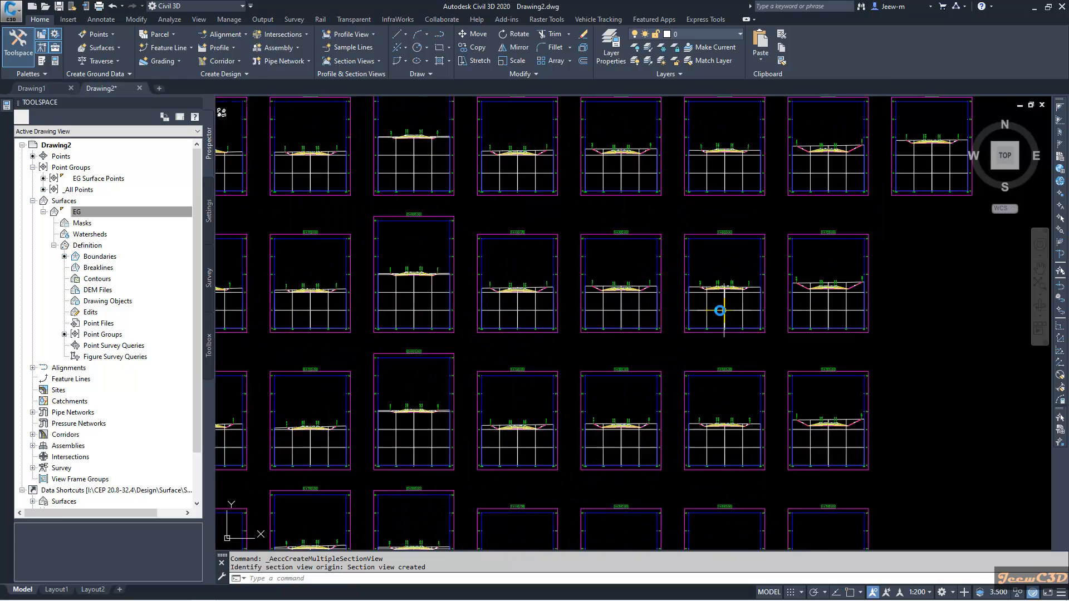
Step: Compare the section views in the grid's first columns, including the embankment at station 0+080.00 and its neighbouring section
{"action": "scroll", "coordinate": [716, 308], "scroll_direction": "down", "scroll_amount": 4}
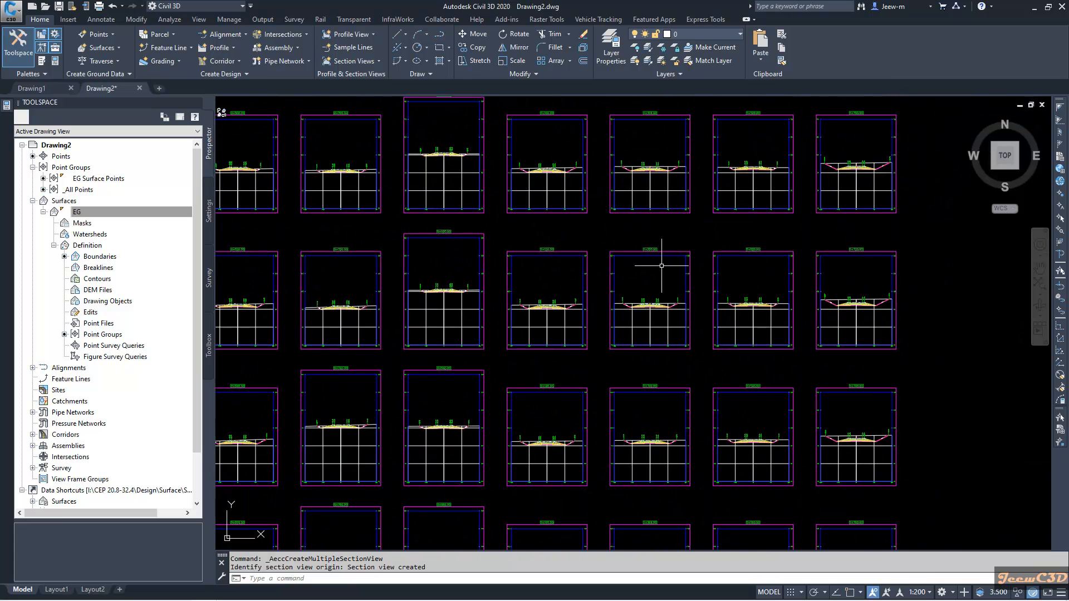
{"action": "scroll", "coordinate": [549, 249], "scroll_direction": "down", "scroll_amount": 2}
{"action": "scroll", "coordinate": [449, 229], "scroll_direction": "up", "scroll_amount": 7}
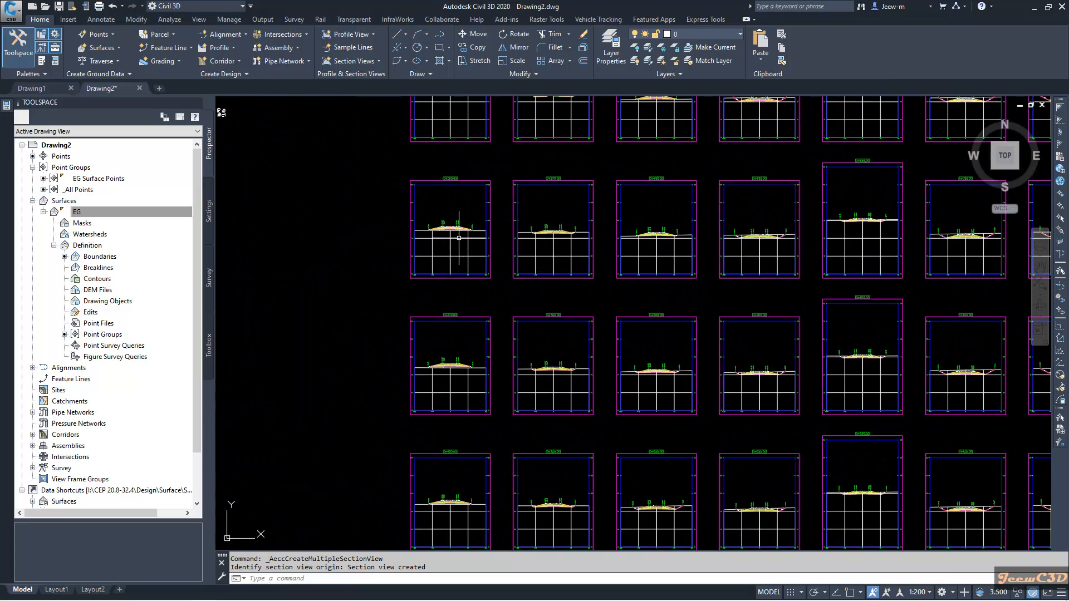
{"action": "scroll", "coordinate": [521, 262], "scroll_direction": "up", "scroll_amount": 3}
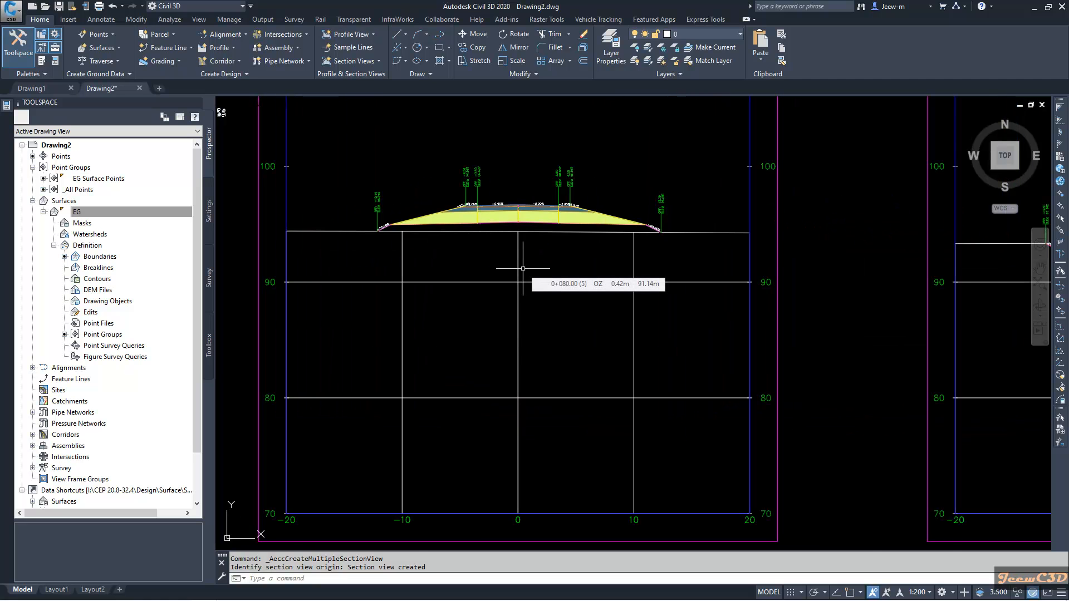
{"action": "scroll", "coordinate": [523, 269], "scroll_direction": "down", "scroll_amount": 4}
{"action": "scroll", "coordinate": [545, 267], "scroll_direction": "up", "scroll_amount": 7}
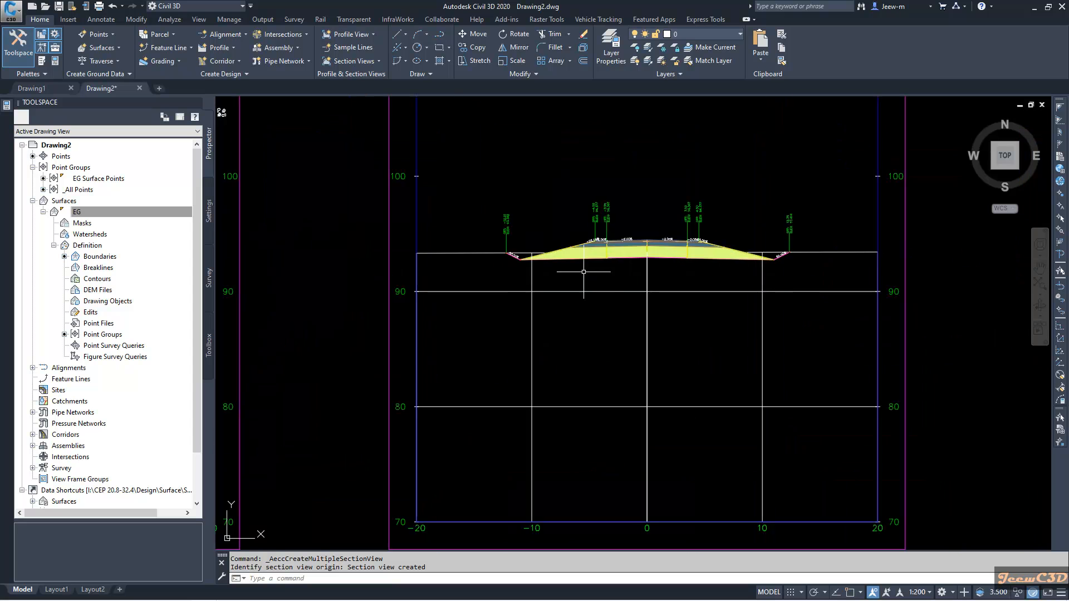
{"action": "scroll", "coordinate": [504, 228], "scroll_direction": "down", "scroll_amount": 7}
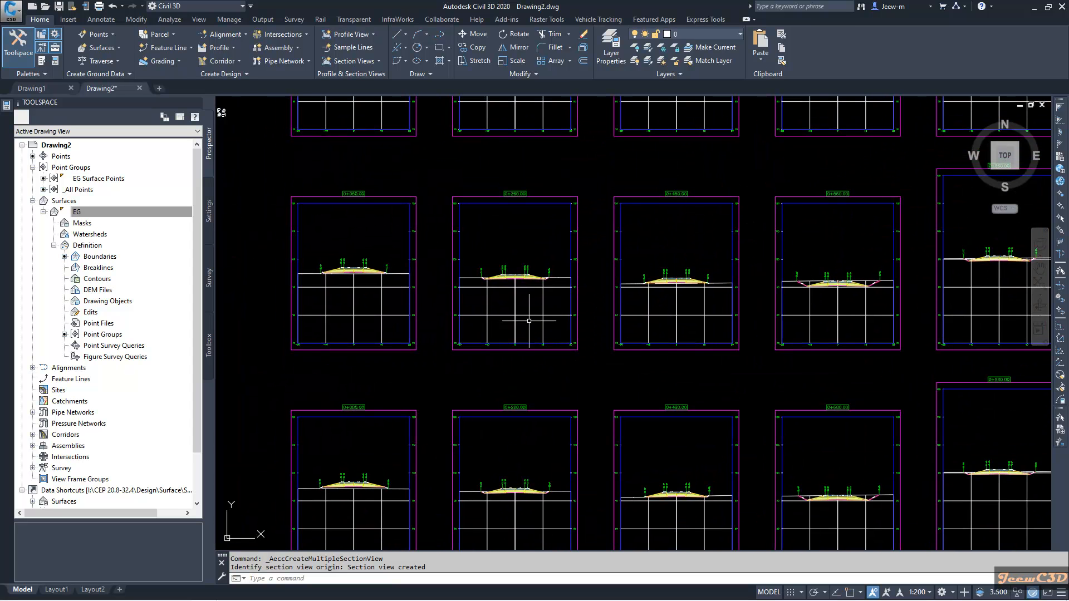
Step: Inspect the daylight slopes and their slope labels in a section in cut and in a section in fill
{"action": "scroll", "coordinate": [819, 290], "scroll_direction": "up", "scroll_amount": 8}
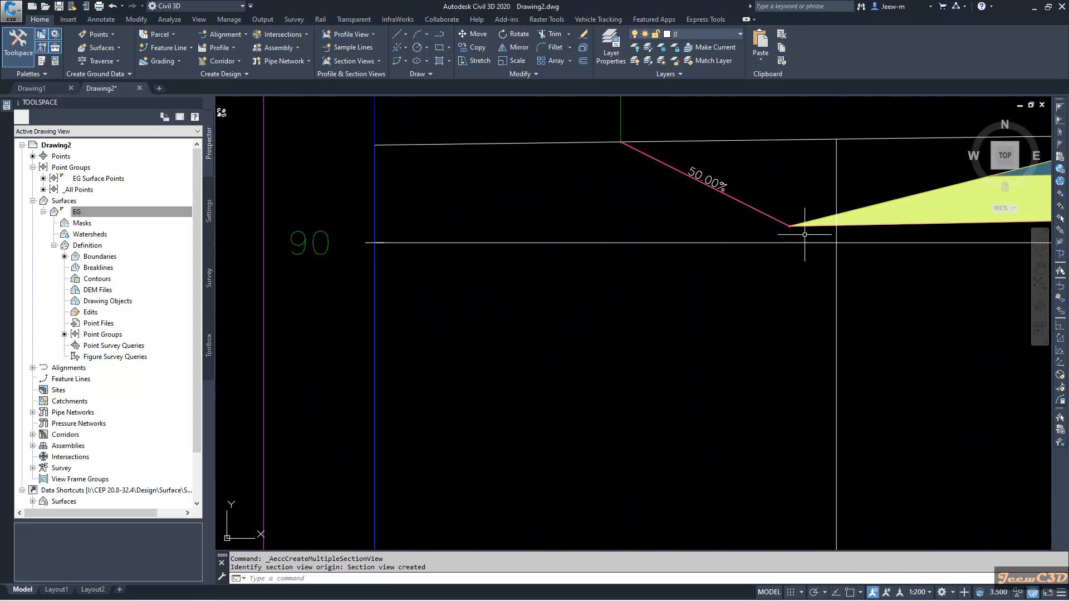
{"action": "middle_click_drag", "start_coordinate": [792, 229], "coordinate": [657, 276]}
{"action": "scroll", "coordinate": [658, 276], "scroll_direction": "up", "scroll_amount": 2}
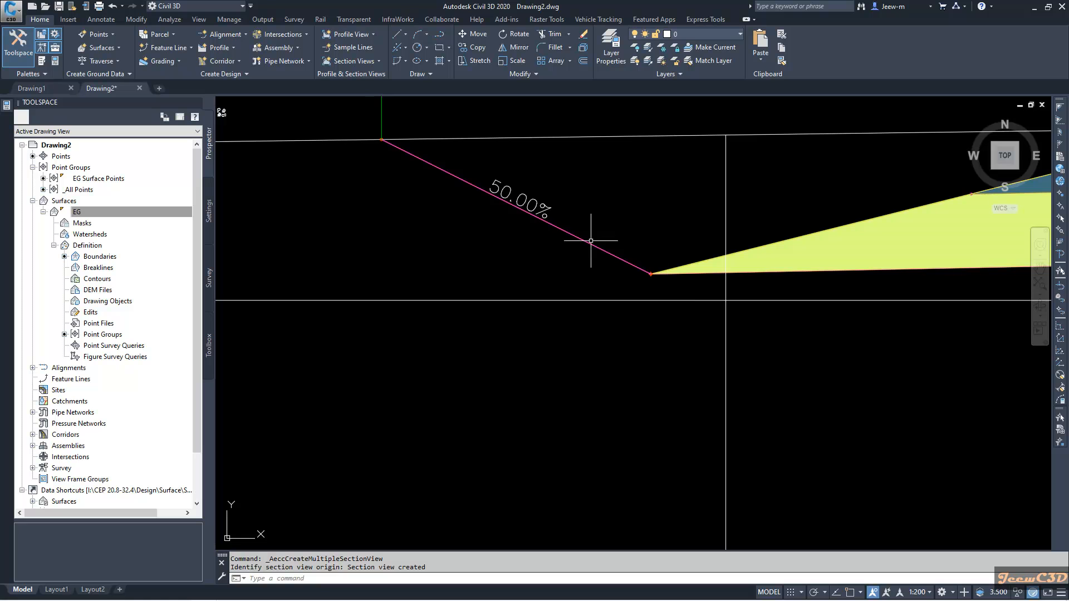
{"action": "scroll", "coordinate": [609, 283], "scroll_direction": "down", "scroll_amount": 4}
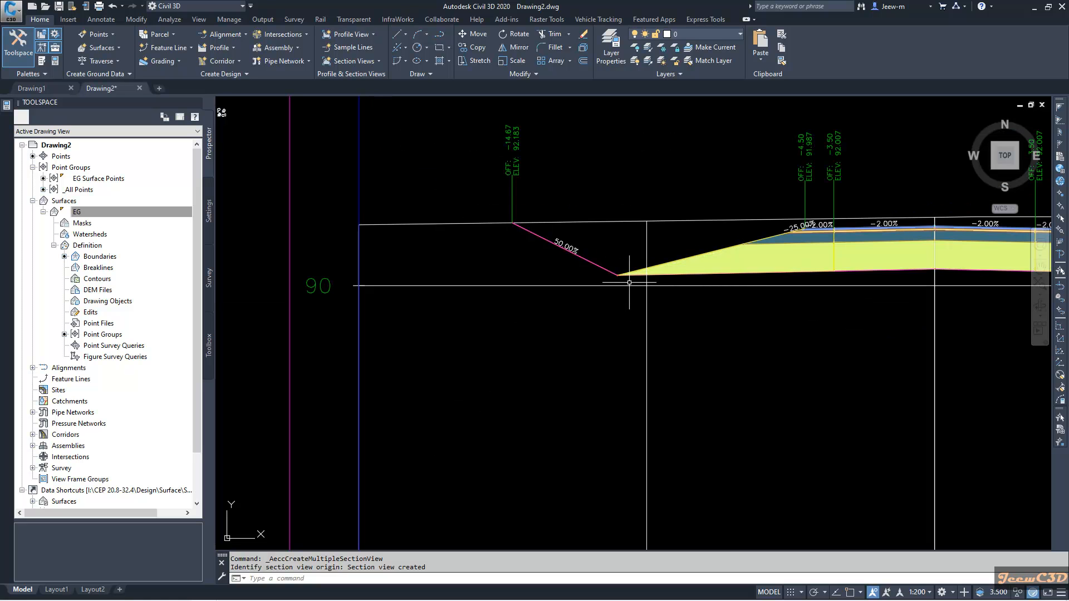
{"action": "scroll", "coordinate": [506, 372], "scroll_direction": "down", "scroll_amount": 4}
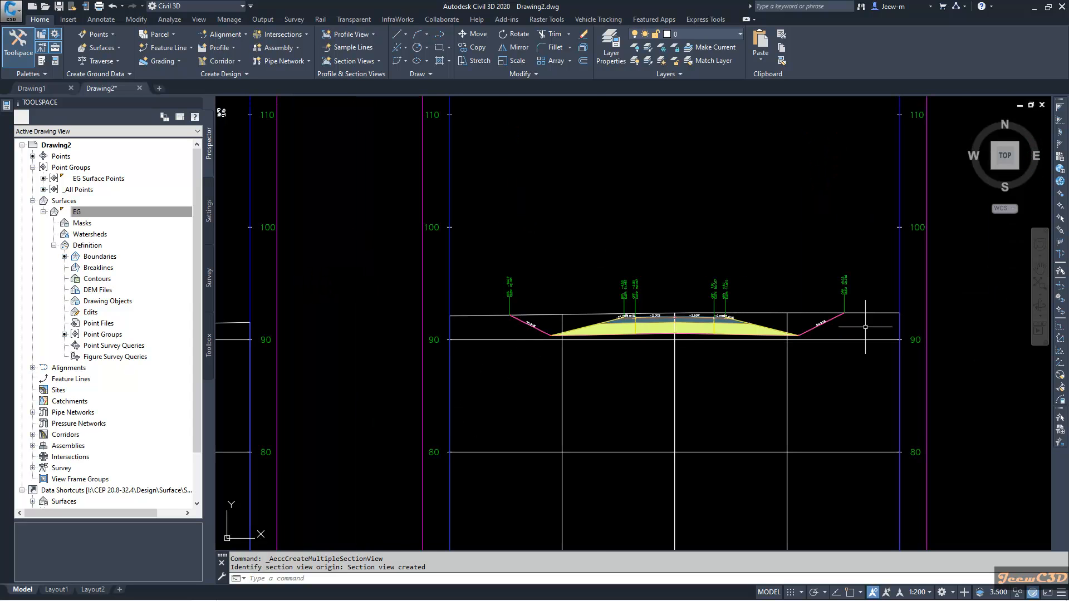
{"action": "scroll", "coordinate": [866, 329], "scroll_direction": "down", "scroll_amount": 6}
{"action": "scroll", "coordinate": [553, 448], "scroll_direction": "up", "scroll_amount": 10}
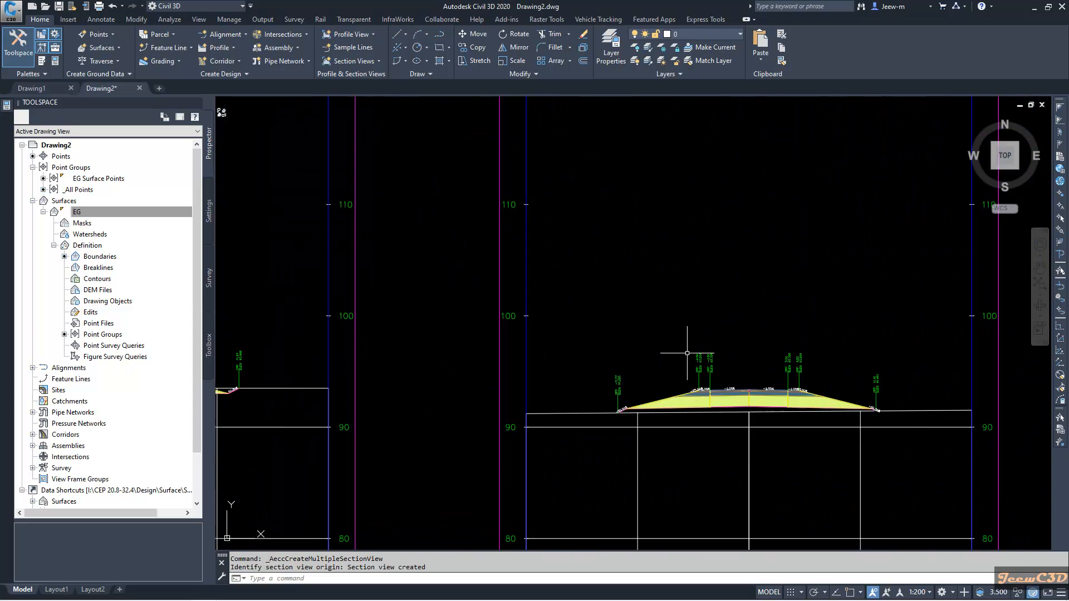
{"action": "scroll", "coordinate": [554, 449], "scroll_direction": "down", "scroll_amount": 5}
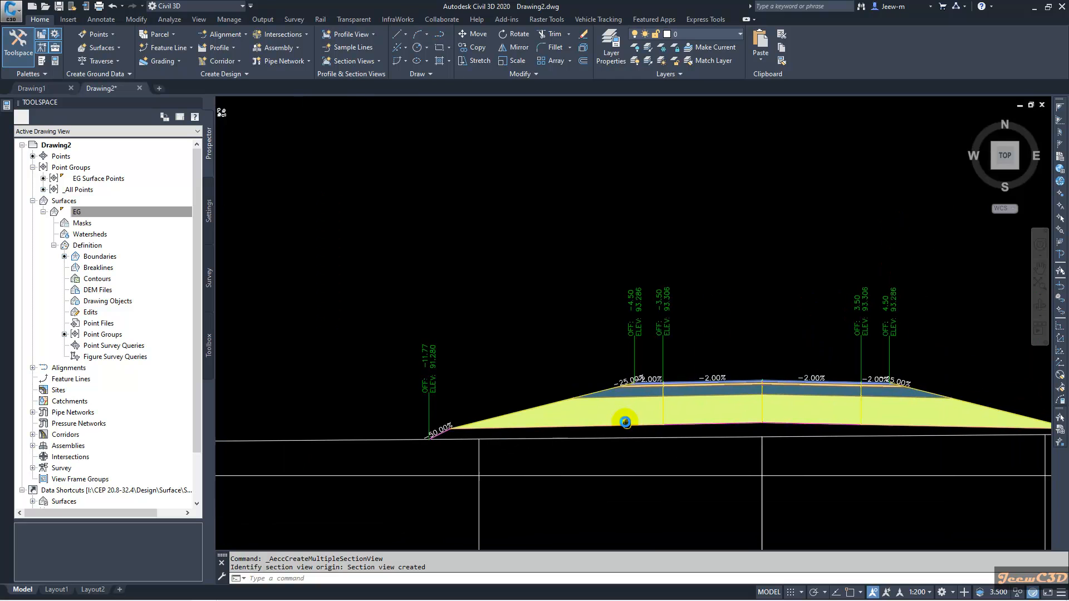
{"action": "scroll", "coordinate": [752, 355], "scroll_direction": "down", "scroll_amount": 1}
{"action": "scroll", "coordinate": [950, 397], "scroll_direction": "up", "scroll_amount": 8}
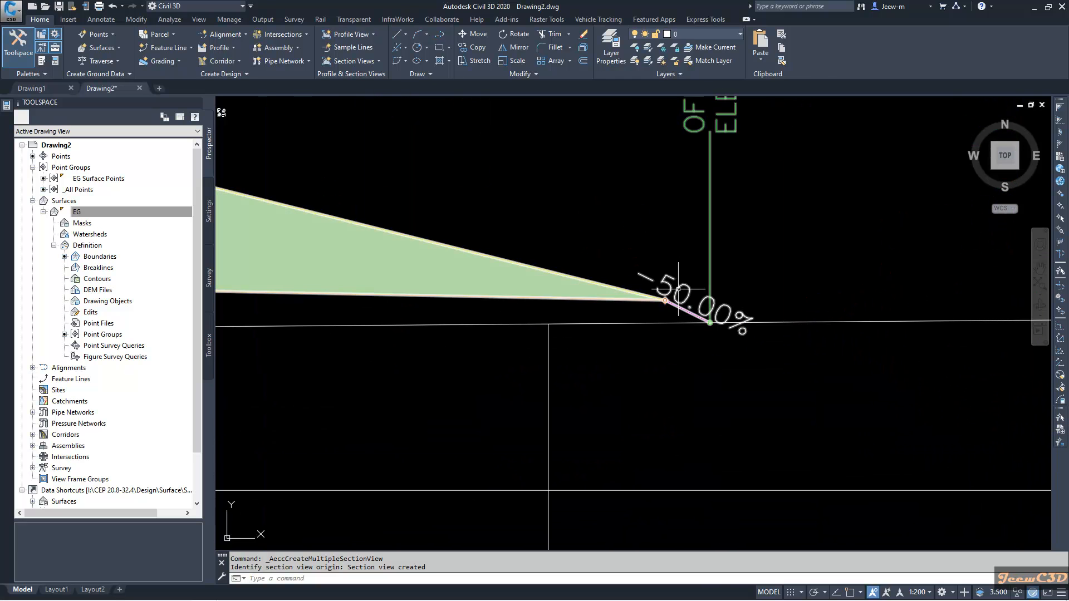
{"action": "scroll", "coordinate": [684, 294], "scroll_direction": "down", "scroll_amount": 12}
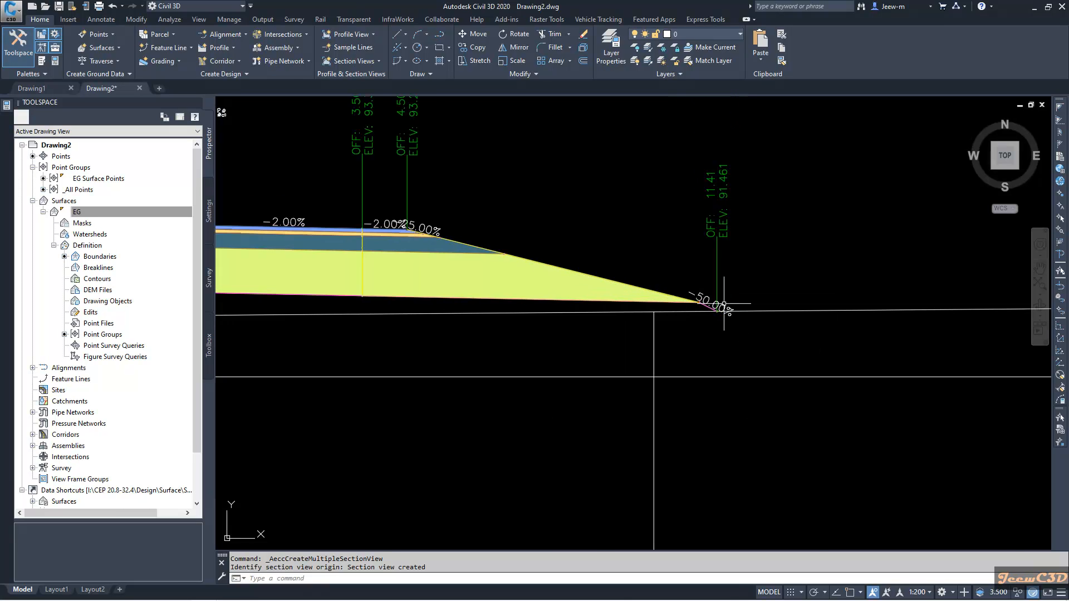
Step: Return to the road plan, pick the Road Center Line alignment from the overlapping objects between stations 0+020 and 0+040, and clear the selection
{"action": "scroll", "coordinate": [727, 311], "scroll_direction": "down", "scroll_amount": 4}
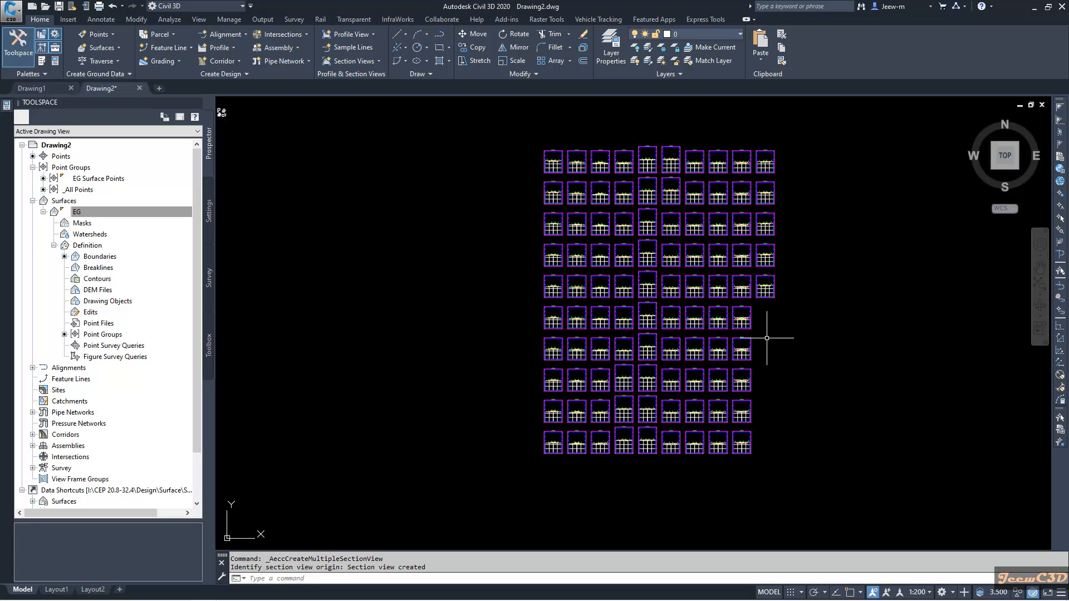
{"action": "scroll", "coordinate": [762, 352], "scroll_direction": "down", "scroll_amount": 6}
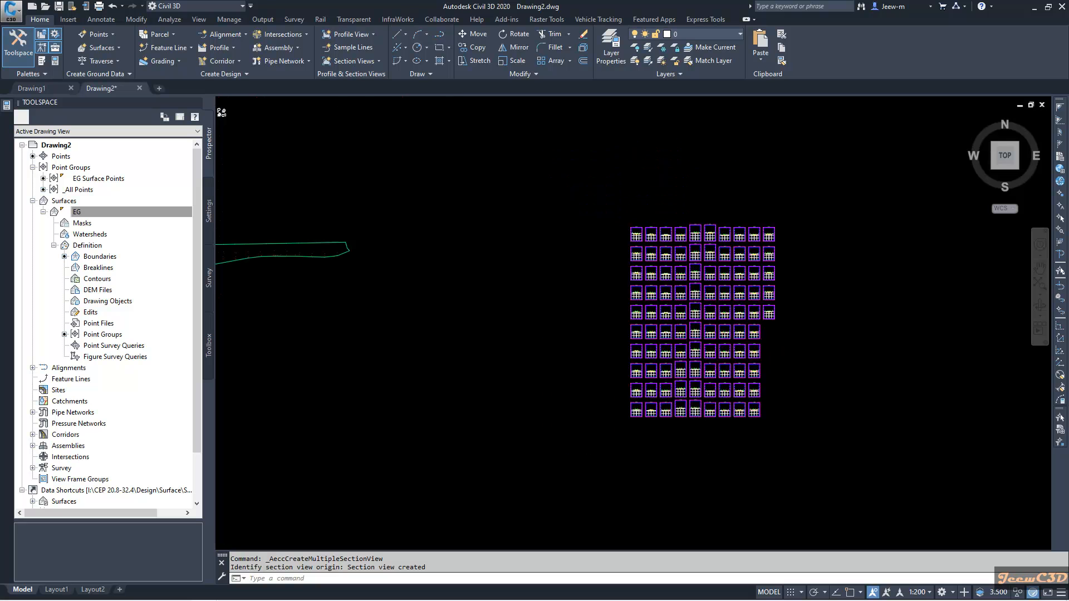
{"action": "scroll", "coordinate": [615, 374], "scroll_direction": "up", "scroll_amount": 4}
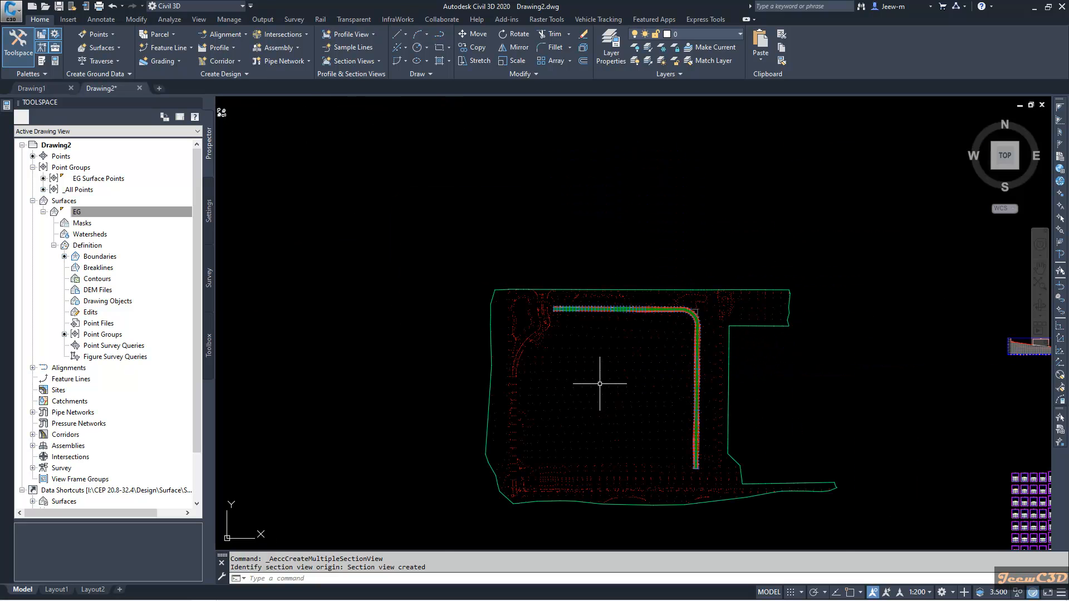
{"action": "scroll", "coordinate": [559, 327], "scroll_direction": "up", "scroll_amount": 10}
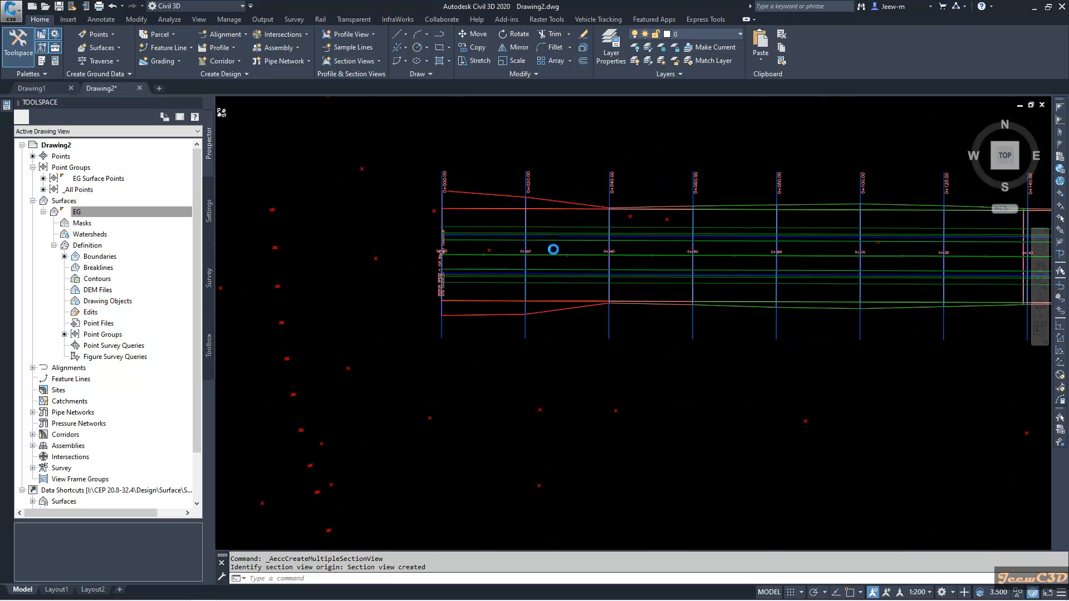
{"action": "left_click", "coordinate": [628, 263]}
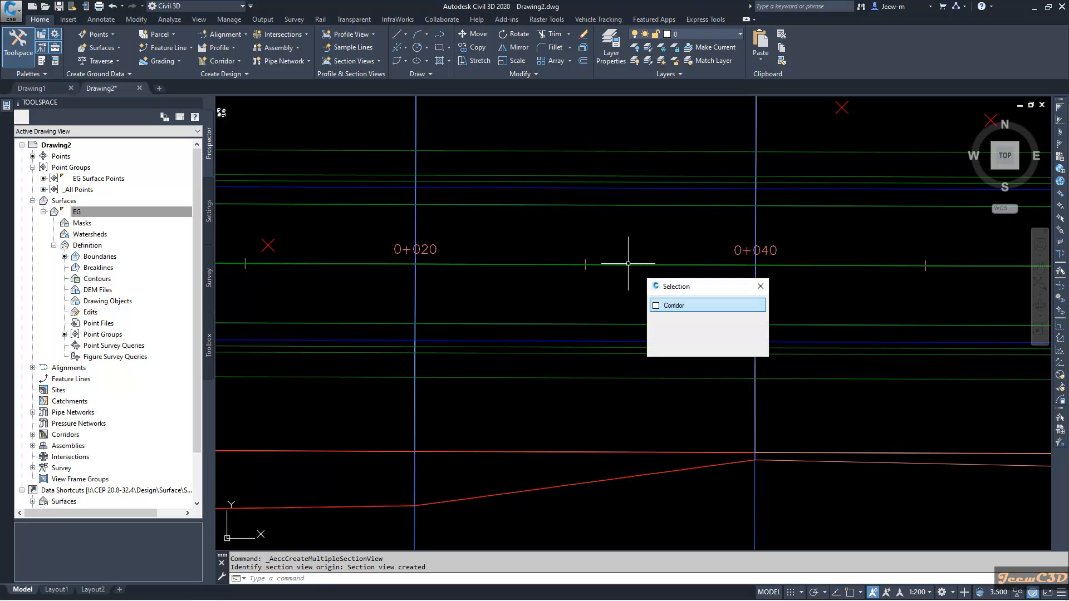
{"action": "left_click", "coordinate": [680, 320]}
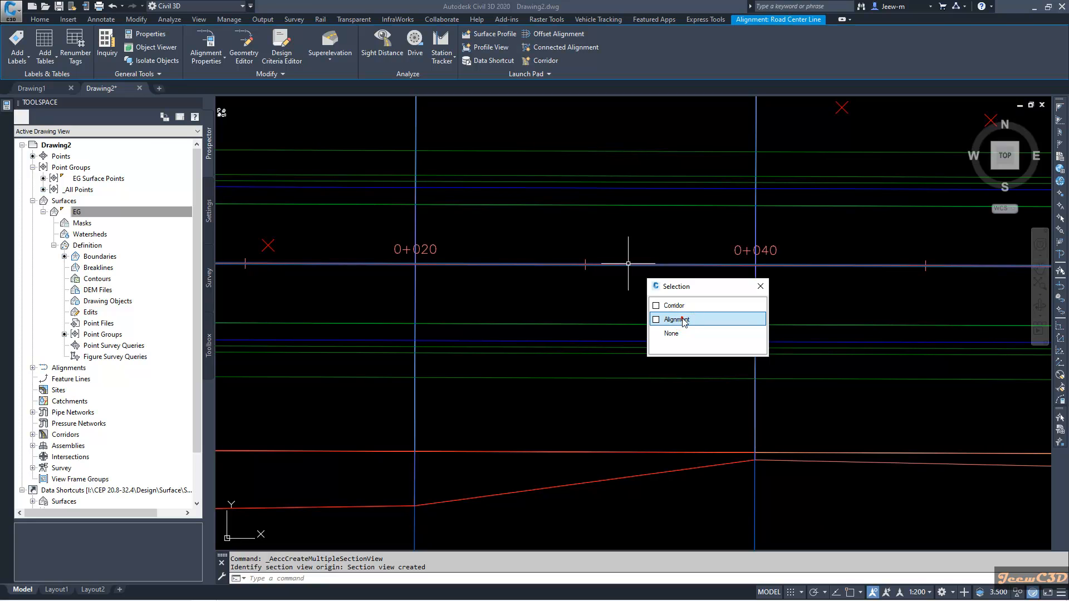
{"action": "left_click", "coordinate": [684, 322]}
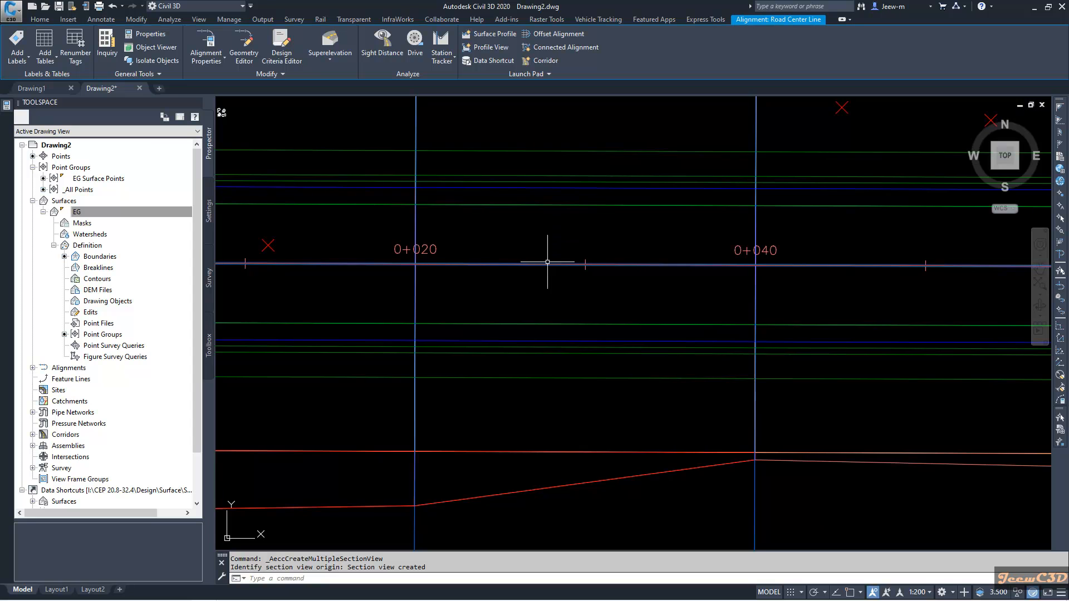
{"action": "scroll", "coordinate": [552, 255], "scroll_direction": "down", "scroll_amount": 4}
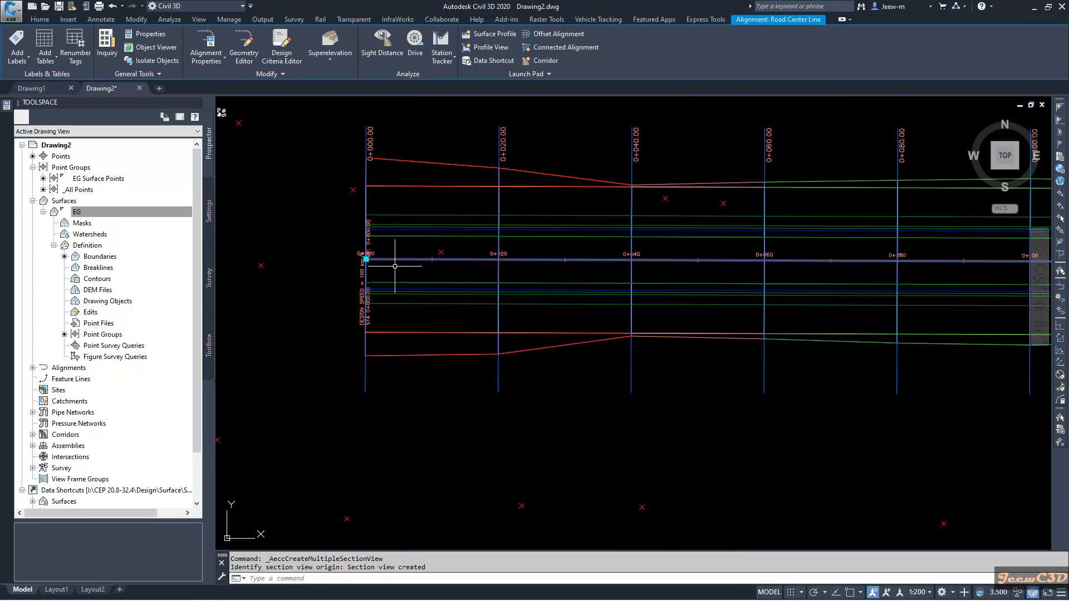
{"action": "key", "text": "Escape"}
Step: Pick the Road Center Line alignment instead of the overlapping corridor just past station 0+000, and clear the selection
{"action": "scroll", "coordinate": [391, 260], "scroll_direction": "up", "scroll_amount": 4}
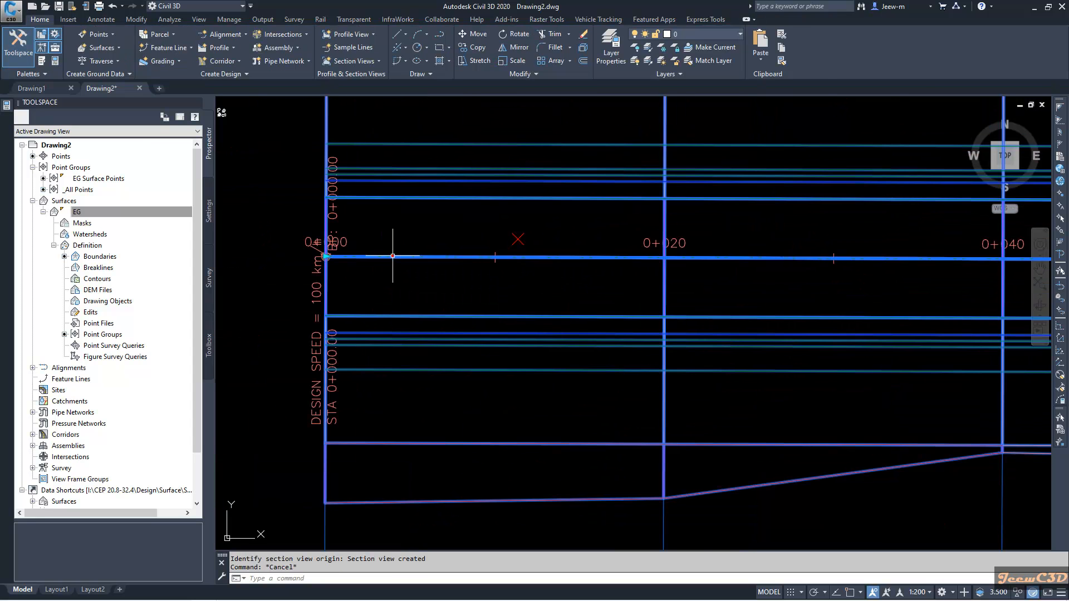
{"action": "left_click", "coordinate": [392, 257]}
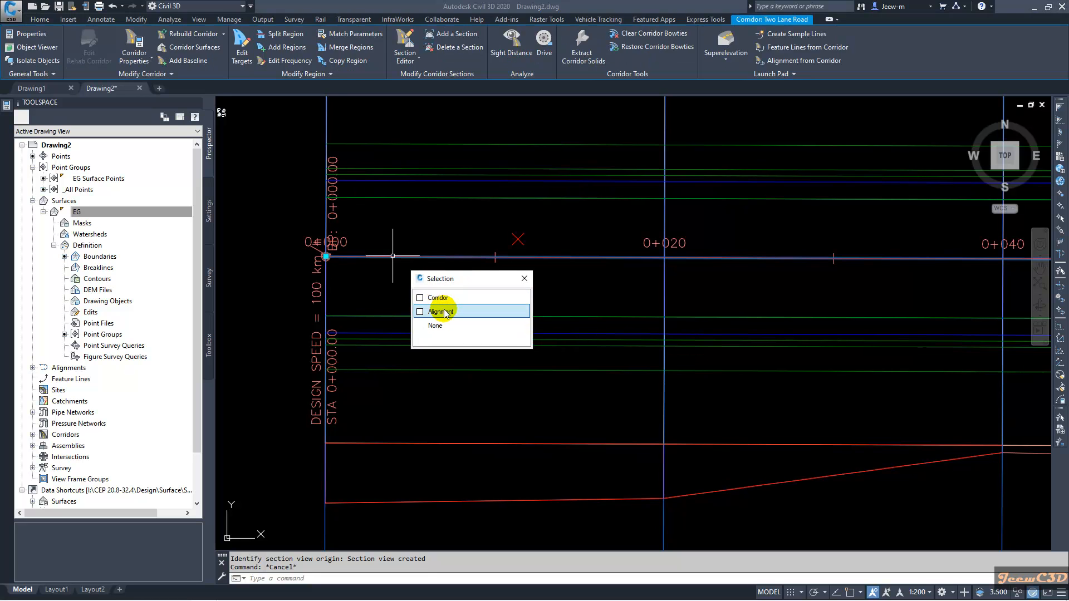
{"action": "left_click", "coordinate": [448, 316]}
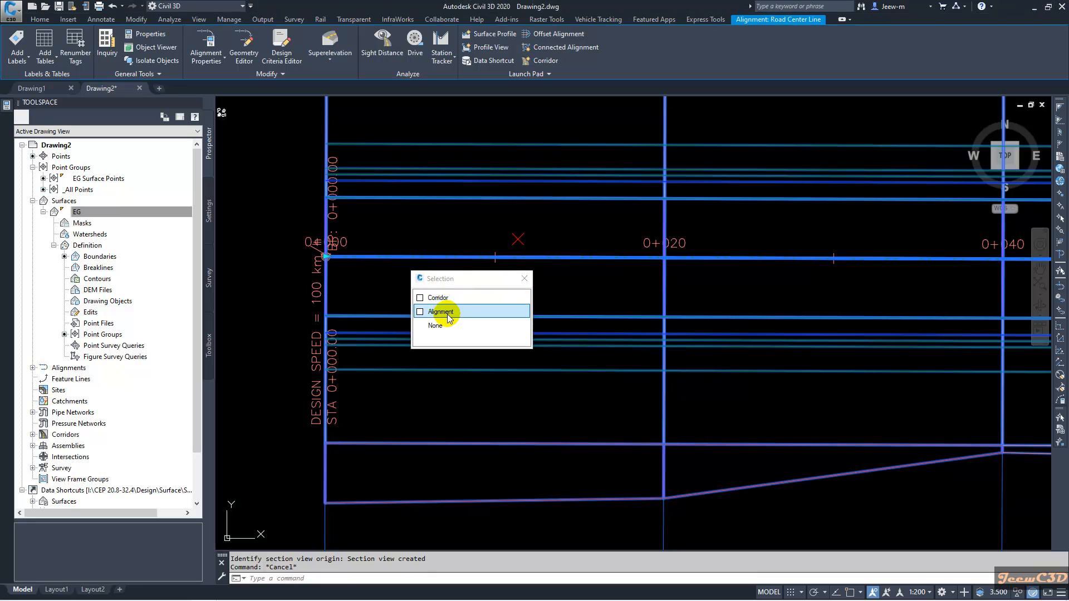
{"action": "key", "text": "Escape"}
Step: Set the SELECTIONCYCLING variable to 2, and select the Road Center Line alignment from the overlapping objects near the start of the road
{"action": "left_click", "coordinate": [297, 577]}
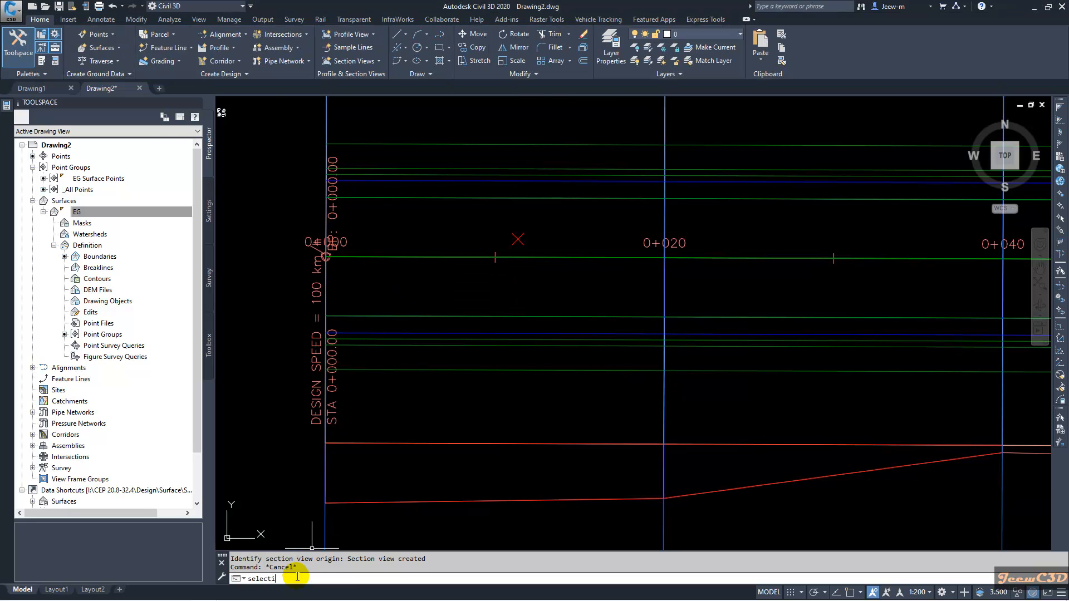
{"action": "type", "text": "selectioncycling"}
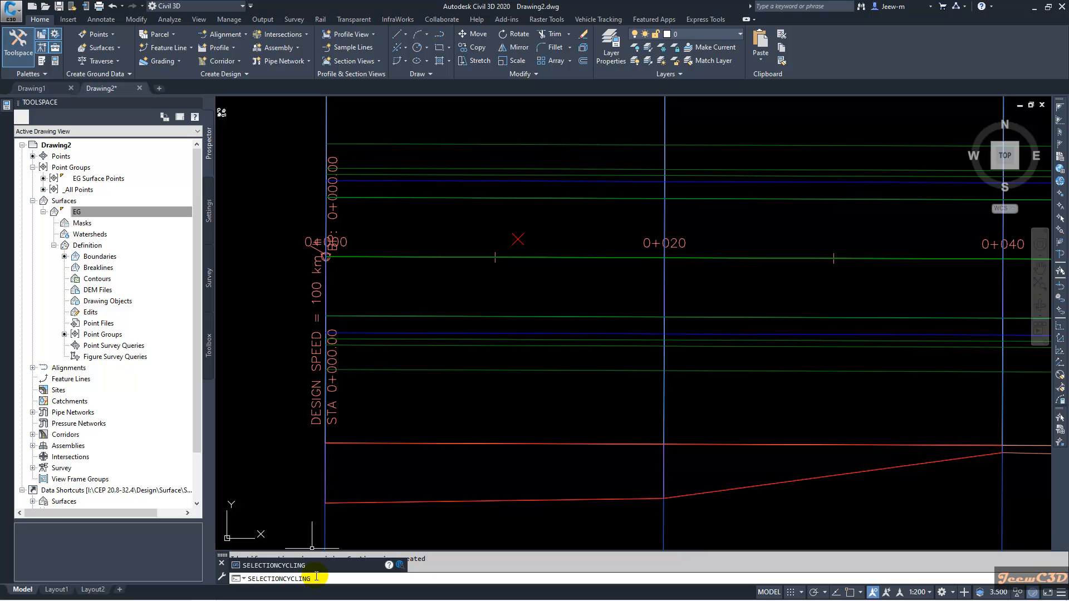
{"action": "key", "text": "Return"}
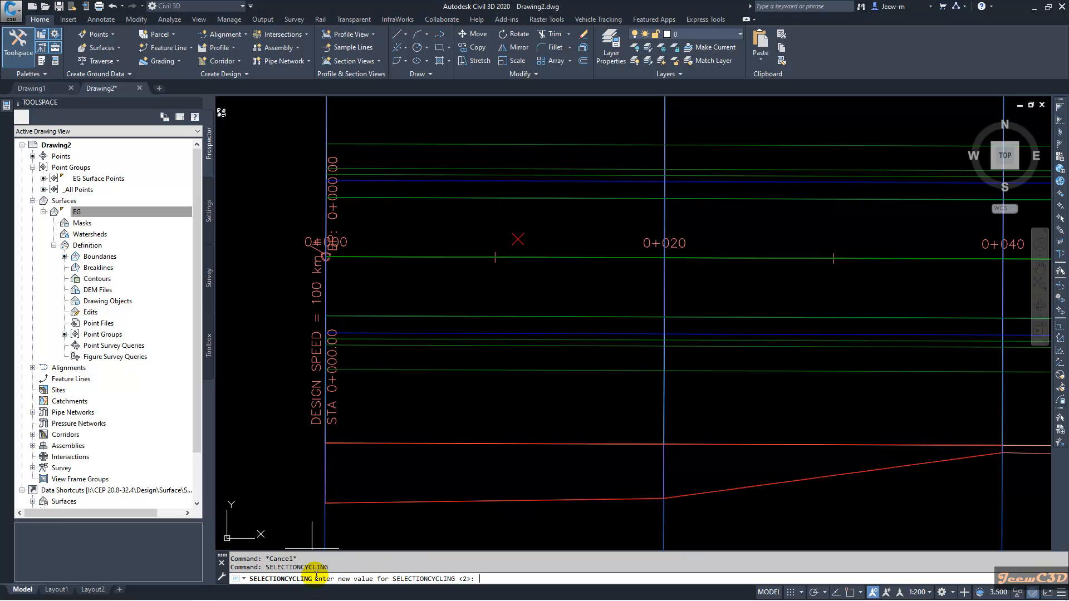
{"action": "left_click", "coordinate": [490, 577]}
{"action": "key", "text": "Return"}
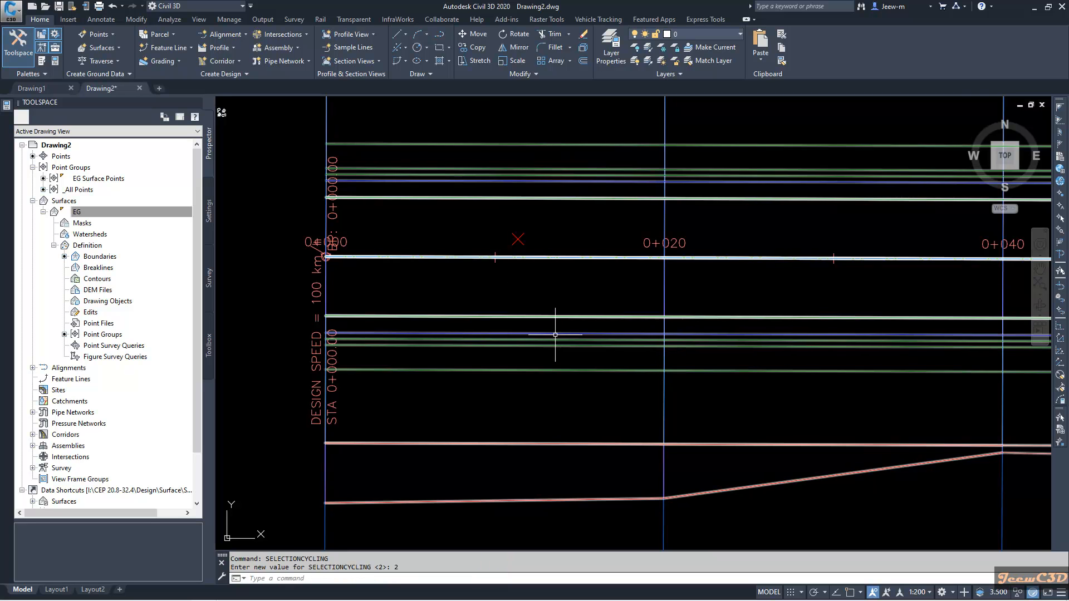
{"action": "left_click", "coordinate": [447, 257]}
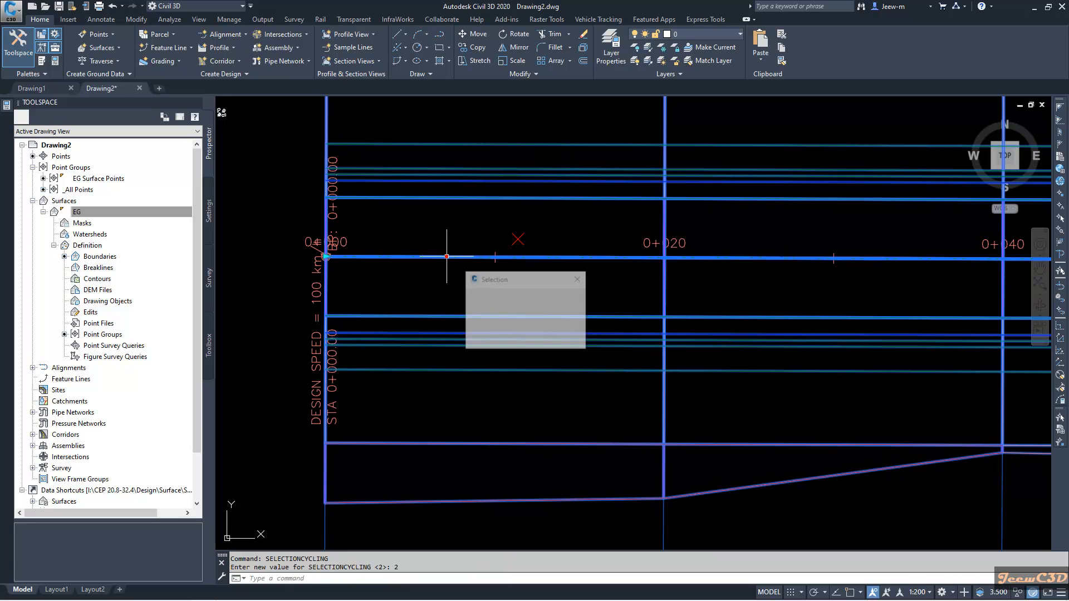
{"action": "left_click", "coordinate": [510, 314]}
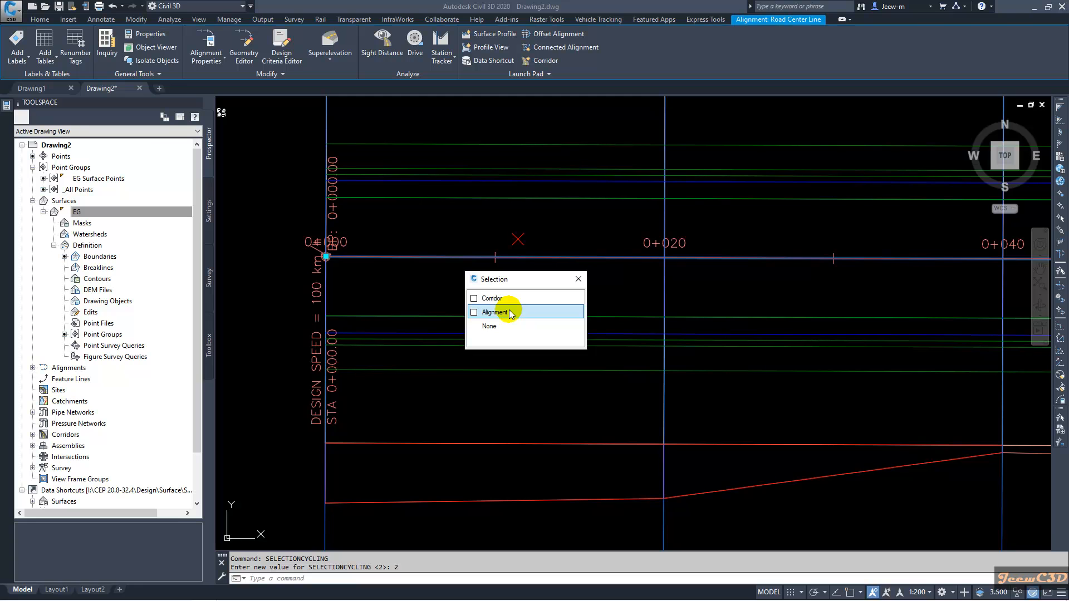
Step: Start the Drive command from the selected Road Center Line alignment, choosing Final Road Profile as the profile to follow
{"action": "left_click", "coordinate": [507, 313]}
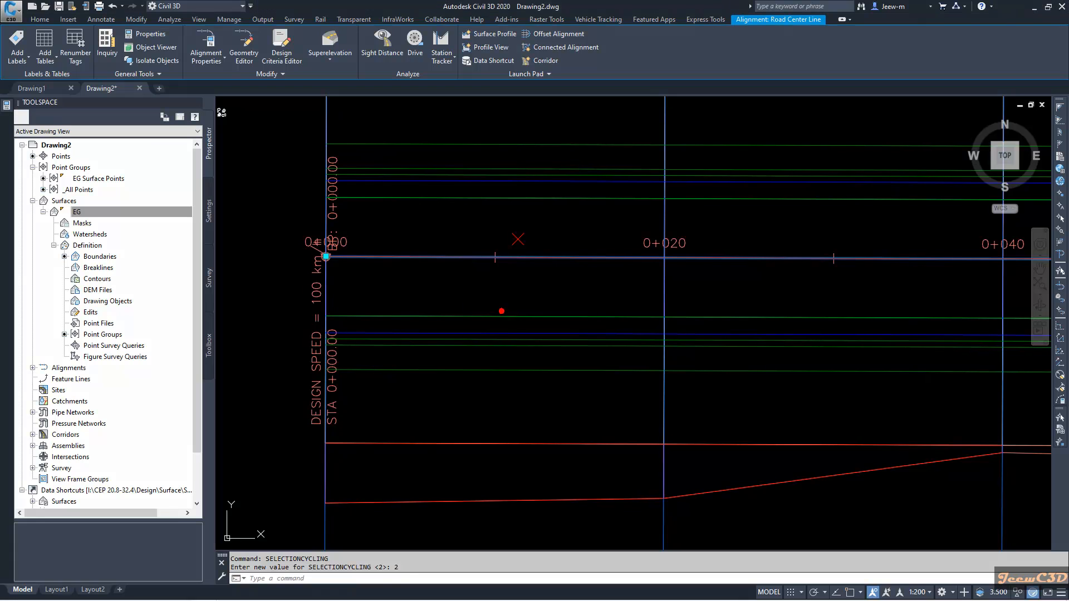
{"action": "left_click", "coordinate": [416, 53]}
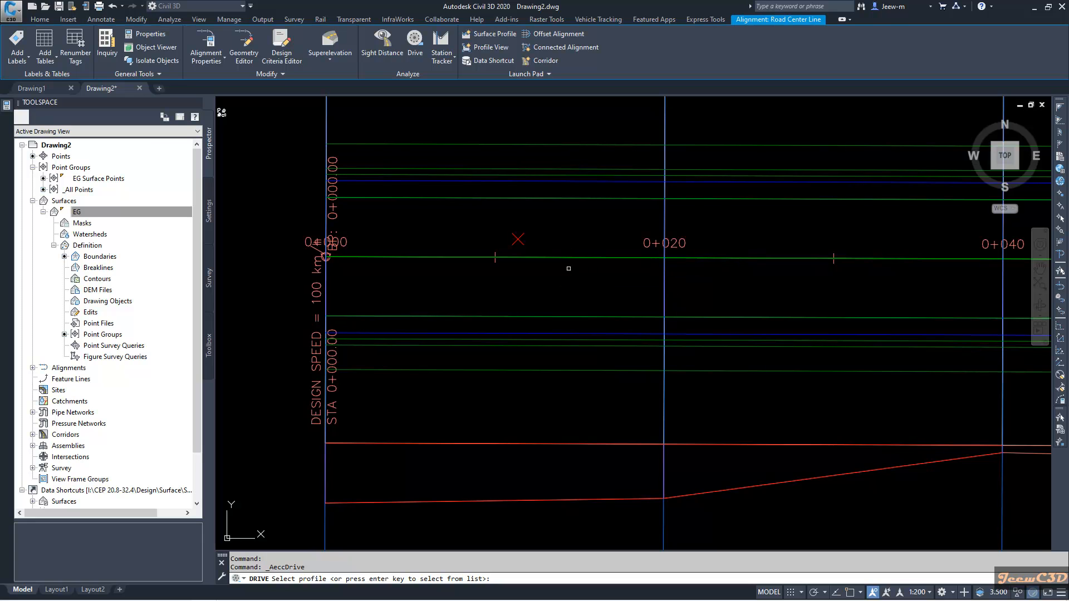
{"action": "mouse_move", "coordinate": [577, 271]}
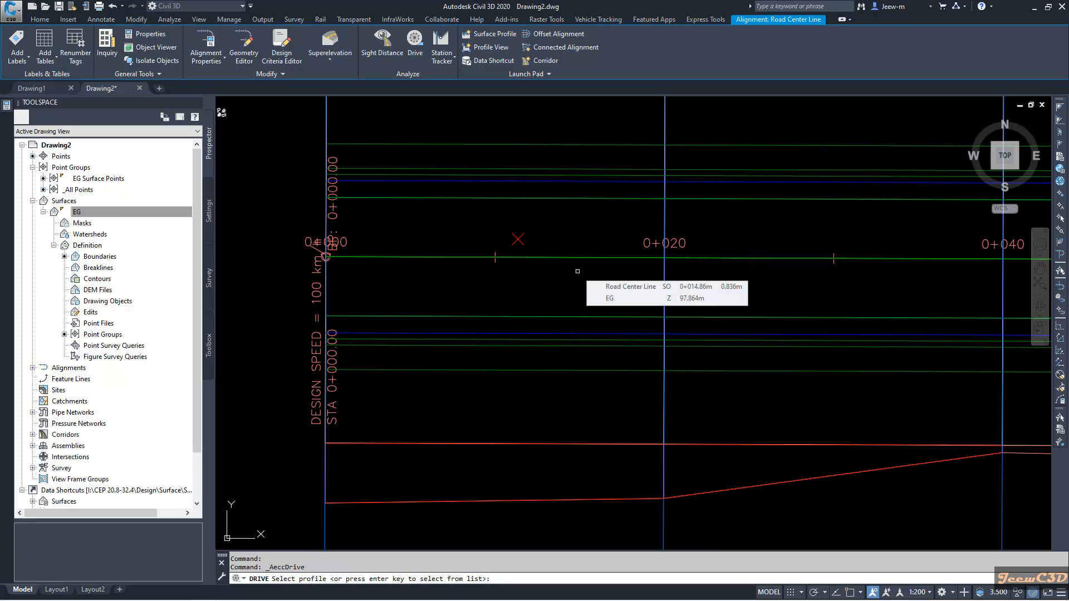
{"action": "key", "text": "Return"}
{"action": "left_click", "coordinate": [465, 264]}
{"action": "left_click", "coordinate": [534, 357]}
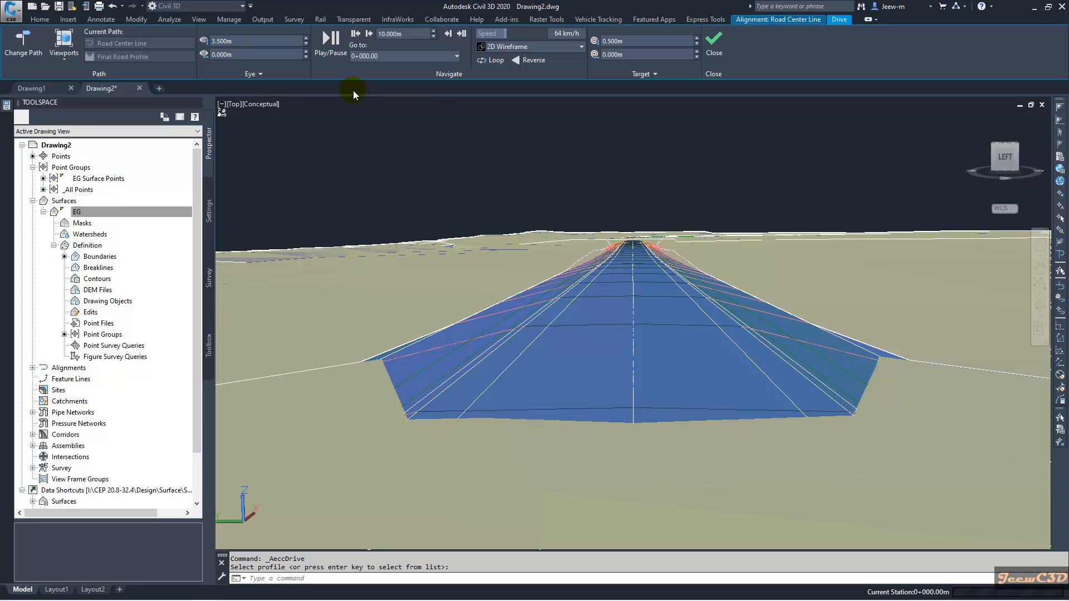
Step: Play the drive-through along the road corridor from station 0+000.00
{"action": "left_click", "coordinate": [331, 39]}
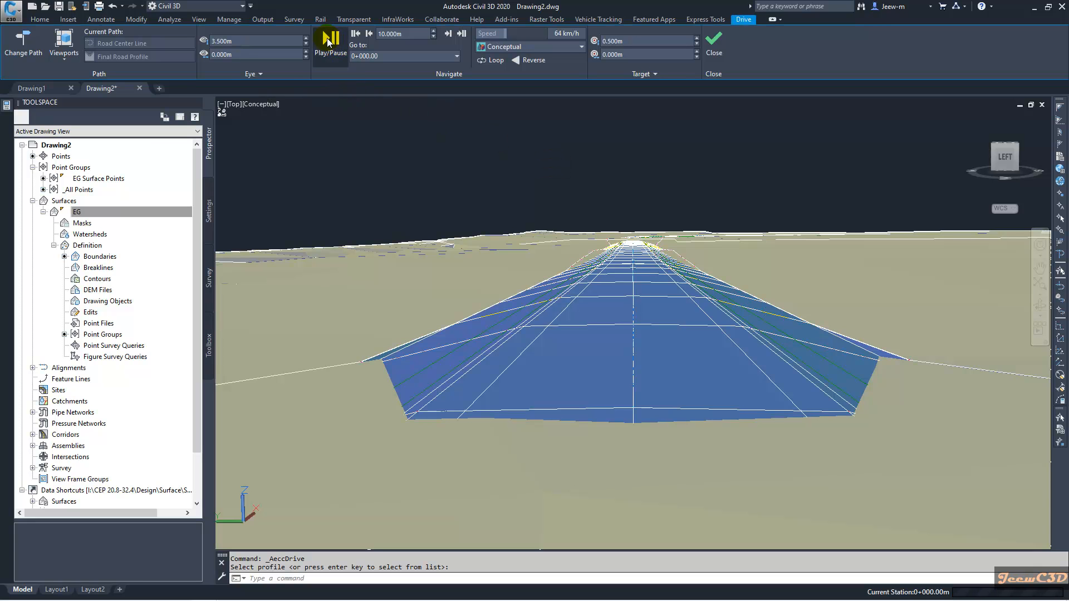
{"action": "left_click", "coordinate": [819, 261]}
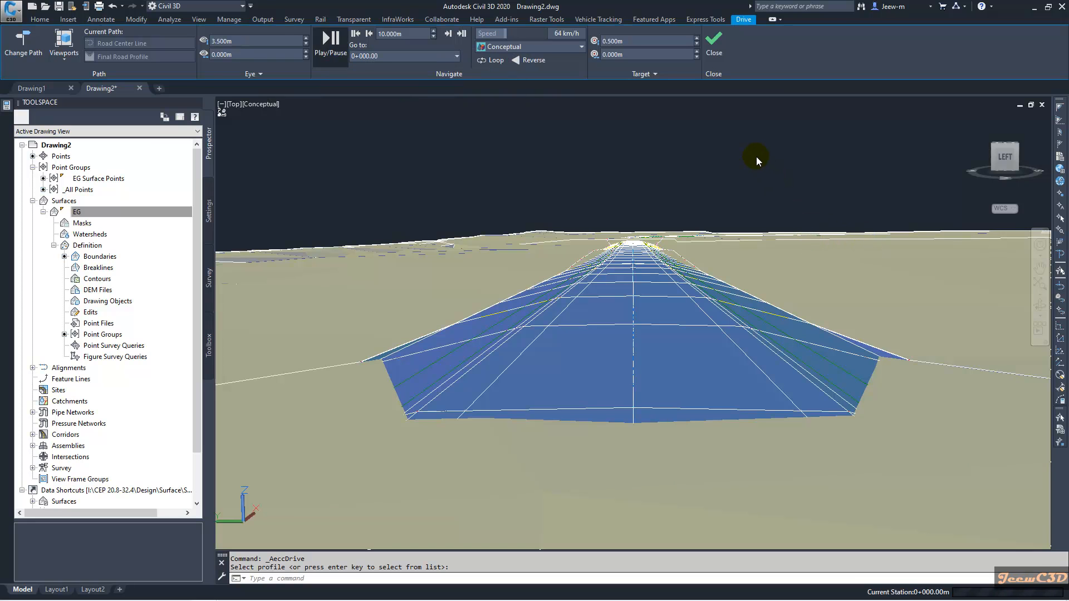
{"action": "left_click", "coordinate": [330, 47]}
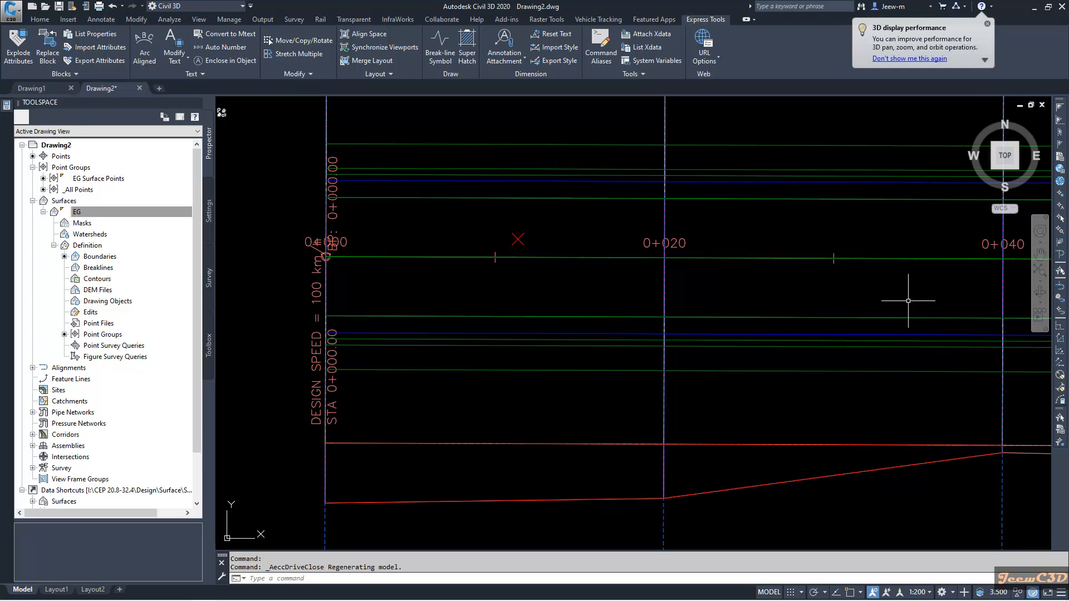
Step: View the whole road corridor in plan within the EG surface boundary
{"action": "scroll", "coordinate": [906, 299], "scroll_direction": "down", "scroll_amount": 6}
{"action": "scroll", "coordinate": [835, 223], "scroll_direction": "down", "scroll_amount": 6}
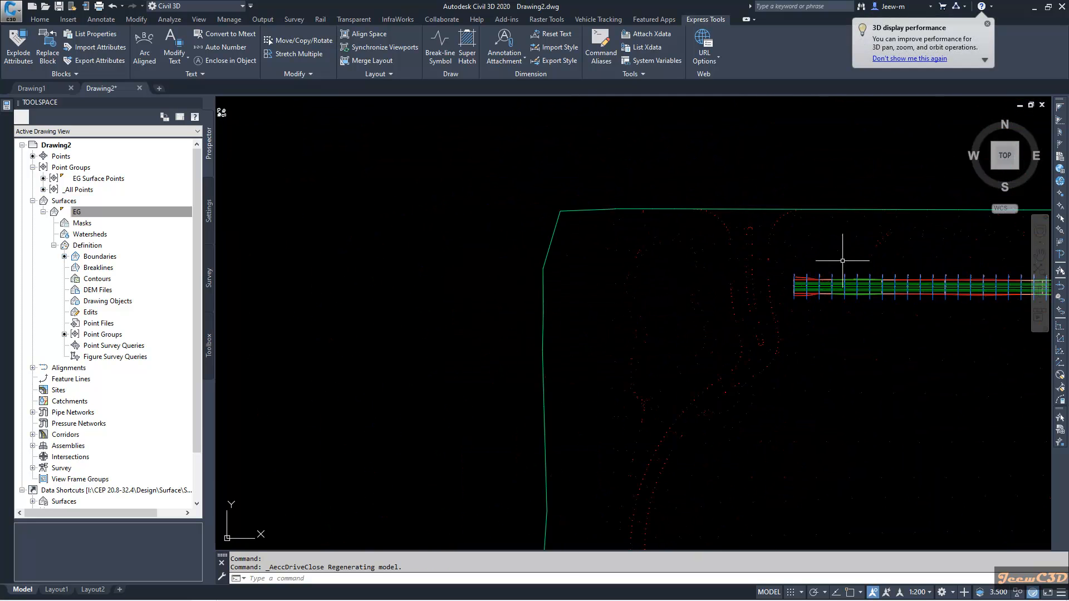
{"action": "middle_click_drag", "start_coordinate": [841, 344], "coordinate": [739, 304]}
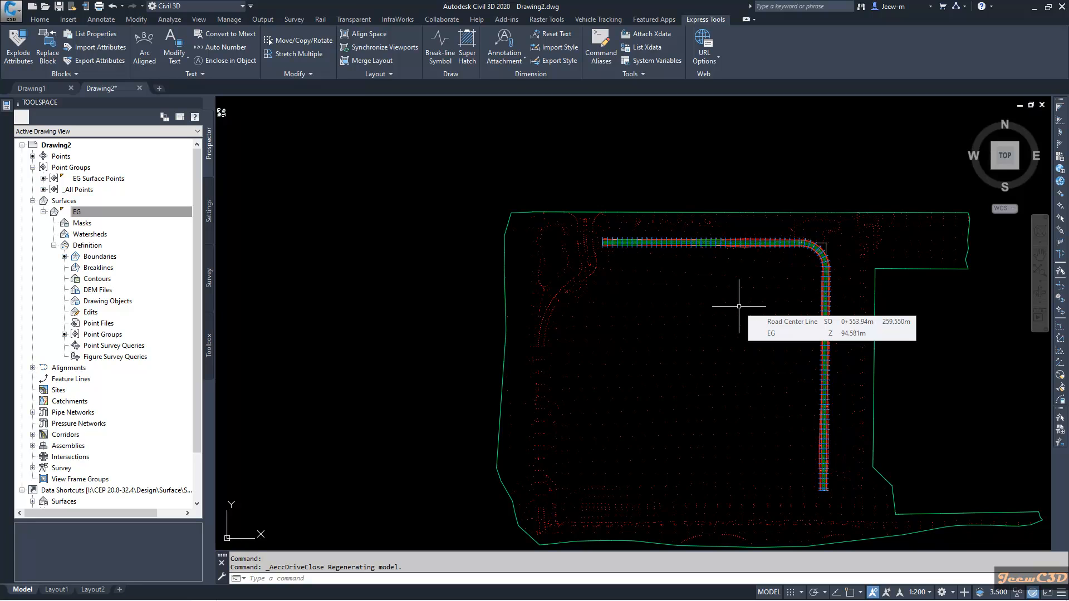
{"action": "middle_click_drag", "start_coordinate": [759, 324], "coordinate": [695, 285]}
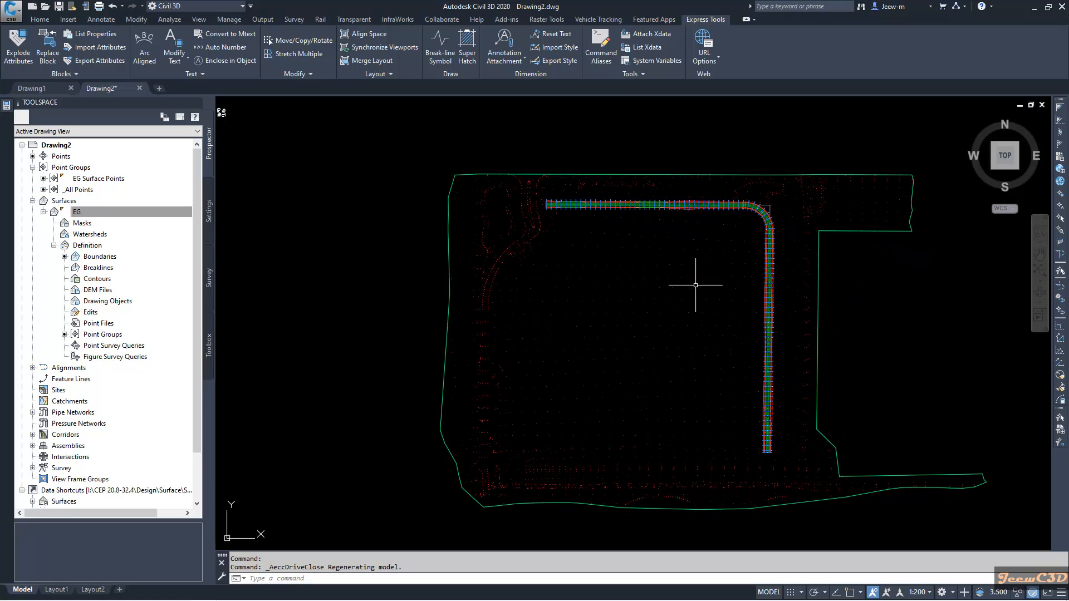
{"action": "mouse_move", "coordinate": [695, 285]}
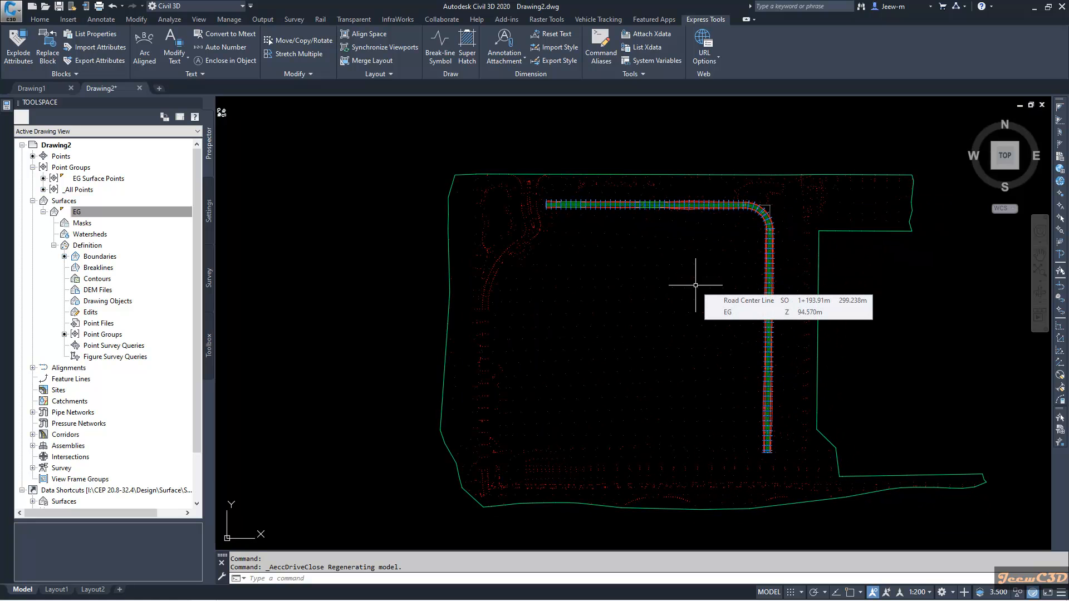